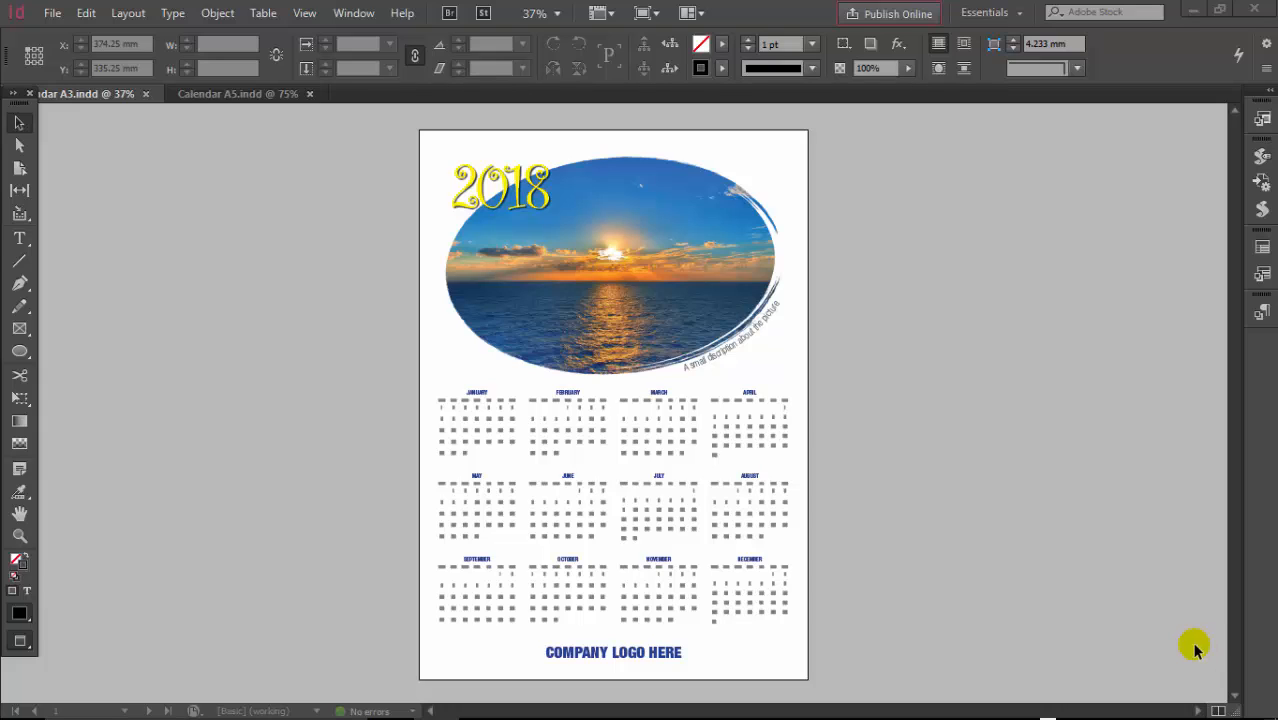
# Examine the A3 2018 calendar layout, including the sunset picture, the curved description, the twelve month grids and the logo area
pyautogui.hotkey('ctrl', 'space')
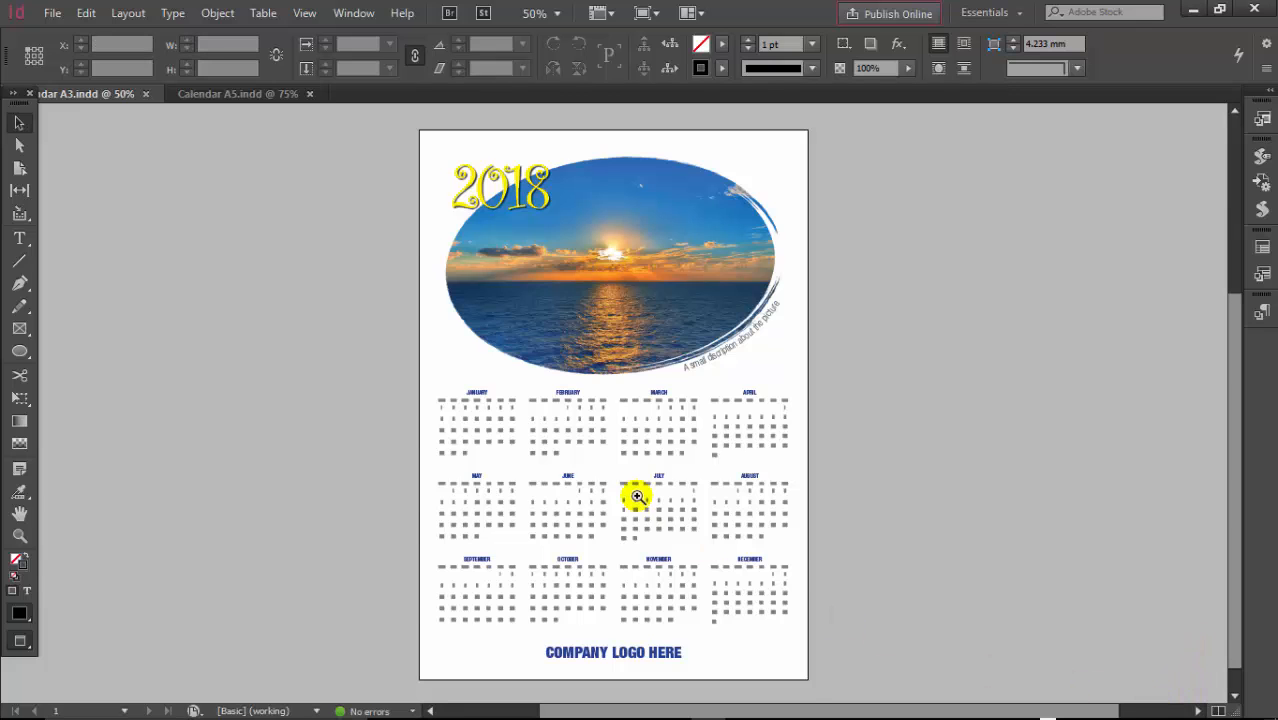
pyautogui.click(639, 499)
pyautogui.click(640, 409)
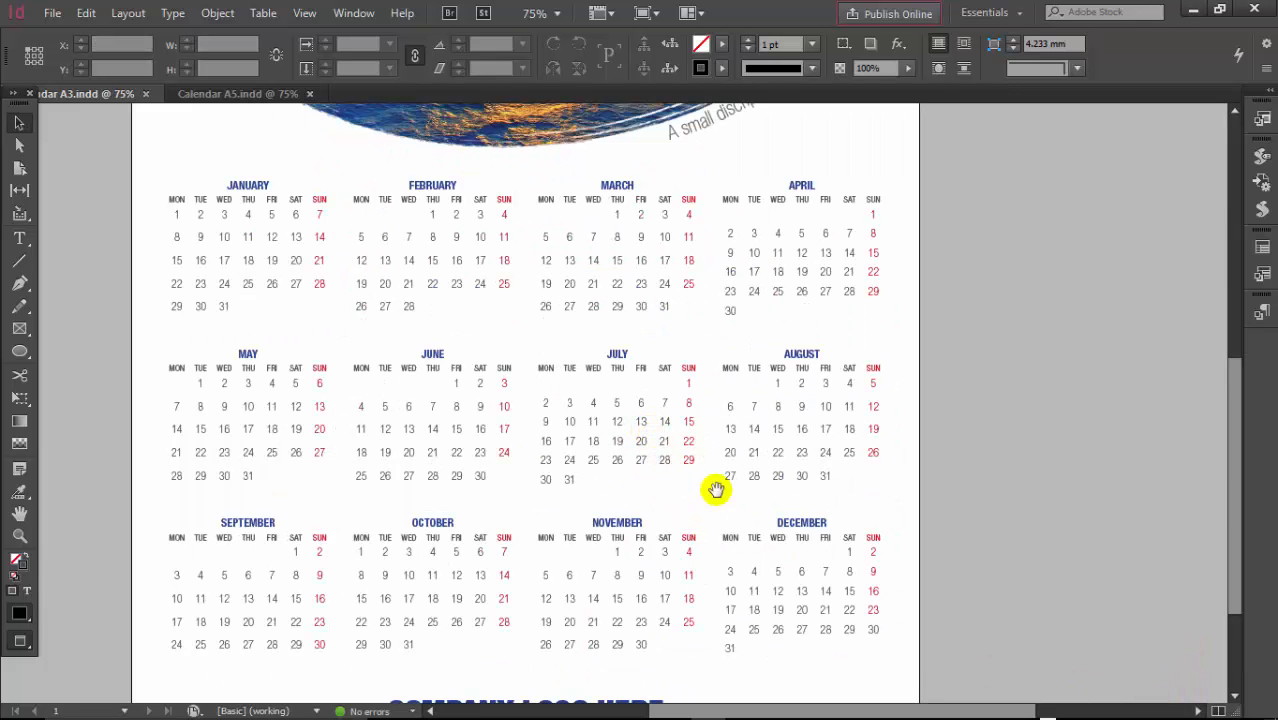
pyautogui.moveTo(613, 480); pyautogui.dragTo(642, 371)
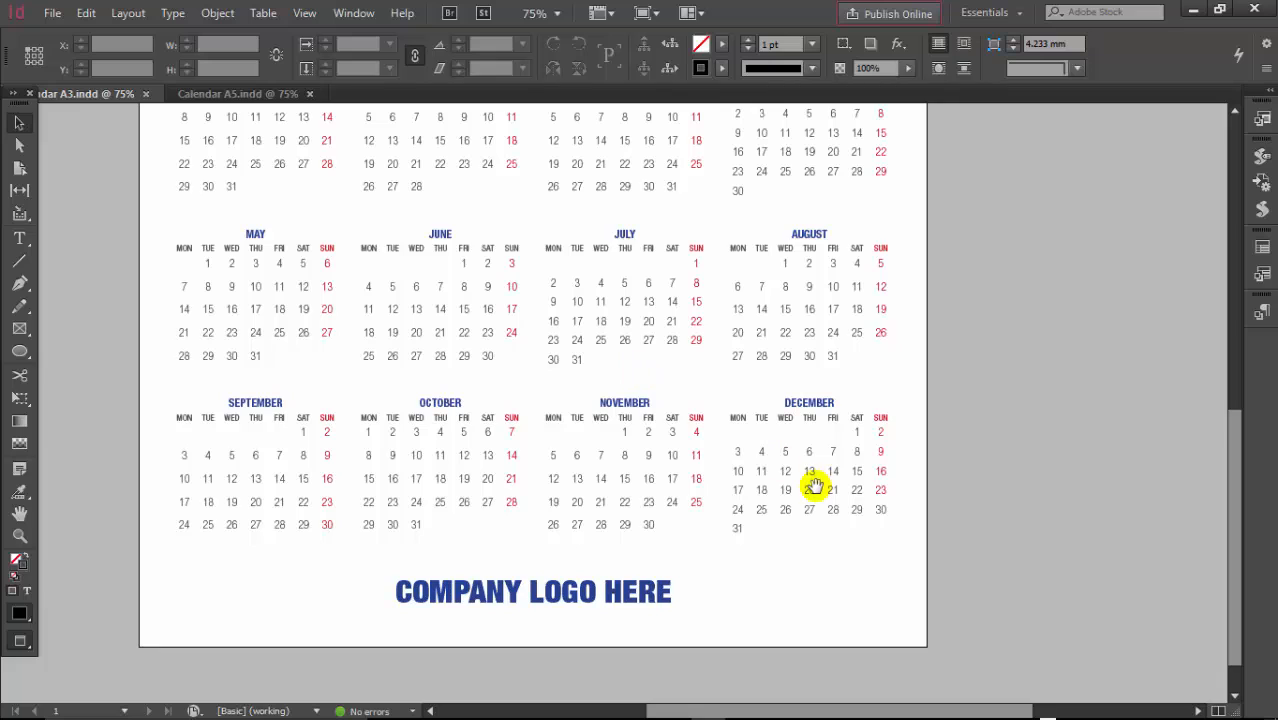
pyautogui.moveTo(800, 471); pyautogui.dragTo(742, 596)
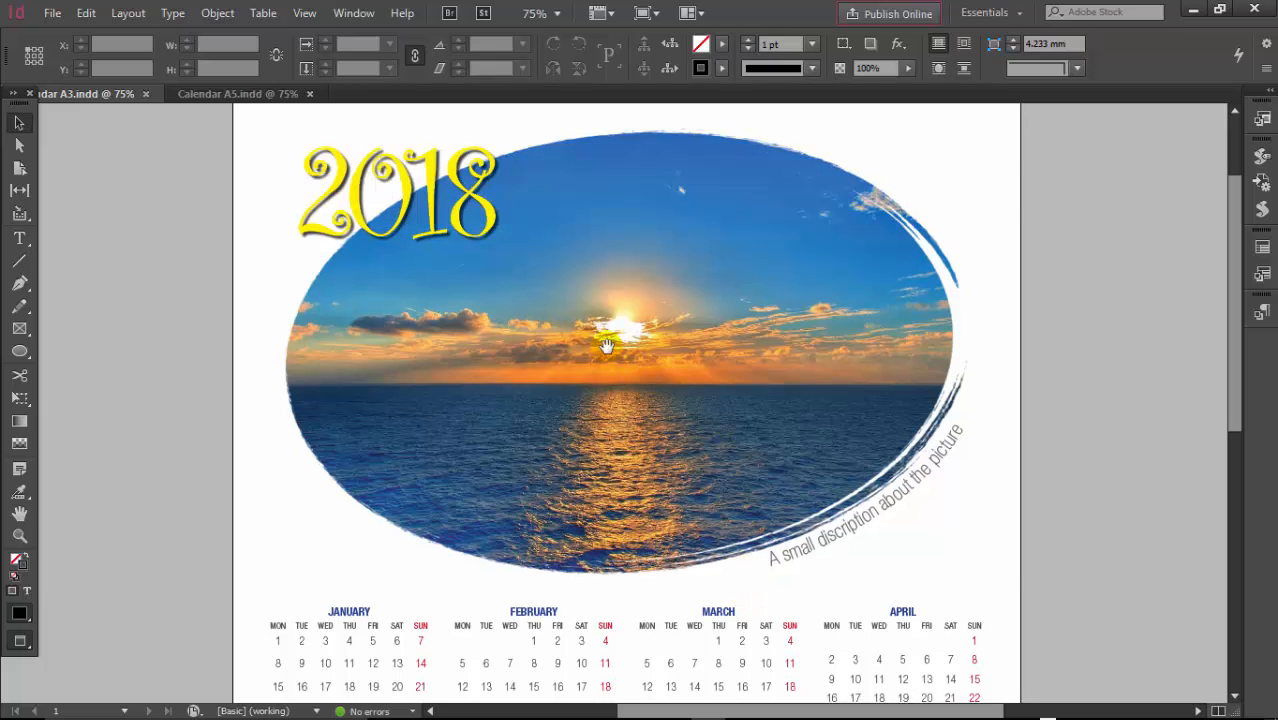
pyautogui.scroll(-4, 690, 422)
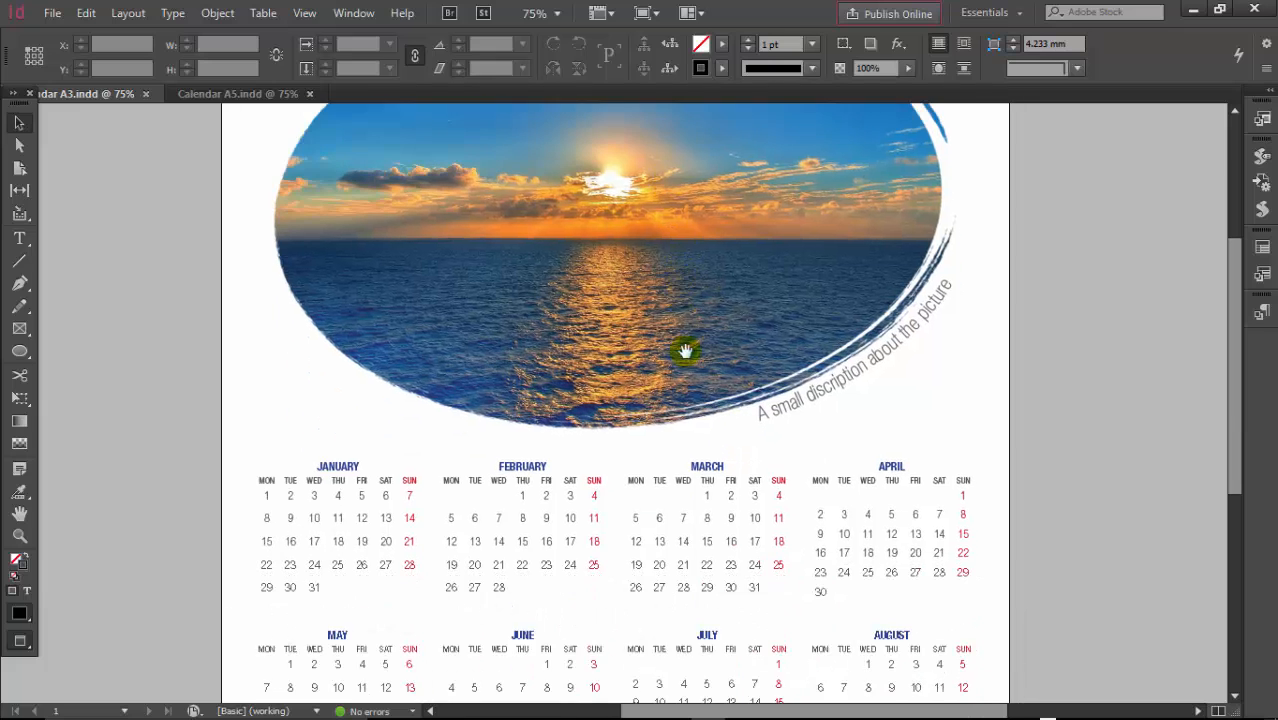
pyautogui.scroll(-3, 697, 438)
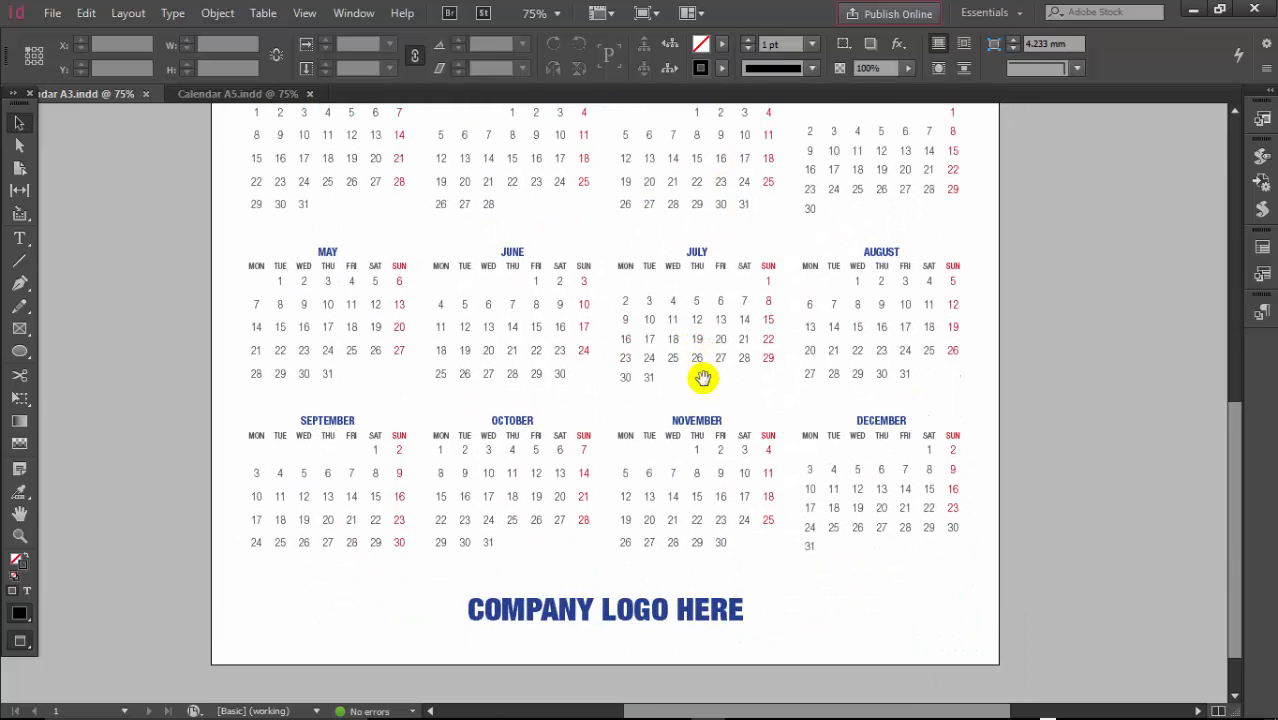
# Examine the February and January pages of the Calendar A5.indd document at close range
pyautogui.click(228, 94)
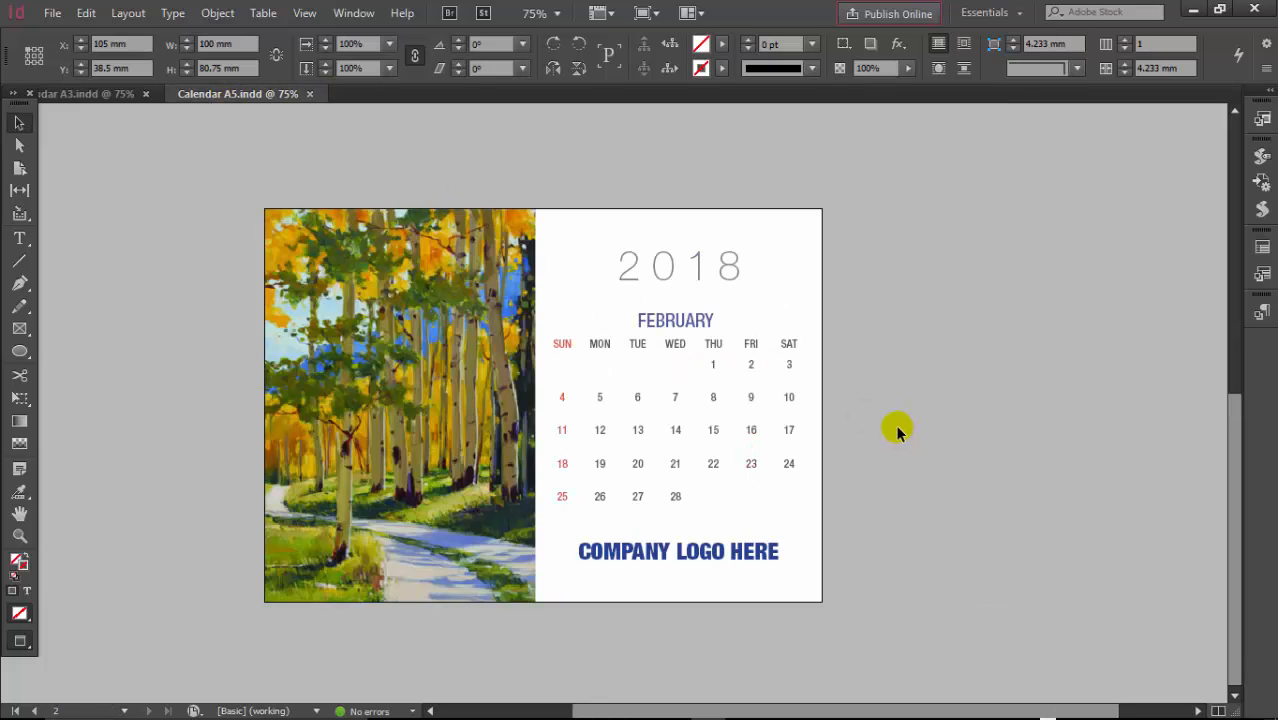
pyautogui.moveTo(810, 391); pyautogui.dragTo(819, 271)
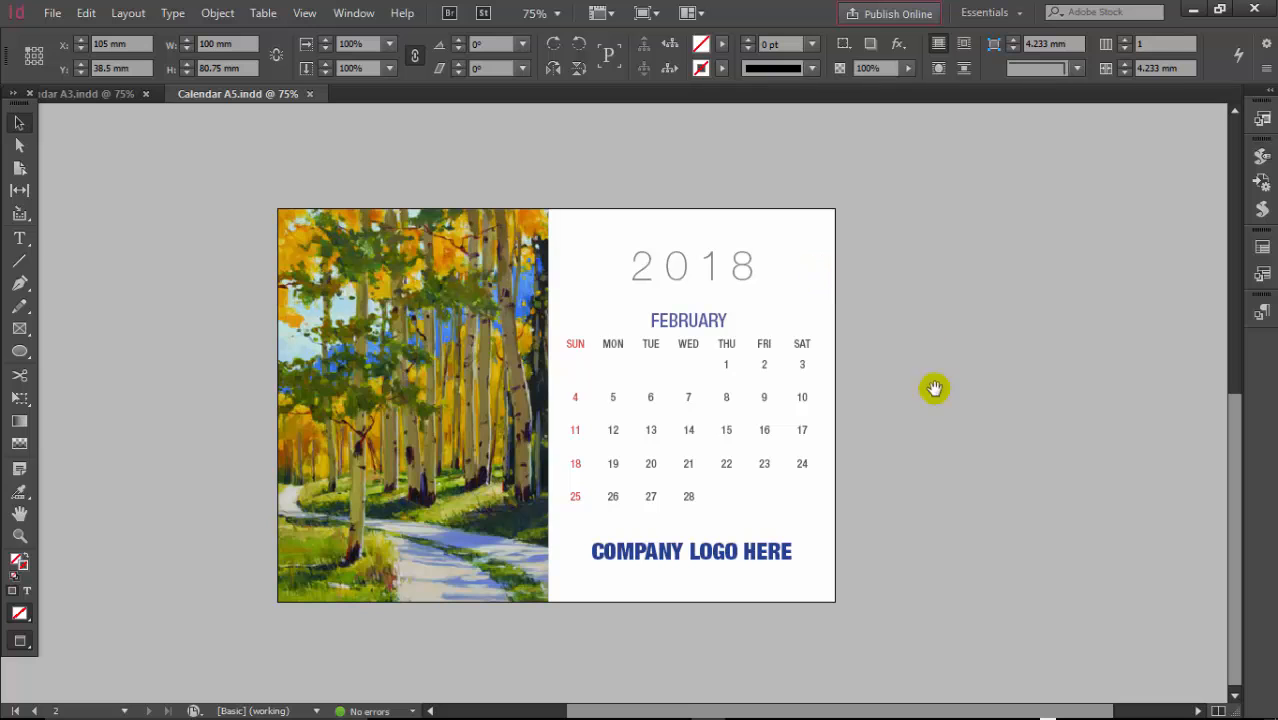
pyautogui.scroll(10, 790, 371)
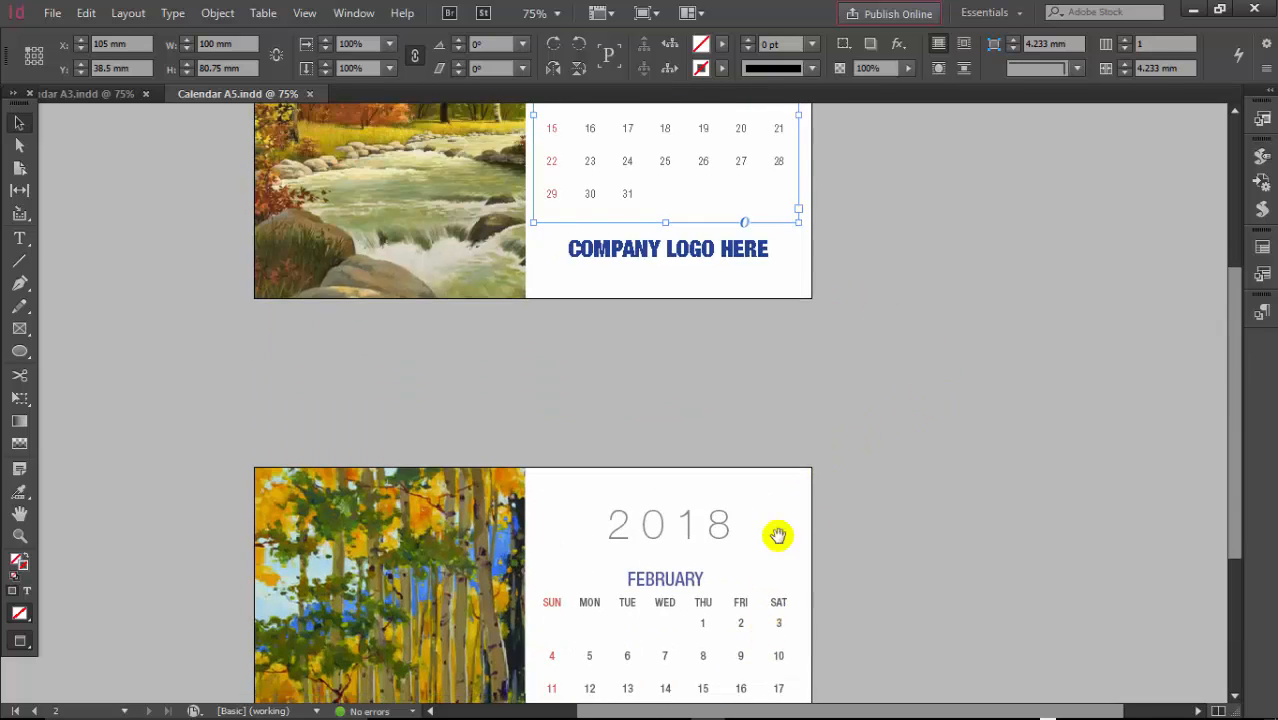
pyautogui.click(887, 340)
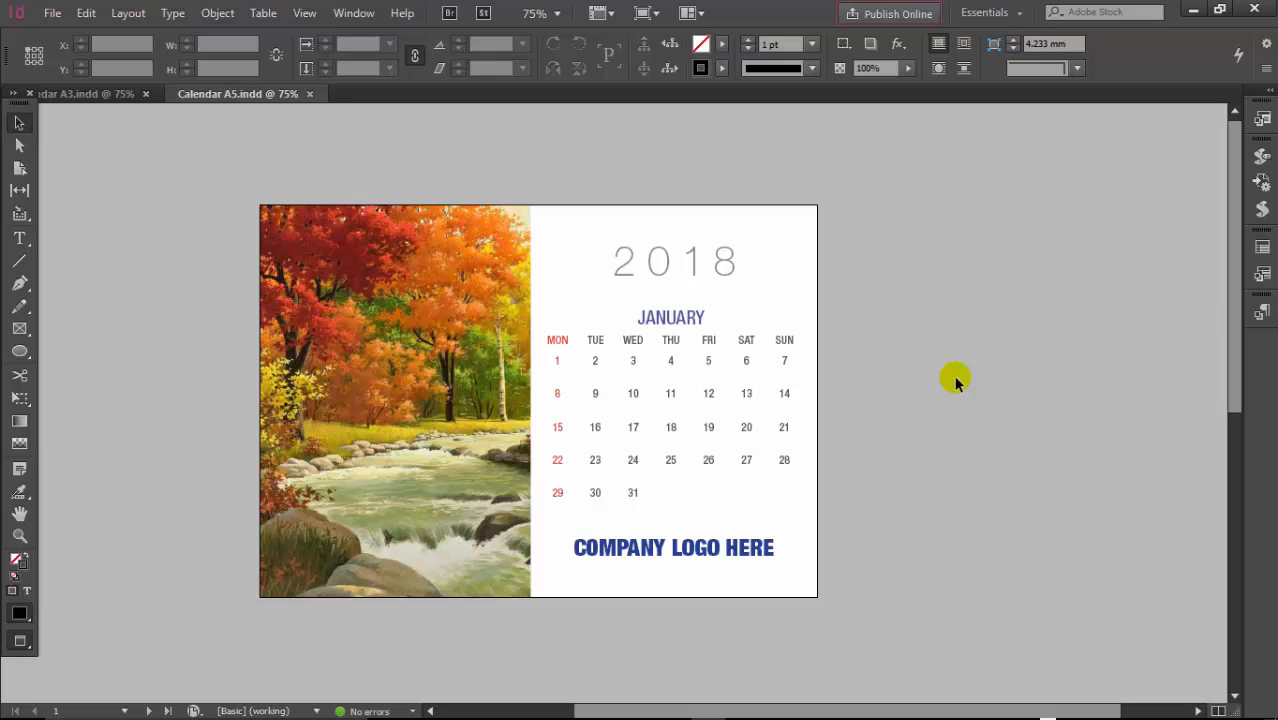
pyautogui.hotkey('ctrl', '=')
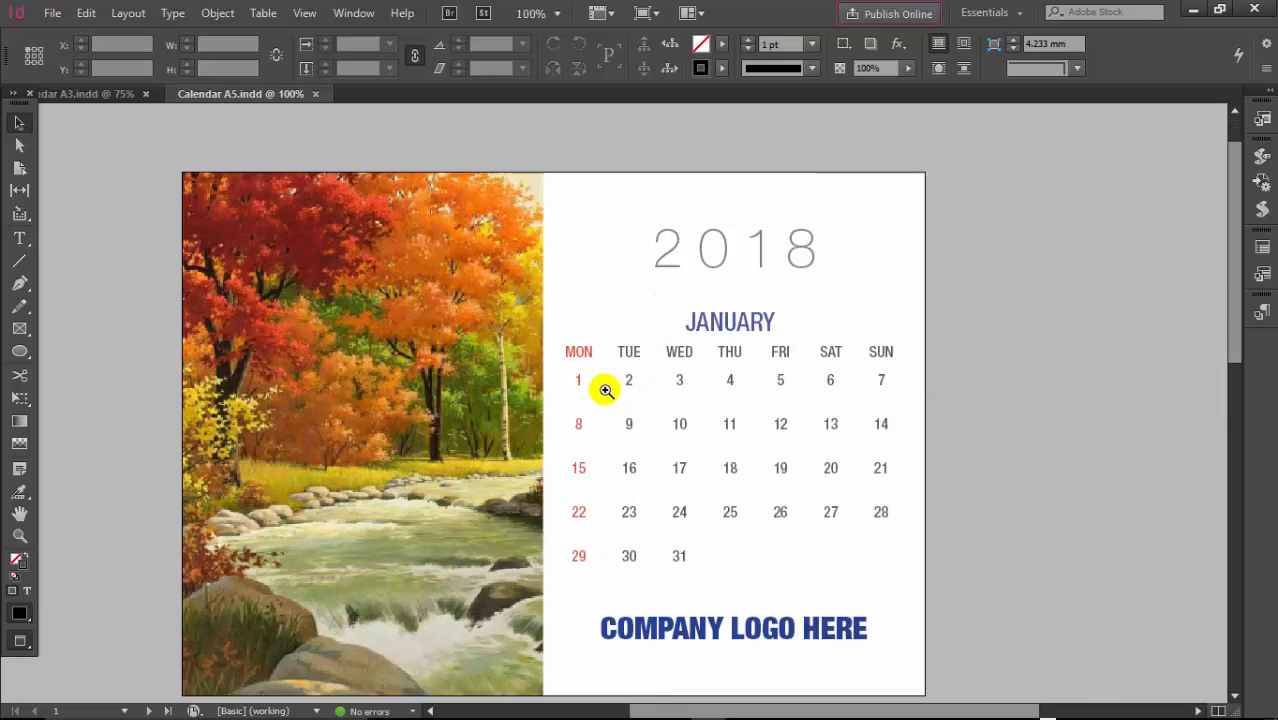
pyautogui.moveTo(682, 419); pyautogui.dragTo(757, 363)
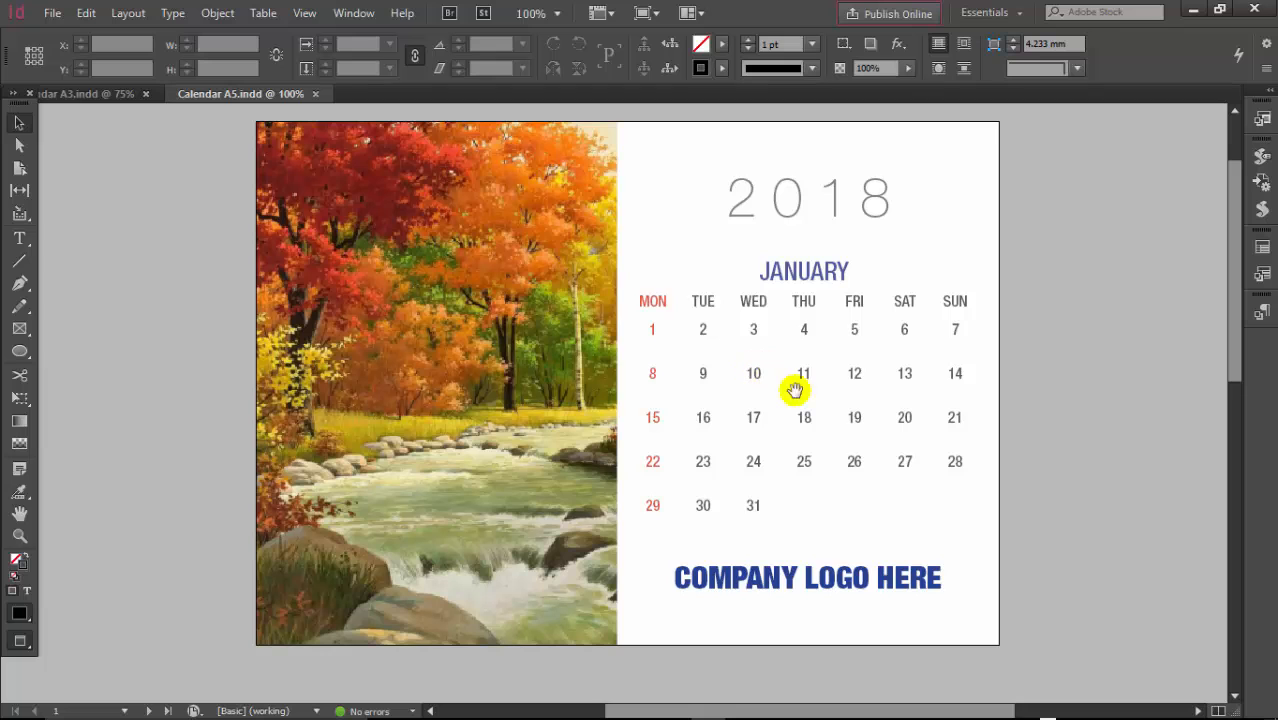
# Return to the A3 calendar document and examine its January to December date grids
pyautogui.hotkey('ctrl', 'Tab')
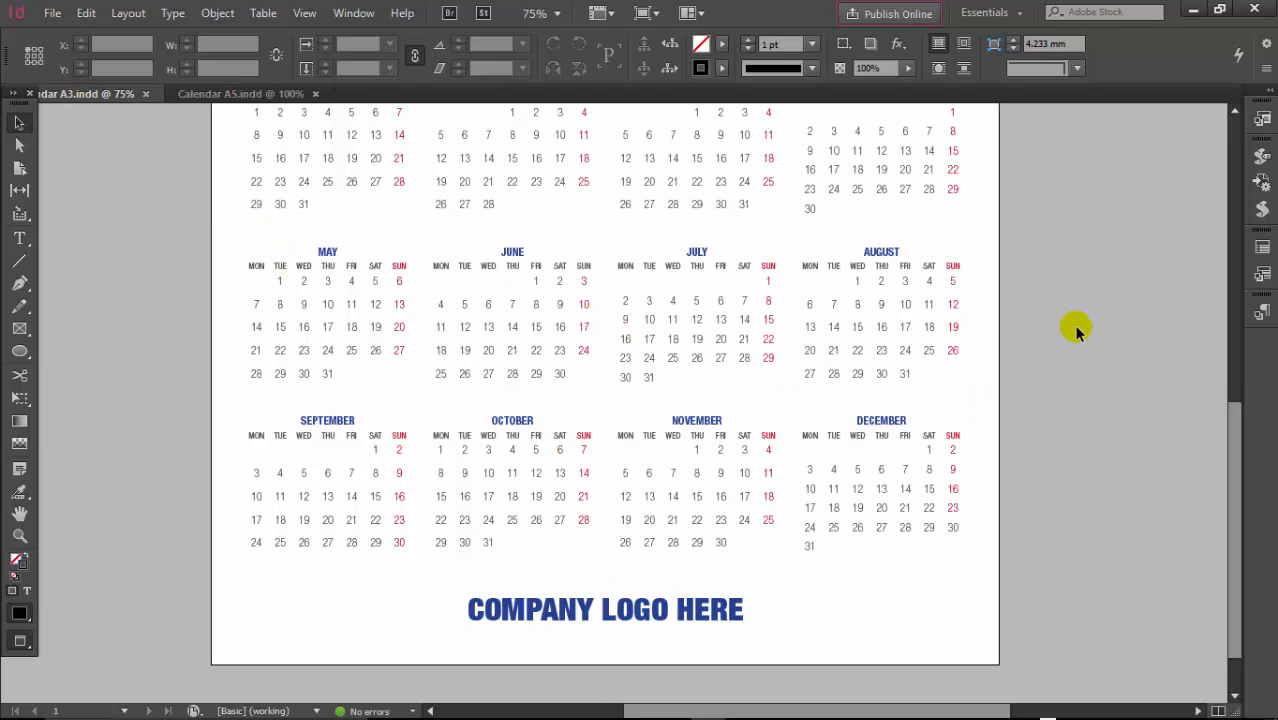
pyautogui.moveTo(1068, 314); pyautogui.dragTo(1063, 377)
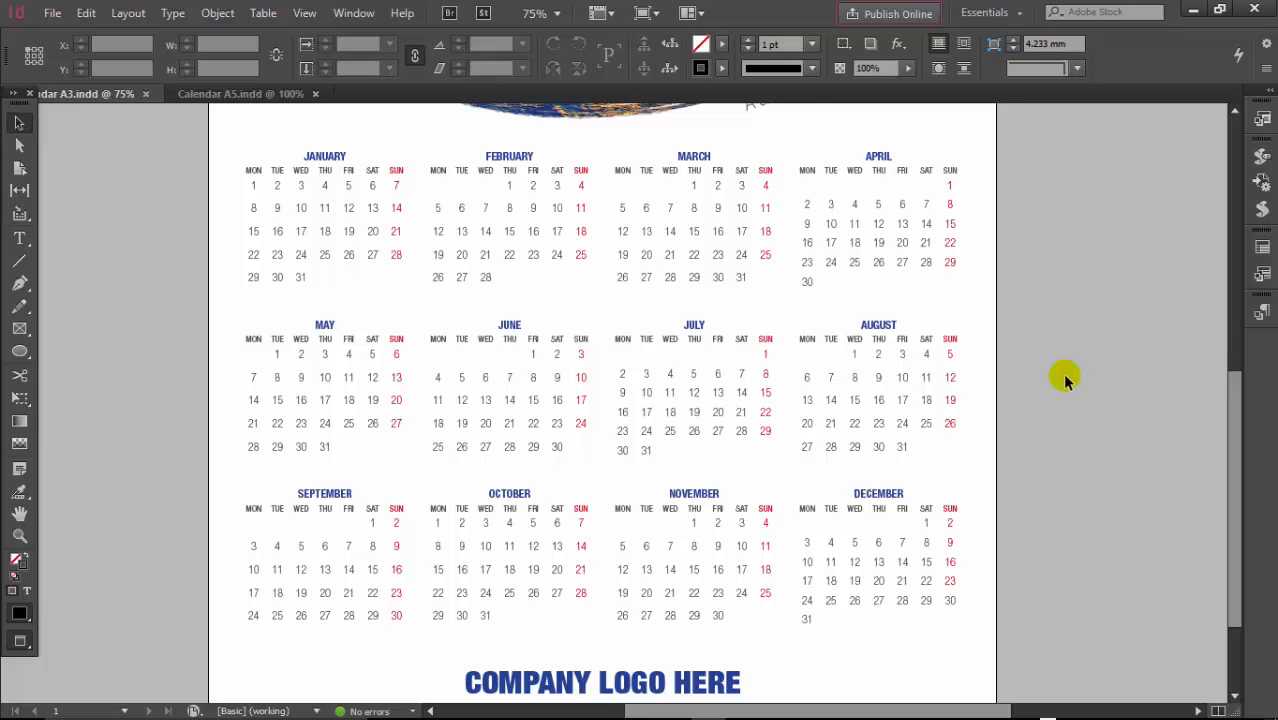
pyautogui.hotkey('ctrl', '-')
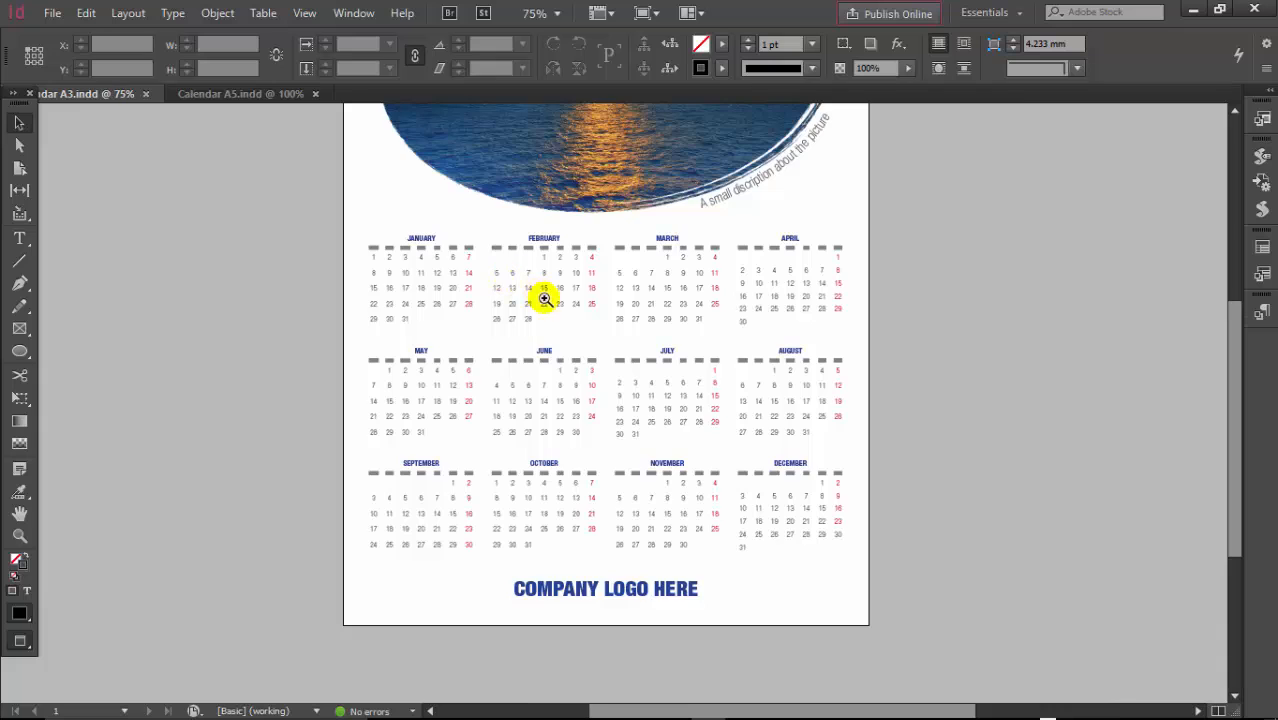
pyautogui.click(545, 298)
pyautogui.moveTo(747, 402); pyautogui.dragTo(690, 312)
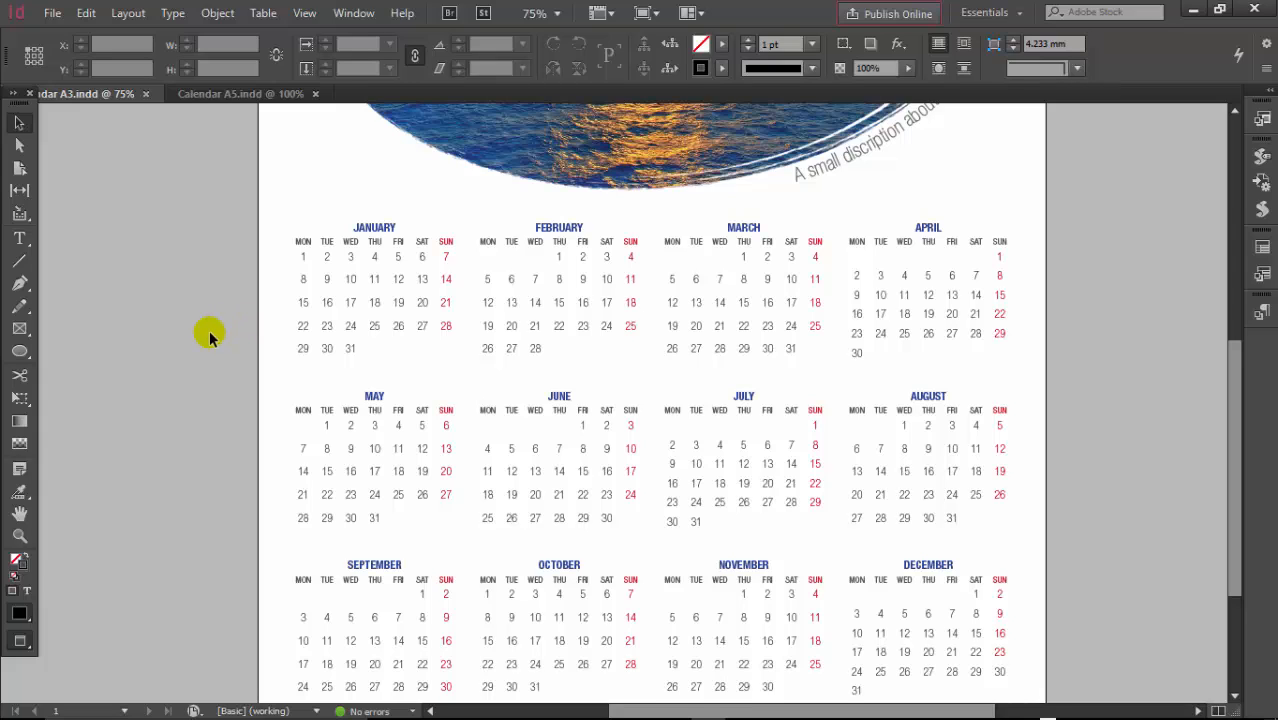
# Switch to the Maxthon browser, close the landscape painting pages and search Google for "calendar wizard java script for indesign cc"
pyautogui.click(500, 713)
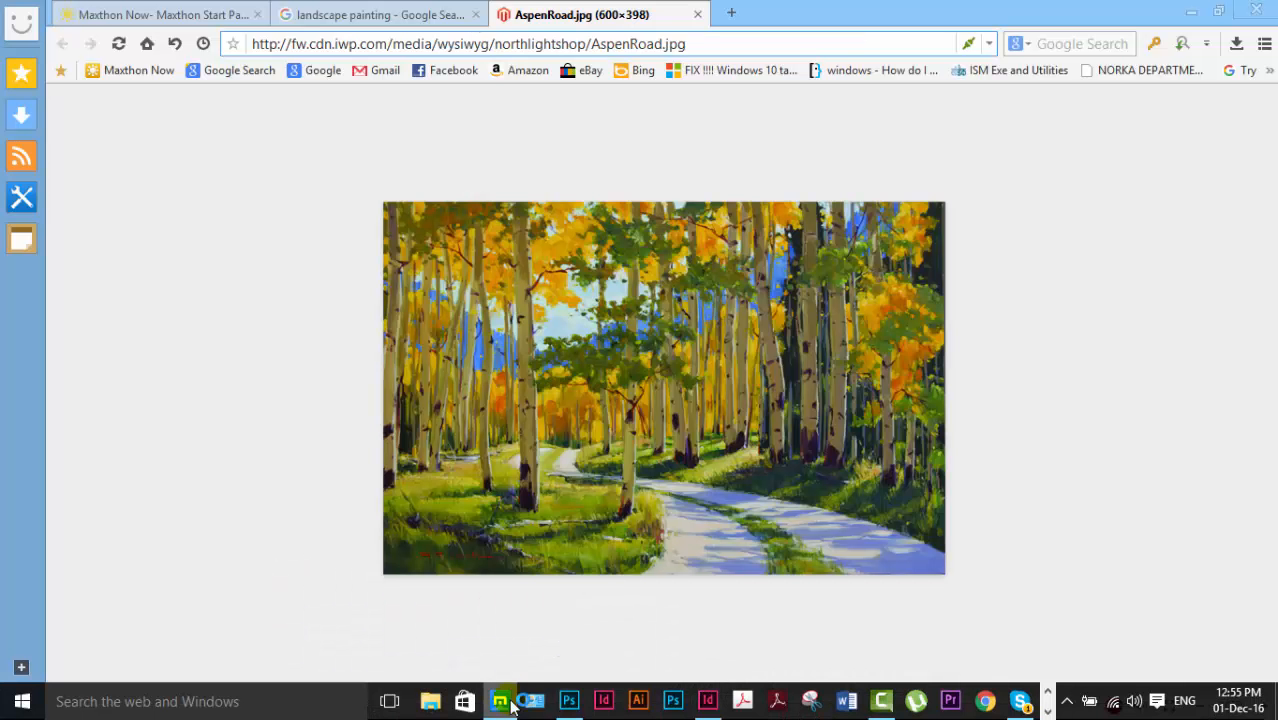
pyautogui.click(698, 14)
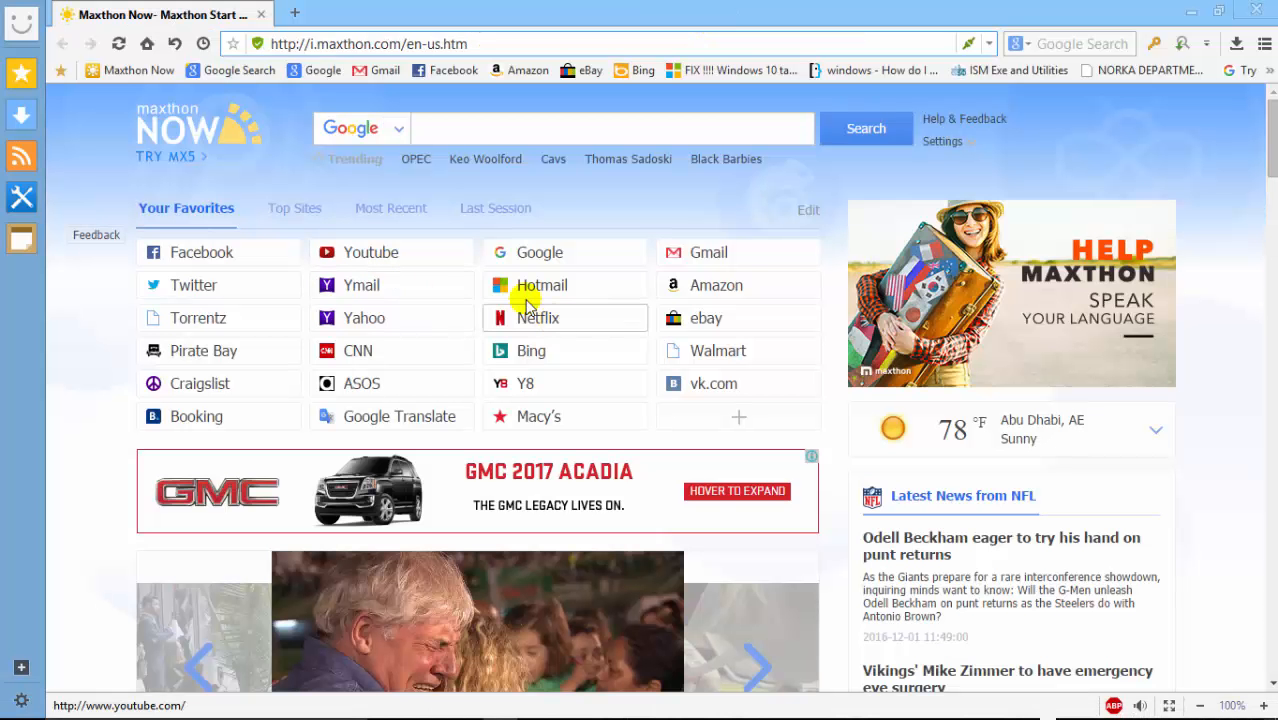
pyautogui.click(528, 262)
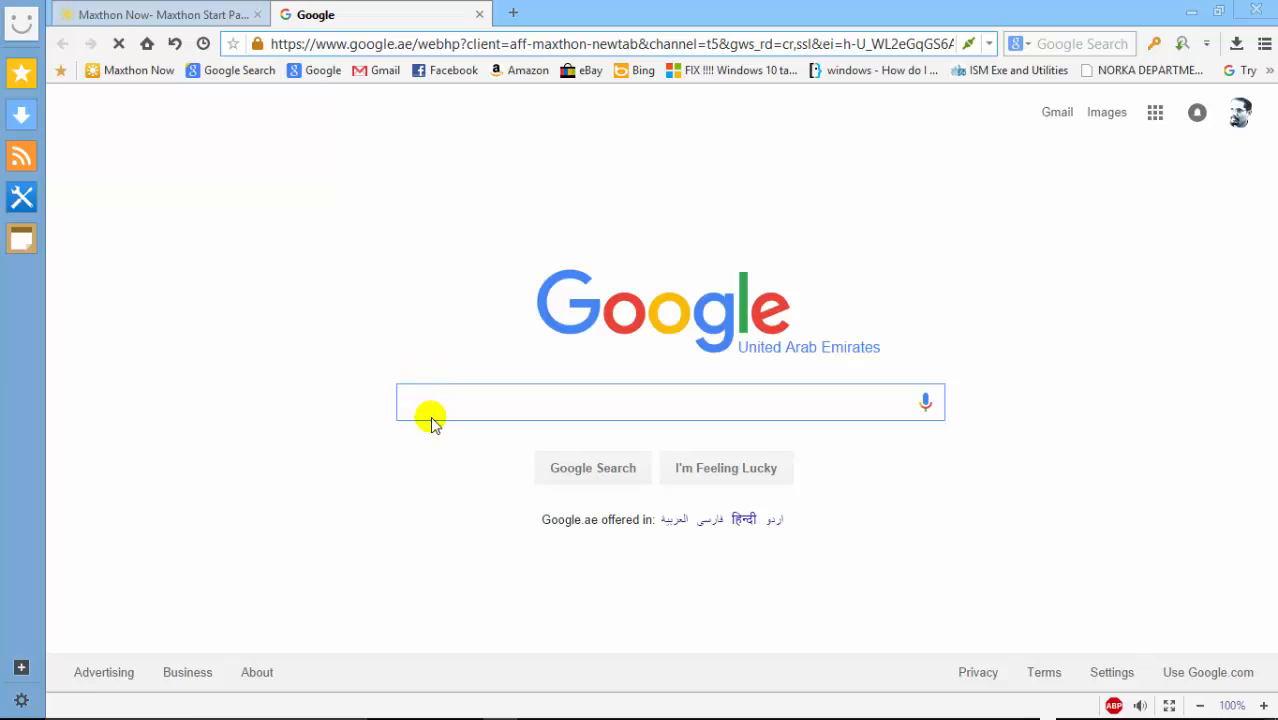
pyautogui.write('calenda')
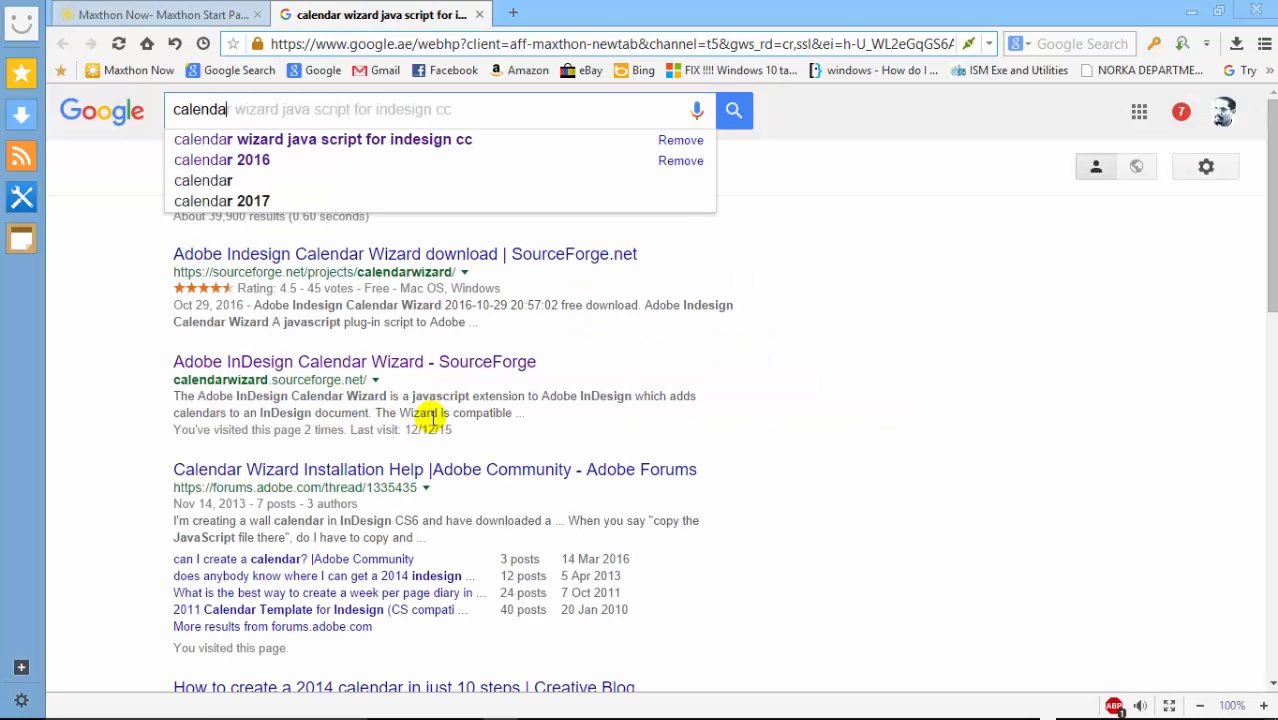
pyautogui.click(322, 146)
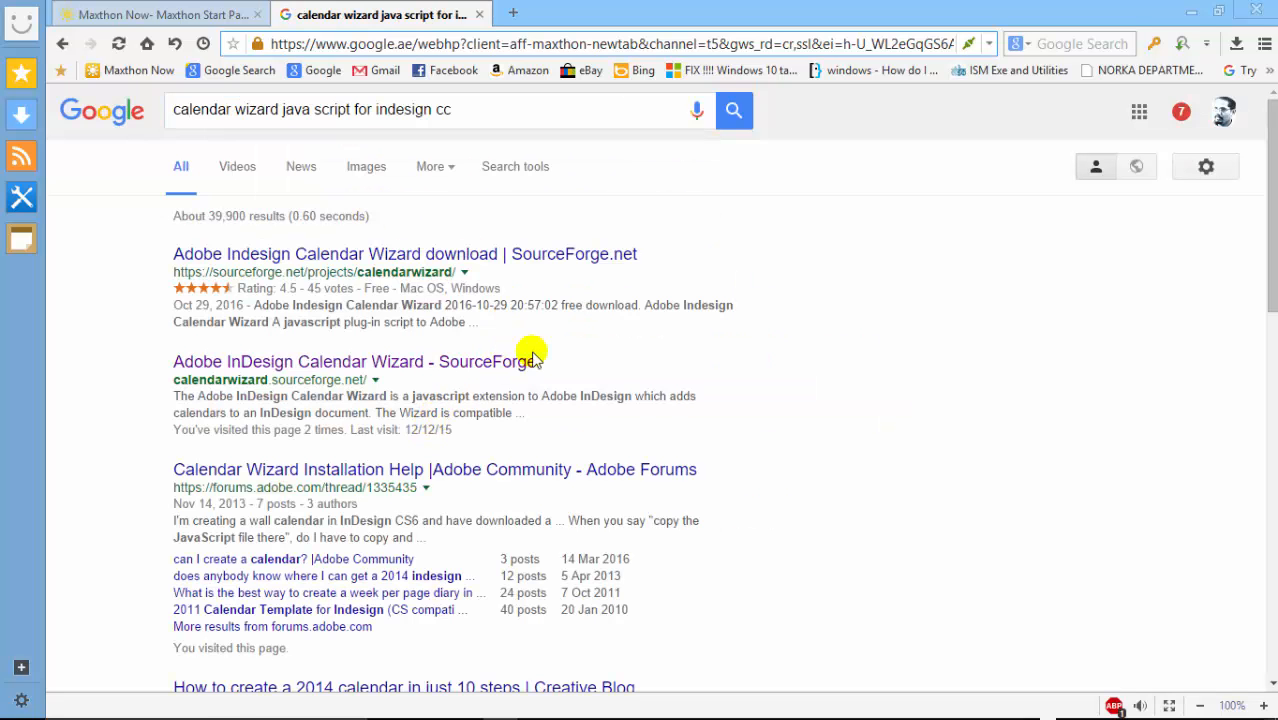
# Download calendarWizard.5.0.18.zip from the Adobe InDesign Calendar Wizard site to the desktop and clear the completed download task
pyautogui.click(331, 365)
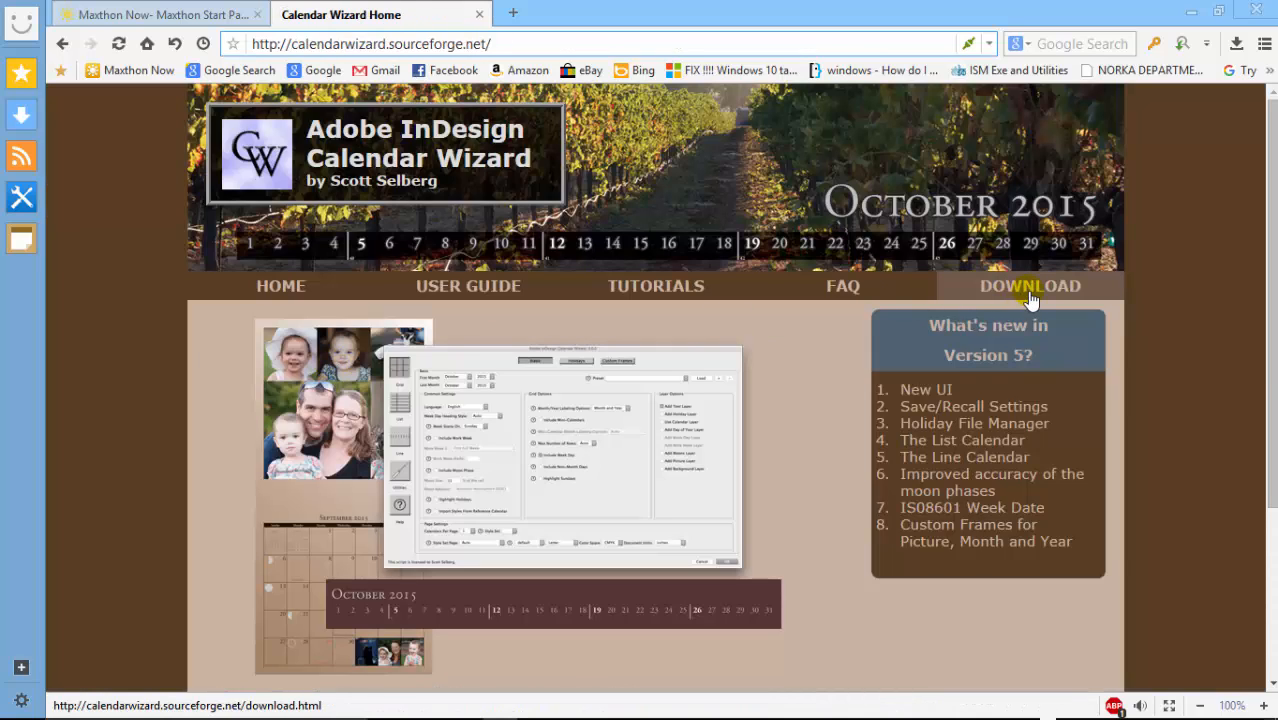
pyautogui.click(1029, 290)
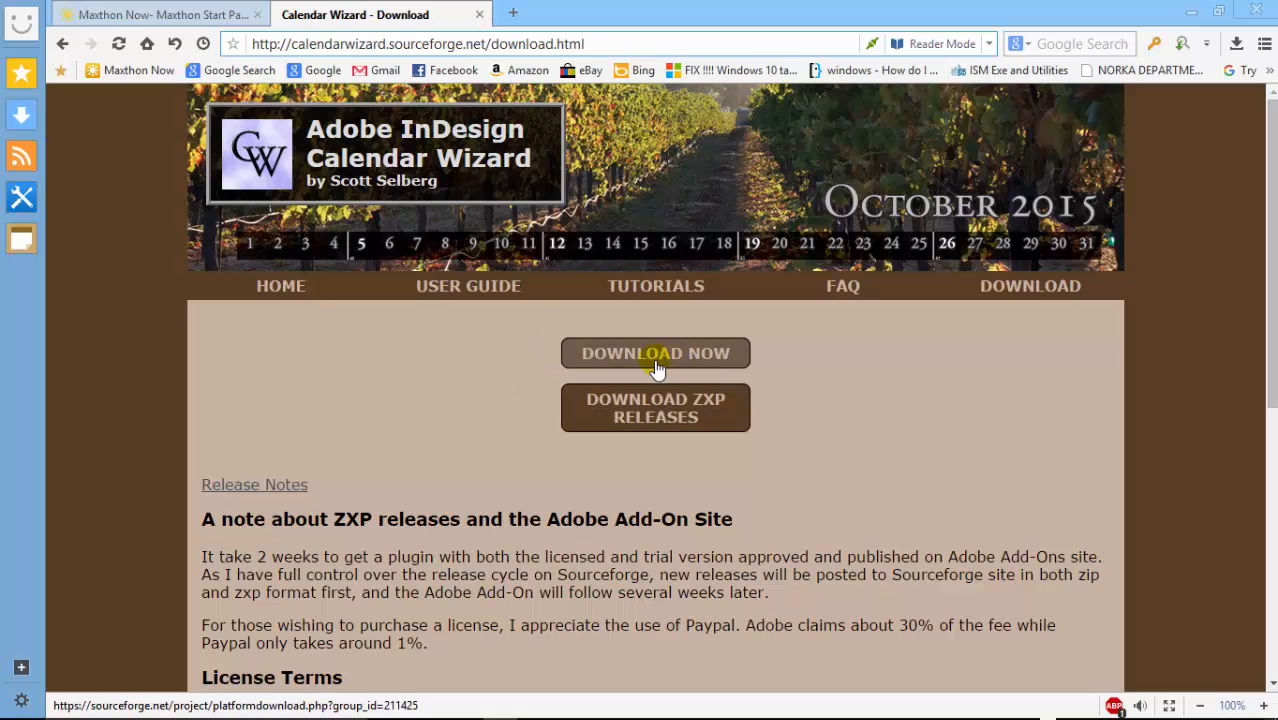
pyautogui.click(655, 362)
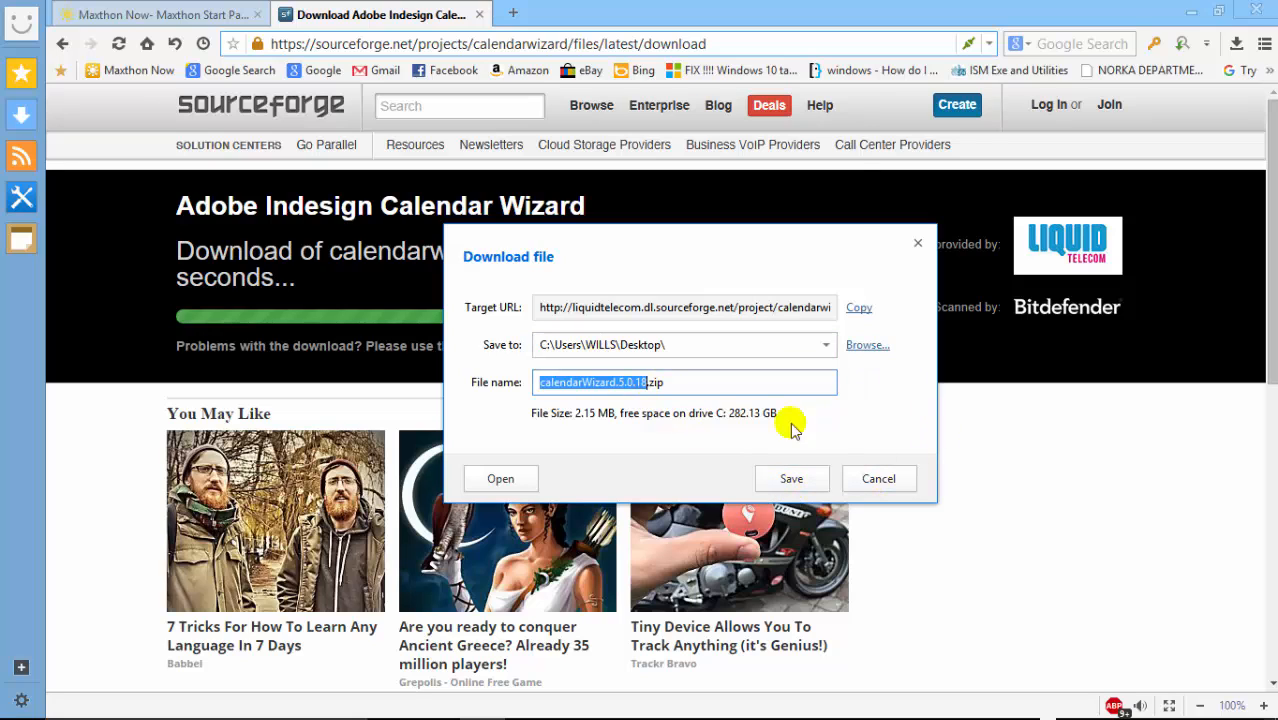
pyautogui.click(782, 476)
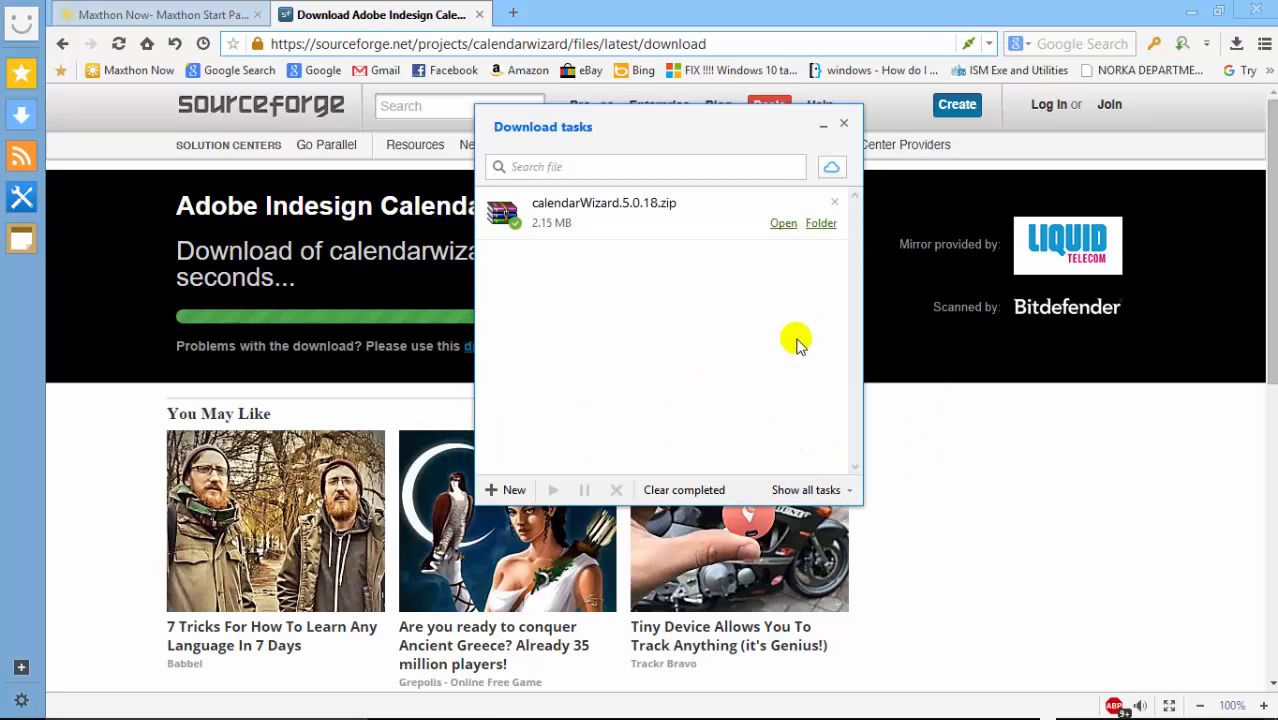
pyautogui.click(685, 490)
pyautogui.click(843, 125)
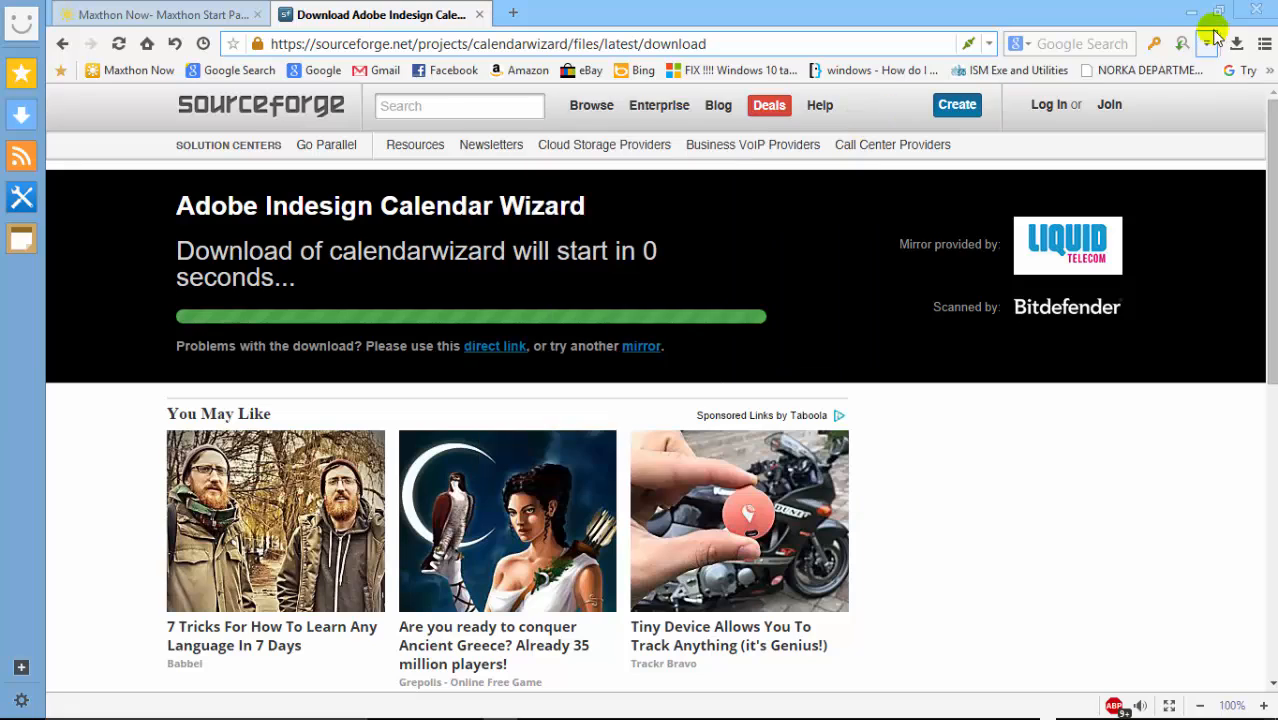
# Minimize the open windows and extract calendarWizard.5.0.18.zip directly onto the desktop
pyautogui.click(1191, 12)
pyautogui.click(1186, 11)
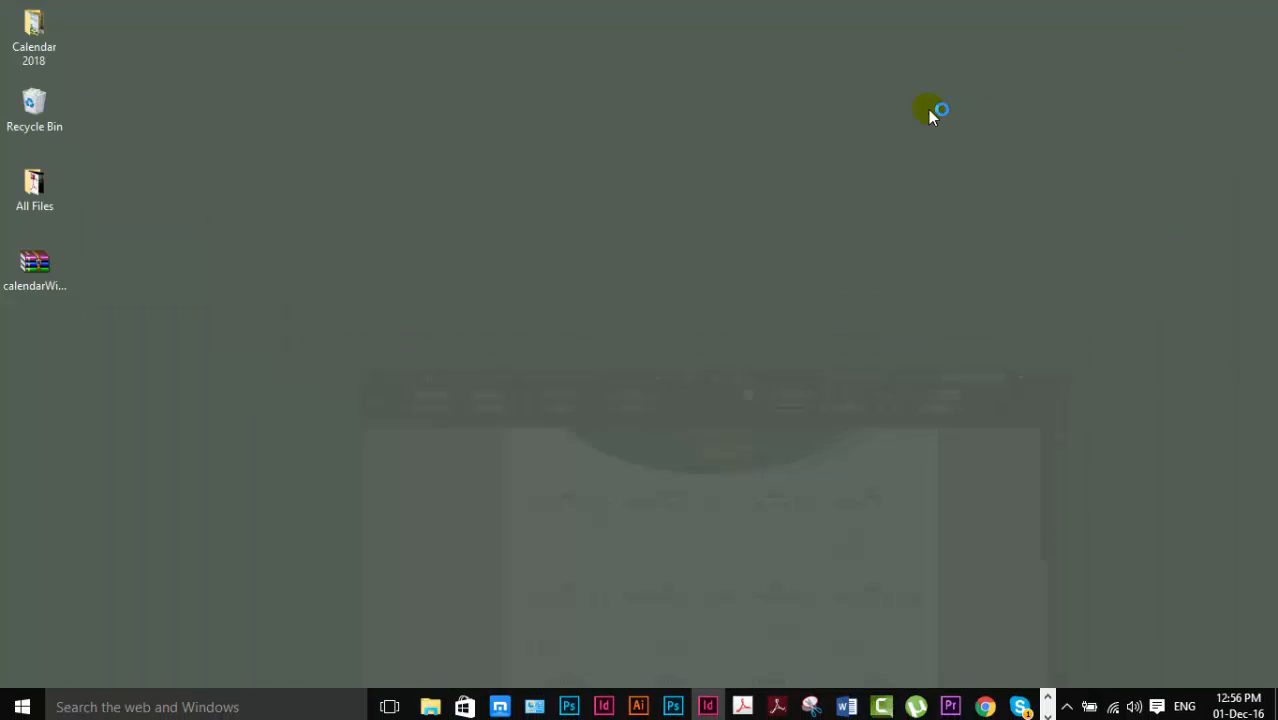
pyautogui.click(35, 275)
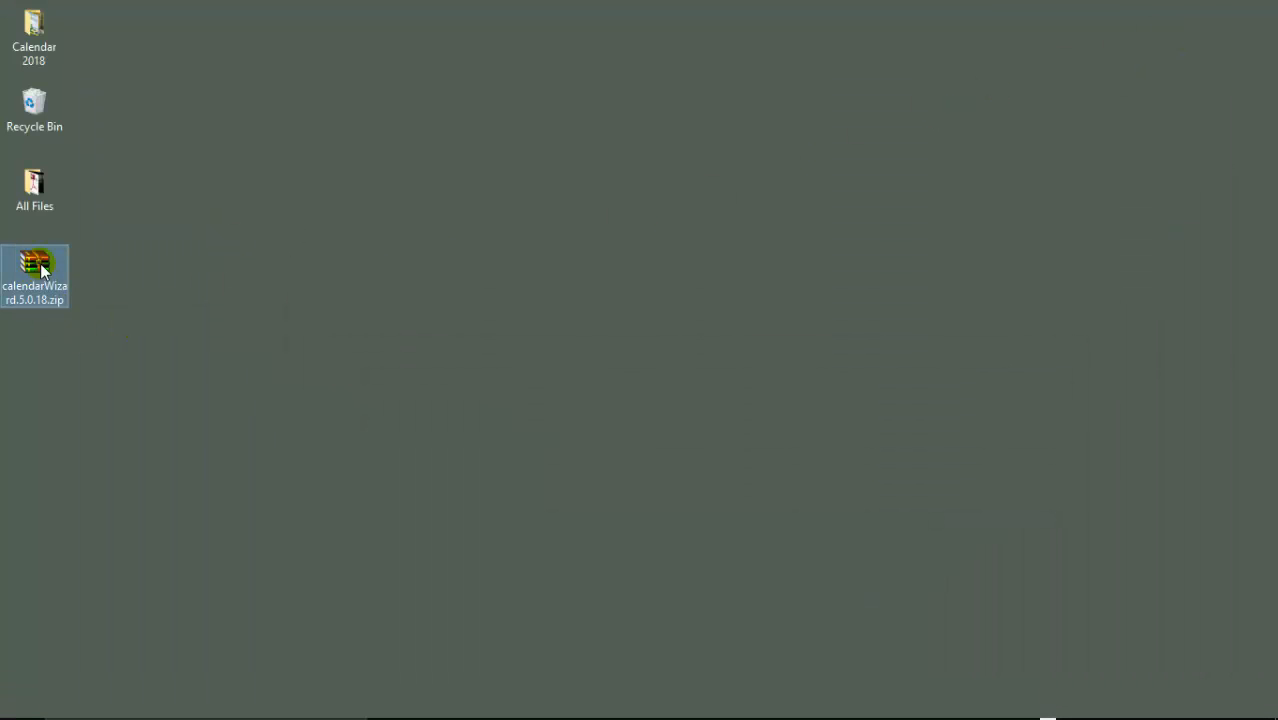
pyautogui.doubleClick(39, 265)
pyautogui.rightClick(40, 264)
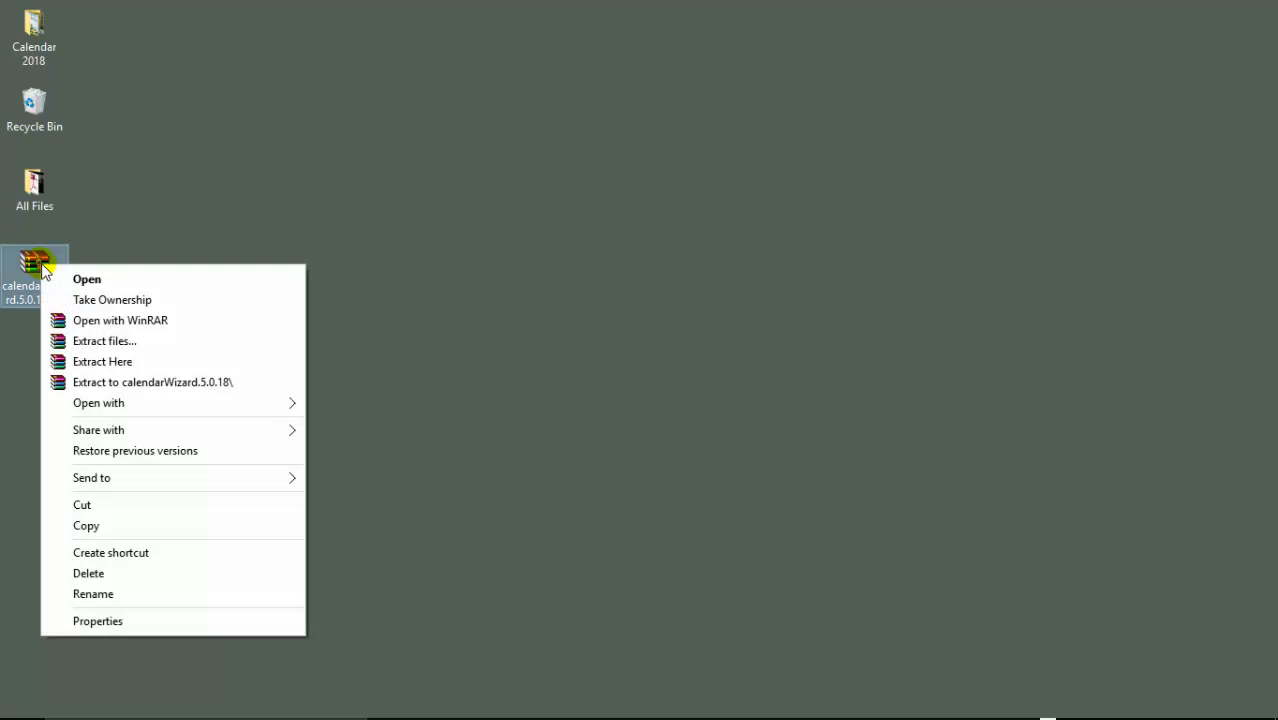
pyautogui.click(101, 369)
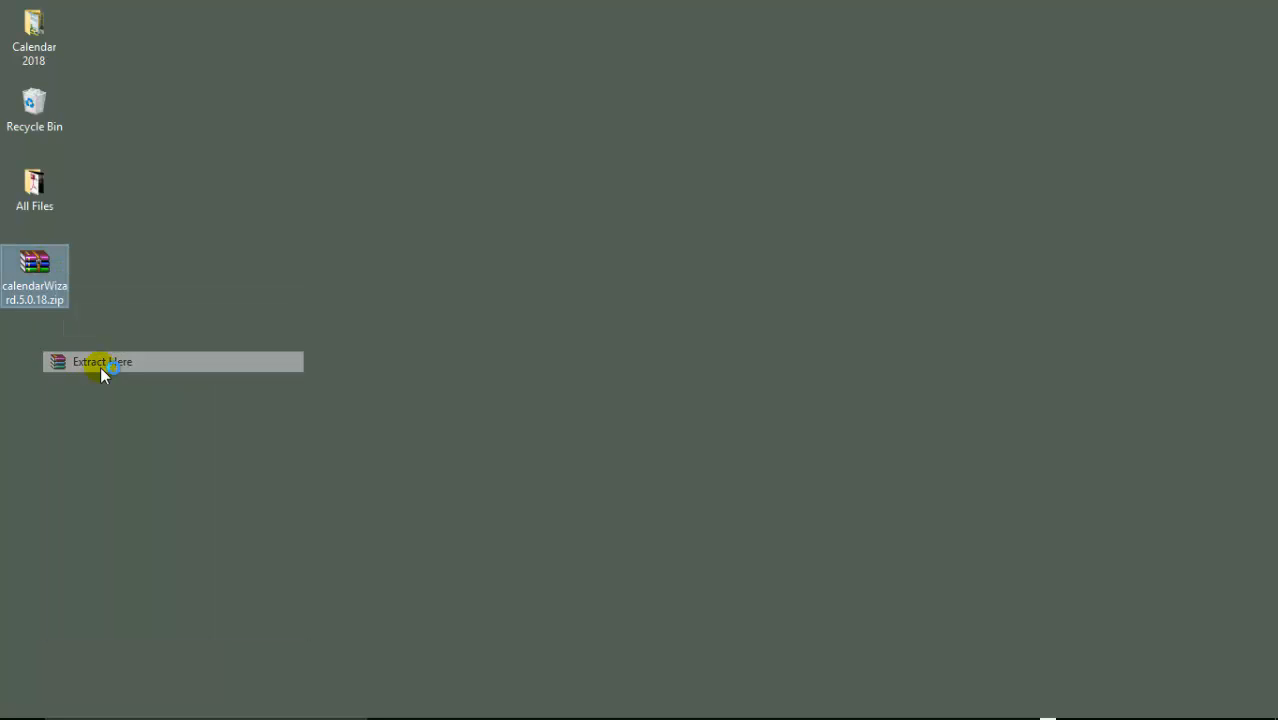
pyautogui.click(32, 112)
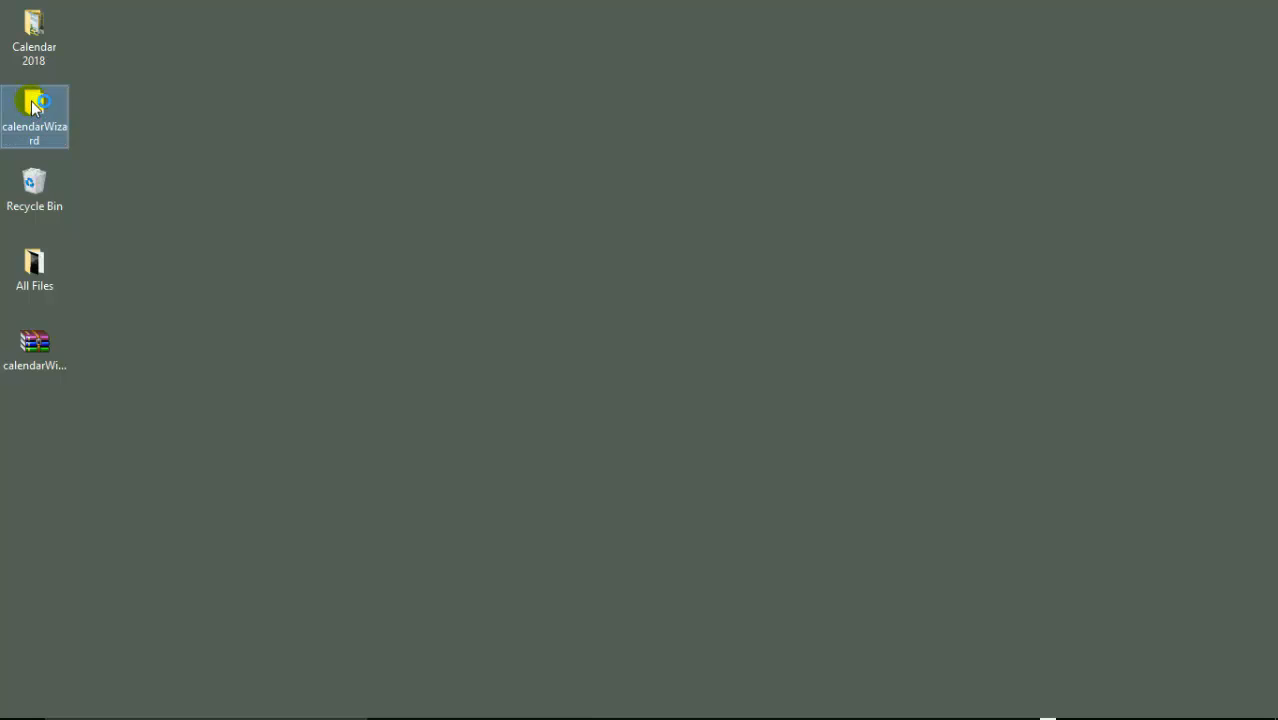
pyautogui.click(464, 234)
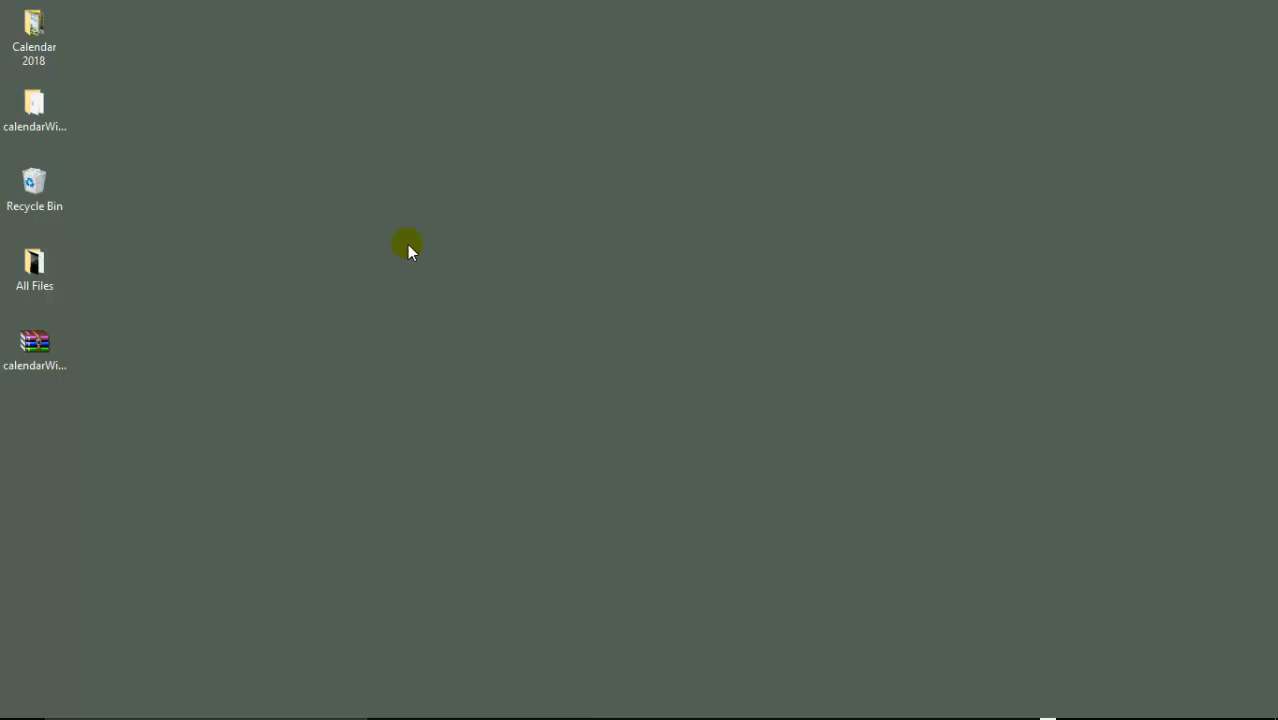
# Browse the C: drive to Program Files > Adobe > Adobe InDesign CC 2017 > Scripts > Scripts Panel
pyautogui.doubleClick(34, 105)
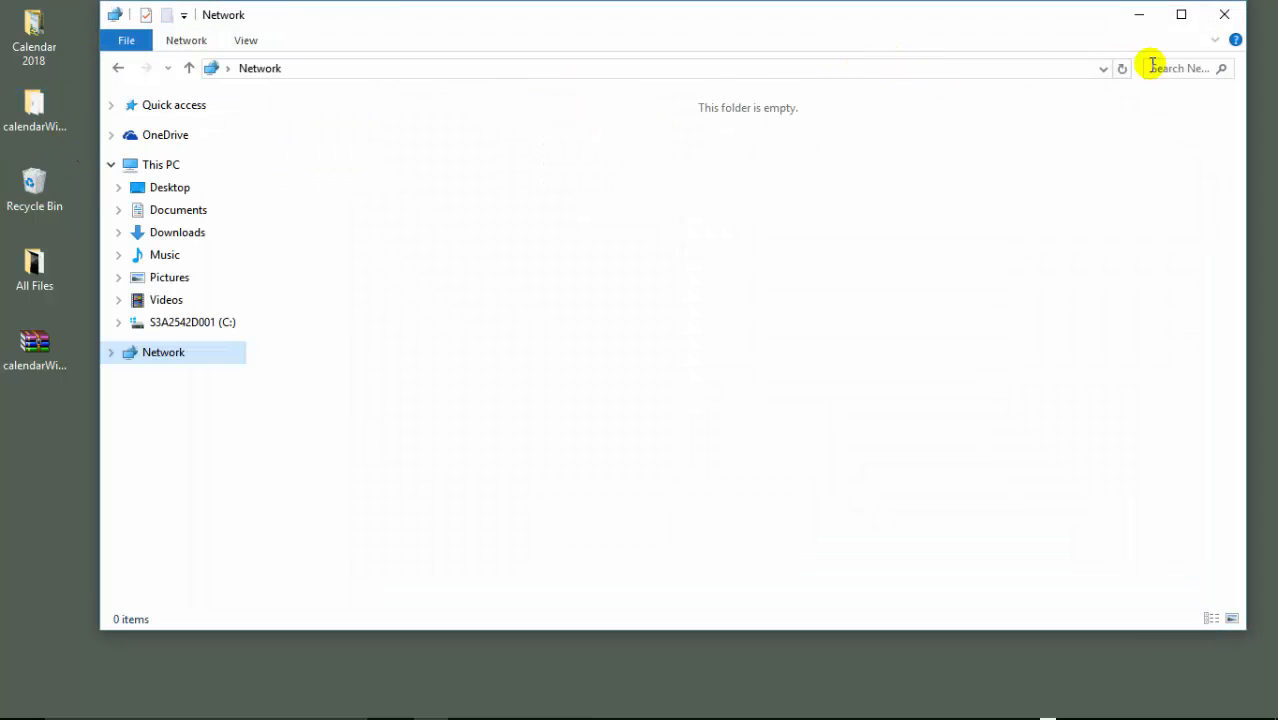
pyautogui.click(1224, 14)
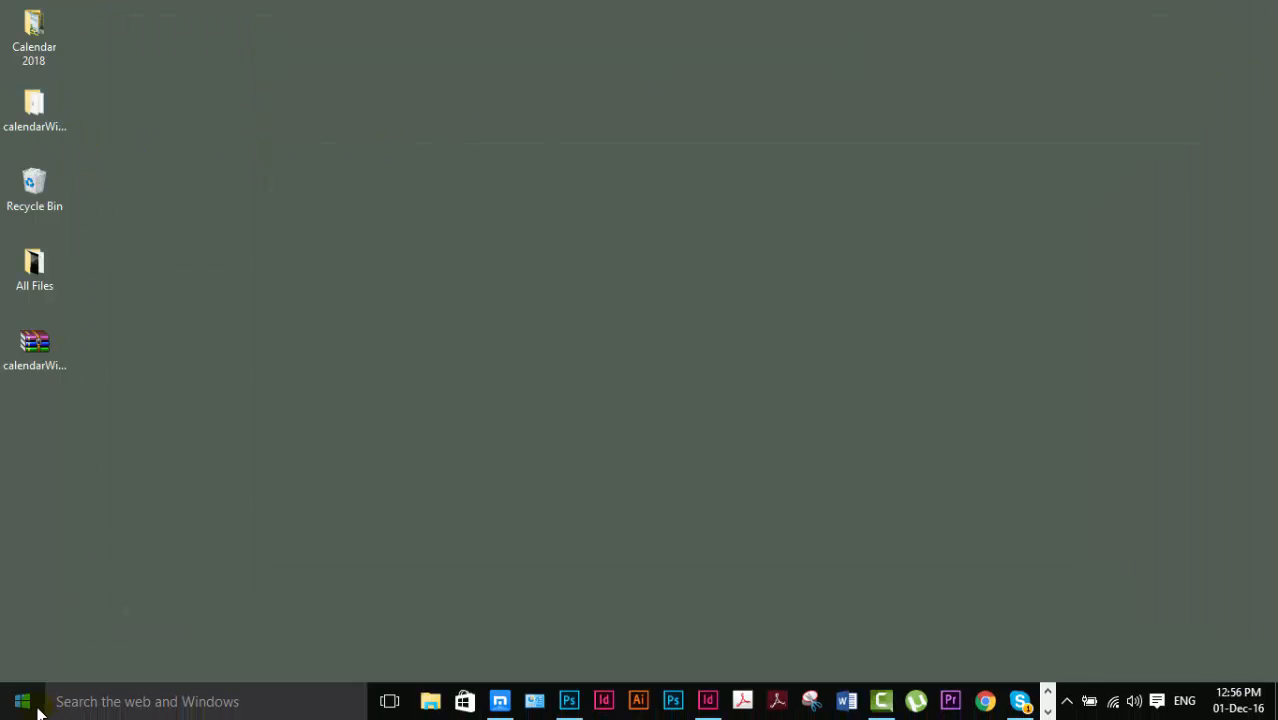
pyautogui.click(22, 701)
pyautogui.click(273, 656)
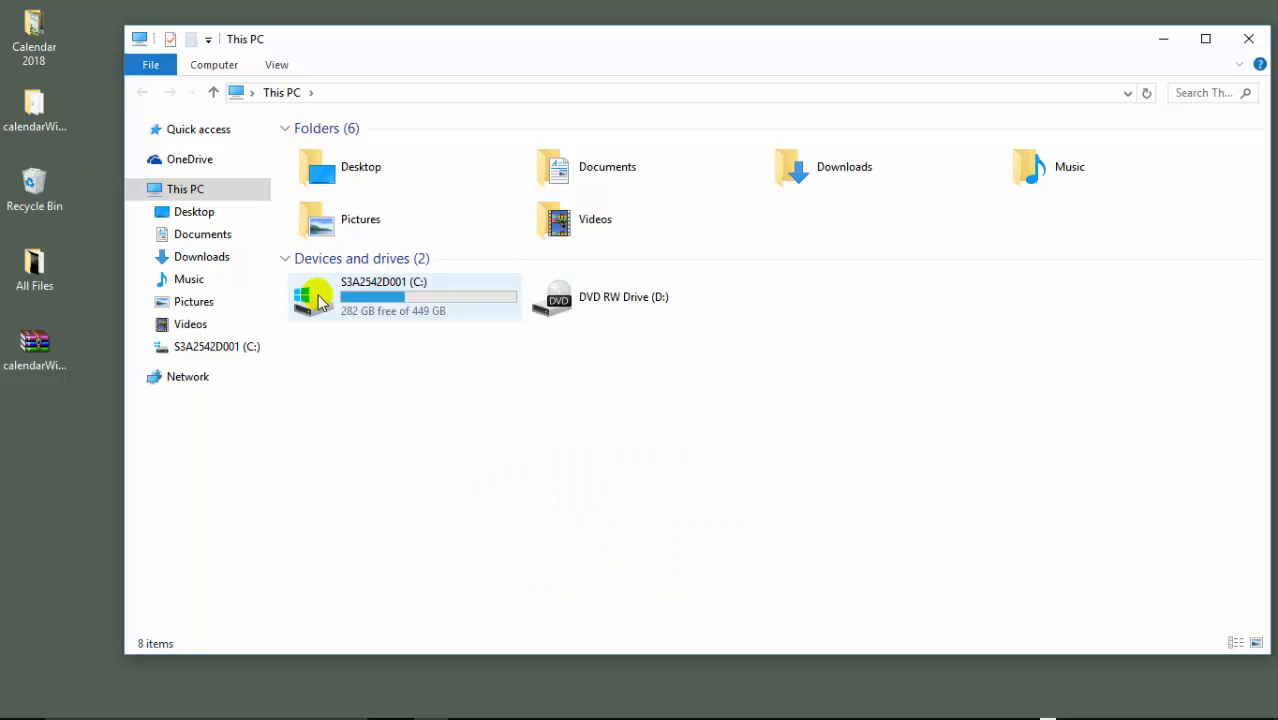
pyautogui.doubleClick(318, 302)
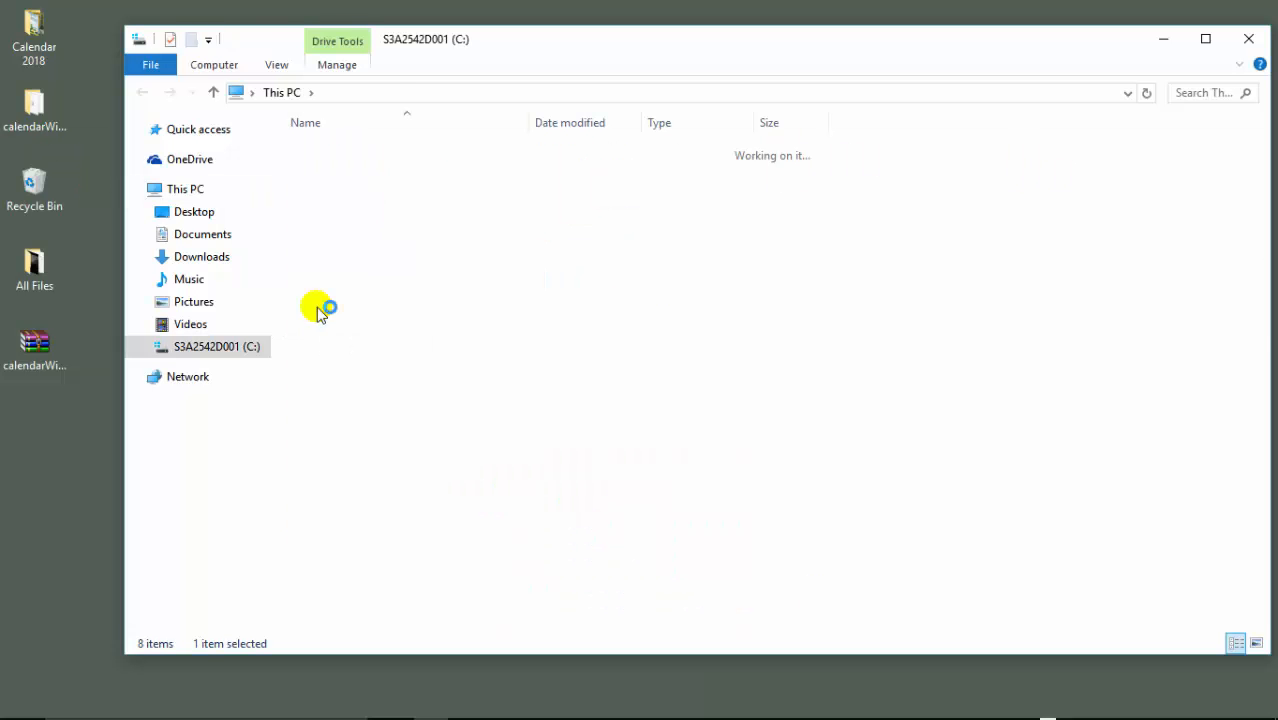
pyautogui.doubleClick(368, 388)
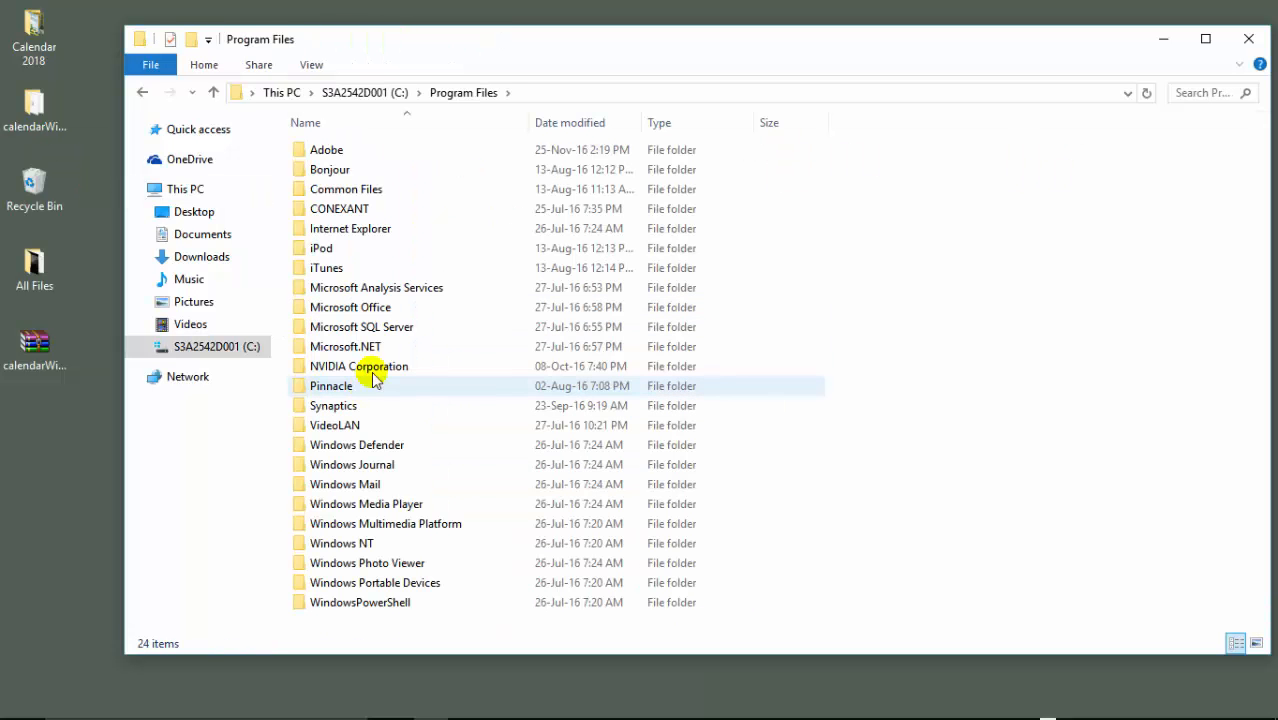
pyautogui.click(335, 152)
pyautogui.doubleClick(335, 152)
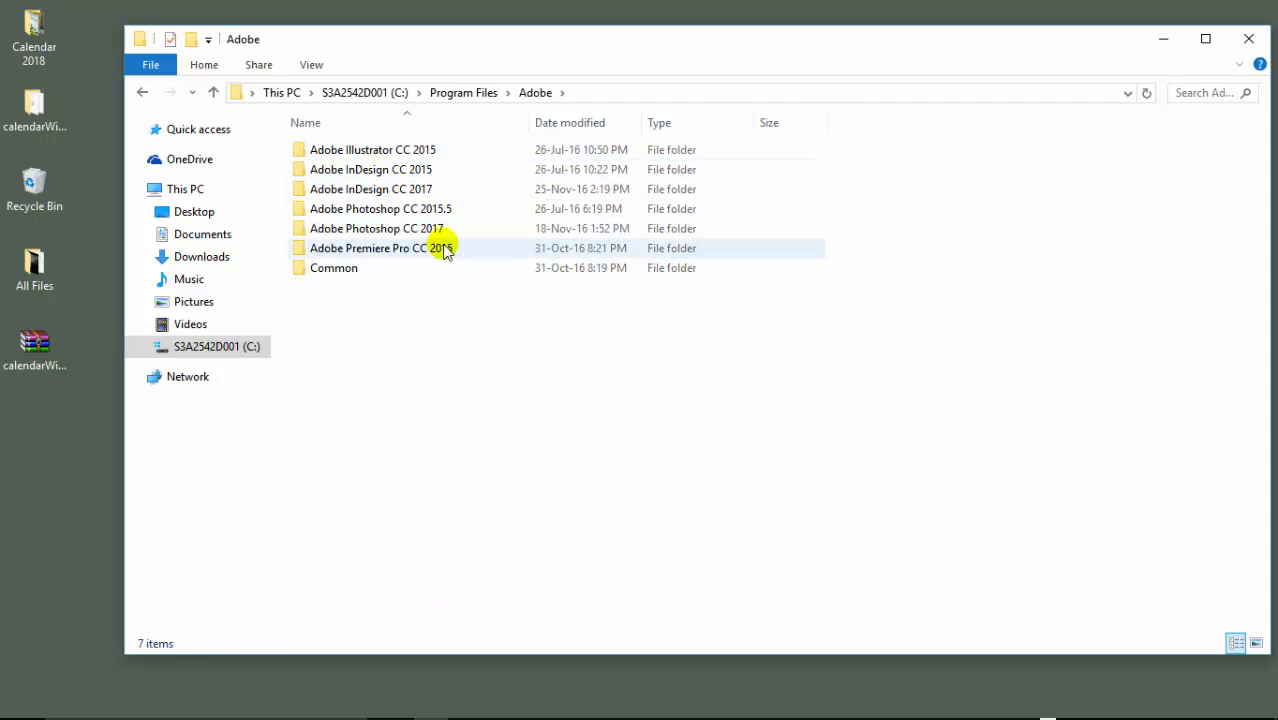
pyautogui.doubleClick(363, 192)
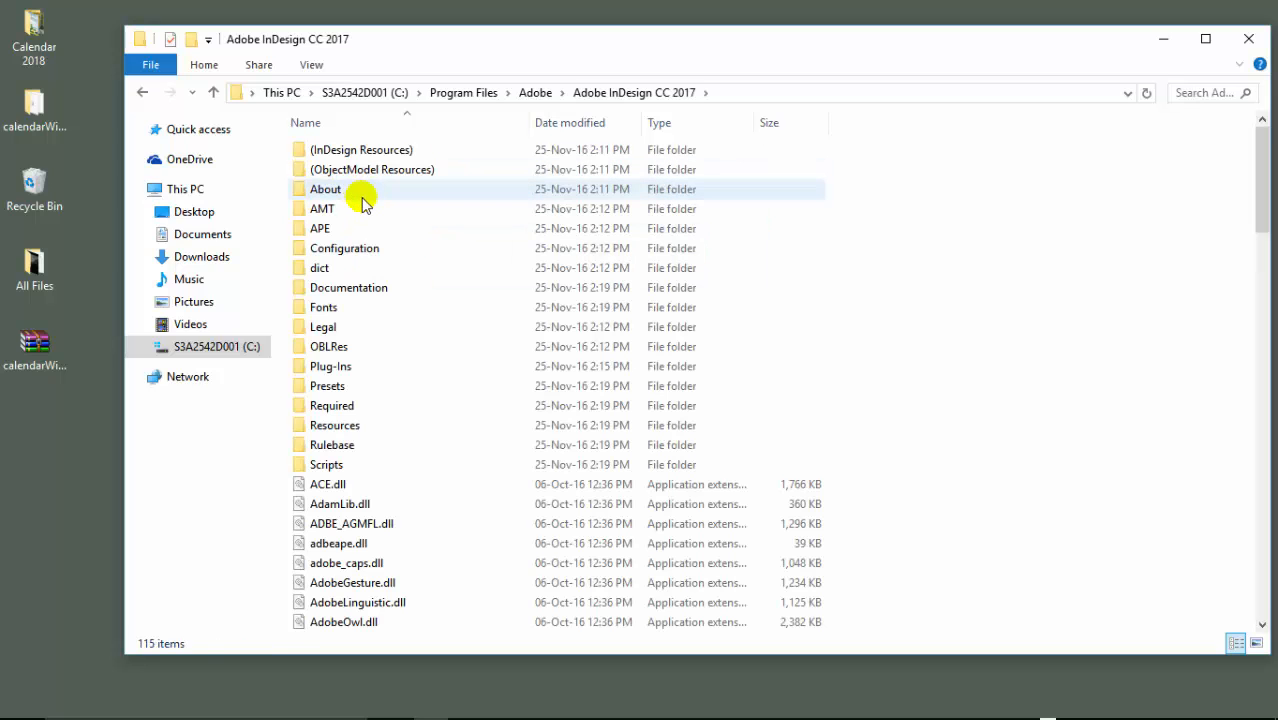
pyautogui.click(306, 468)
pyautogui.doubleClick(306, 468)
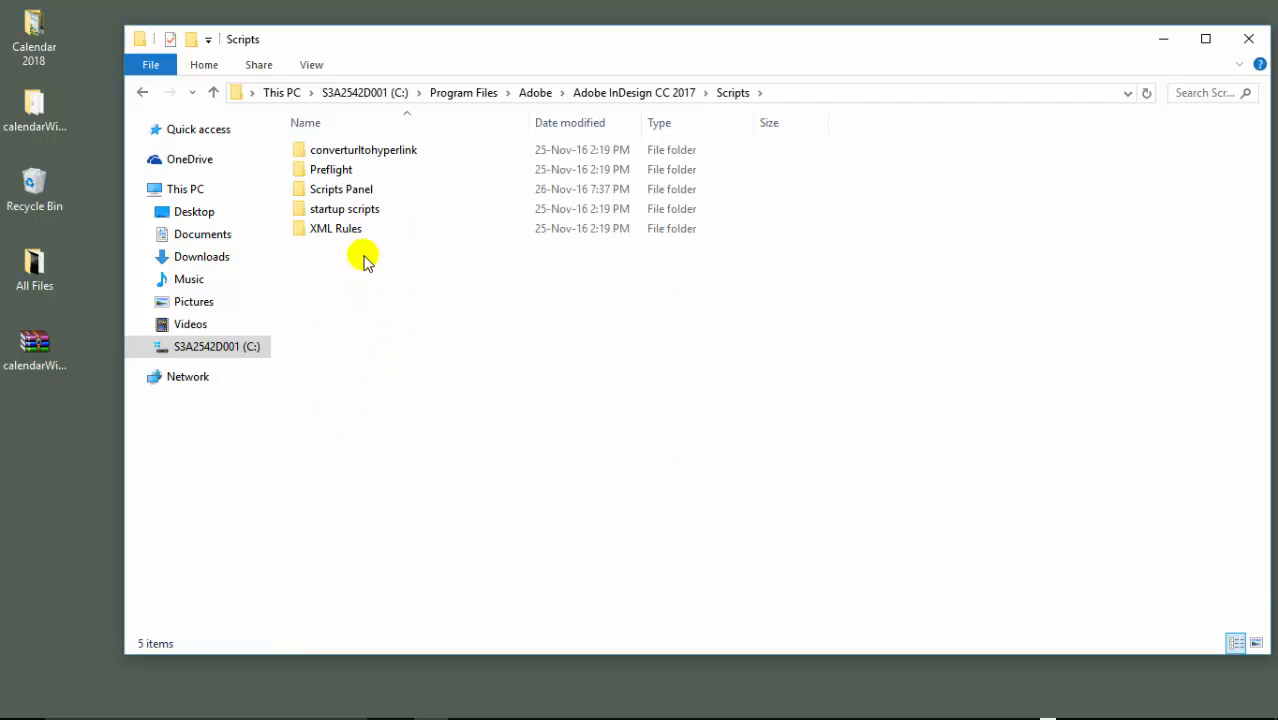
pyautogui.doubleClick(336, 191)
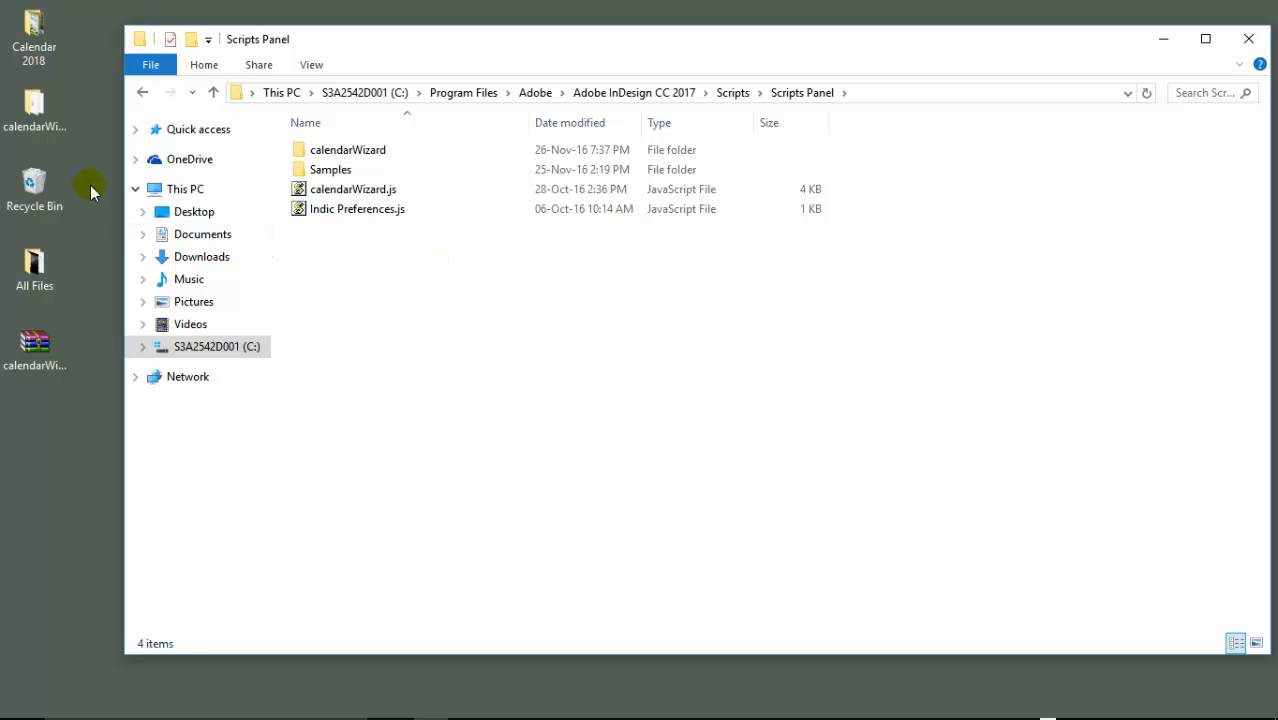
# Compare the extracted calendarWizard folder on the desktop with the one in Scripts Panel, inspect the latter's files and close the window
pyautogui.click(34, 122)
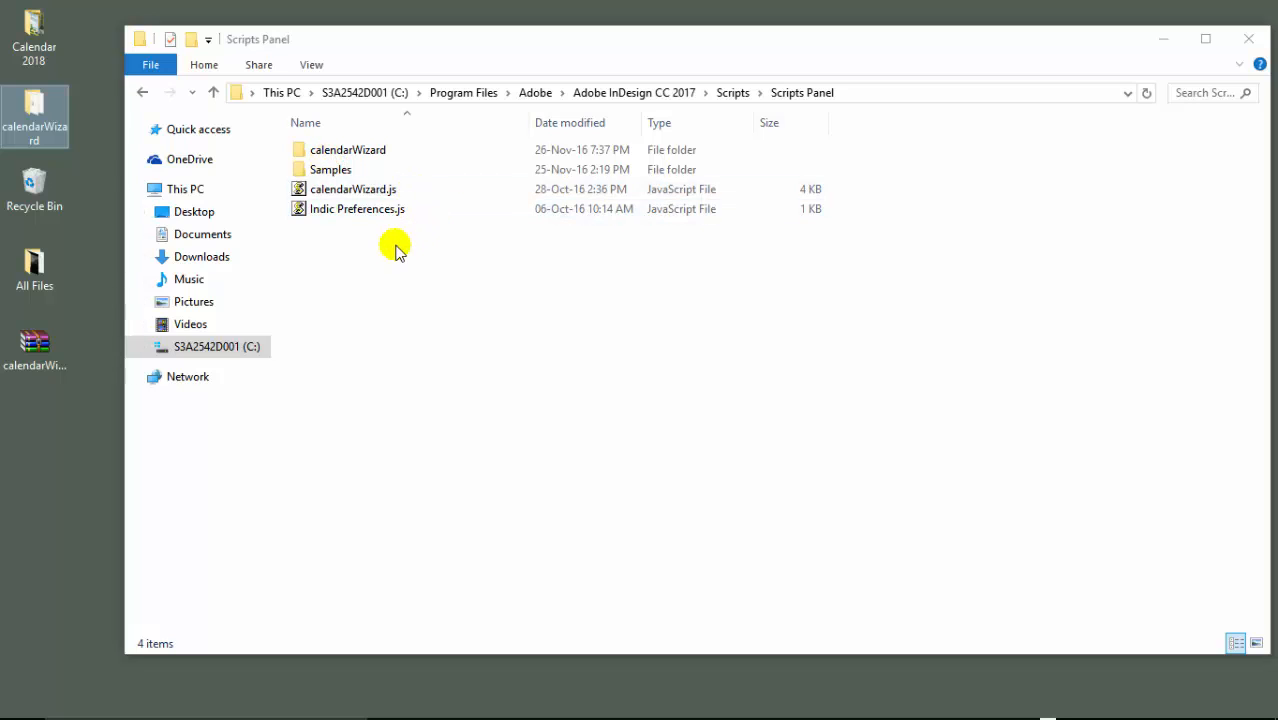
pyautogui.doubleClick(376, 155)
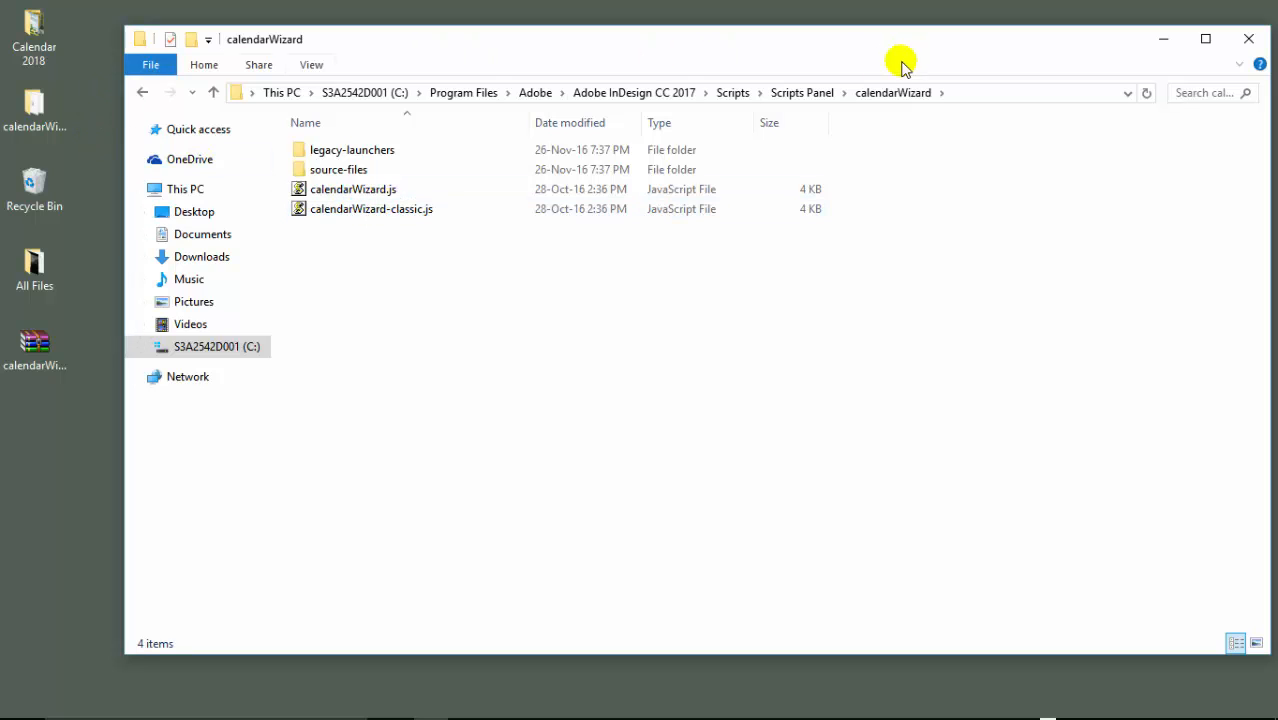
pyautogui.moveTo(1011, 53); pyautogui.dragTo(907, 58)
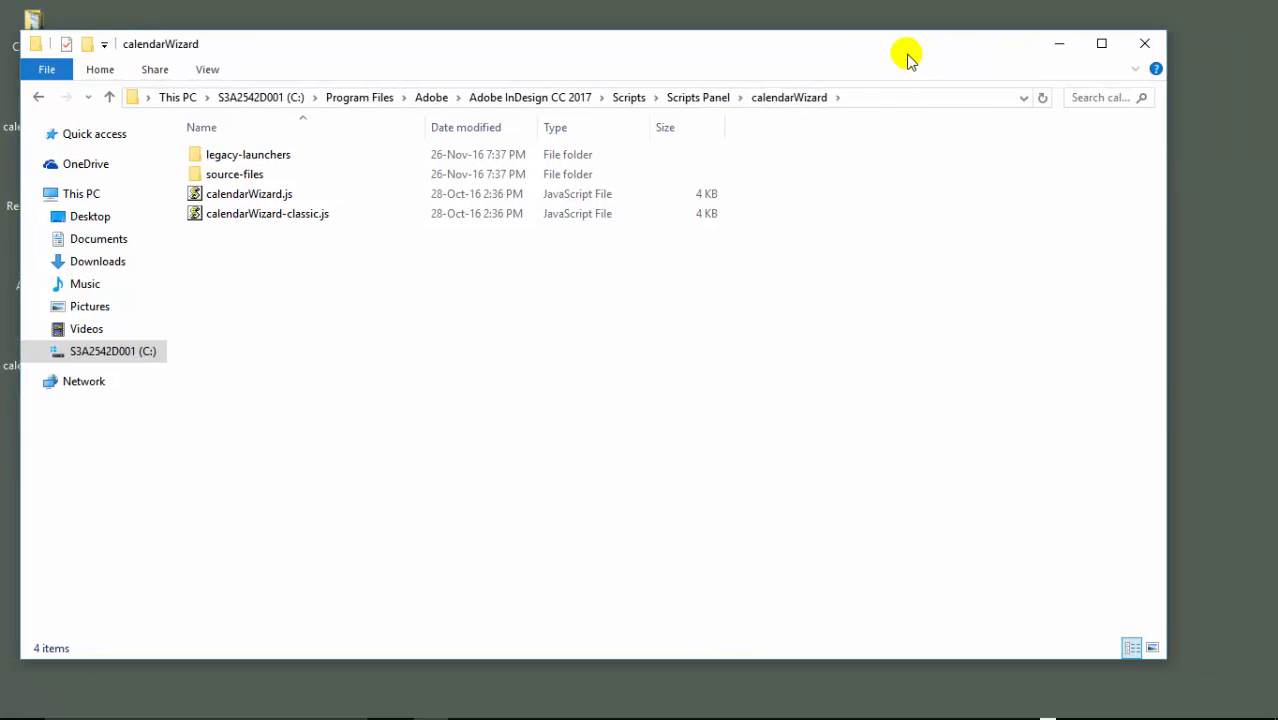
pyautogui.click(1144, 44)
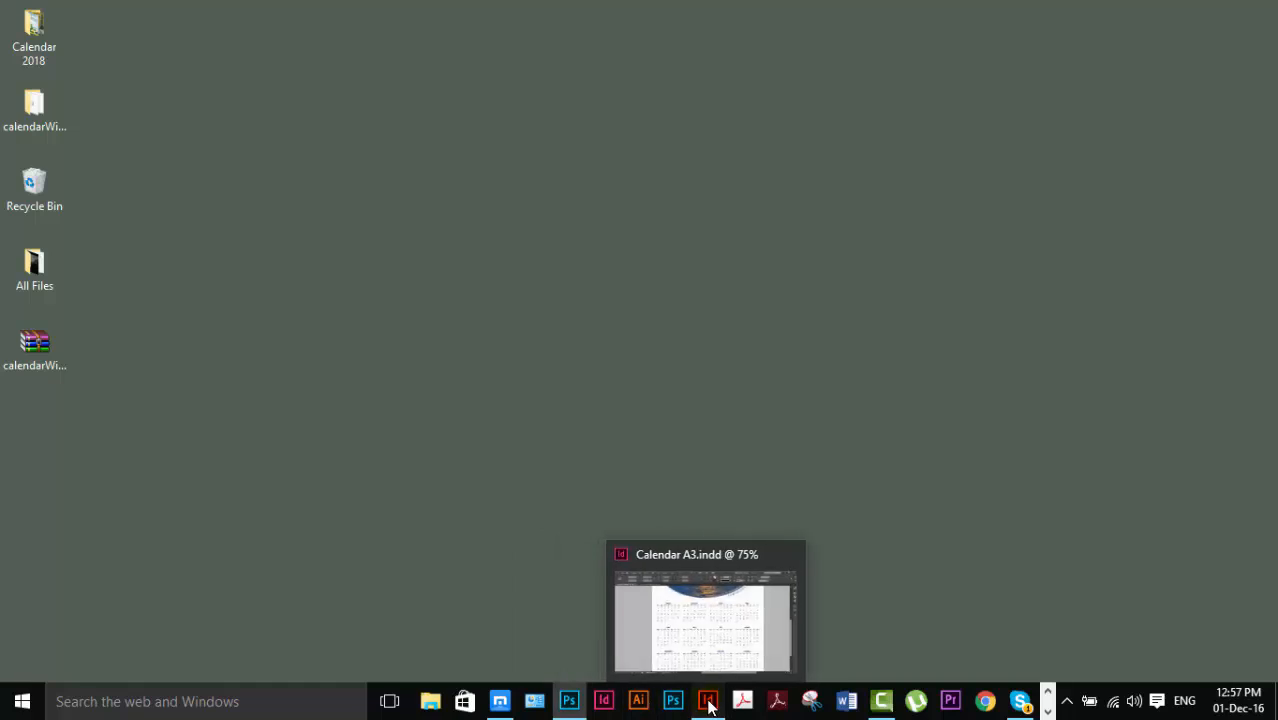
# Switch to InDesign, check the page size of Calendar A3.indd in Document Setup and dismiss the dialog without changes
pyautogui.click(709, 706)
pyautogui.scroll(4, 649, 216)
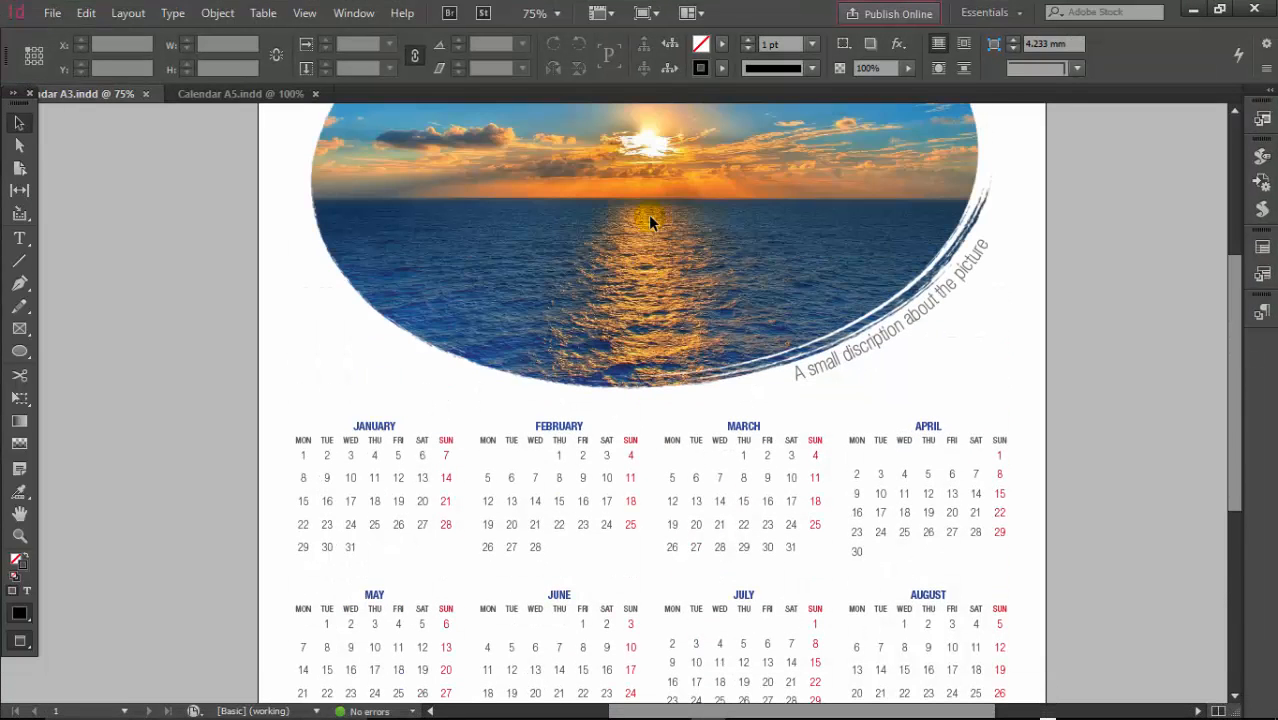
pyautogui.hotkey('ctrl', '-')
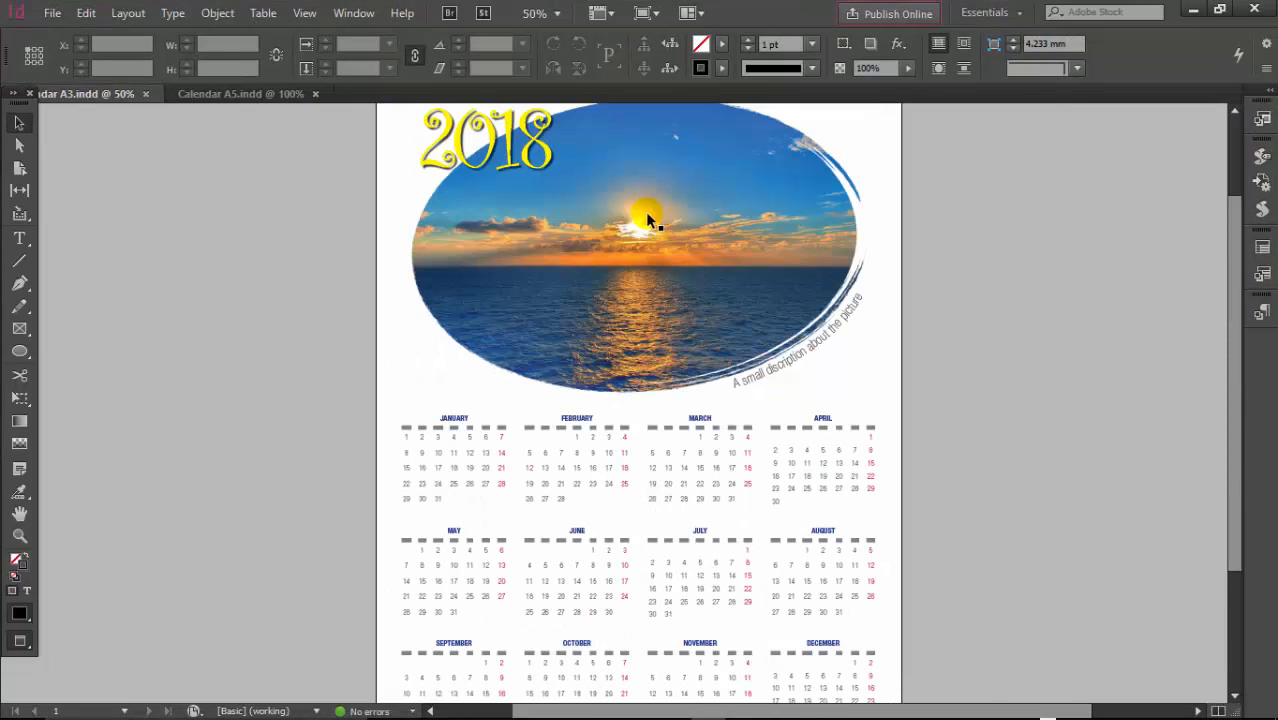
pyautogui.hotkey('ctrl', '-')
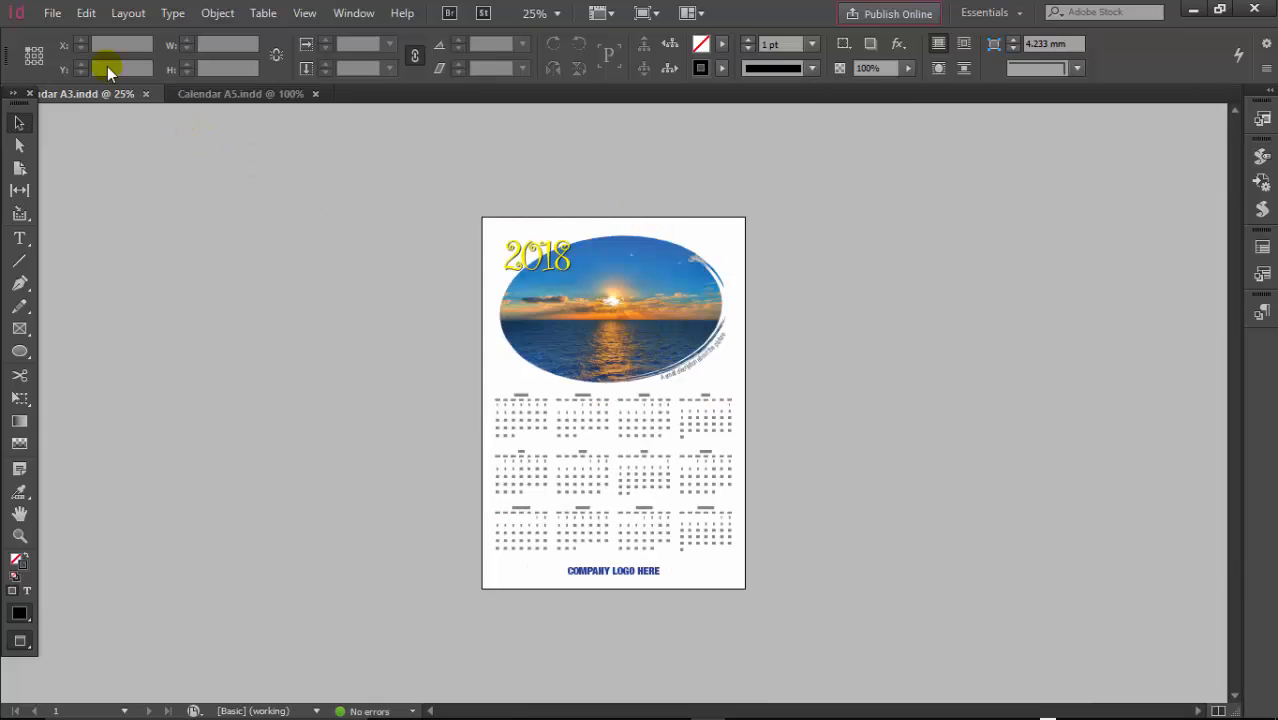
pyautogui.click(51, 13)
pyautogui.click(125, 461)
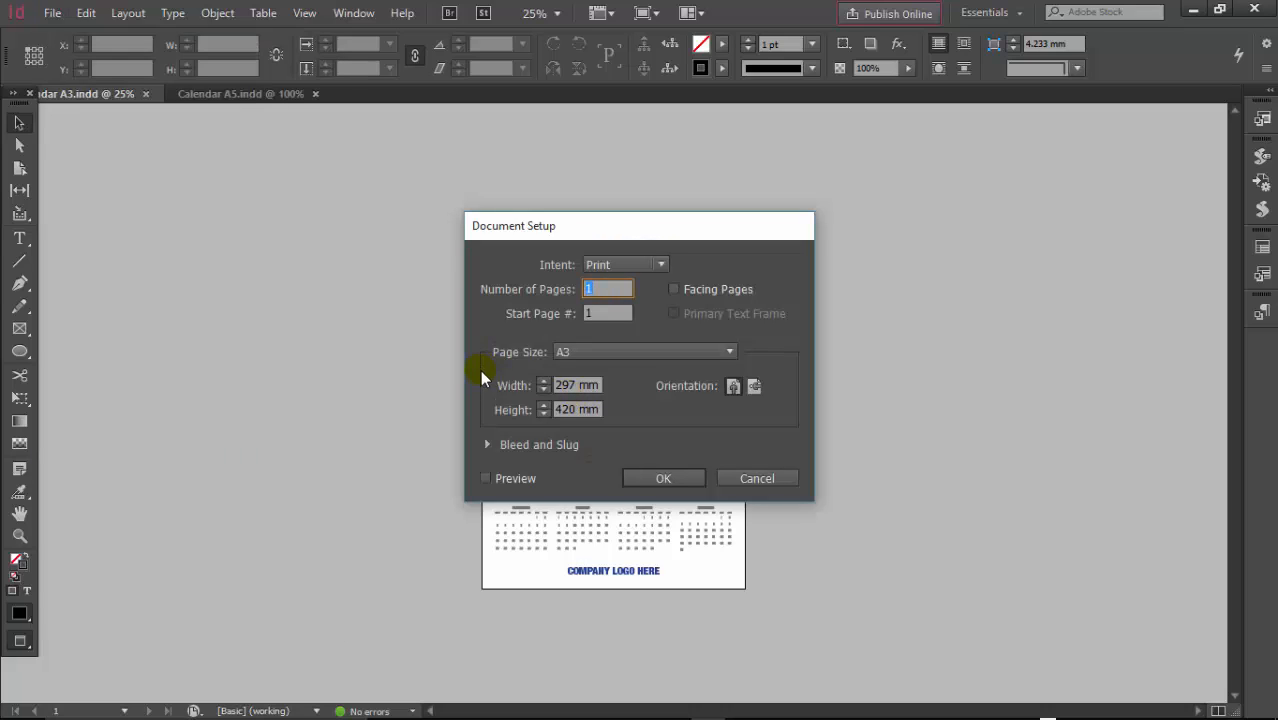
pyautogui.click(612, 373)
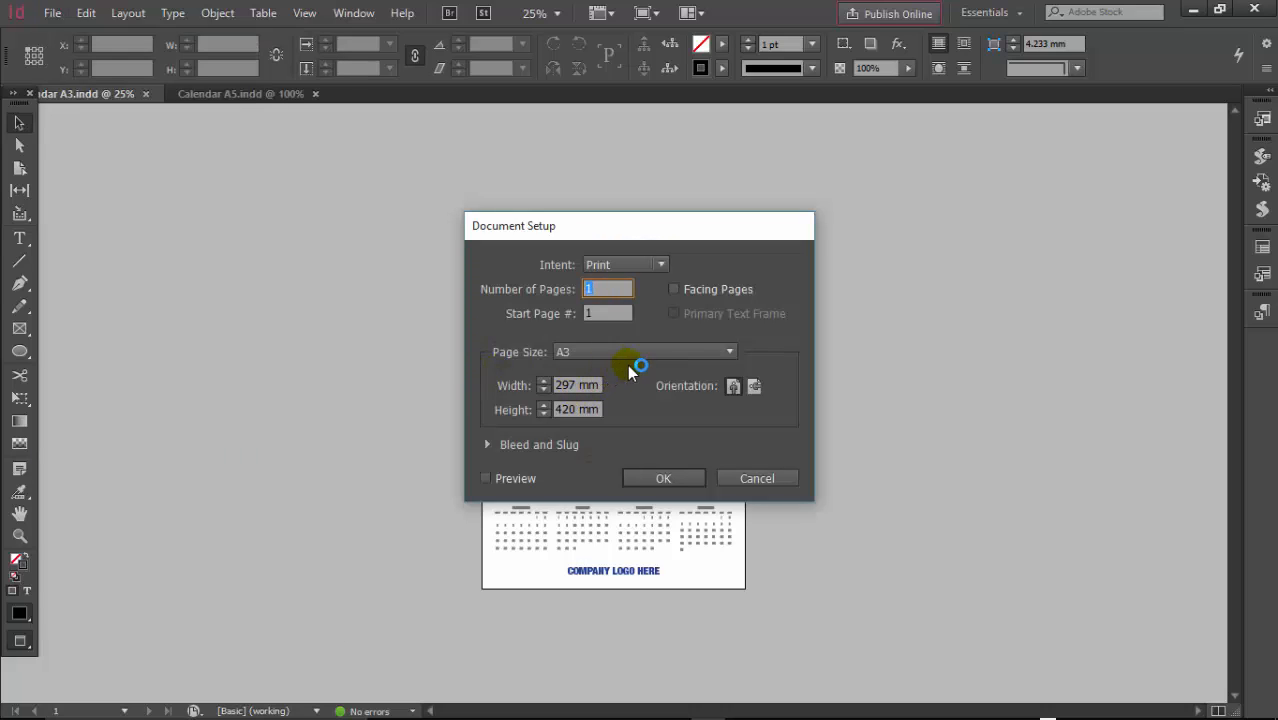
pyautogui.click(726, 477)
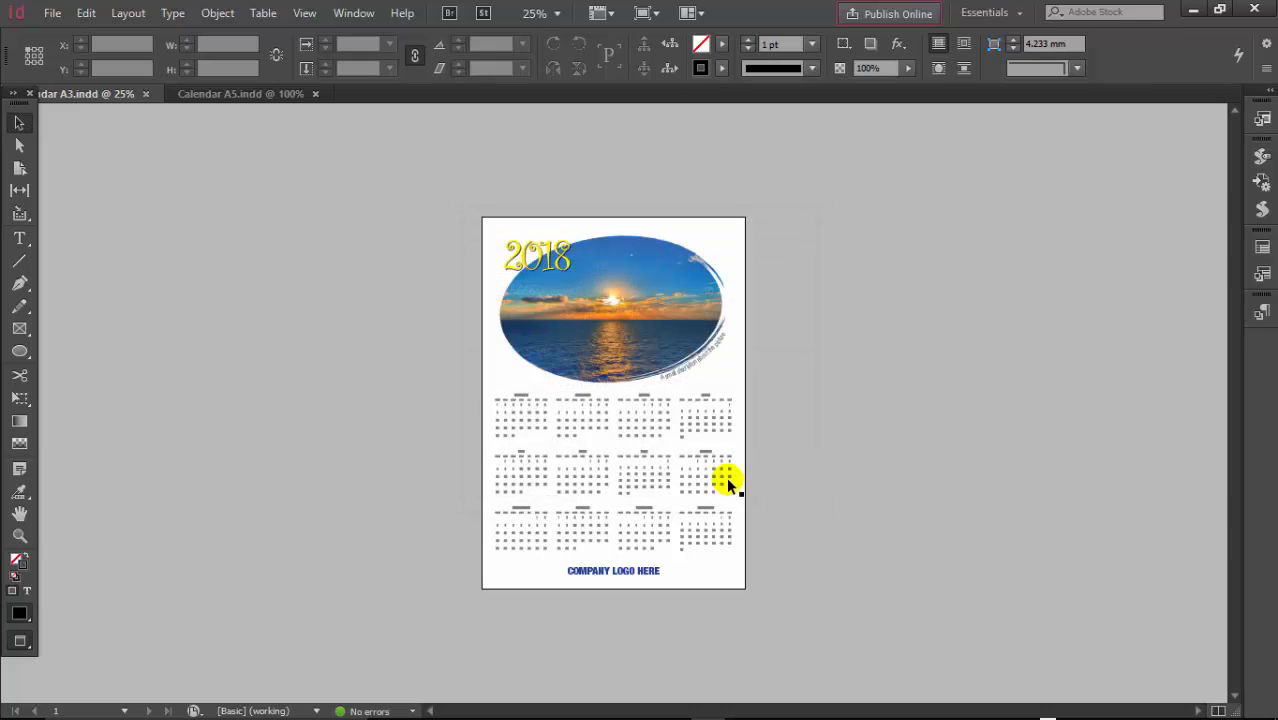
# Show the Scripts panel and expand the Application and calendarWizard folders to reveal the scripts inside
pyautogui.keyDown('ctrl'); pyautogui.click(640, 460); pyautogui.keyUp('ctrl')
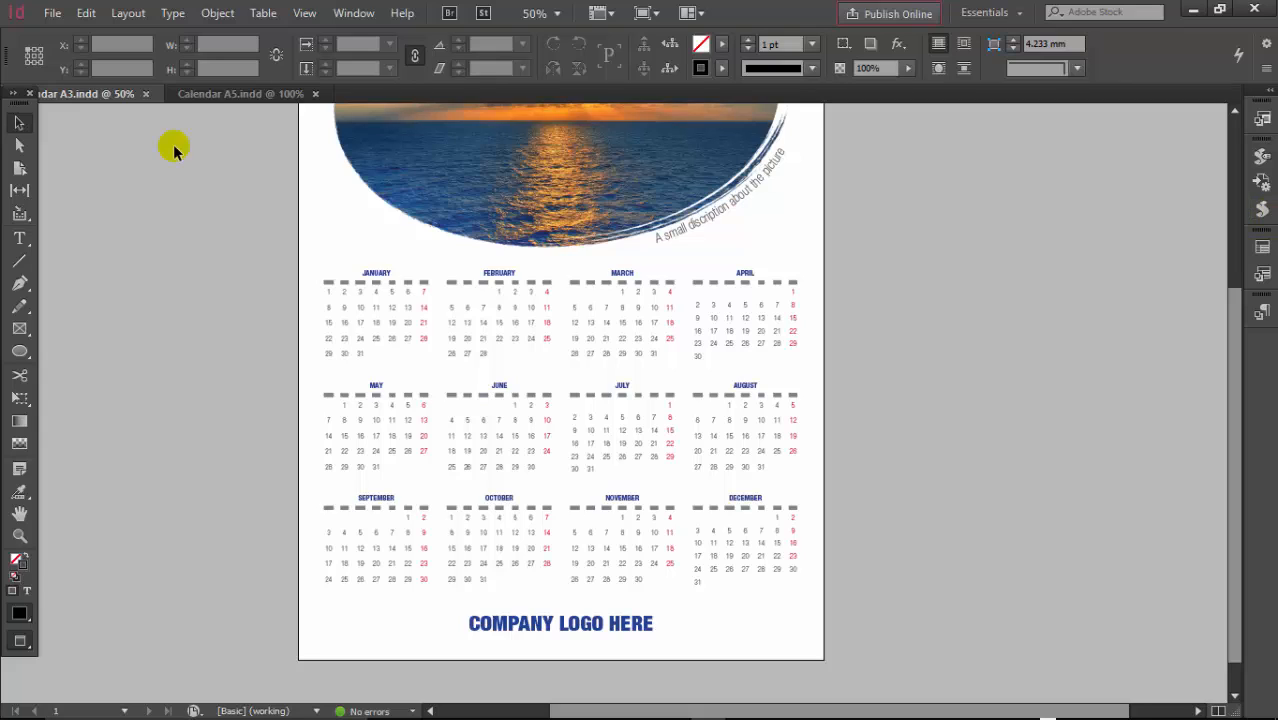
pyautogui.click(358, 17)
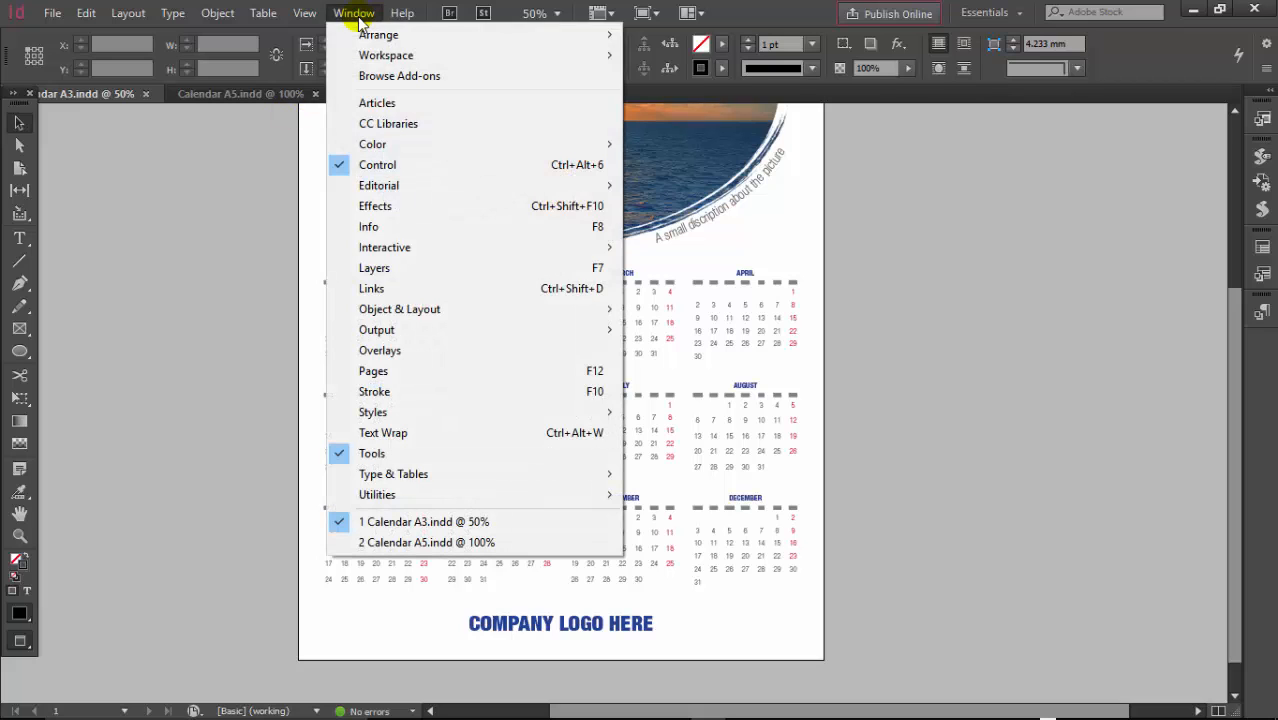
pyautogui.moveTo(375, 500)
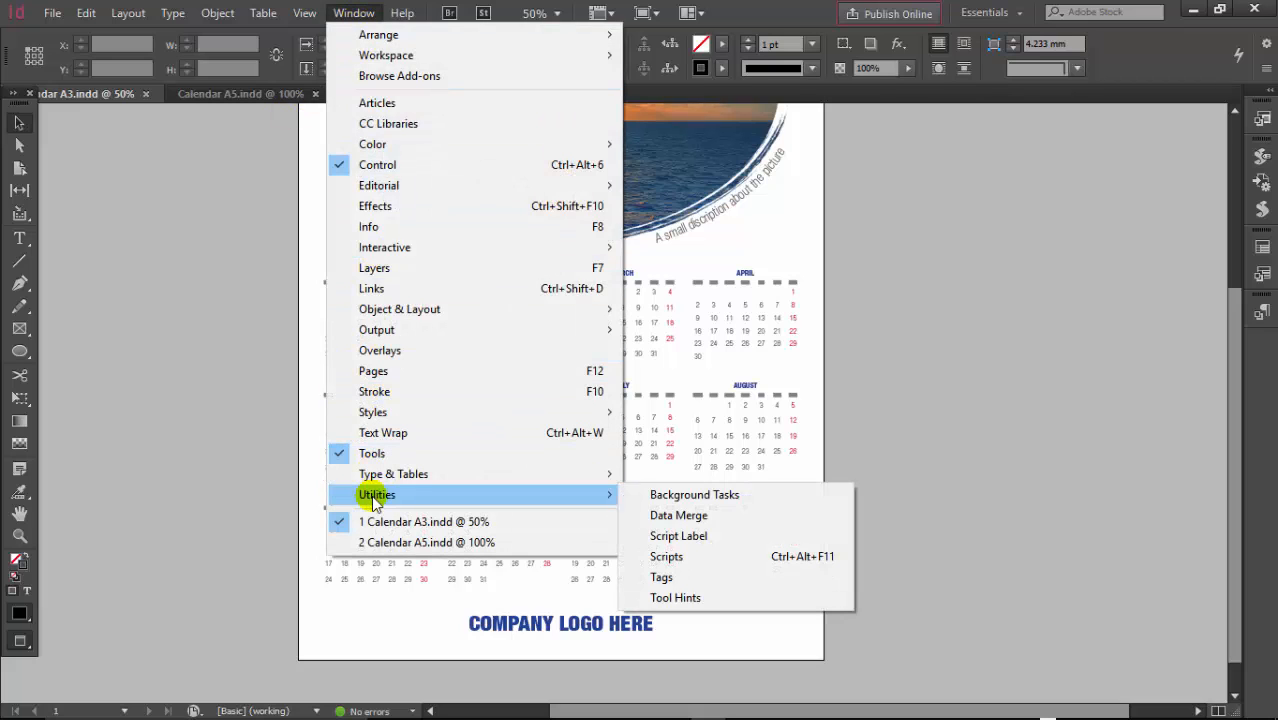
pyautogui.click(668, 556)
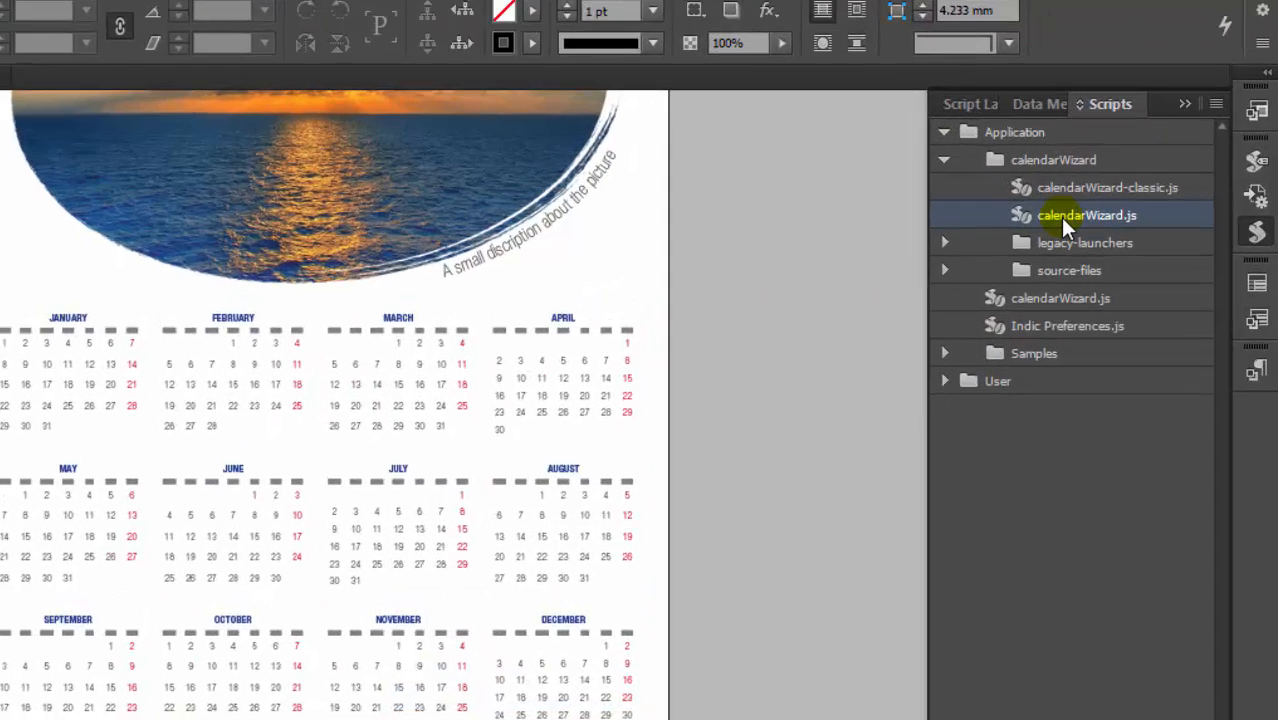
pyautogui.click(1029, 155)
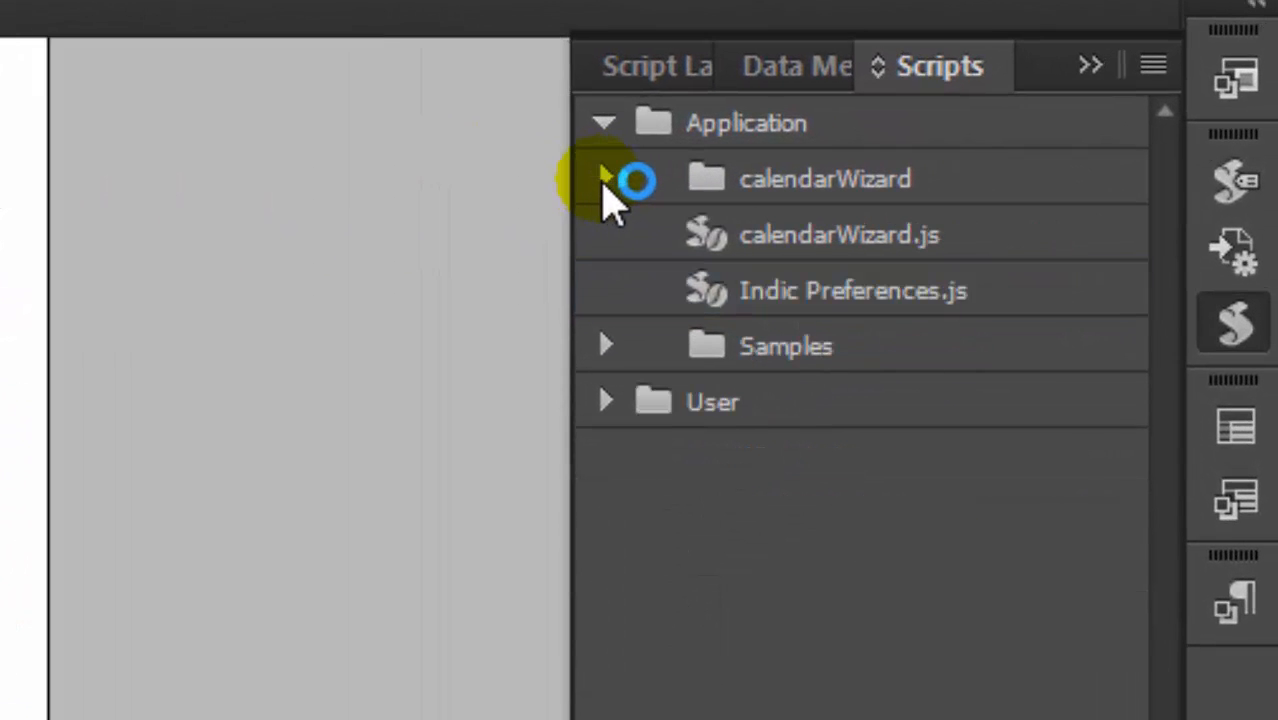
pyautogui.click(605, 123)
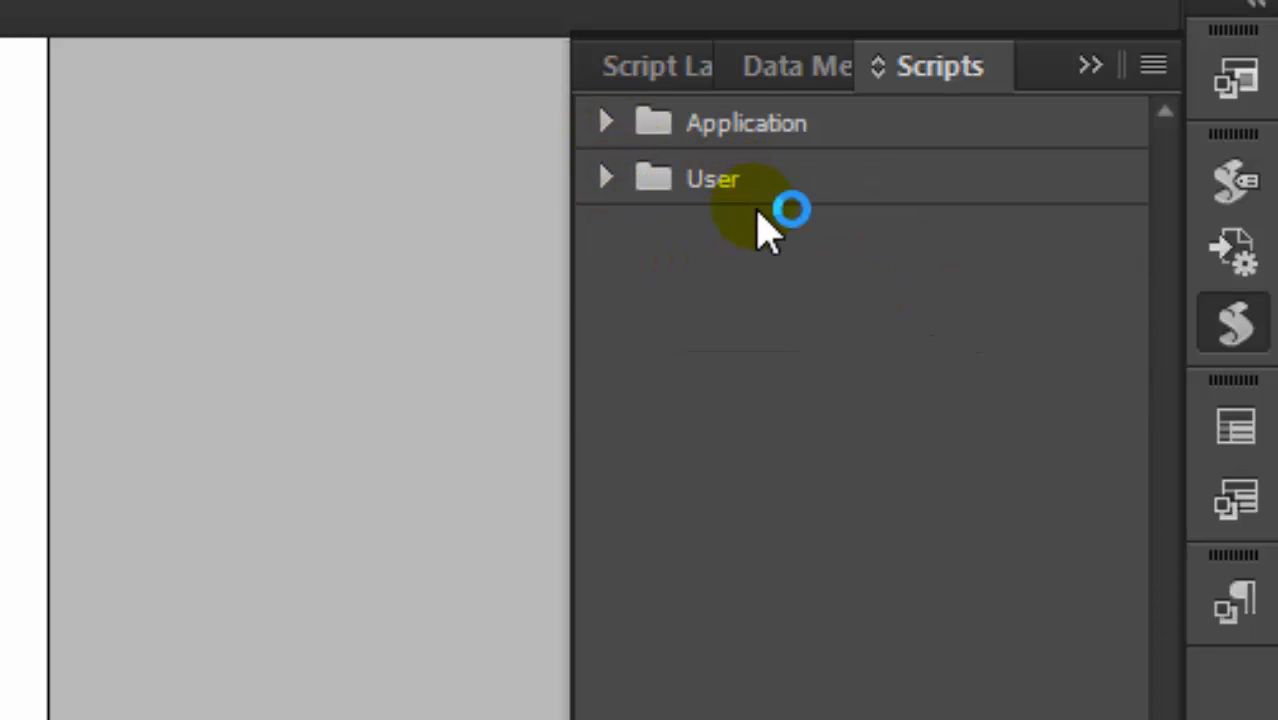
pyautogui.click(605, 123)
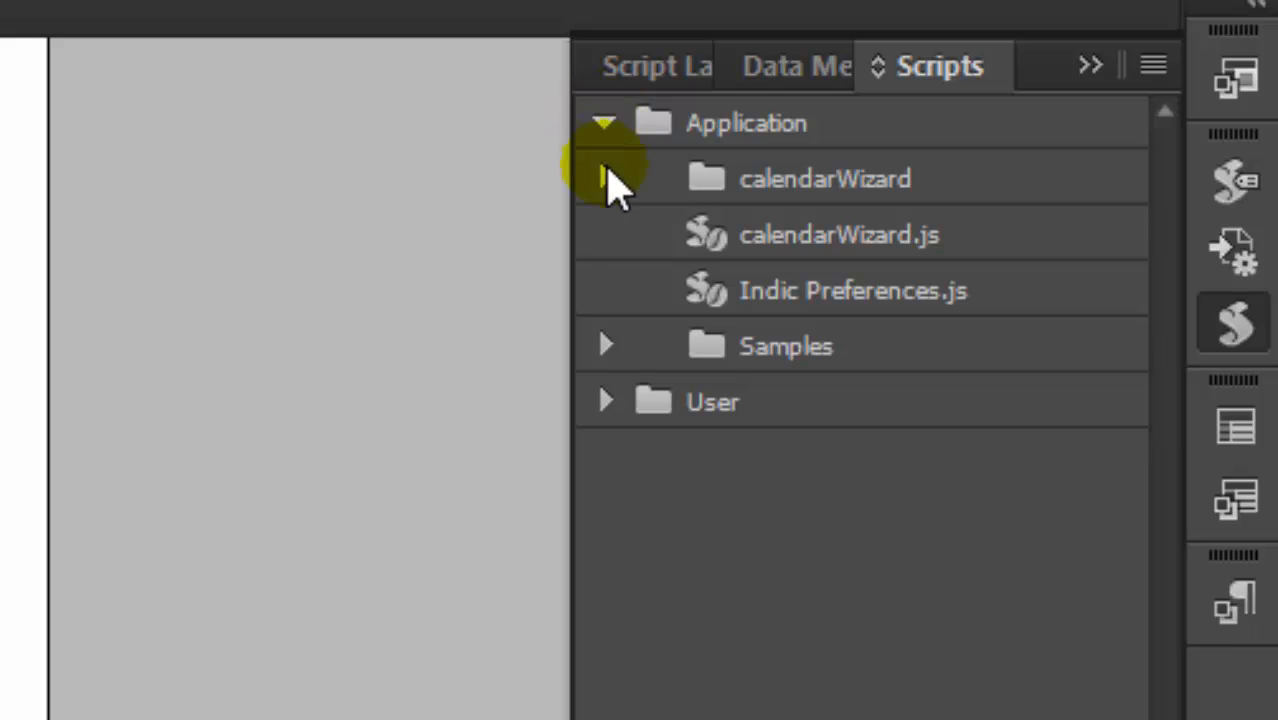
pyautogui.click(605, 178)
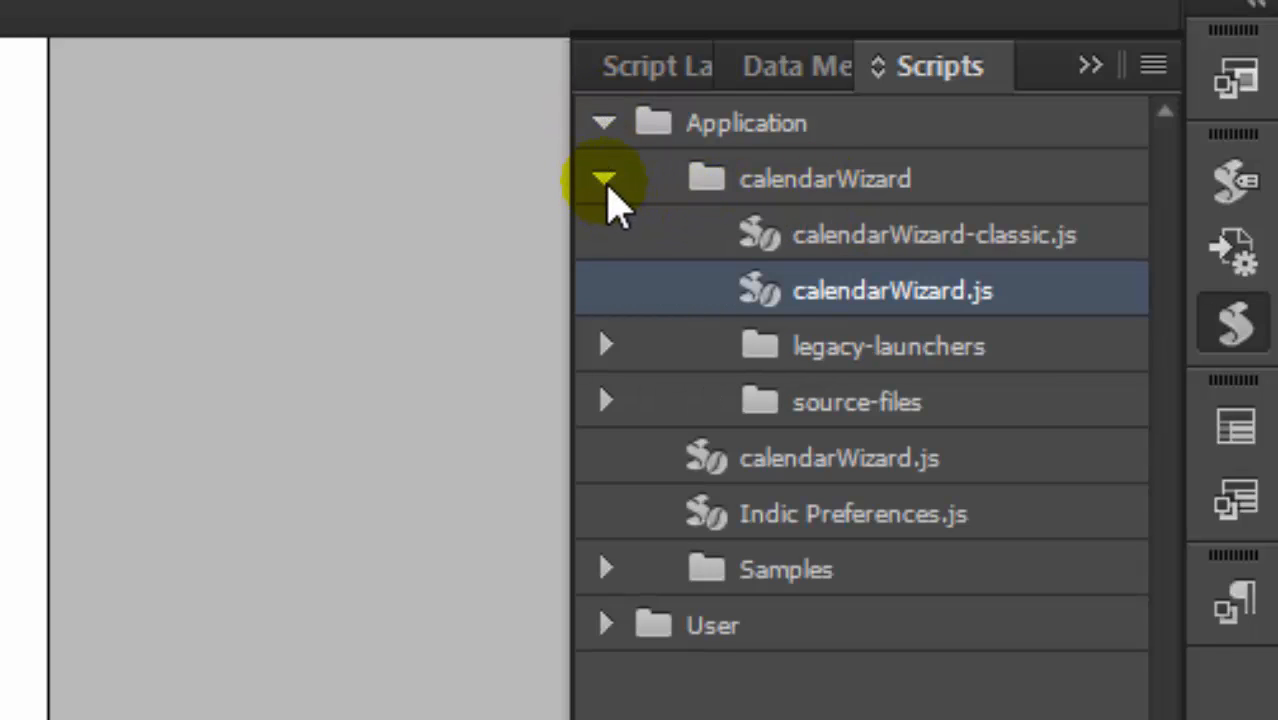
# Run the calendarWizard.js script from the calendarWizard folder
pyautogui.doubleClick(873, 290)
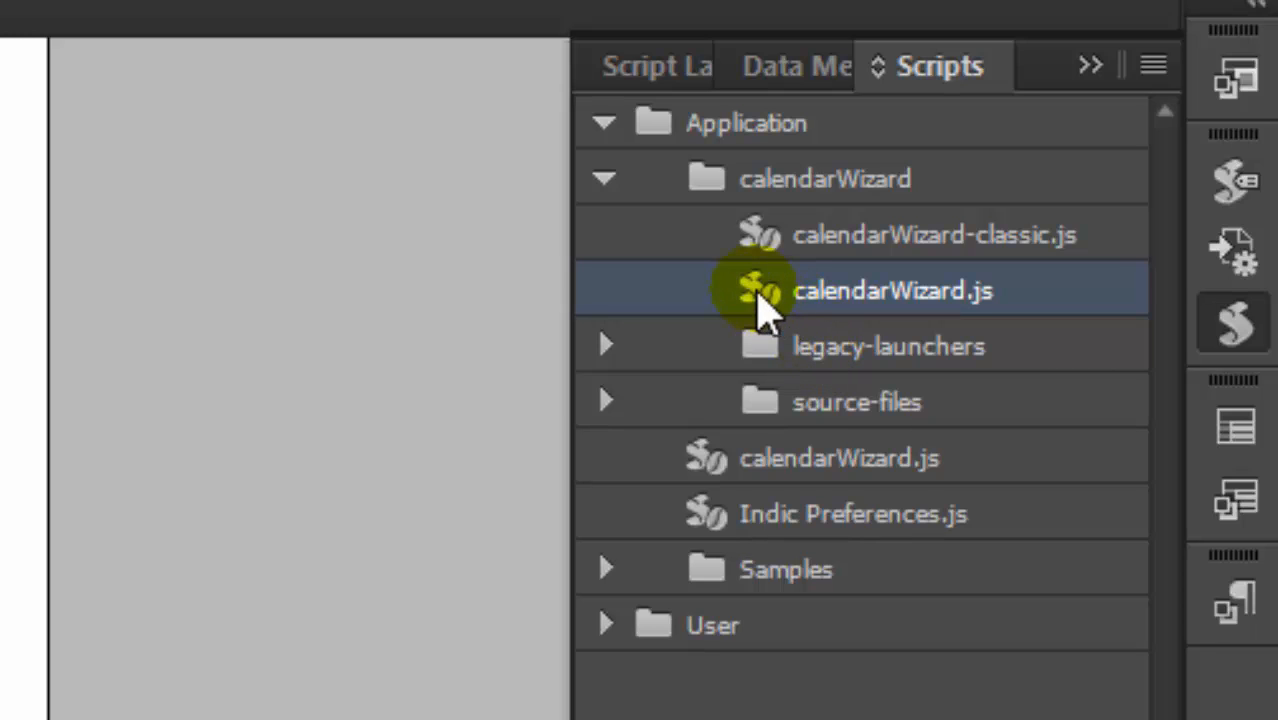
pyautogui.doubleClick(757, 295)
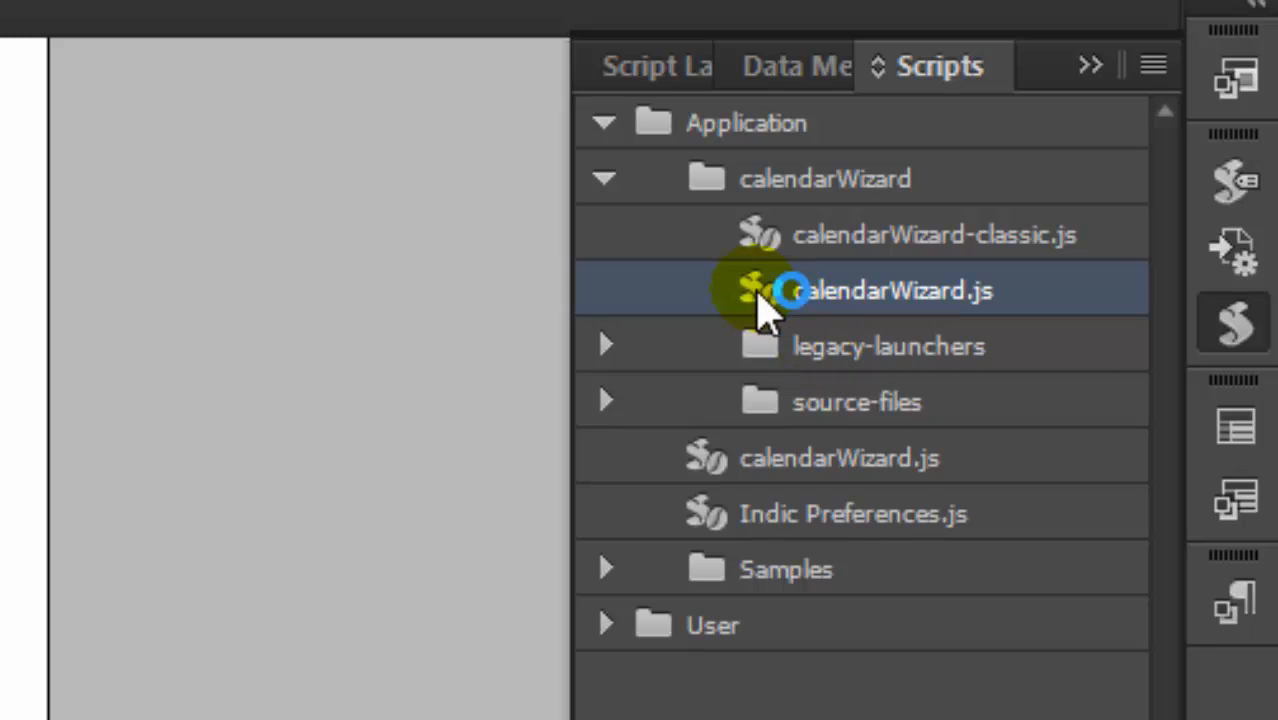
pyautogui.rightClick(758, 296)
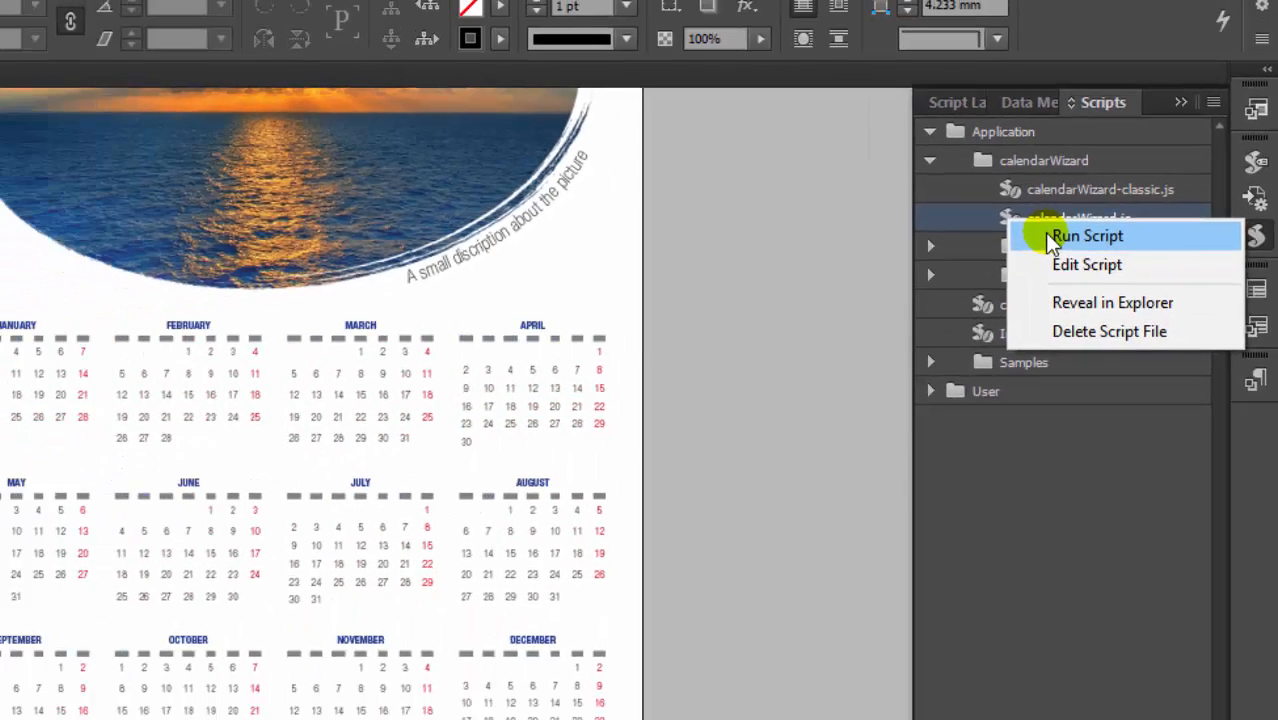
pyautogui.click(850, 325)
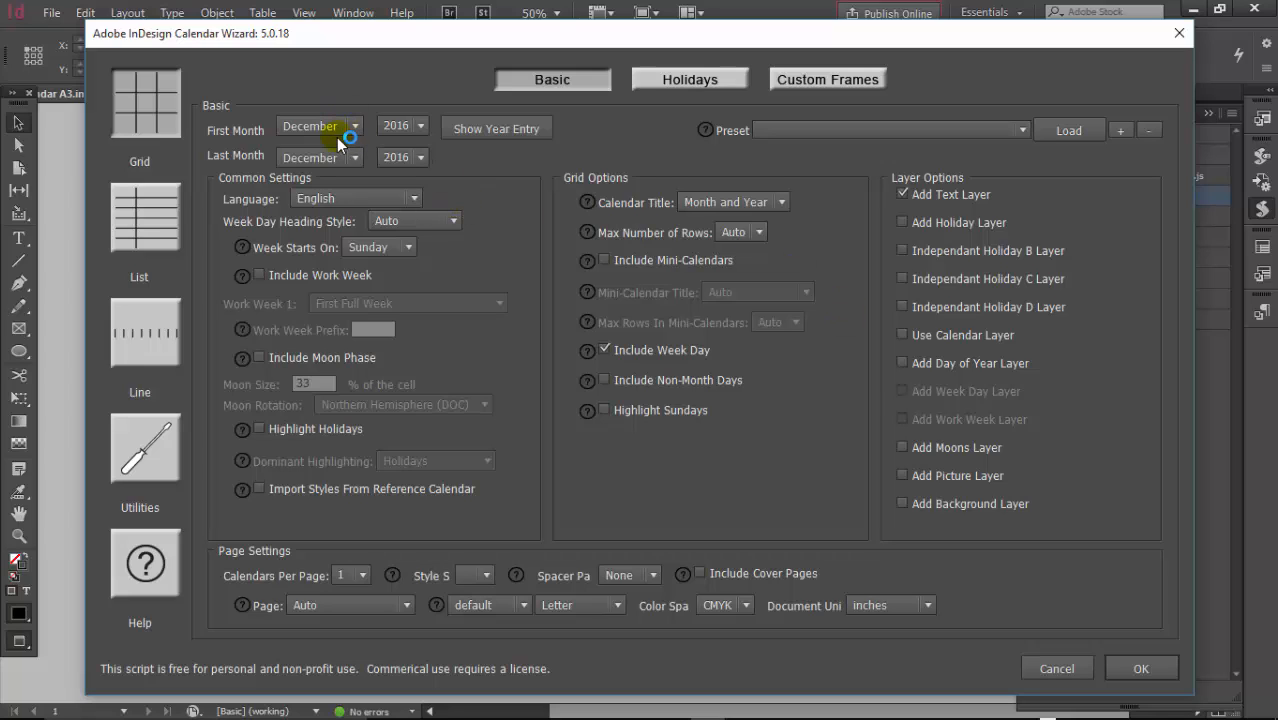
# Set the calendar's First Month to January 2018 in the Basic grid settings
pyautogui.click(540, 86)
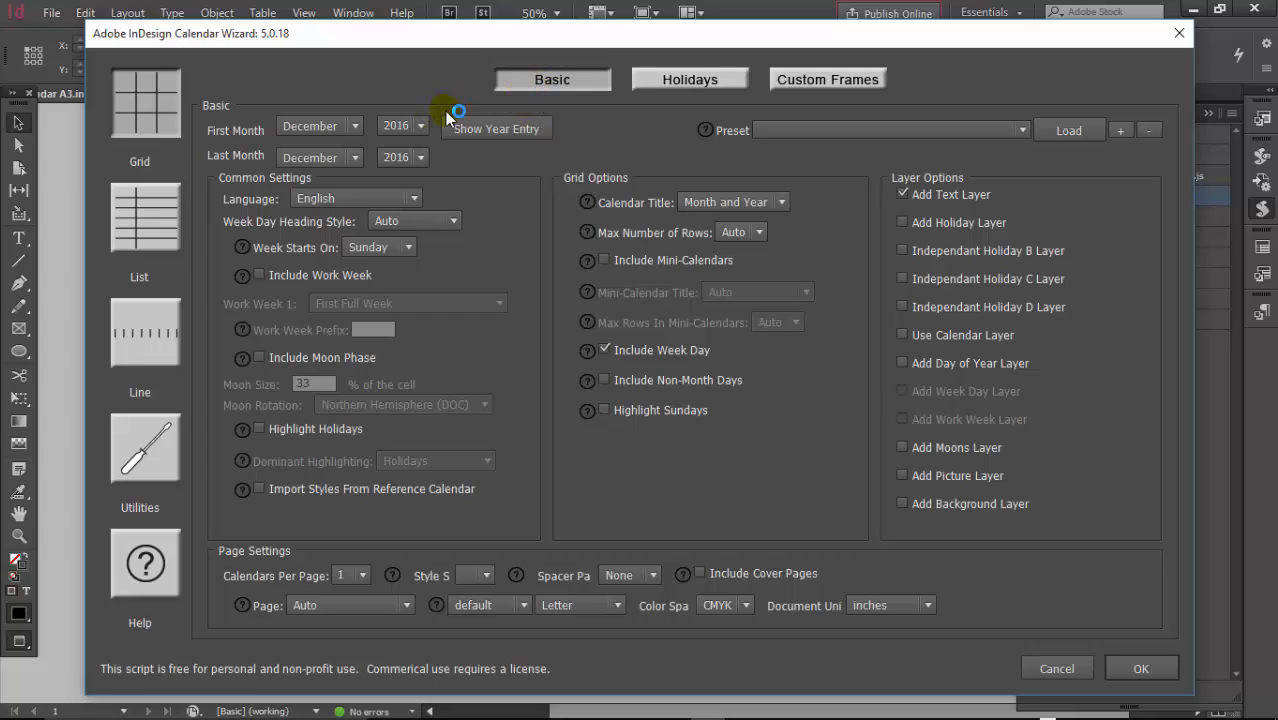
pyautogui.click(356, 130)
pyautogui.click(324, 145)
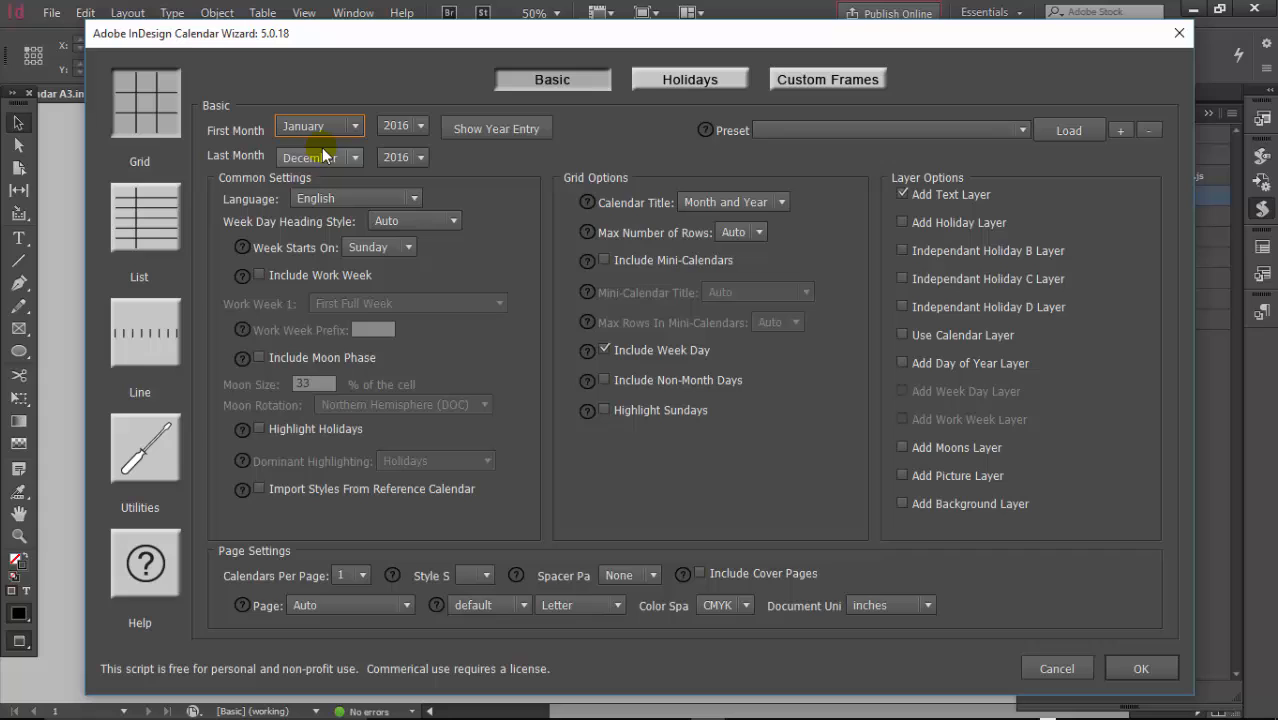
pyautogui.click(418, 126)
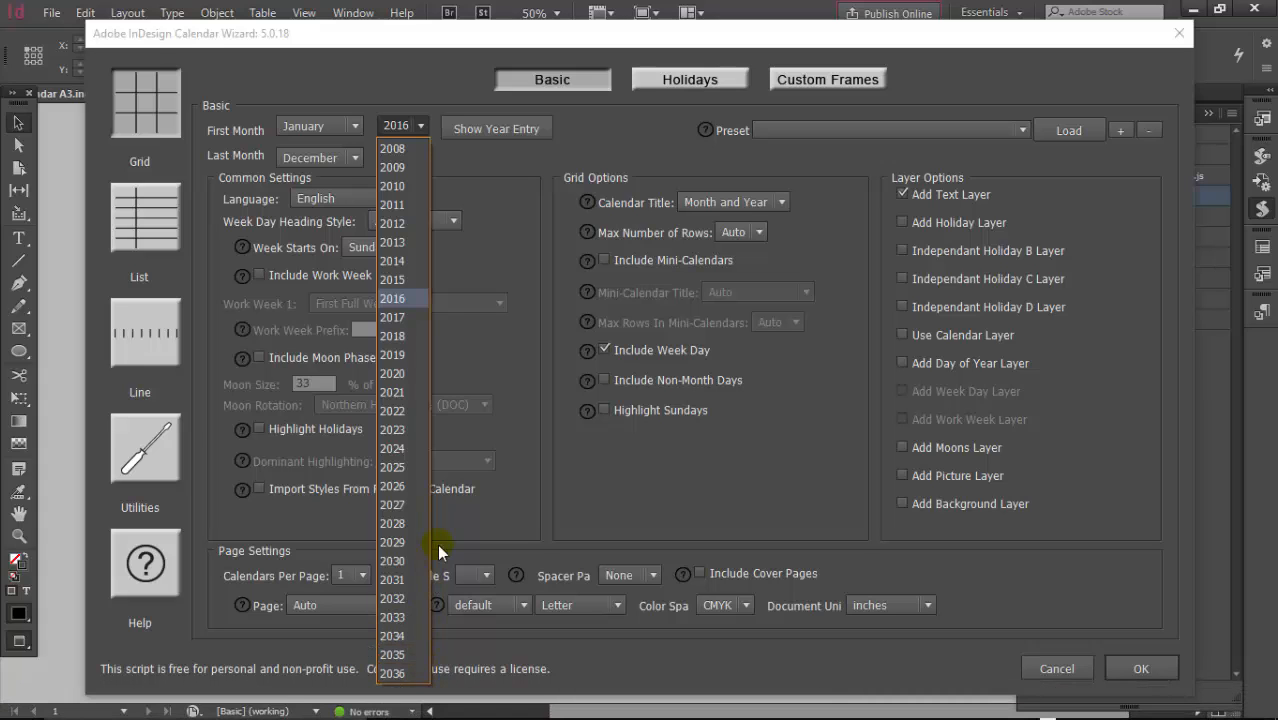
pyautogui.click(407, 336)
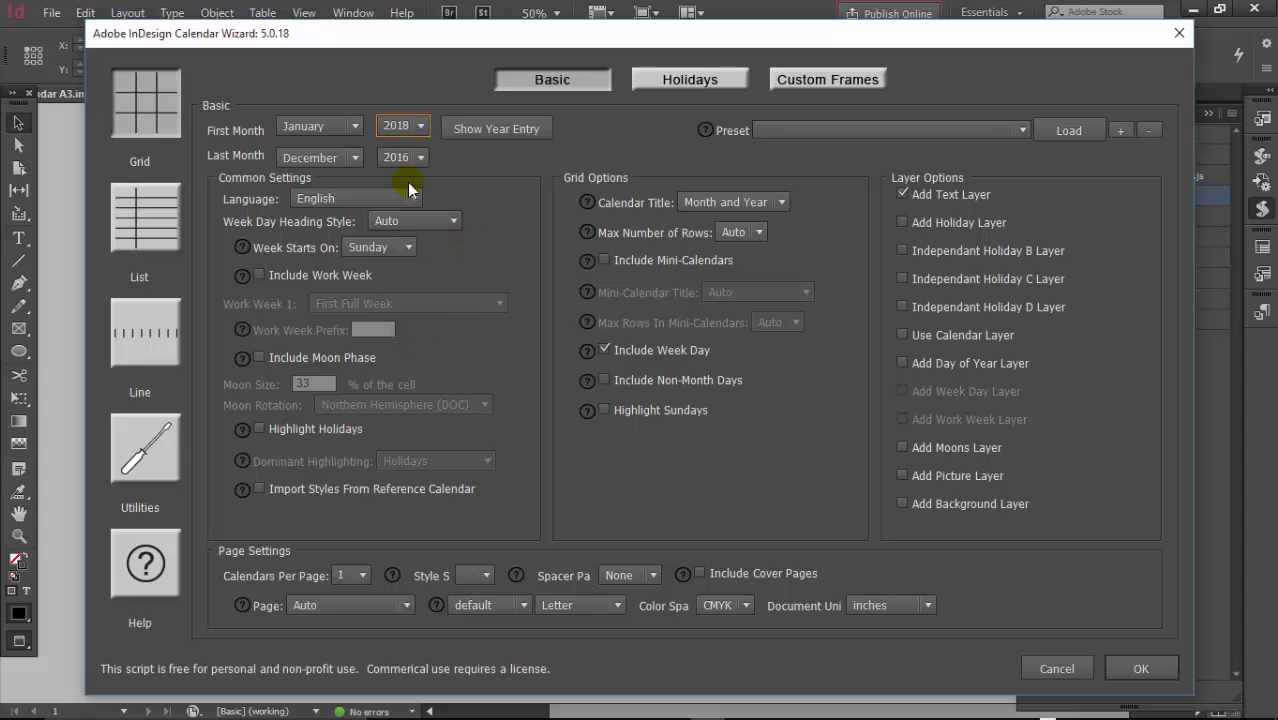
# Set the calendar's Last Month to December 2018
pyautogui.click(353, 128)
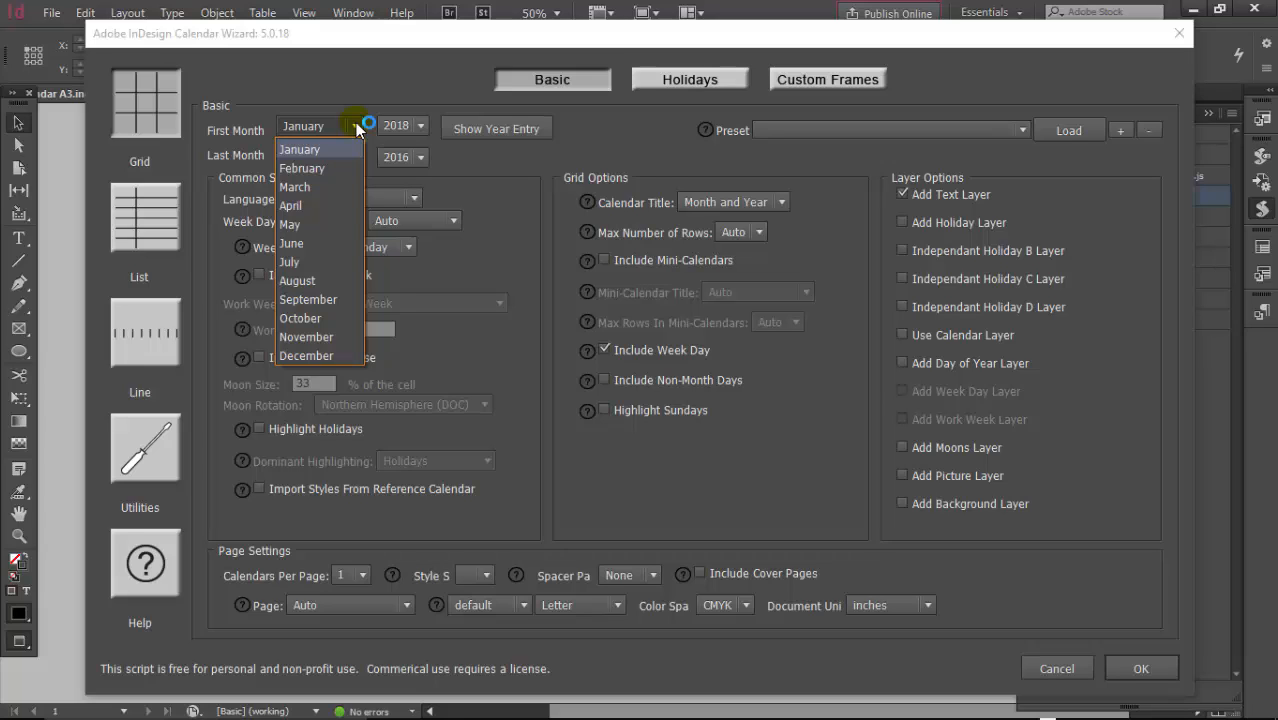
pyautogui.click(481, 153)
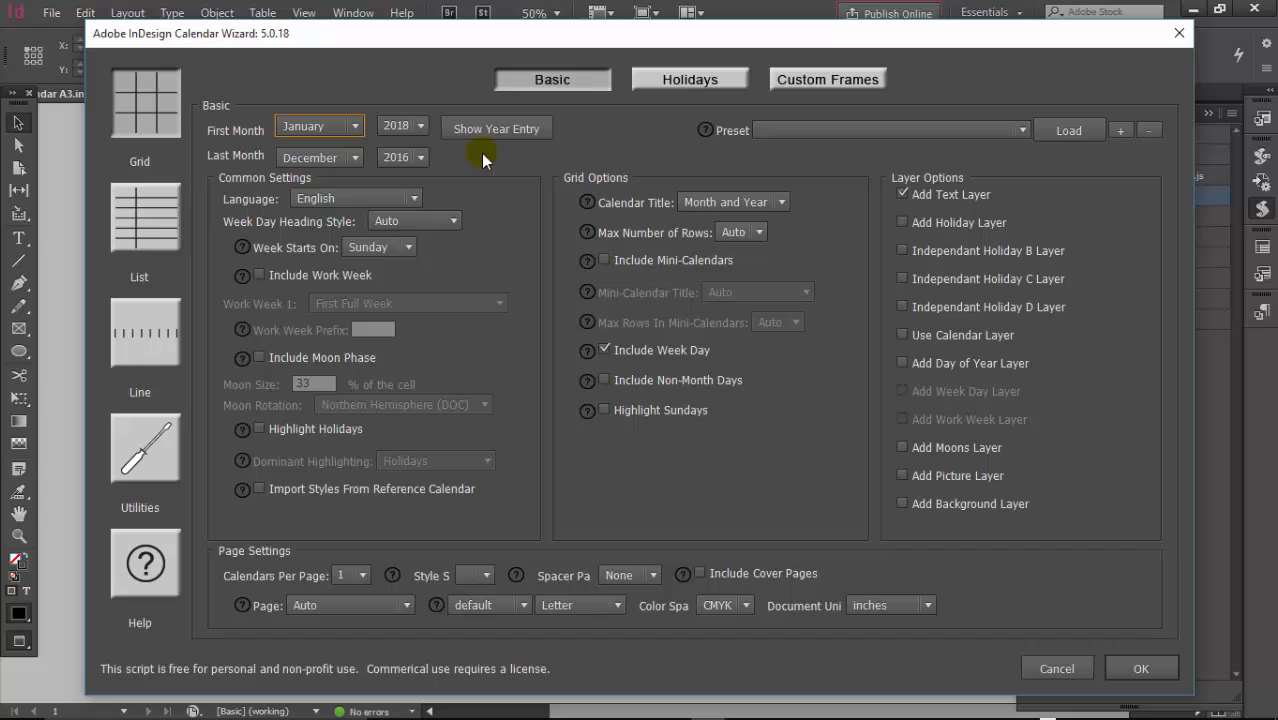
pyautogui.click(356, 158)
pyautogui.click(415, 158)
pyautogui.click(415, 158)
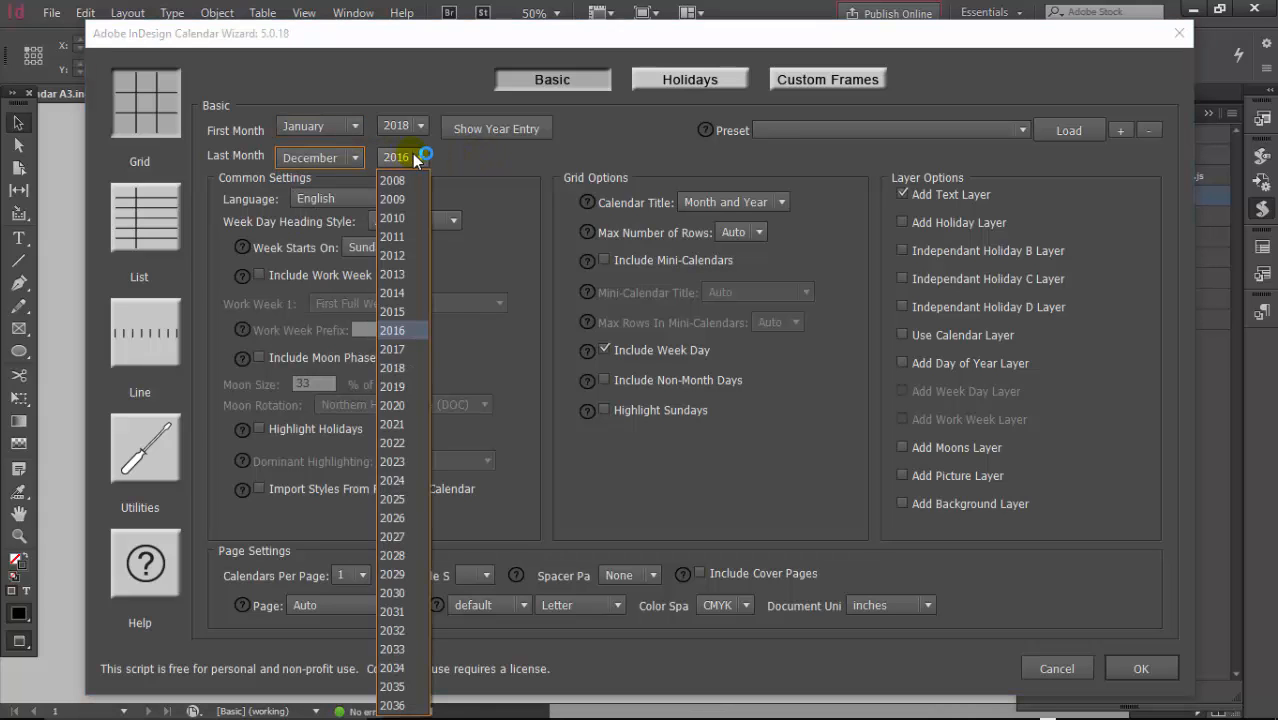
pyautogui.click(403, 368)
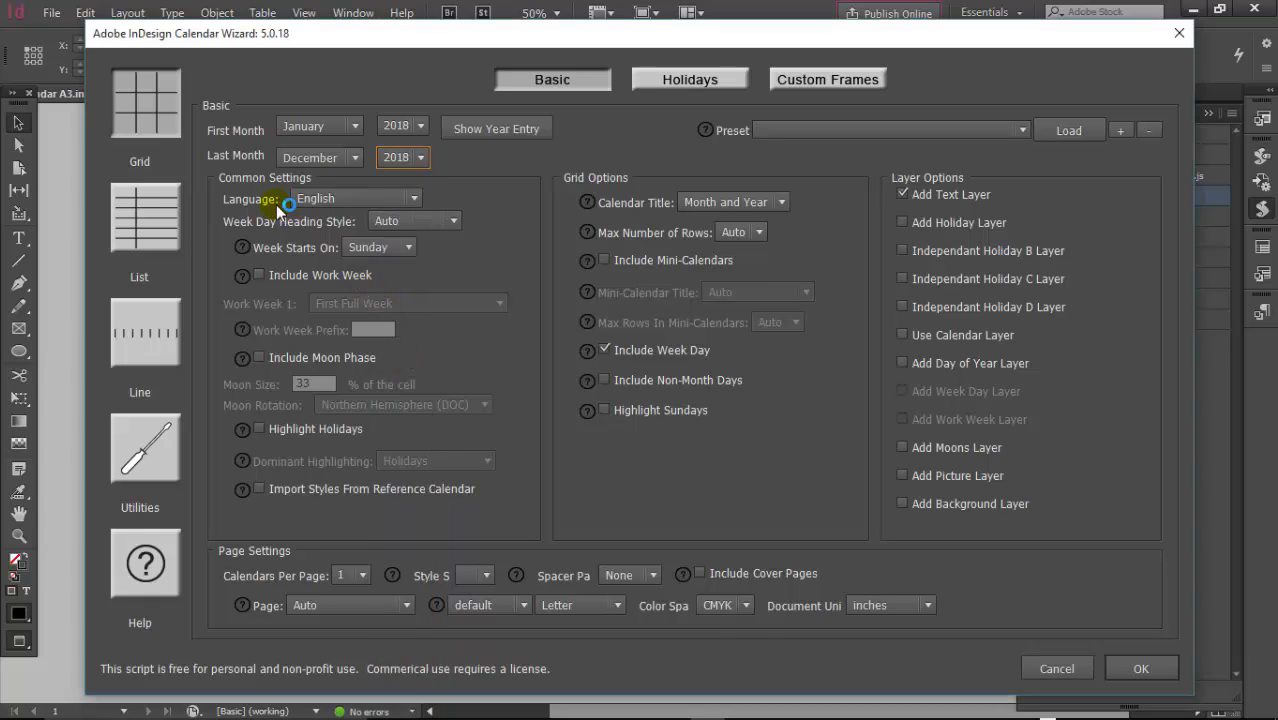
# Keep English as the calendar language and set the Week Day Heading Style to Mid: Sun
pyautogui.click(414, 199)
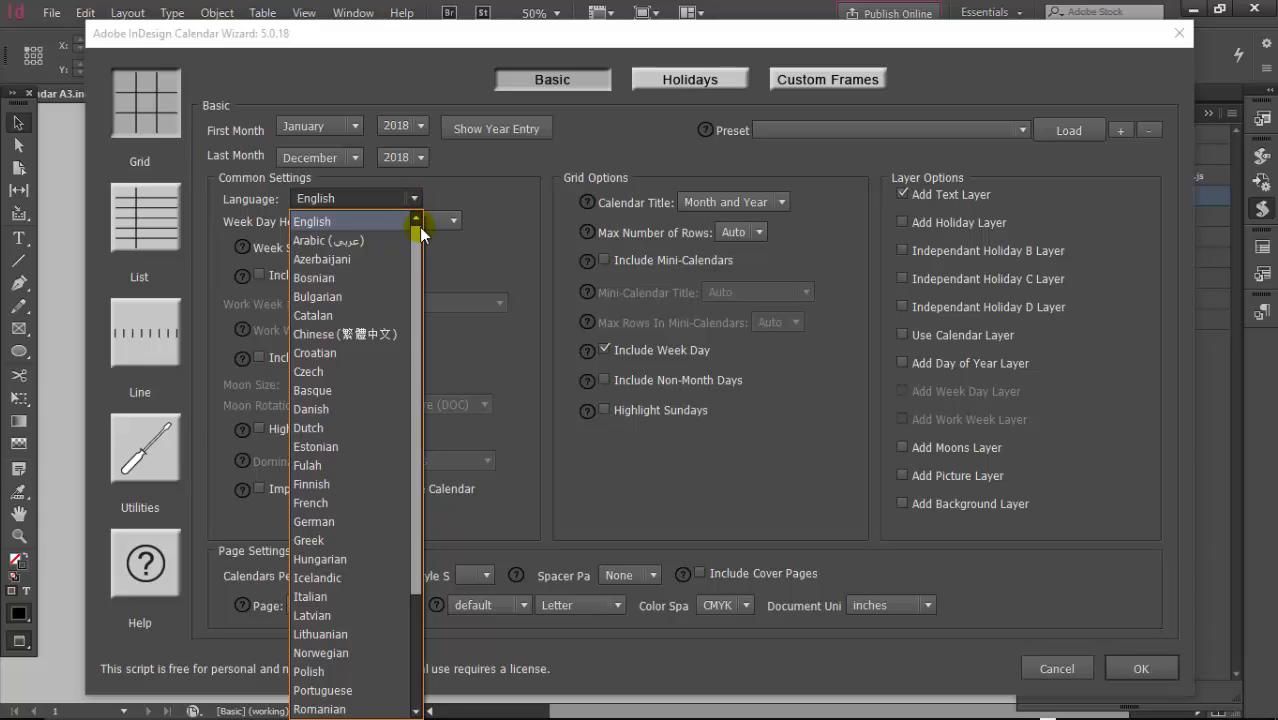
pyautogui.moveTo(417, 232); pyautogui.dragTo(419, 205)
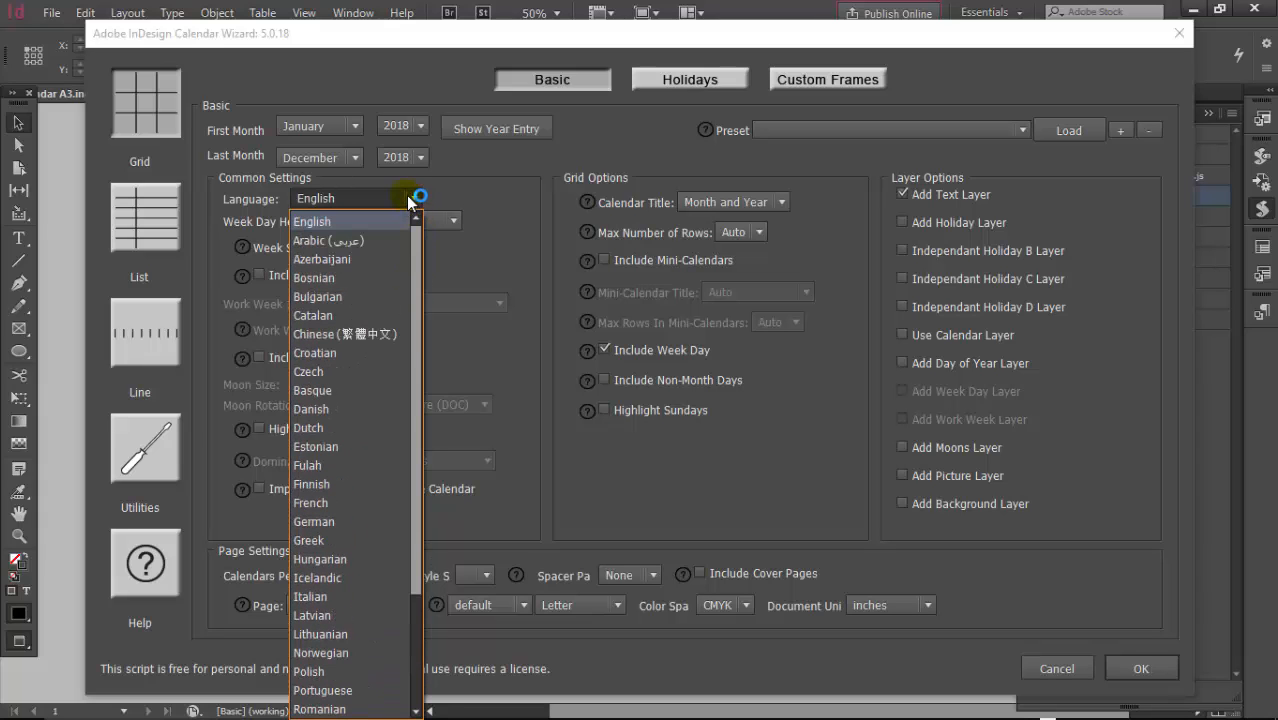
pyautogui.click(328, 221)
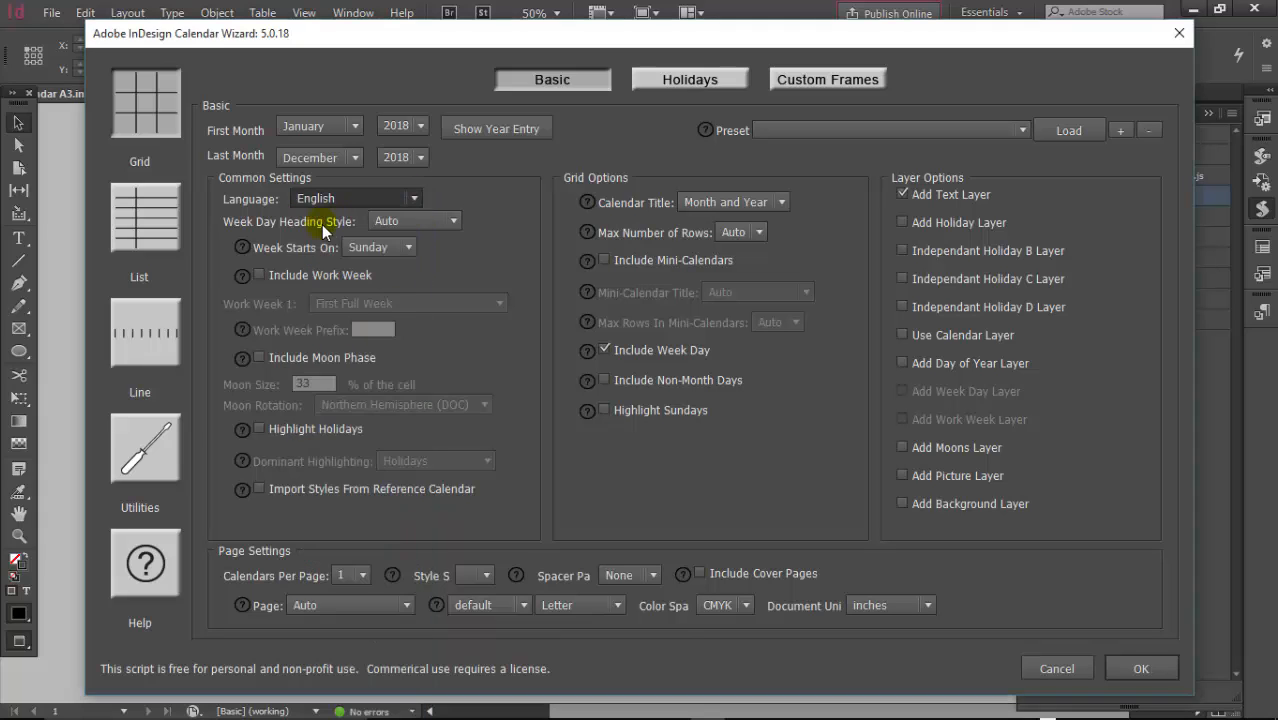
pyautogui.click(454, 220)
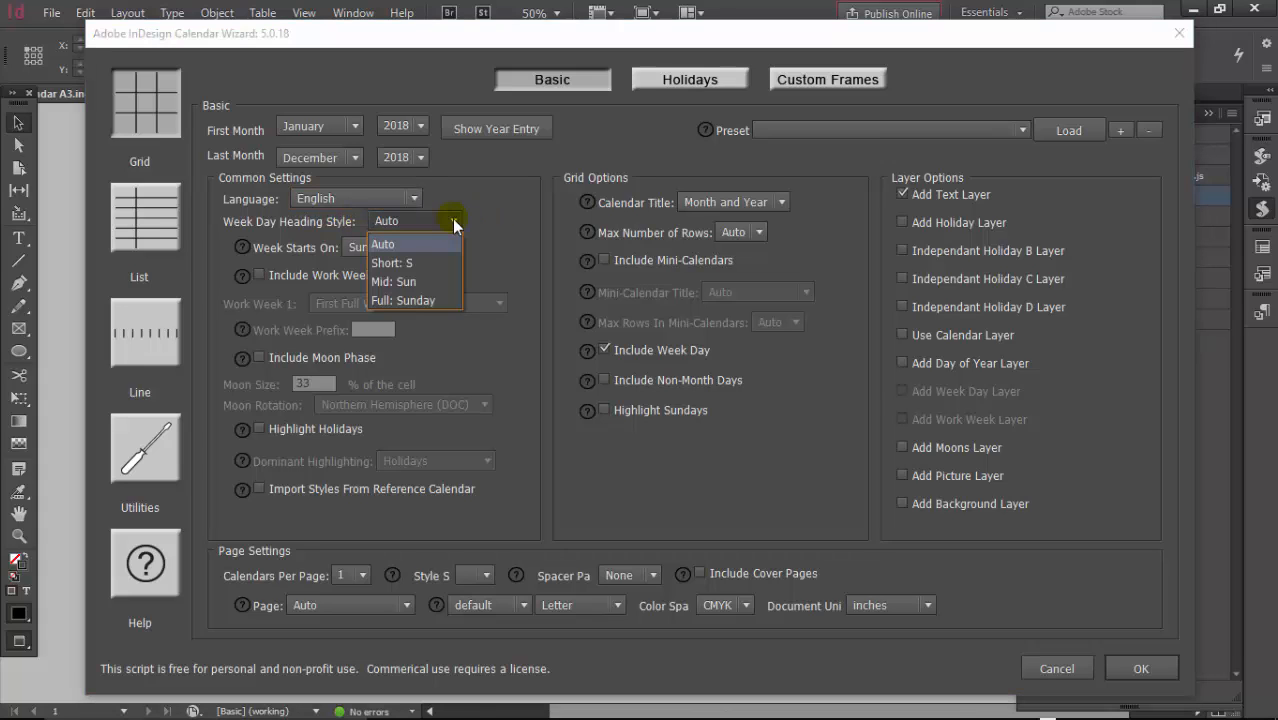
pyautogui.click(420, 285)
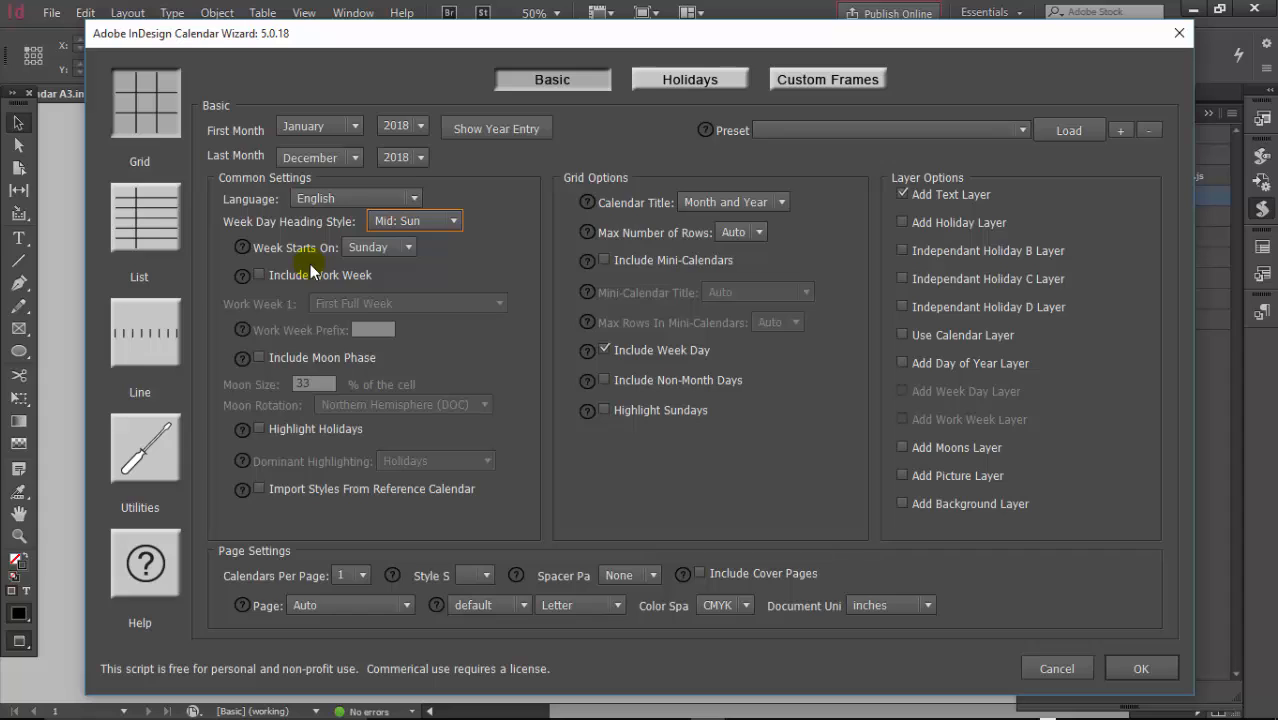
# Choose Sunday as the day each calendar week starts on
pyautogui.click(409, 249)
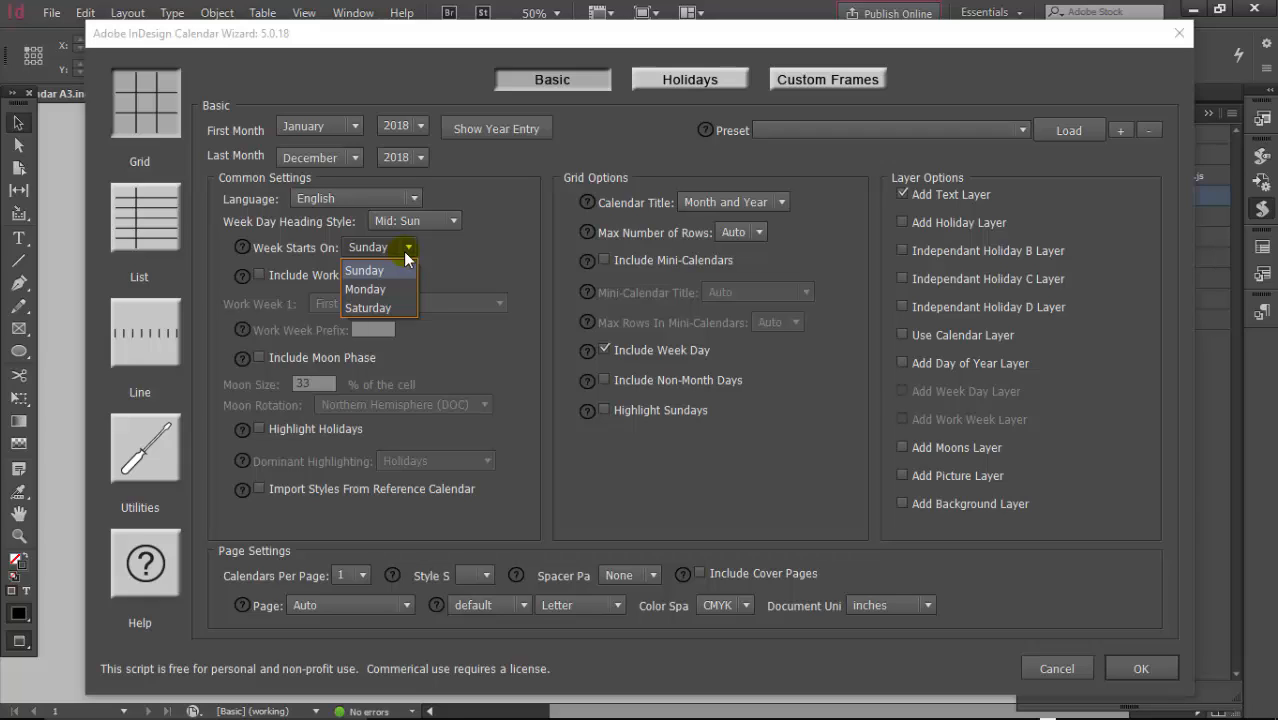
pyautogui.click(407, 257)
pyautogui.click(370, 272)
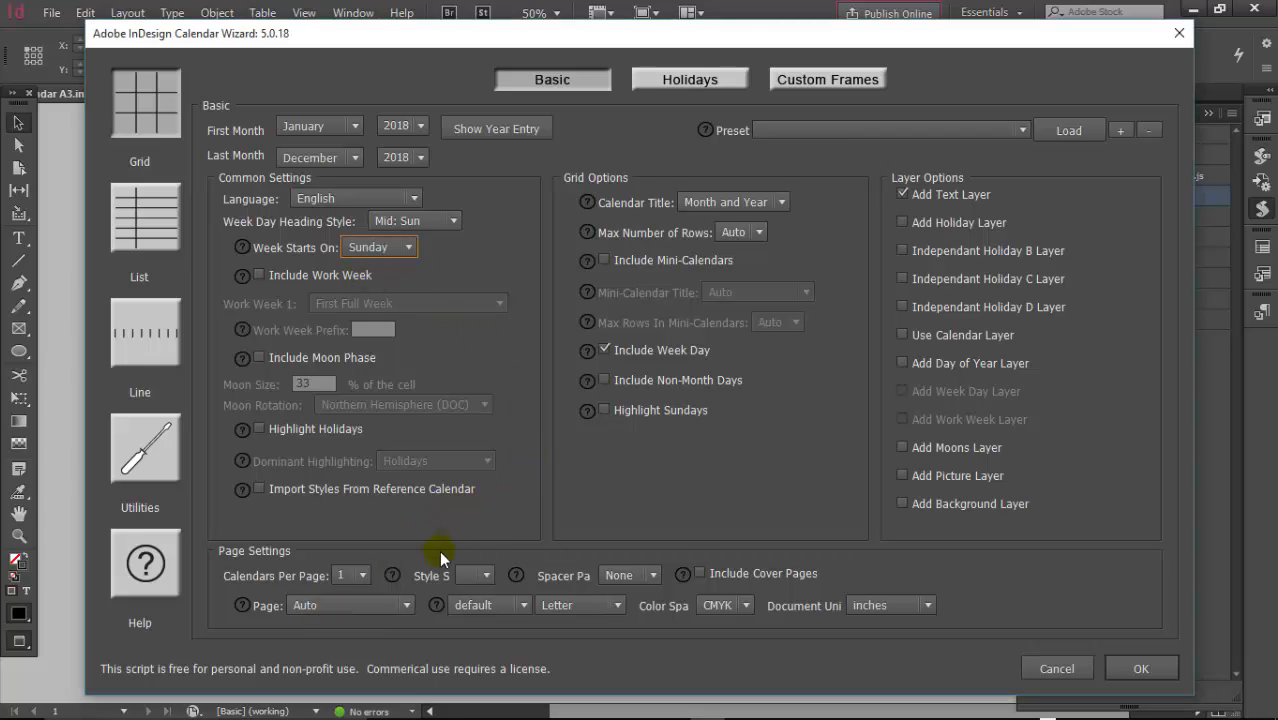
# Set 12 calendars per page and have the calendar created in a New Document
pyautogui.click(363, 575)
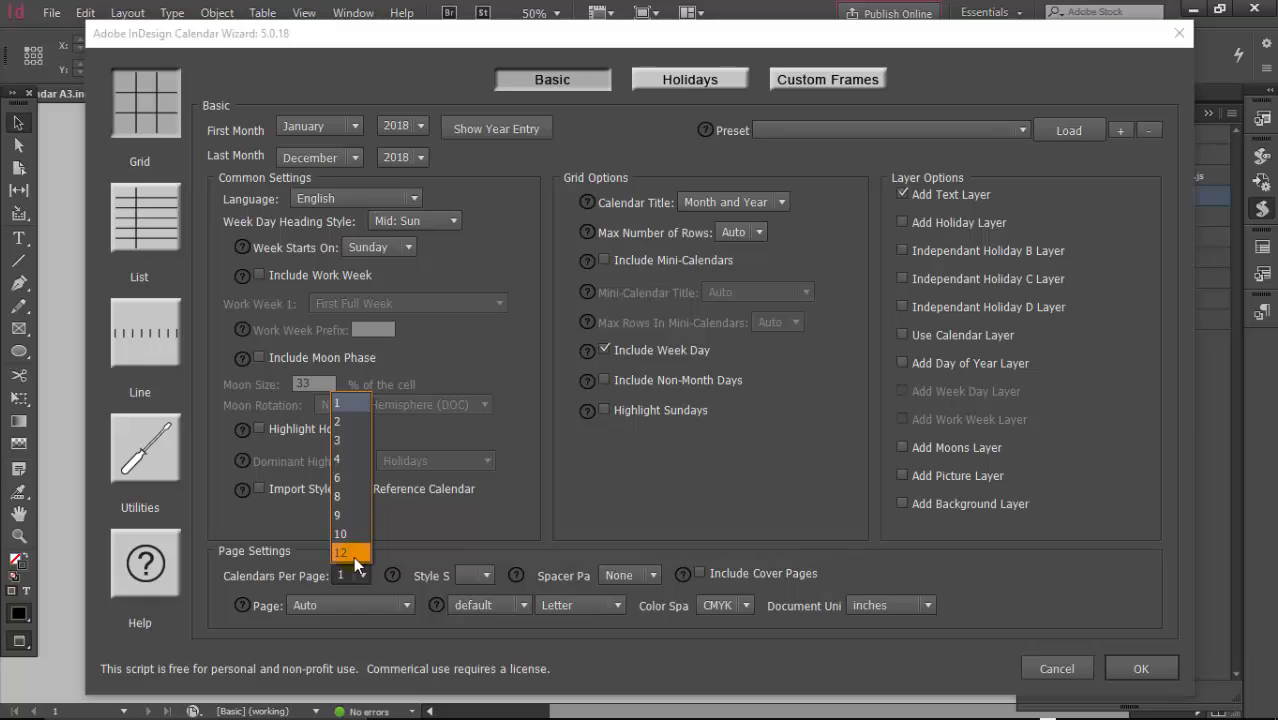
pyautogui.click(353, 553)
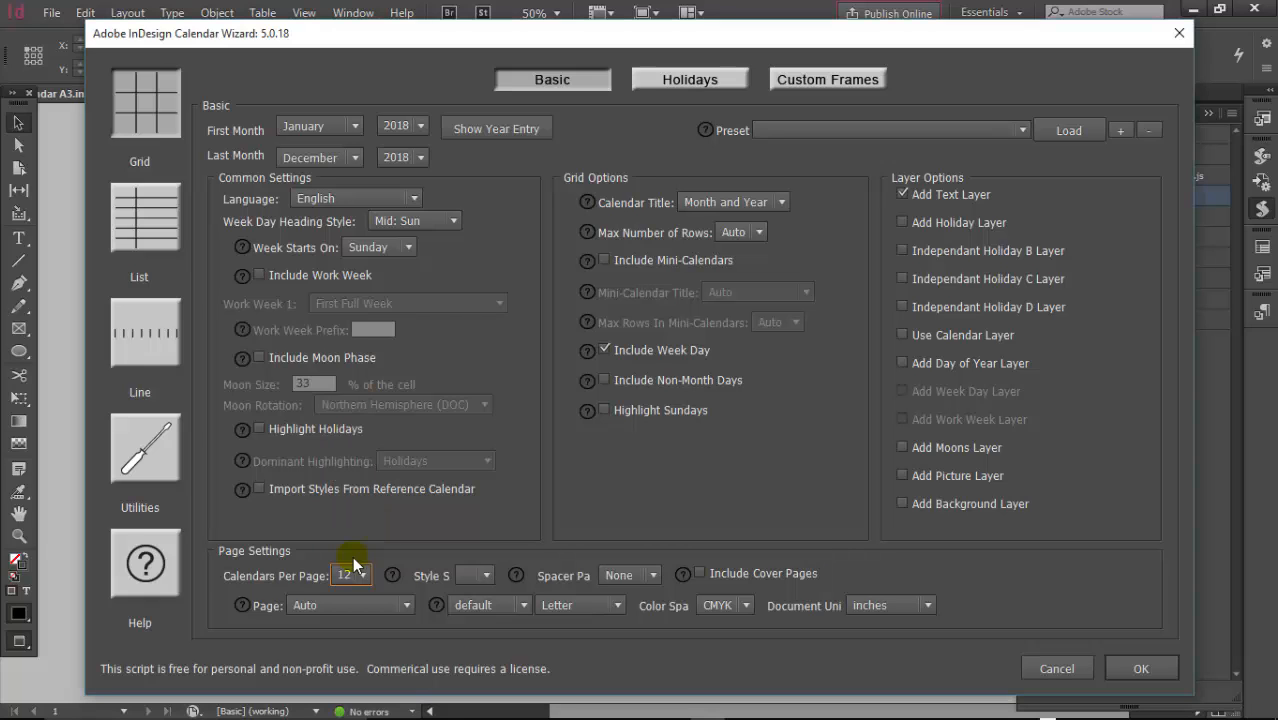
pyautogui.click(407, 607)
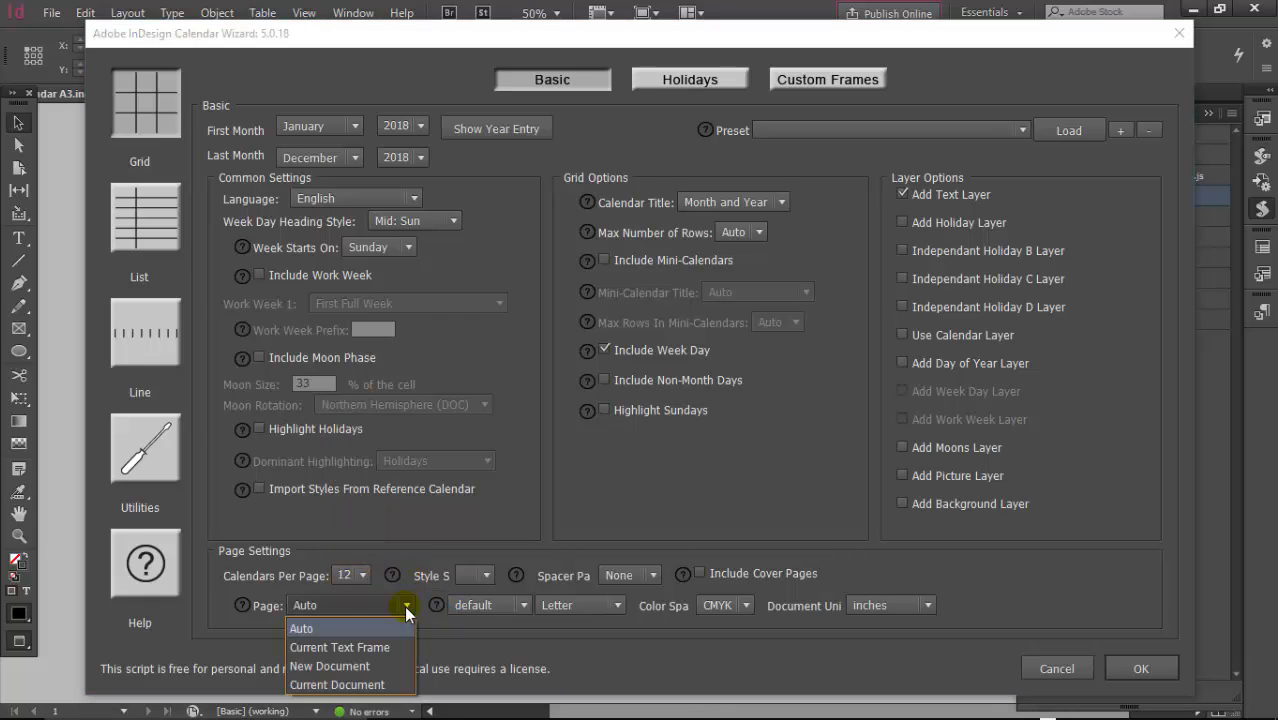
pyautogui.click(361, 666)
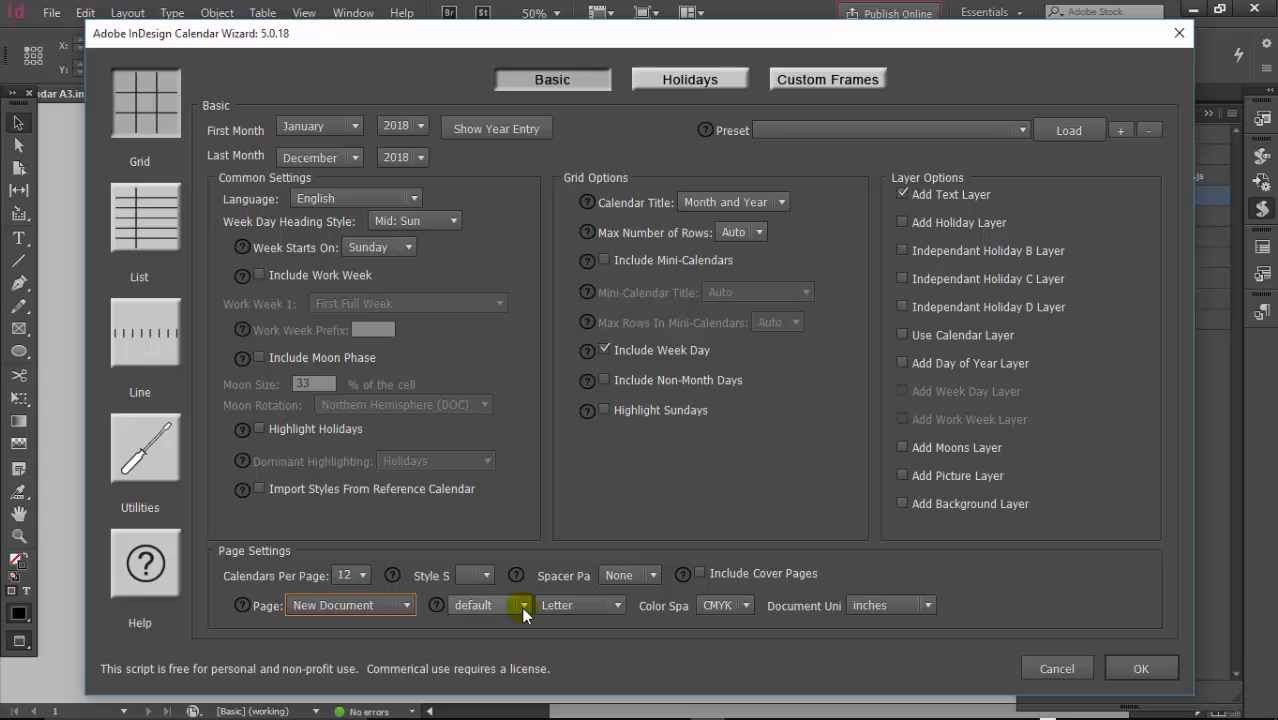
# Set the calendar's page size to A4 with Landscape orientation
pyautogui.click(611, 603)
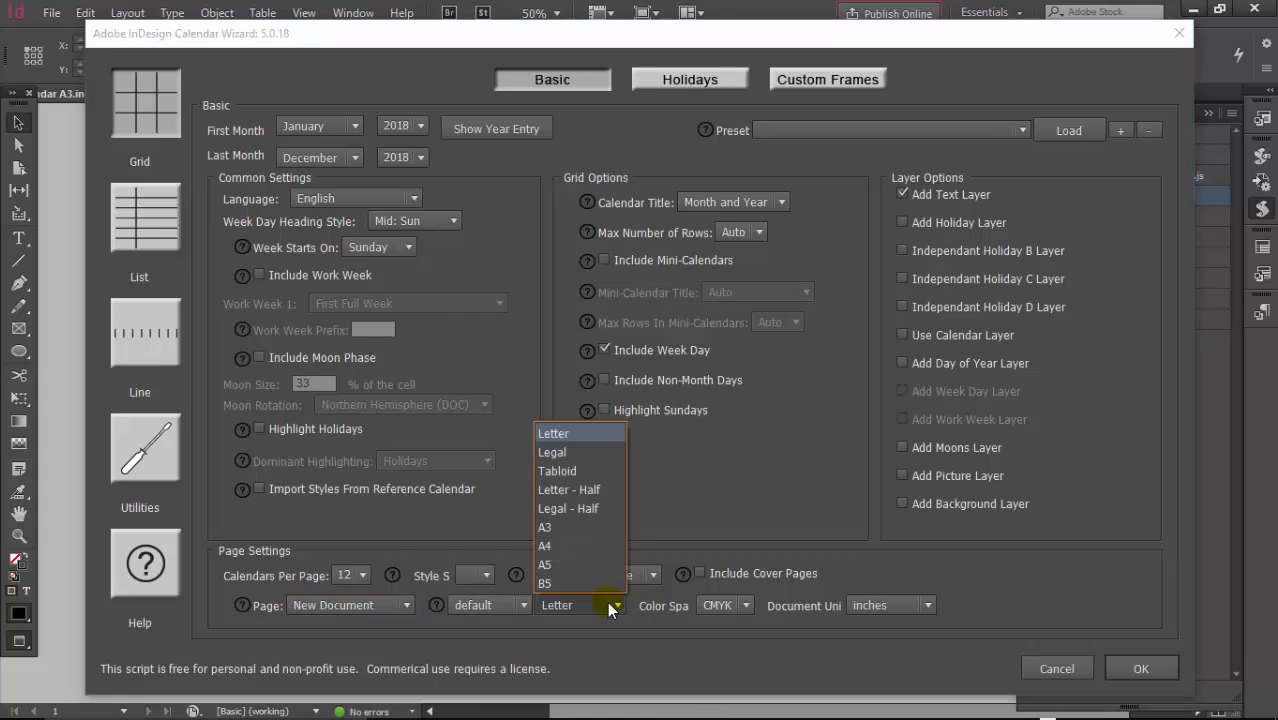
pyautogui.click(586, 548)
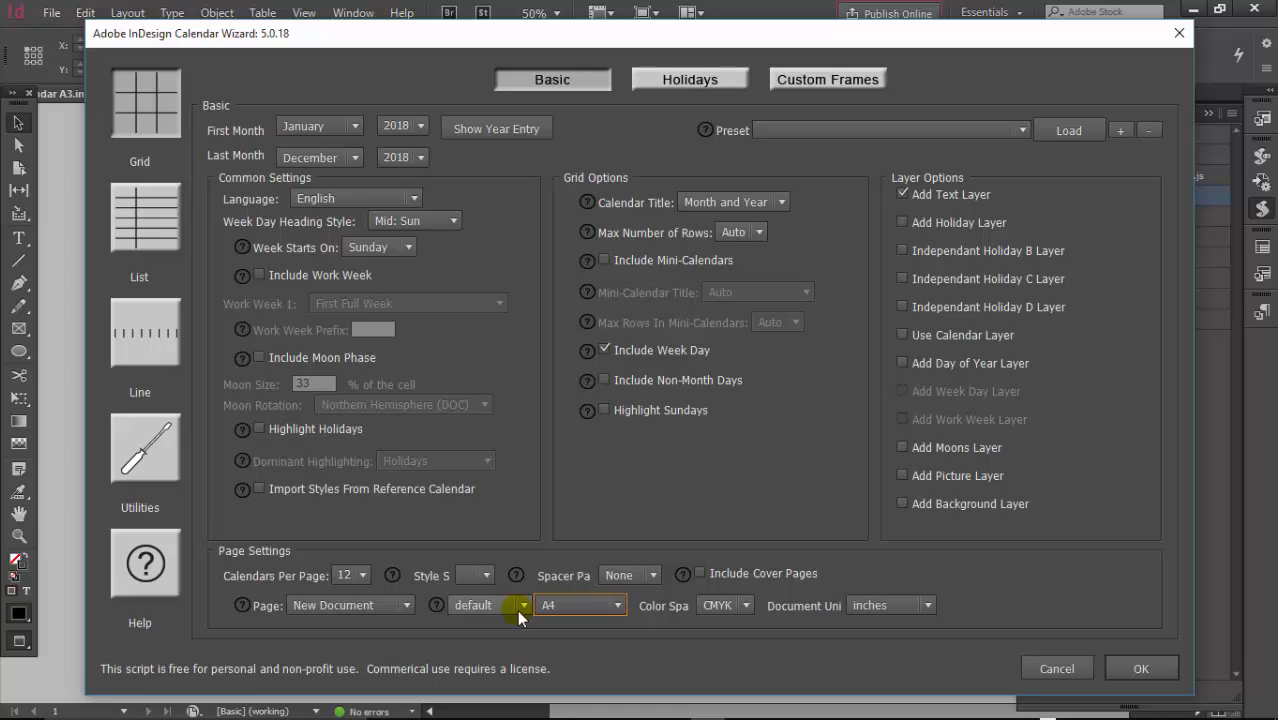
pyautogui.click(521, 607)
pyautogui.click(519, 612)
pyautogui.click(519, 612)
pyautogui.click(519, 612)
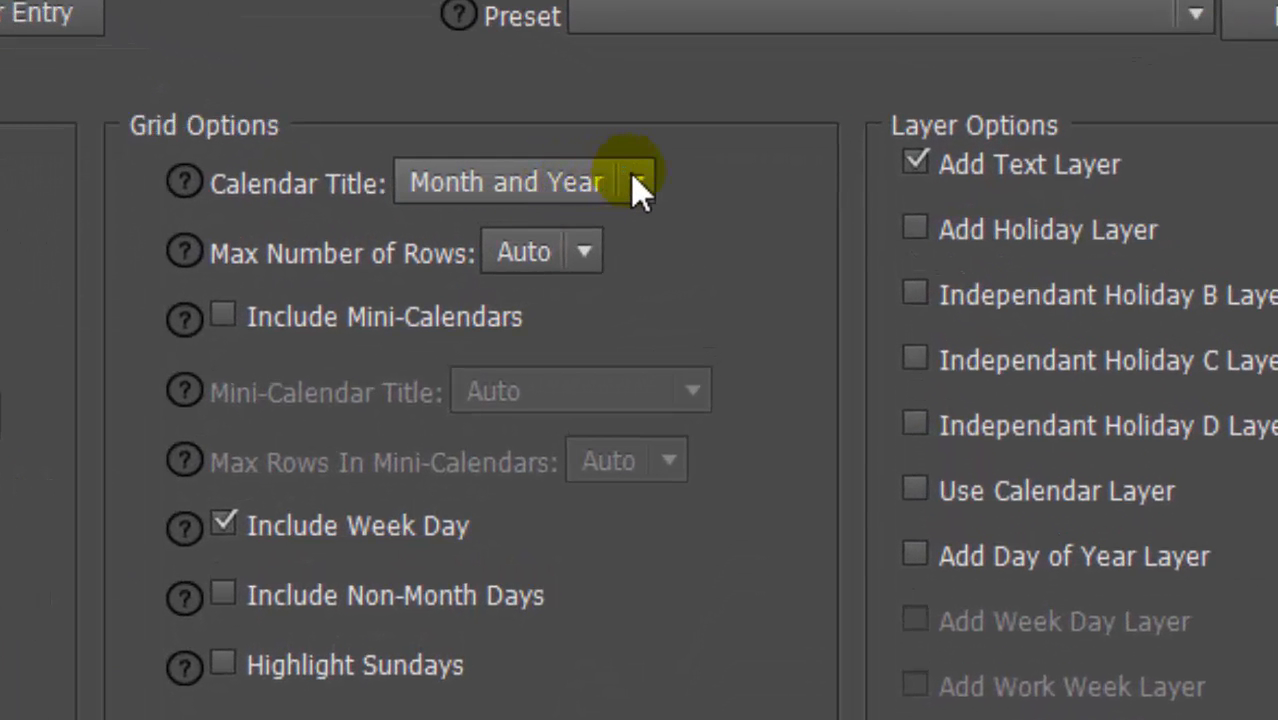
# Generate the calendar with Calendar Title set to Month and without a text layer
pyautogui.click(637, 185)
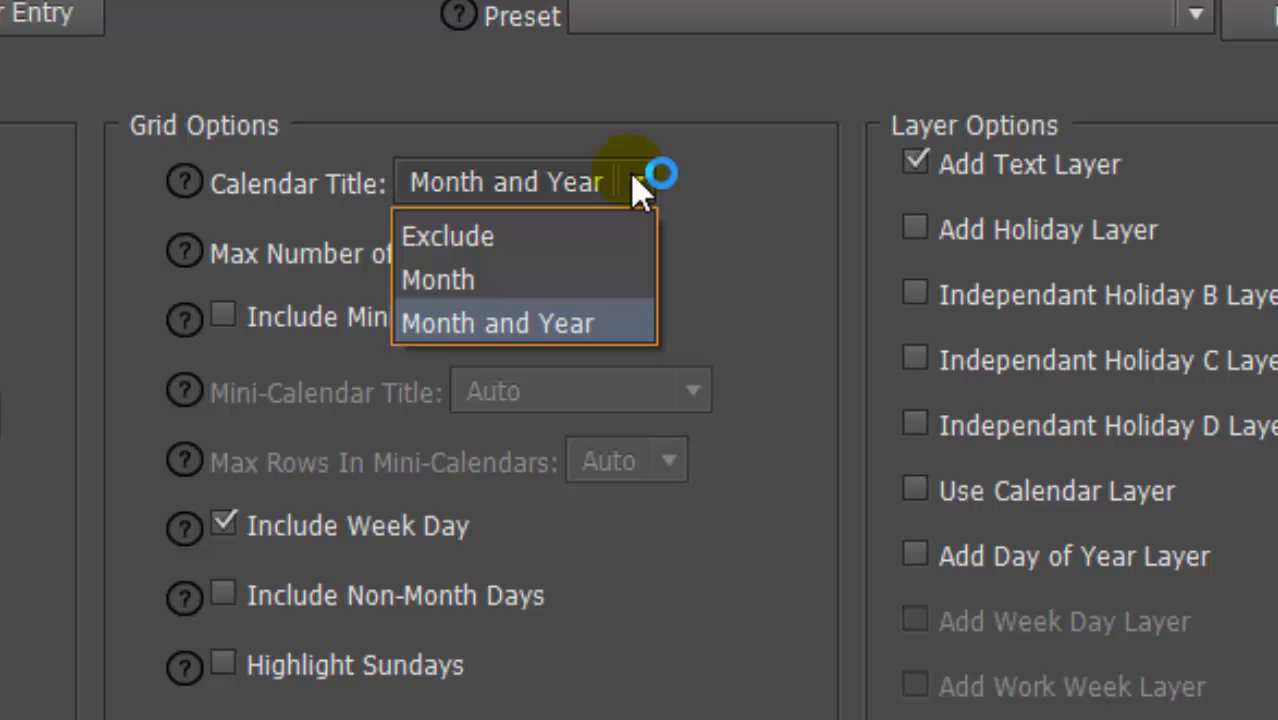
pyautogui.click(458, 298)
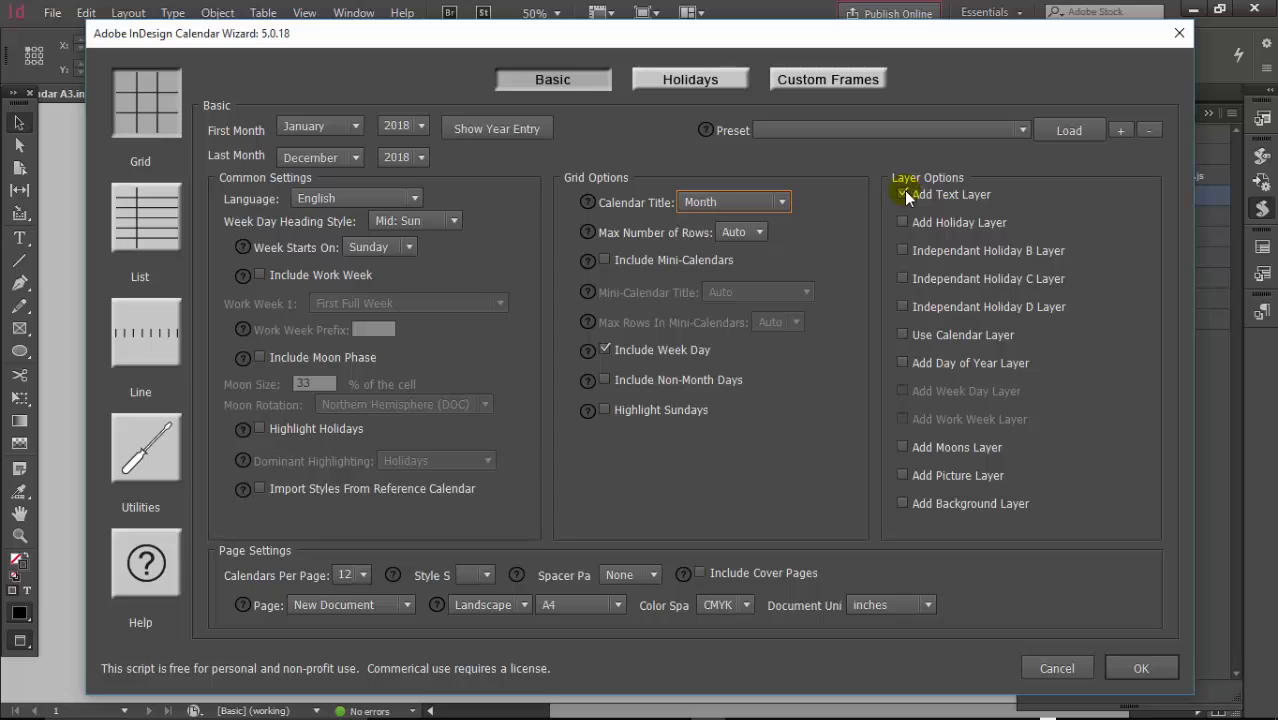
pyautogui.click(904, 192)
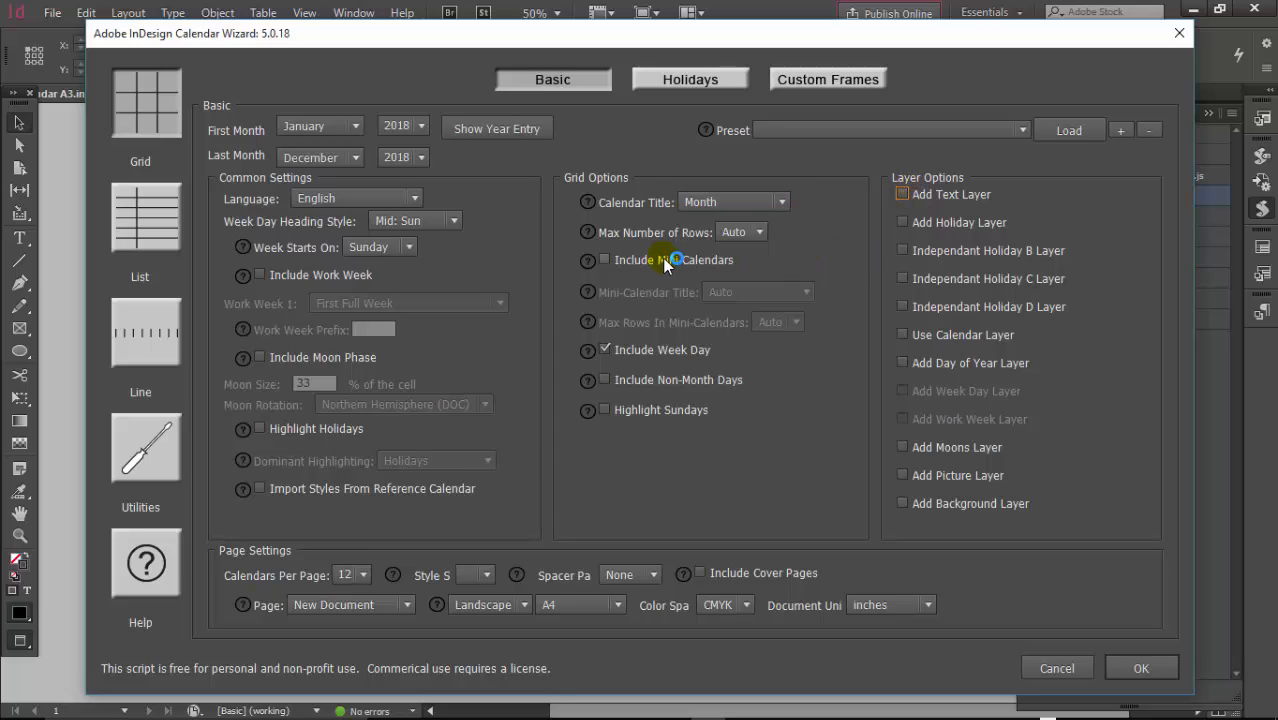
pyautogui.click(1140, 668)
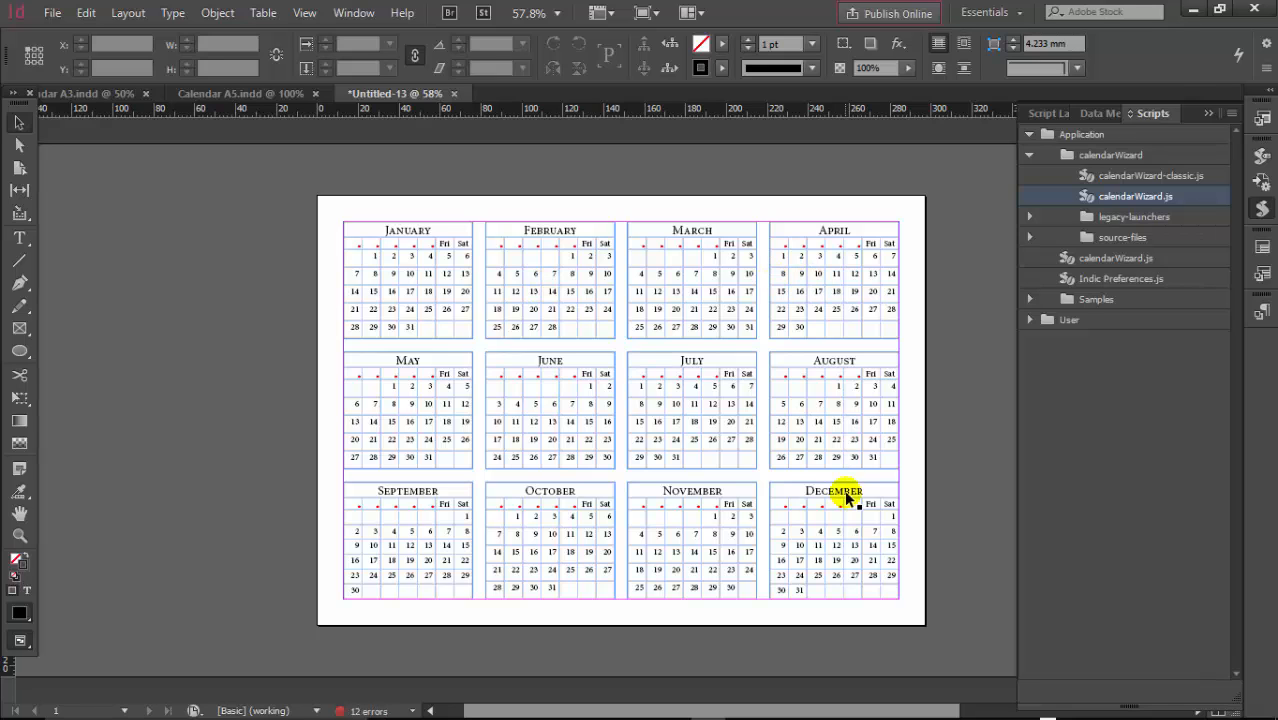
# Check the generated calendar's page size and orientation in Document Setup without changing anything
pyautogui.click(52, 13)
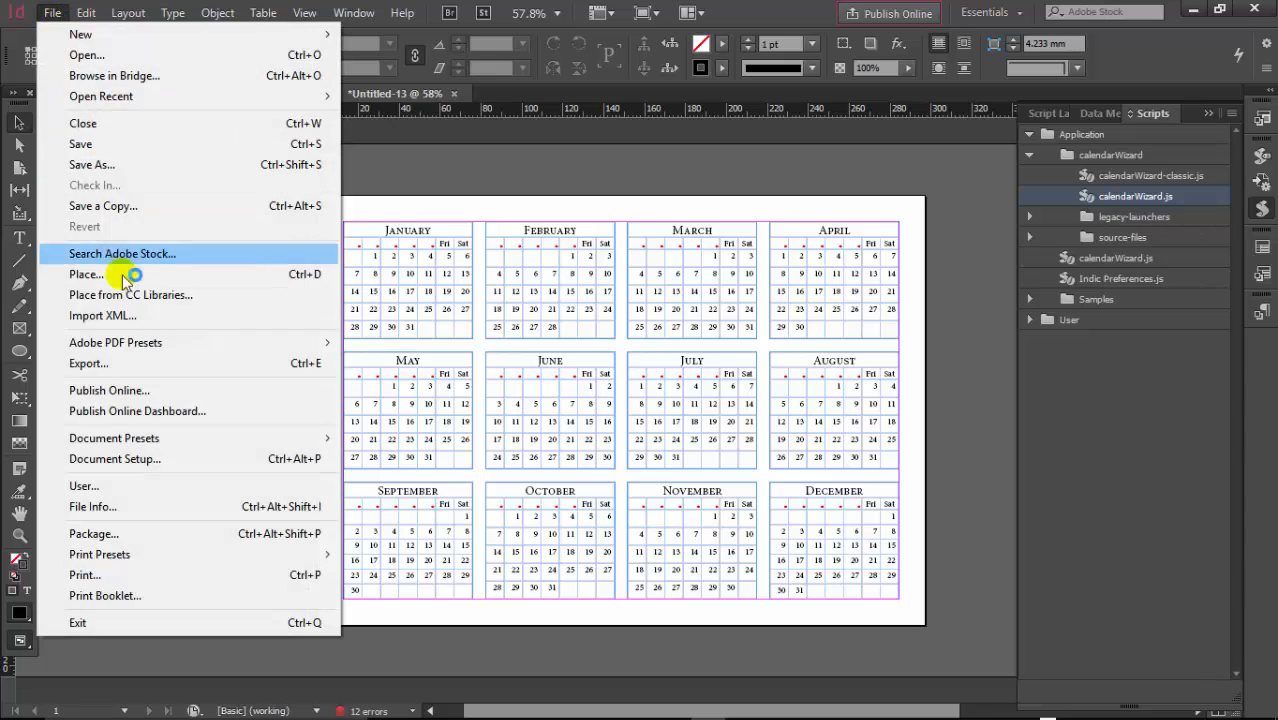
pyautogui.click(139, 464)
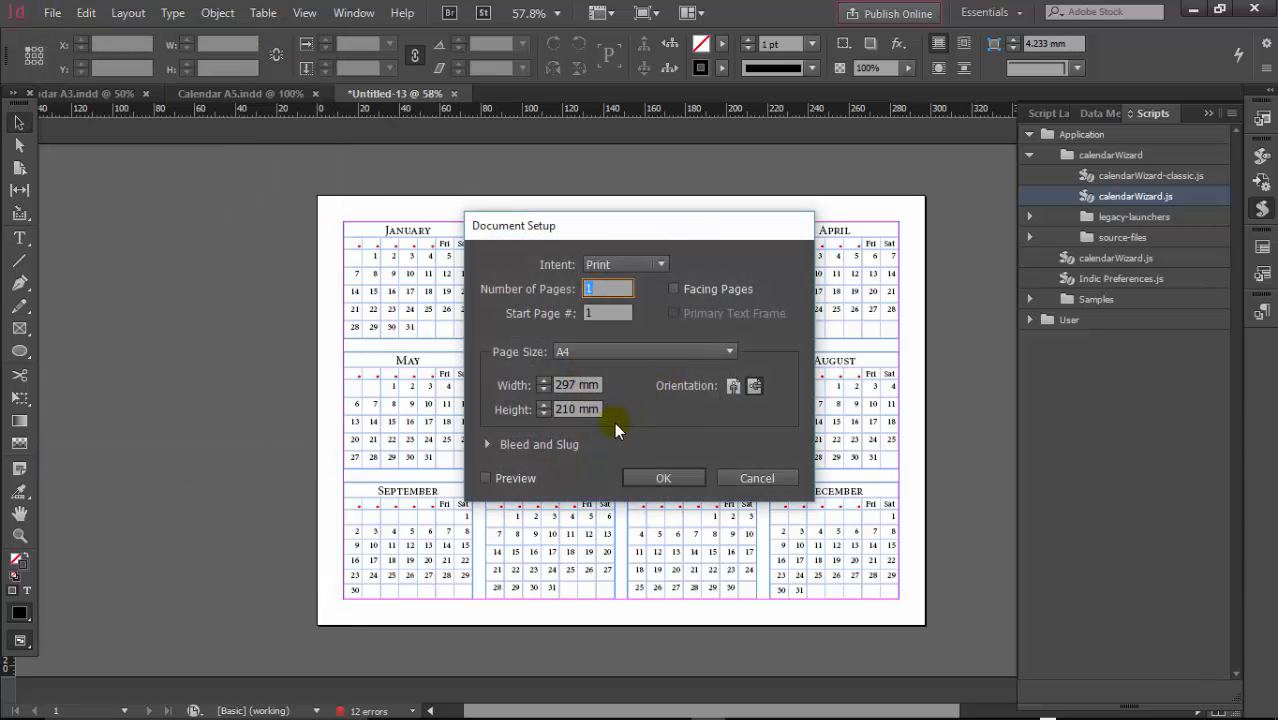
pyautogui.click(663, 478)
pyautogui.hotkey('ctrl', '0')
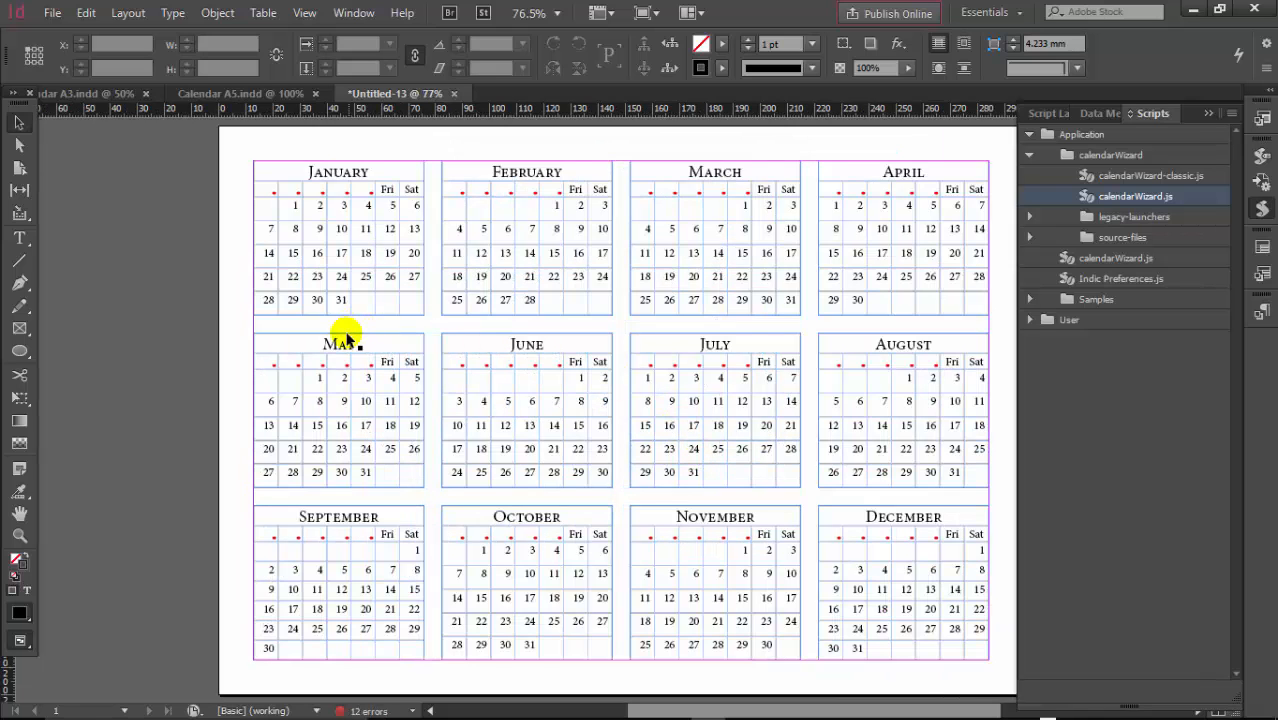
# Examine the weekday headings of the January calendar and its neighbours up close, ending with the whole page in view
pyautogui.press('w')
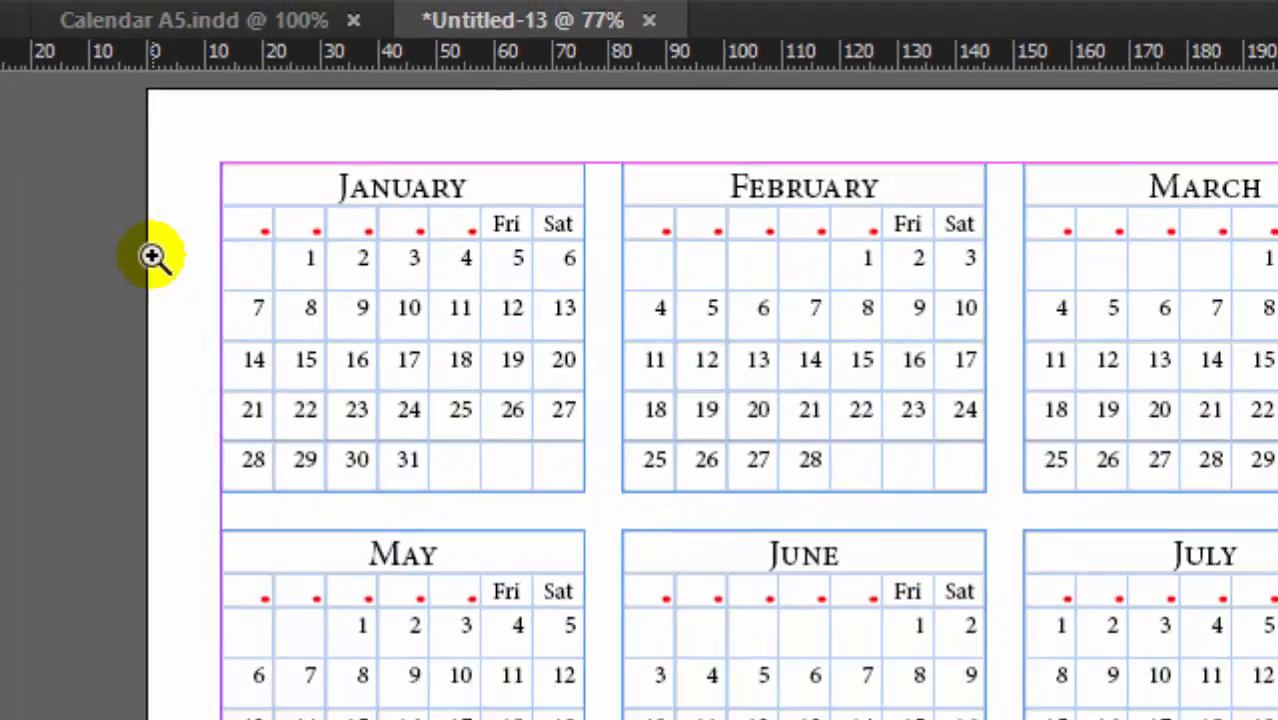
pyautogui.moveTo(217, 144); pyautogui.dragTo(498, 324)
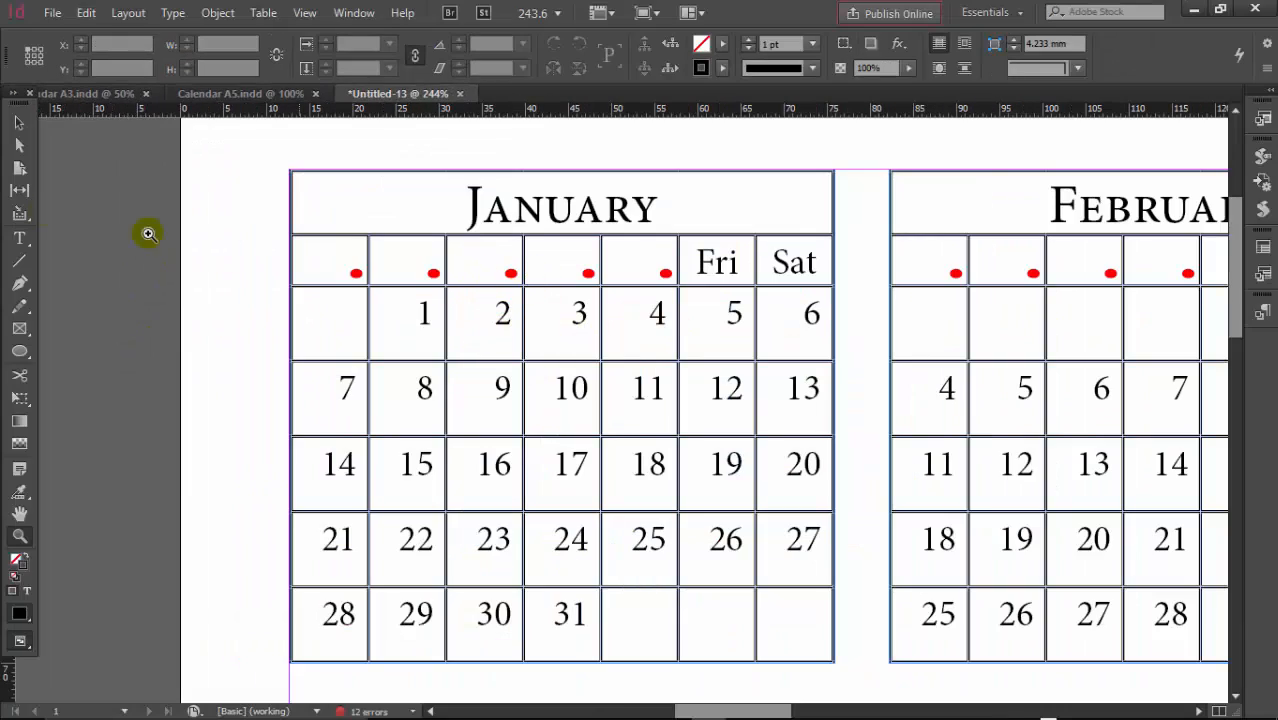
pyautogui.click(18, 122)
pyautogui.hotkey('ctrl', '-')
pyautogui.hotkey('ctrl', '-')
pyautogui.hotkey('ctrl', '-')
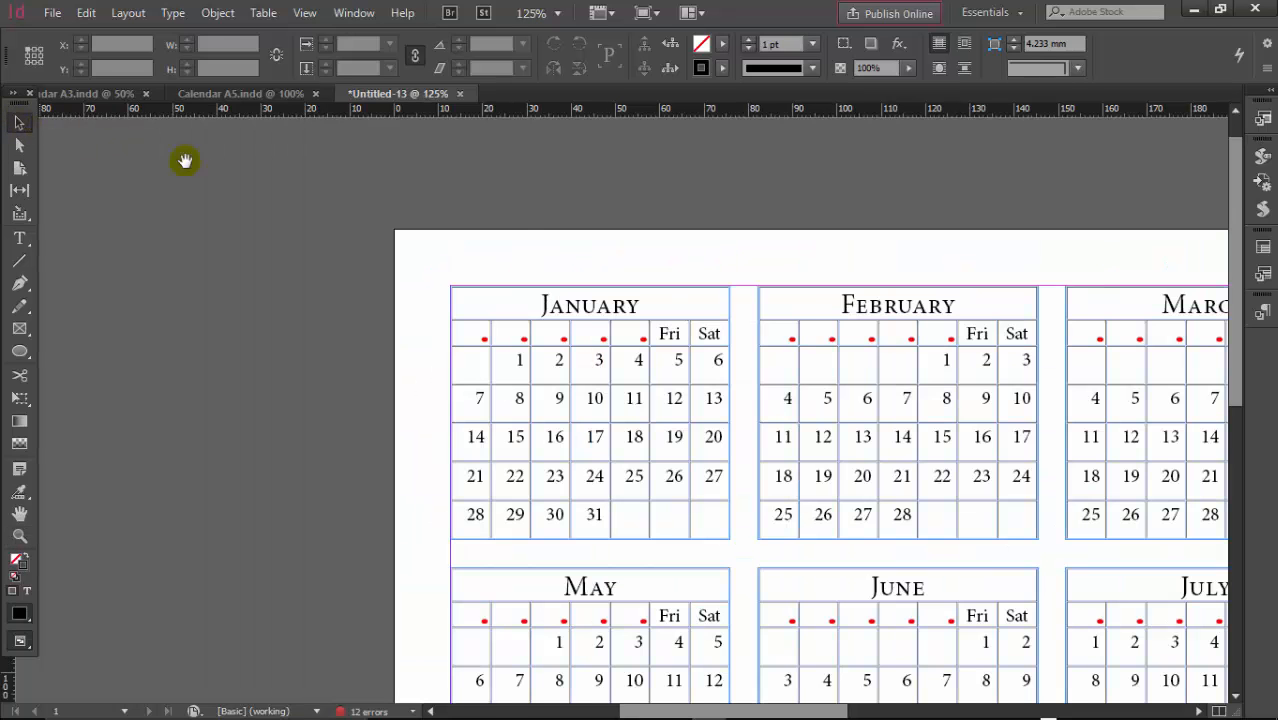
pyautogui.moveTo(713, 323); pyautogui.dragTo(429, 223)
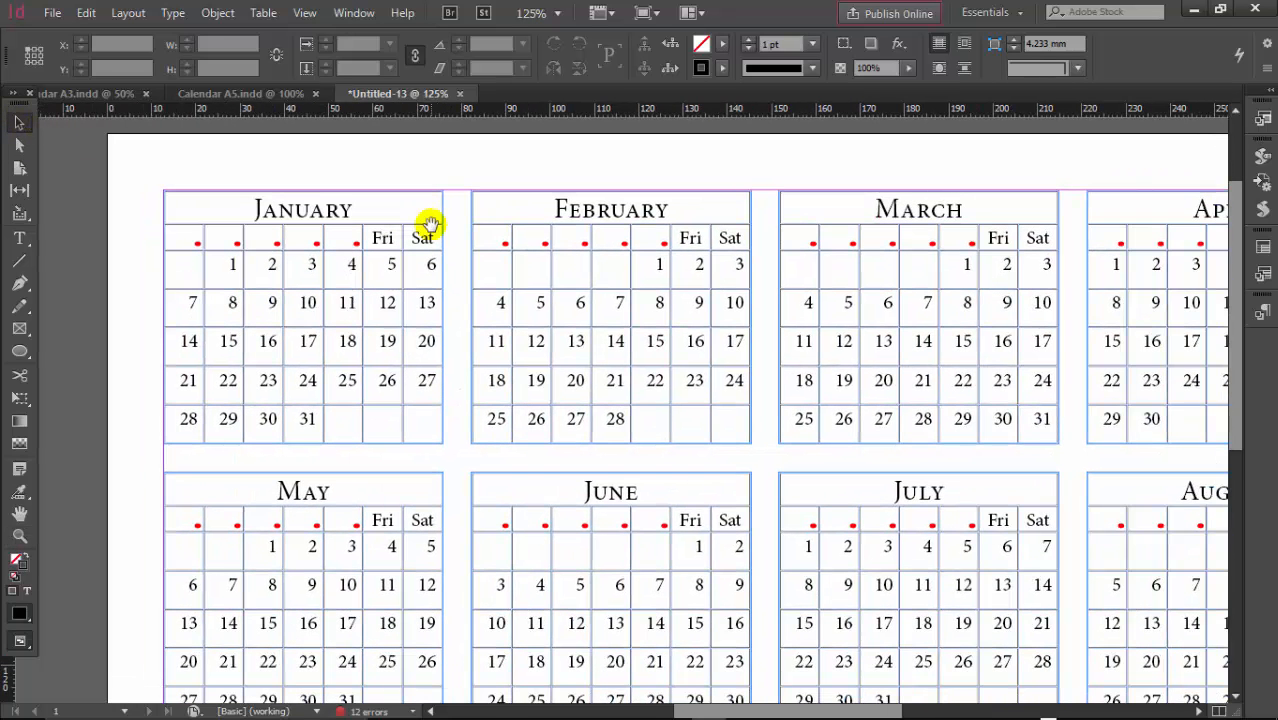
pyautogui.hotkey('ctrl', '0')
# Review the Overset text errors for the calendar tables in Preflight and dismiss the list
pyautogui.hotkey('ctrl', 'alt', 'shift', 'f')
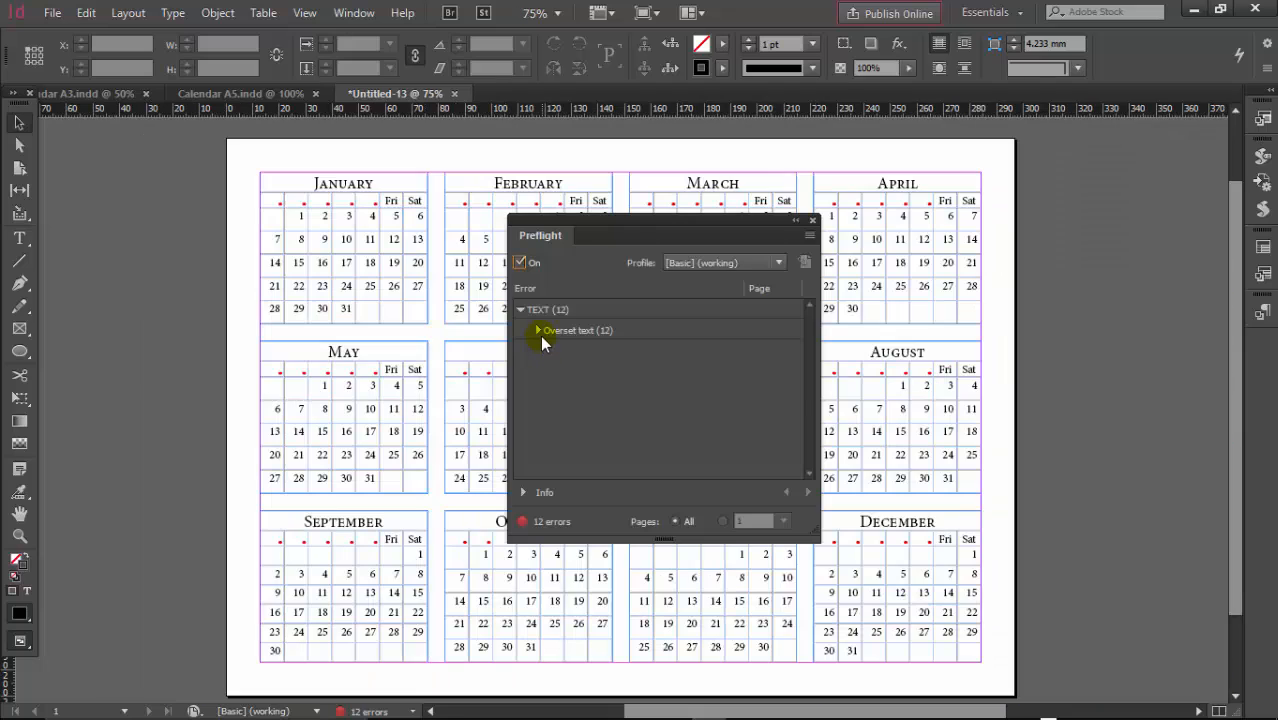
pyautogui.click(540, 332)
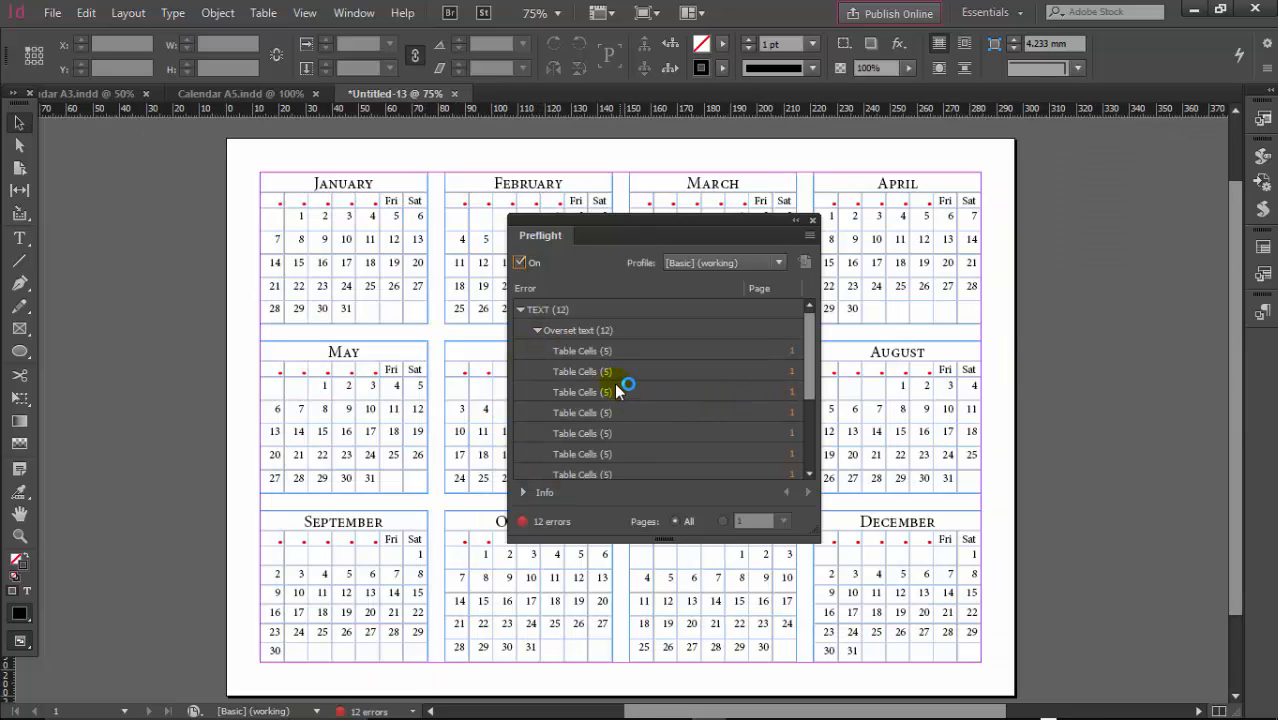
pyautogui.moveTo(806, 345); pyautogui.dragTo(794, 293)
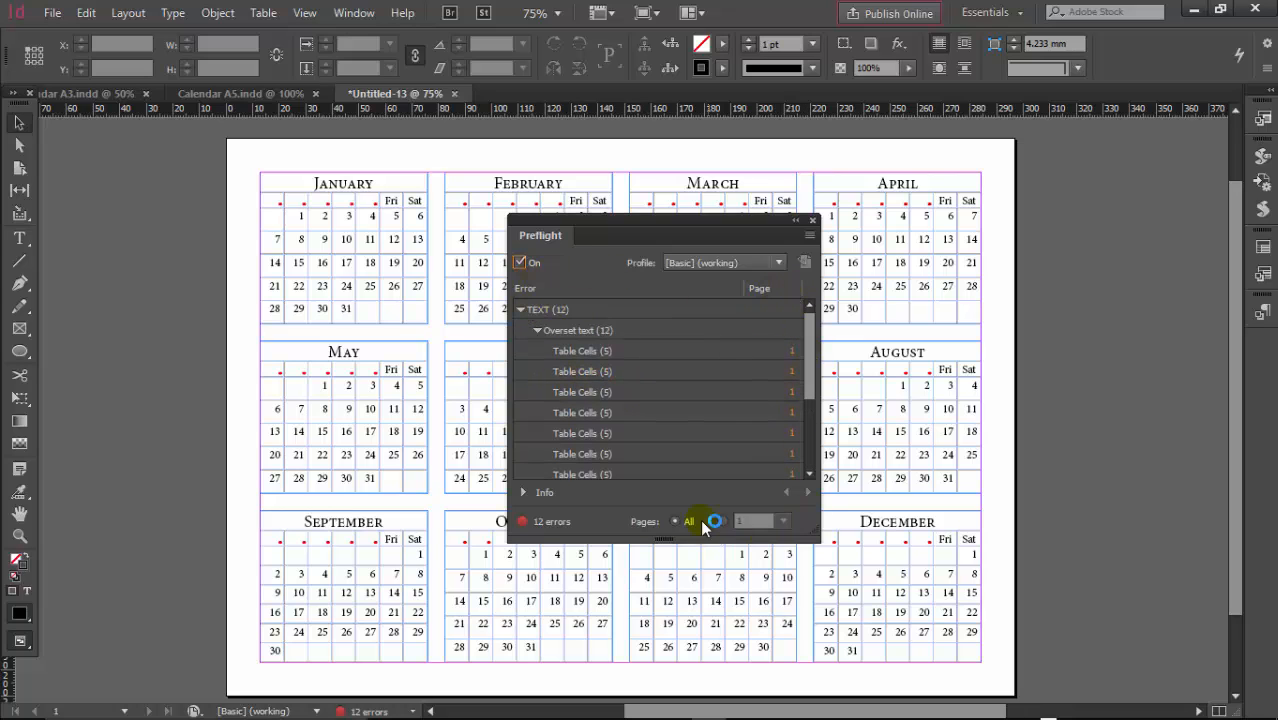
pyautogui.click(812, 220)
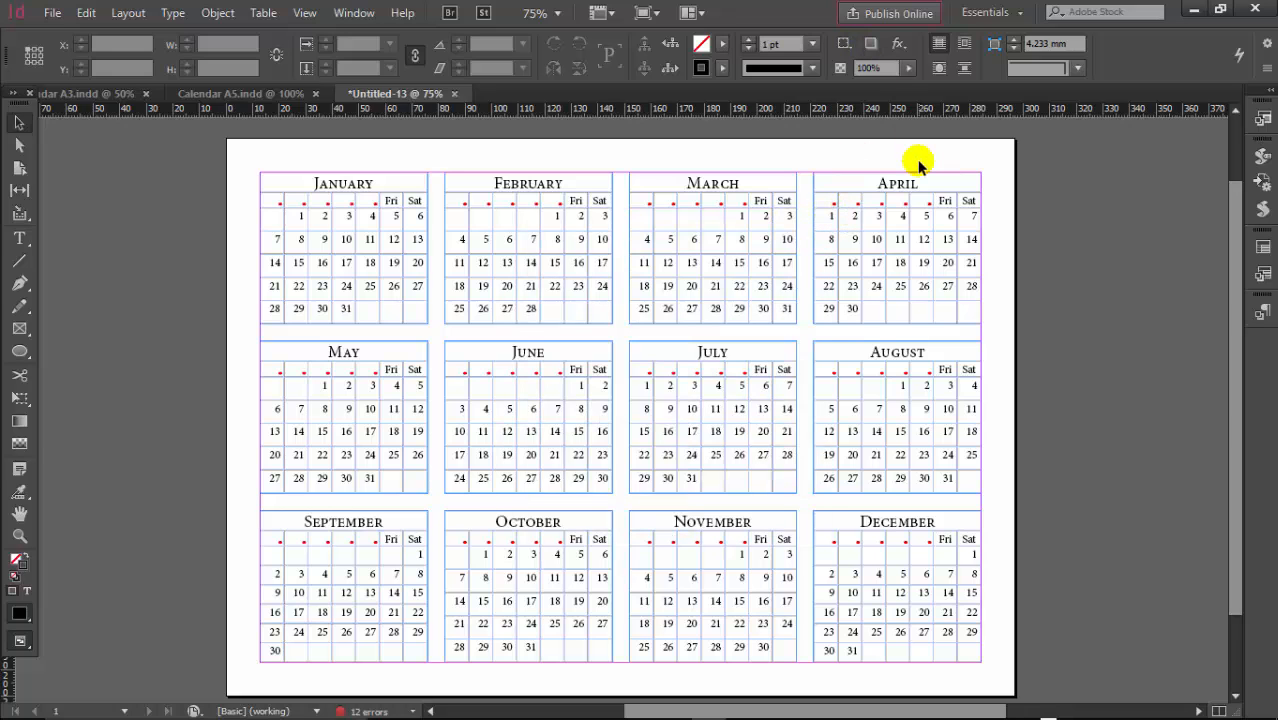
# Preview the page without frame edges and check which paragraph style January's Fri heading uses
pyautogui.press('w')
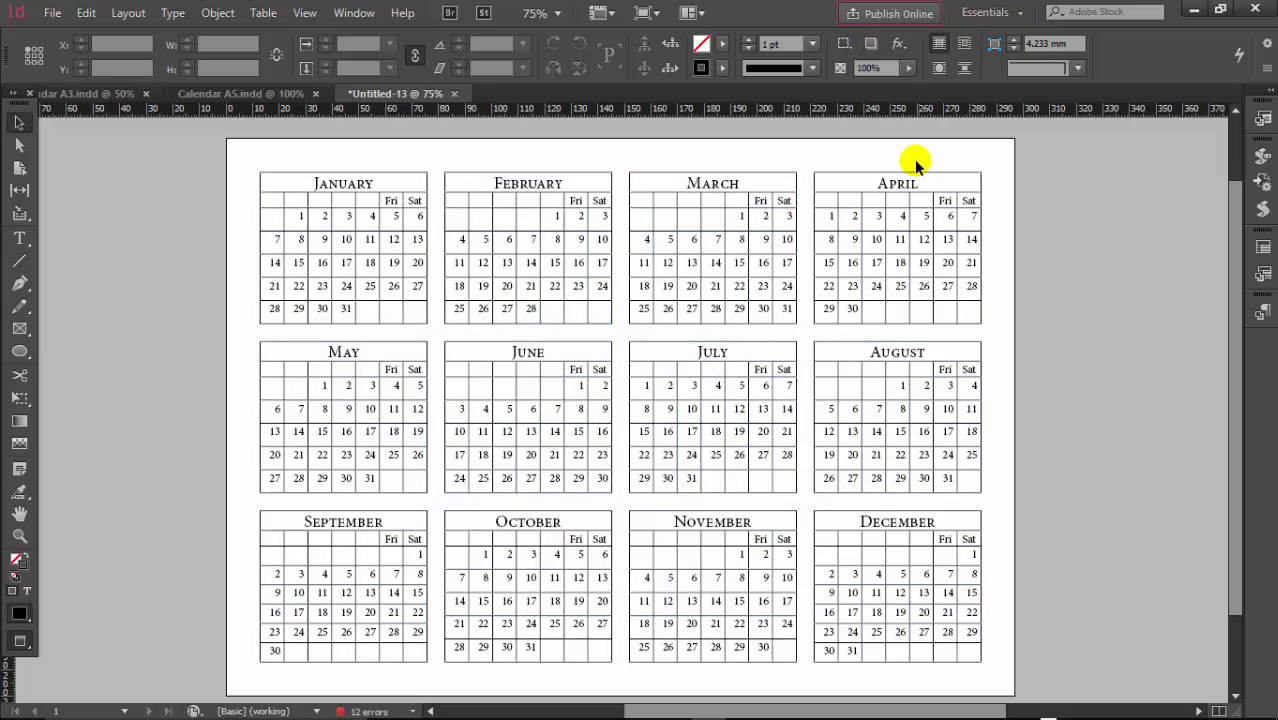
pyautogui.click(1261, 316)
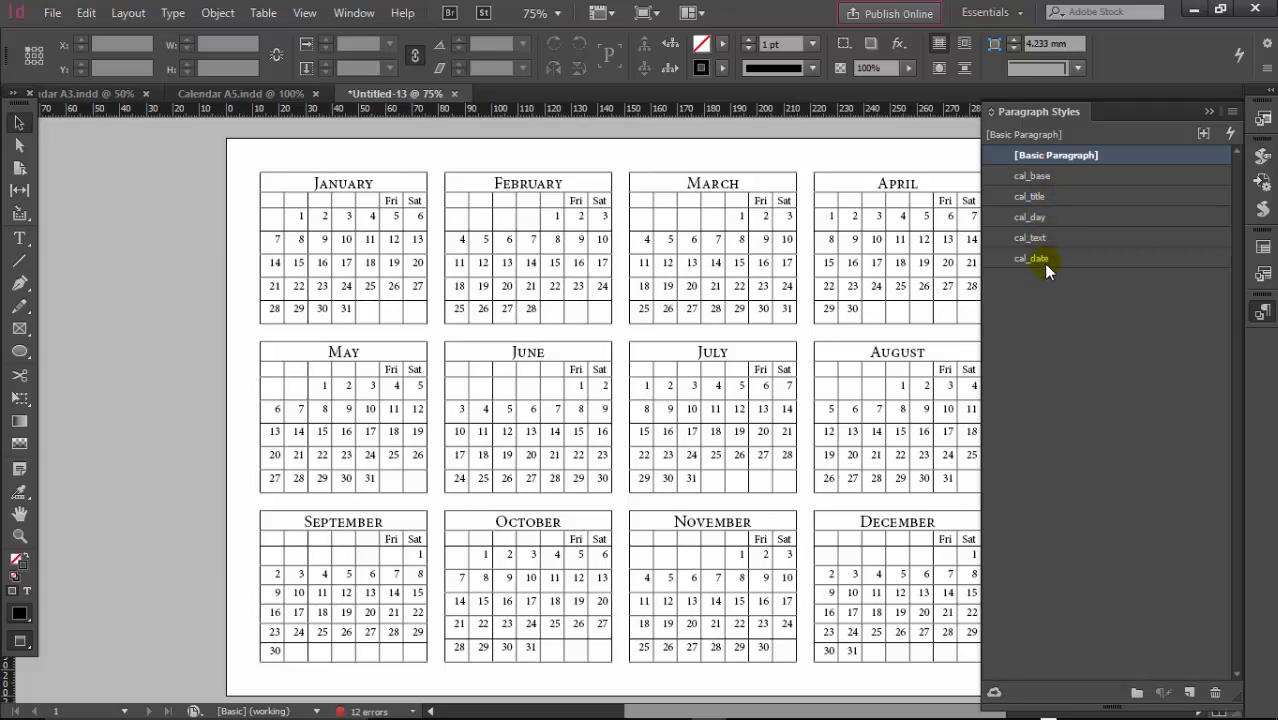
pyautogui.click(19, 238)
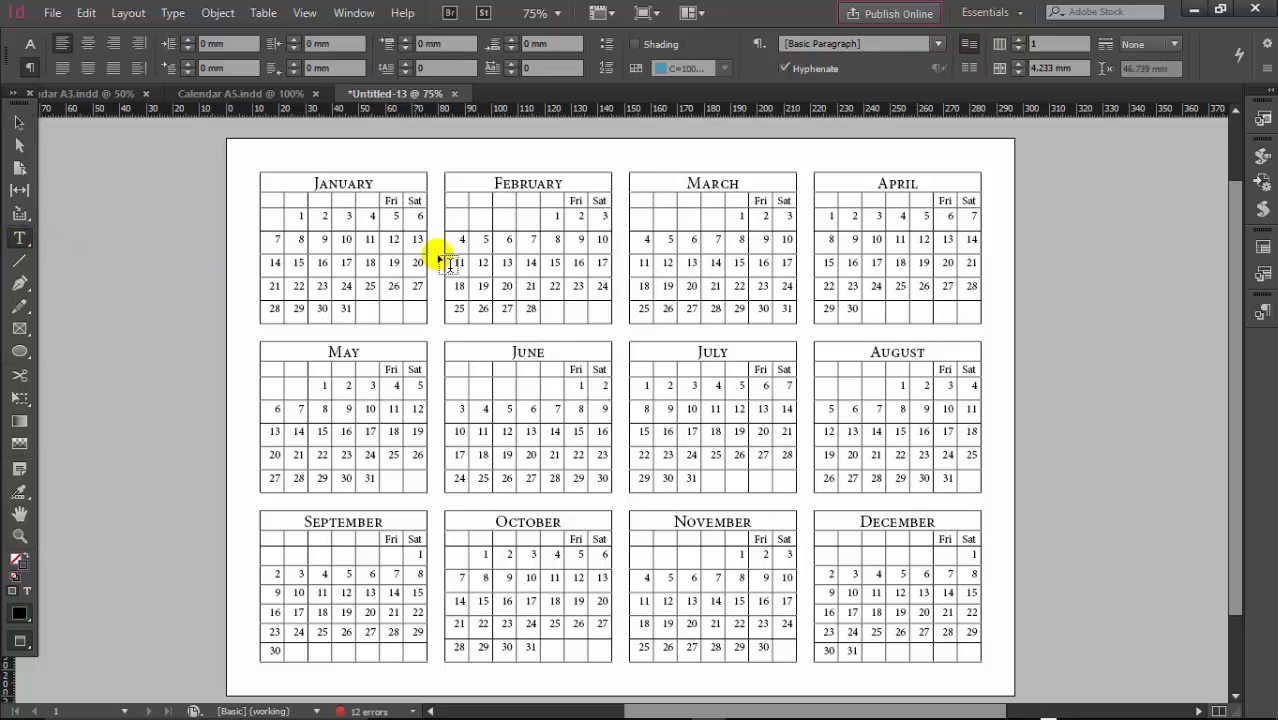
pyautogui.moveTo(382, 200); pyautogui.dragTo(402, 200)
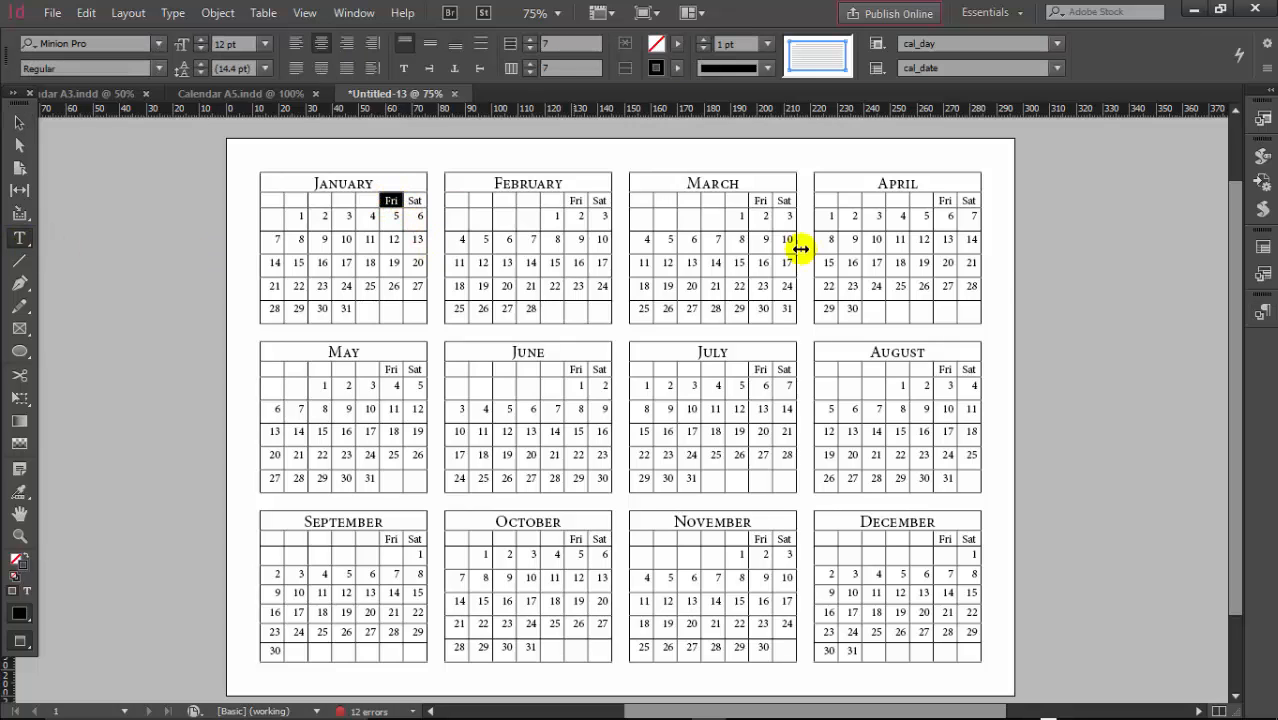
pyautogui.click(1262, 312)
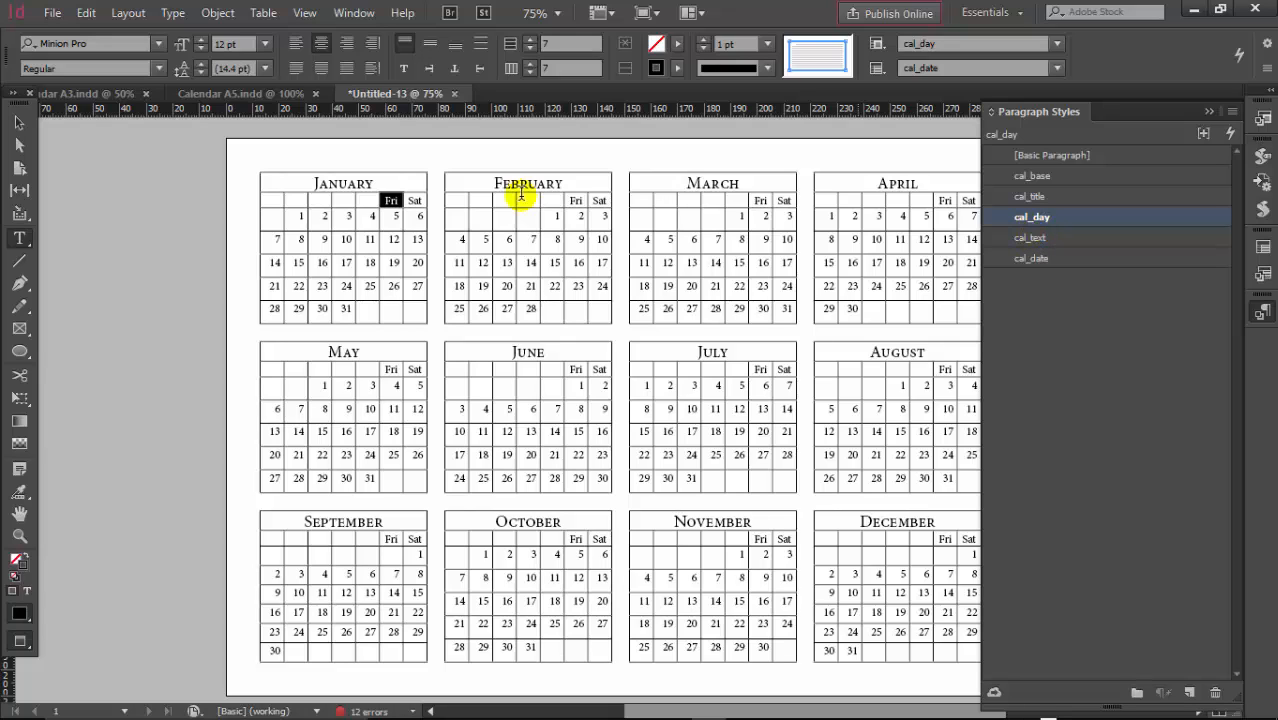
# Edit the cal_day paragraph style and set its font family to Helvetica Neue LT Std
pyautogui.click(19, 124)
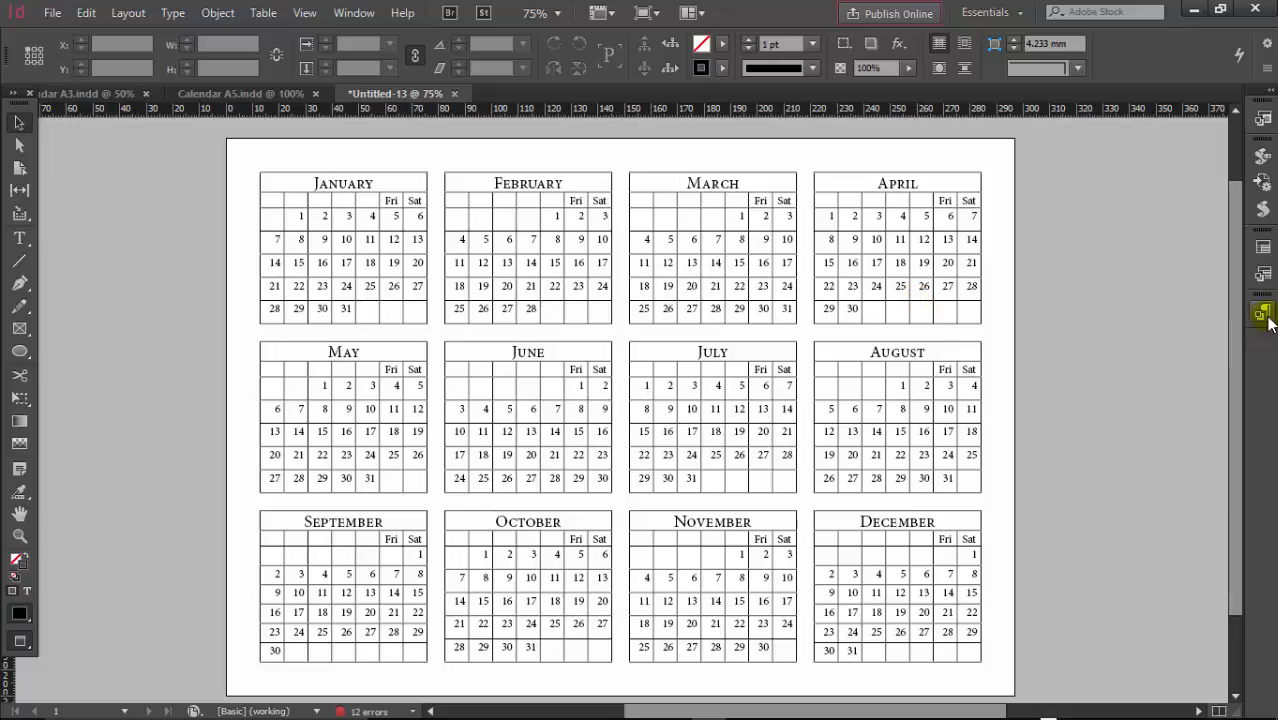
pyautogui.click(1263, 314)
pyautogui.click(1020, 222)
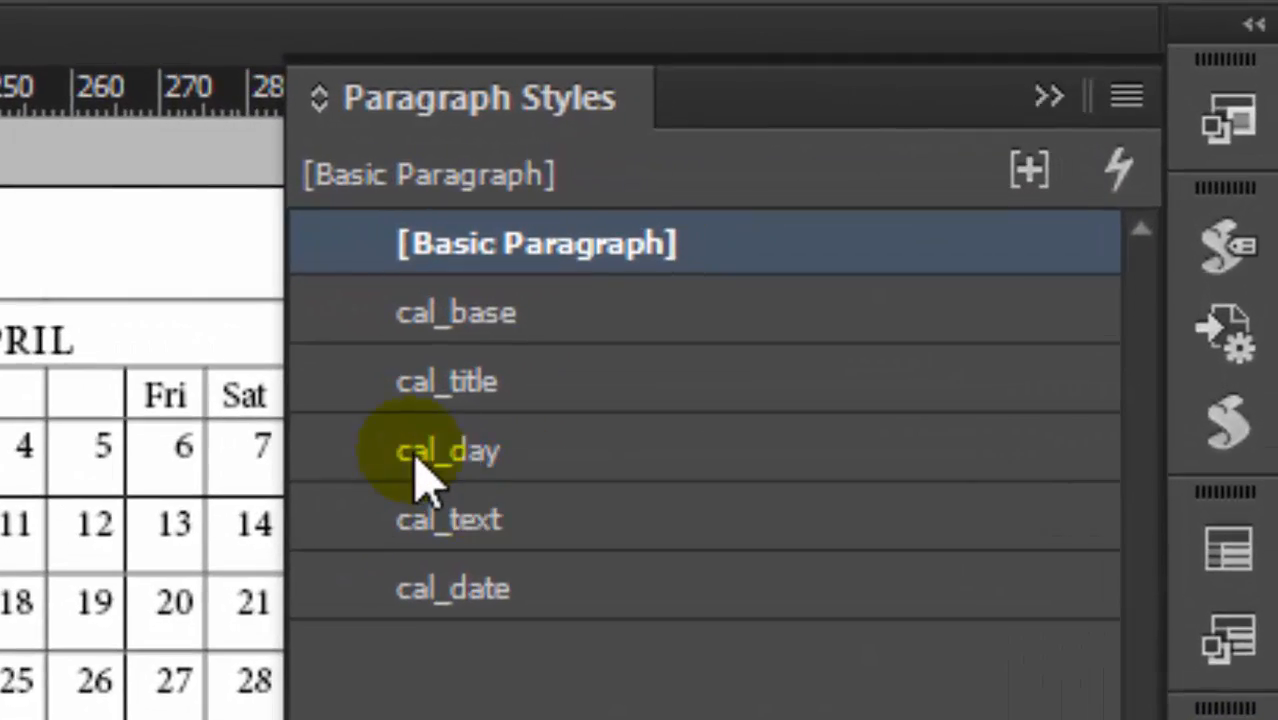
pyautogui.doubleClick(418, 455)
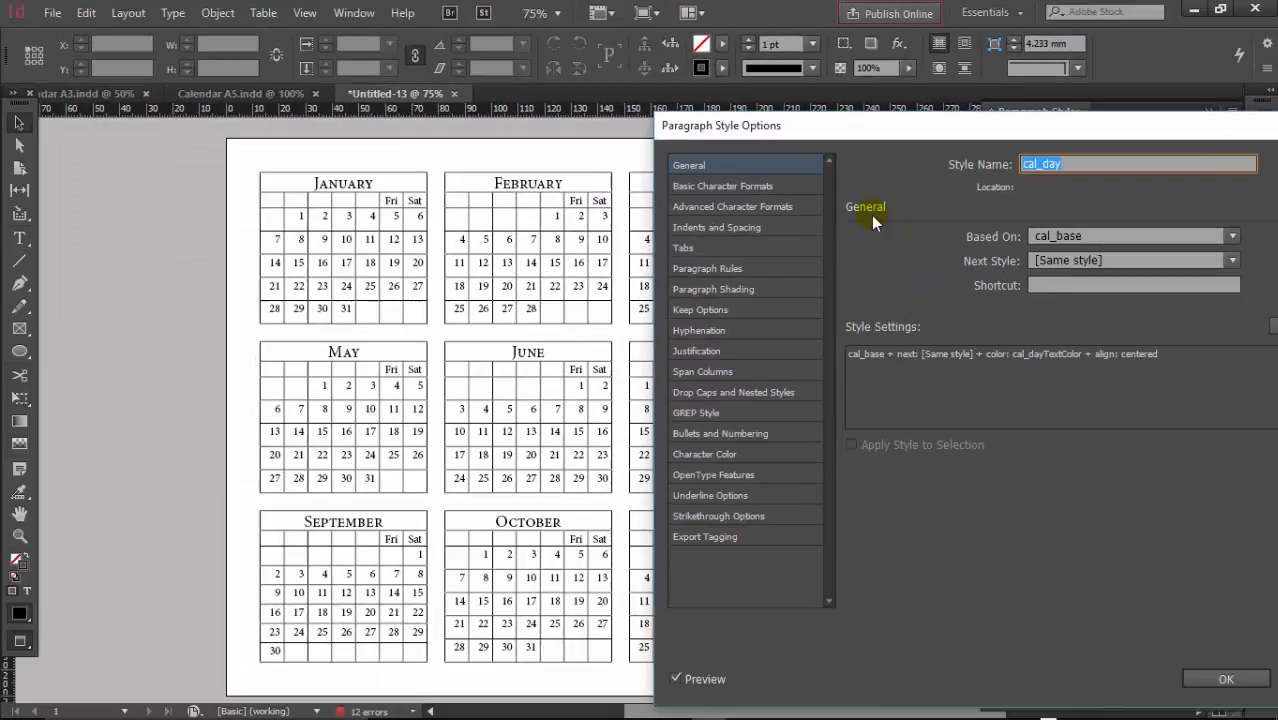
pyautogui.click(733, 187)
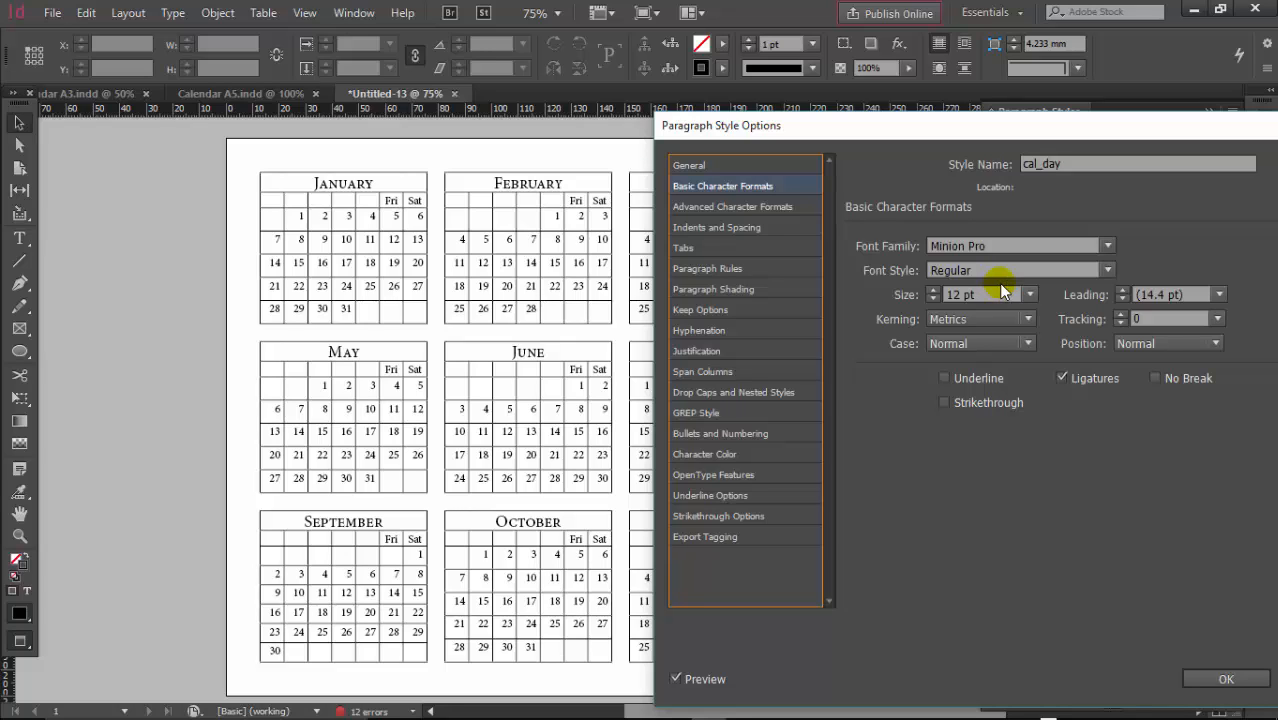
pyautogui.click(1109, 246)
pyautogui.click(1109, 246)
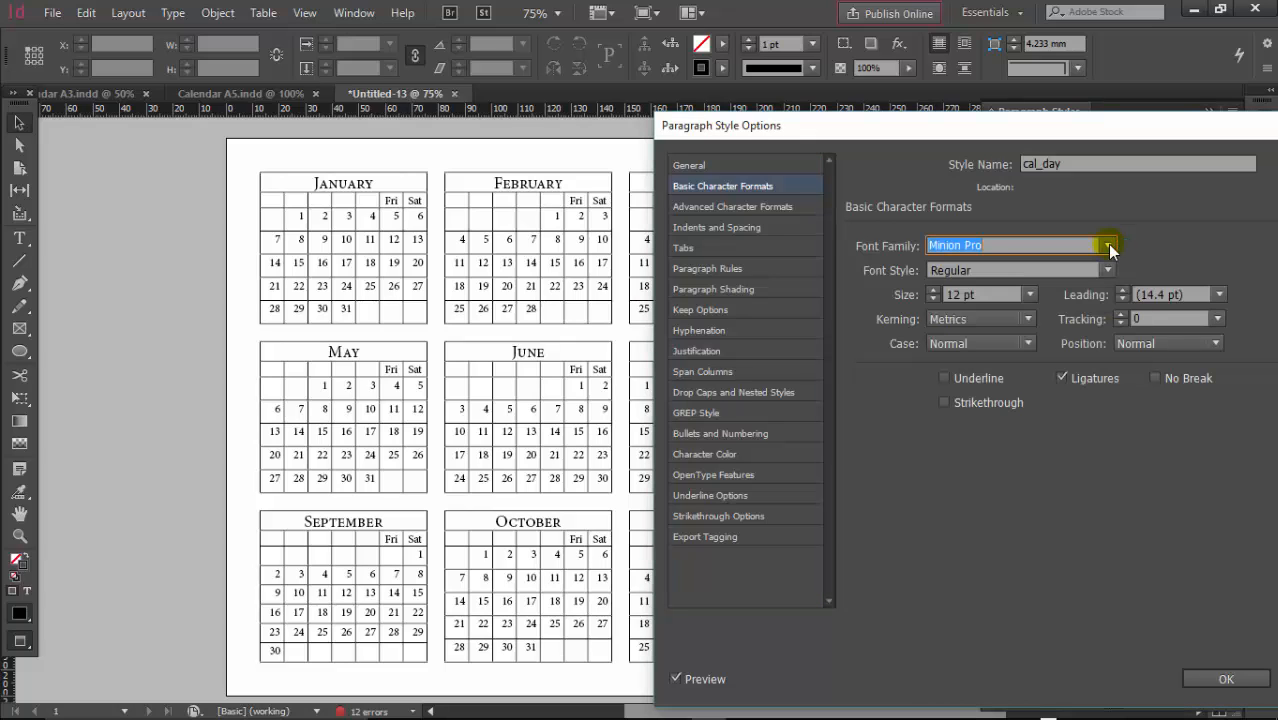
pyautogui.write('Helvetica Neue LT Std')
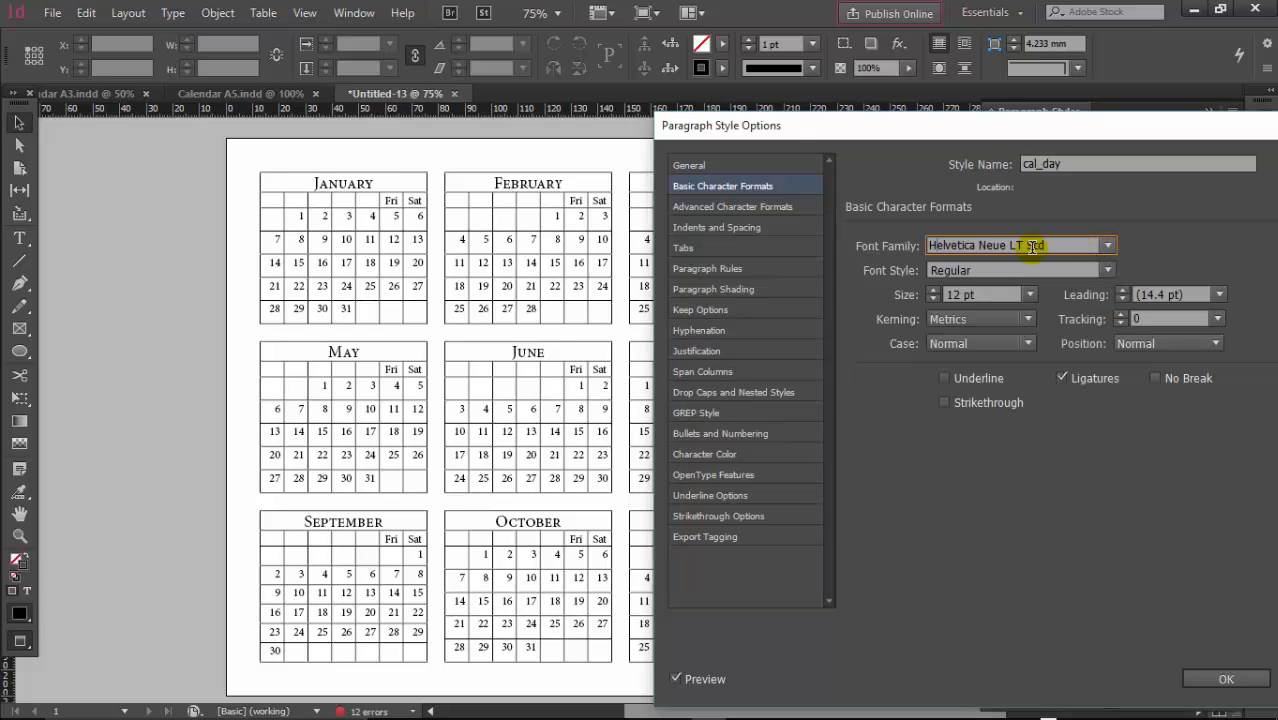
# Set the cal_day style's font style to 77 Bold Condensed and its size to 10 pt
pyautogui.click(1107, 270)
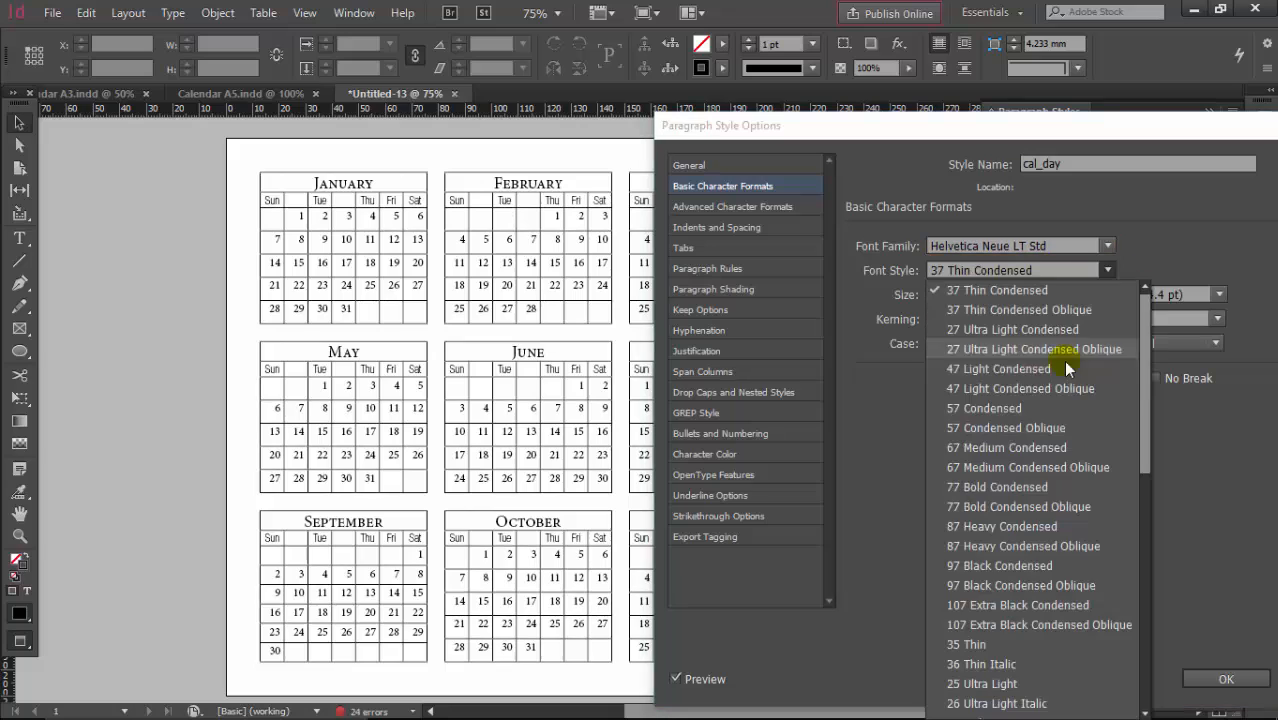
pyautogui.click(1022, 399)
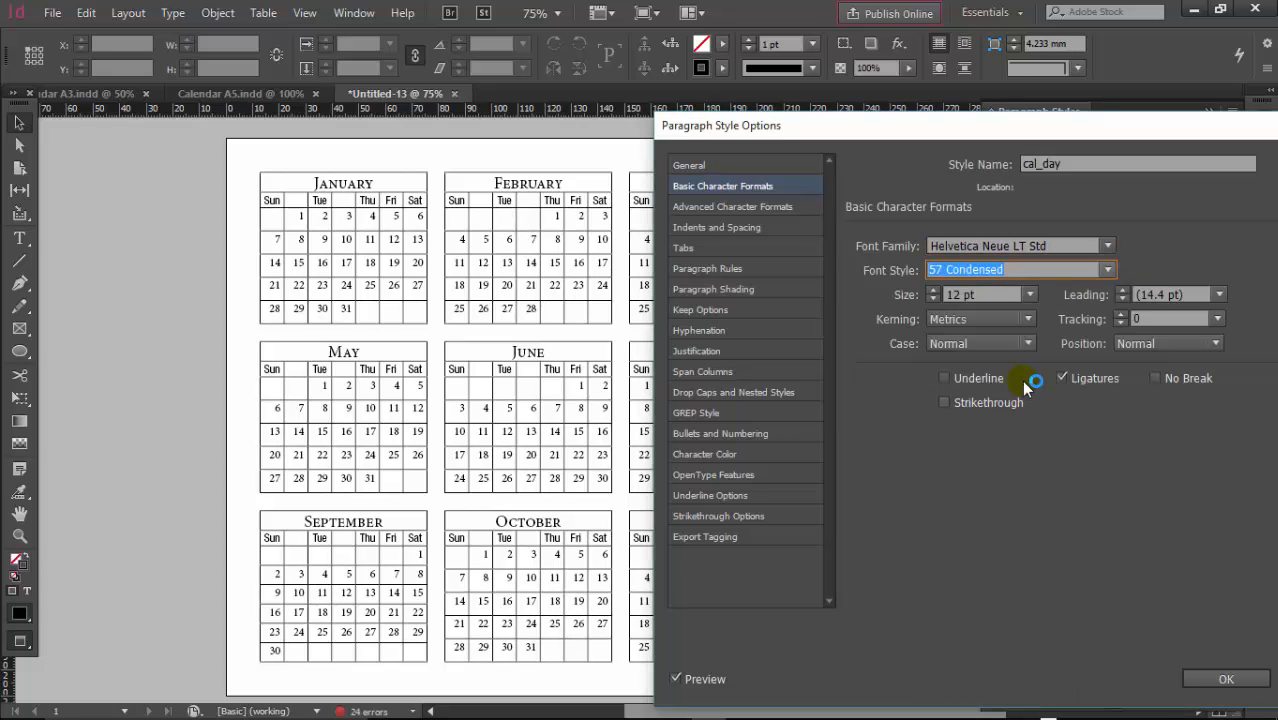
pyautogui.click(1107, 270)
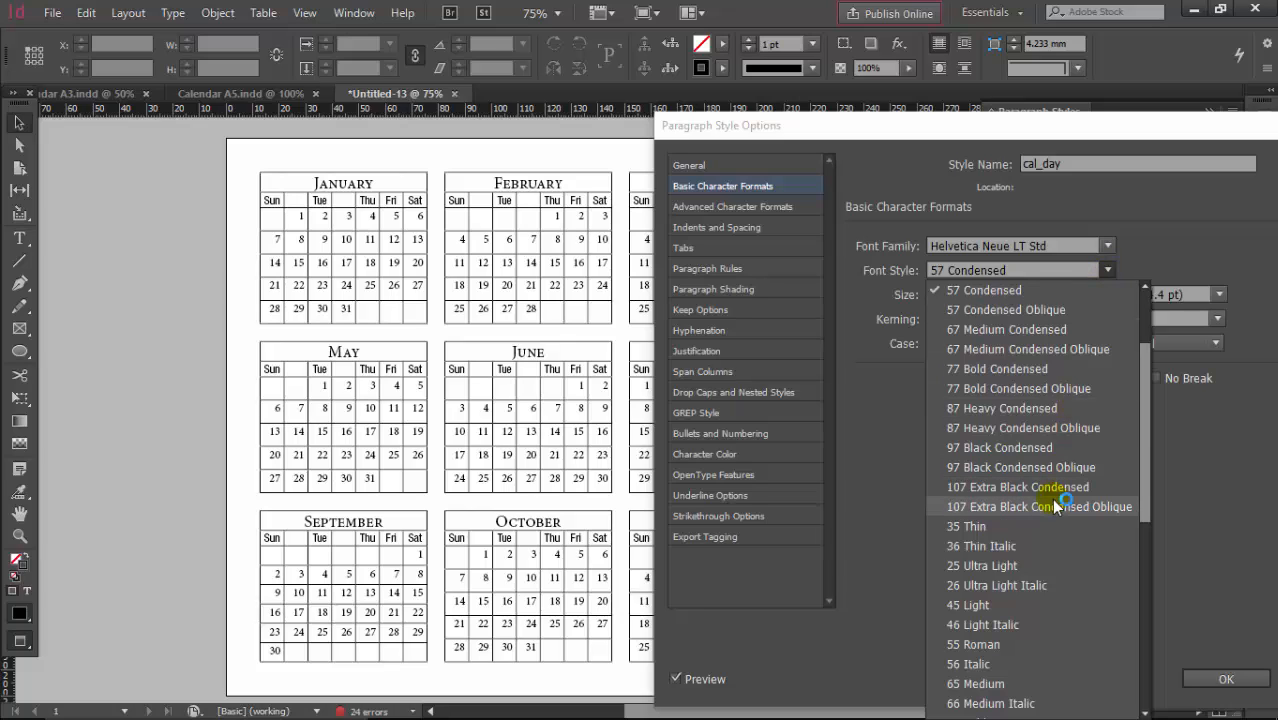
pyautogui.click(1029, 369)
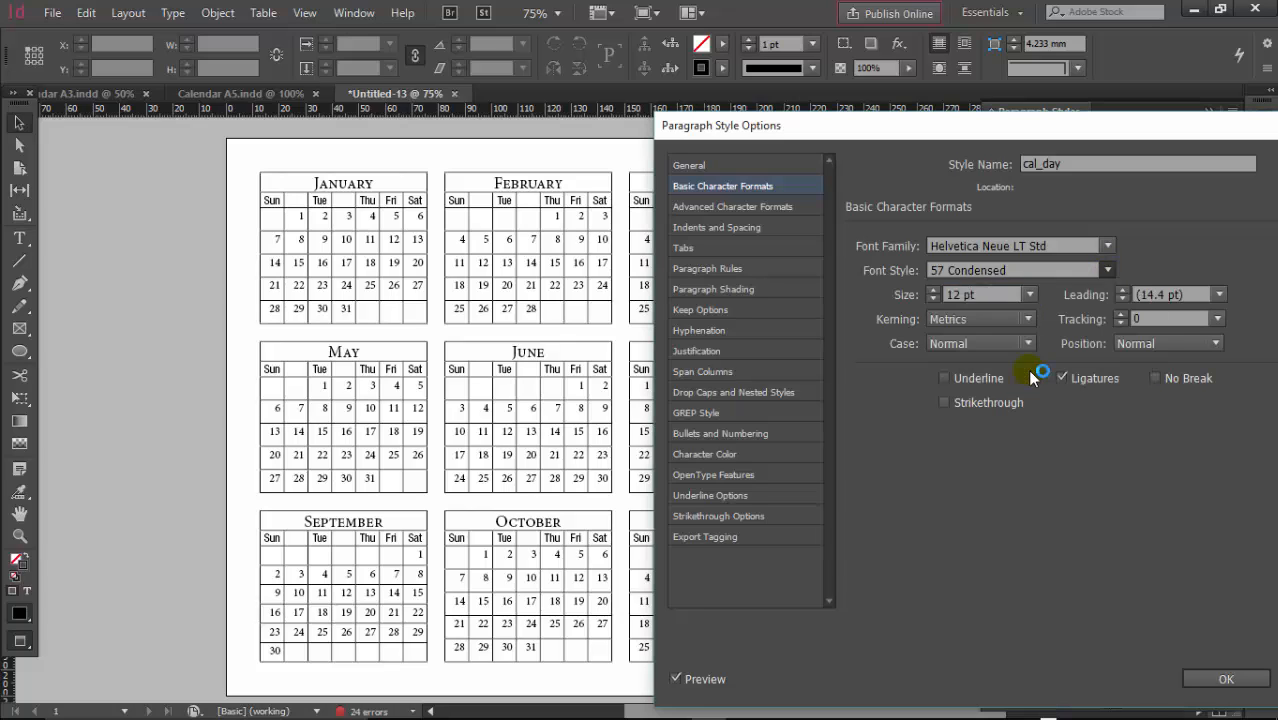
pyautogui.click(931, 299)
pyautogui.click(931, 299)
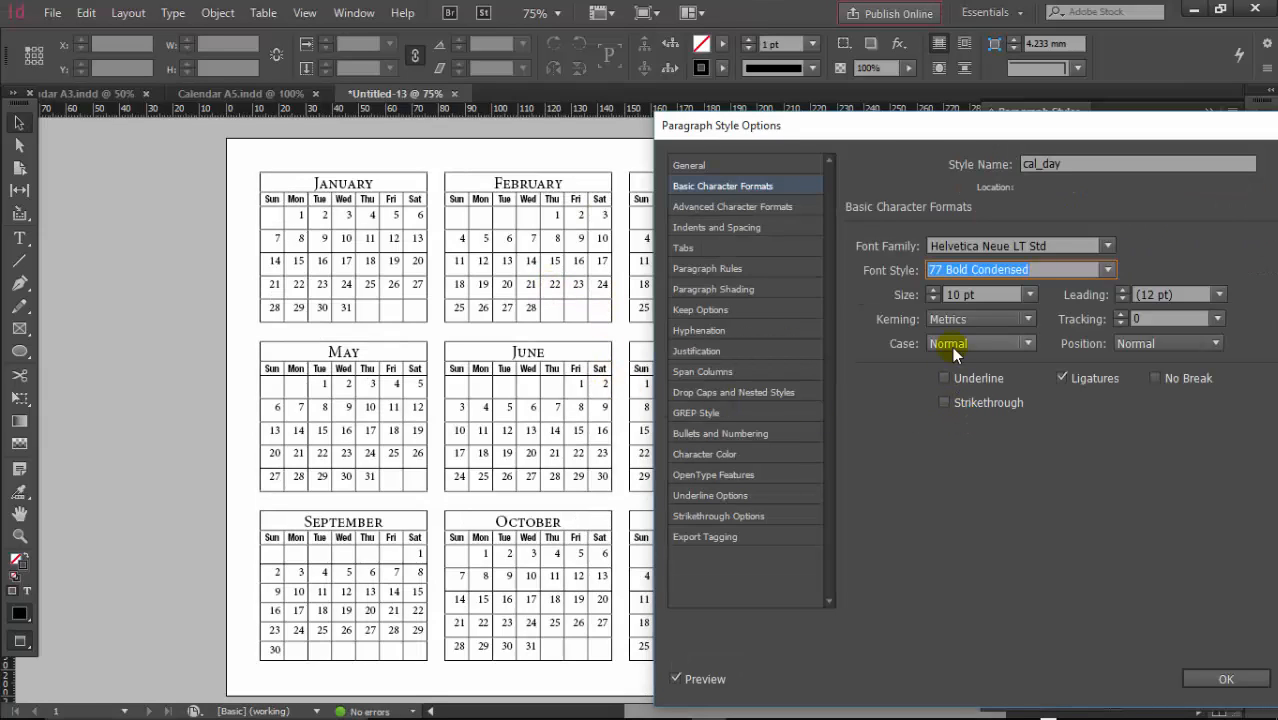
# Set the cal_day style's case to All Caps and reduce its size to 9 pt
pyautogui.click(952, 346)
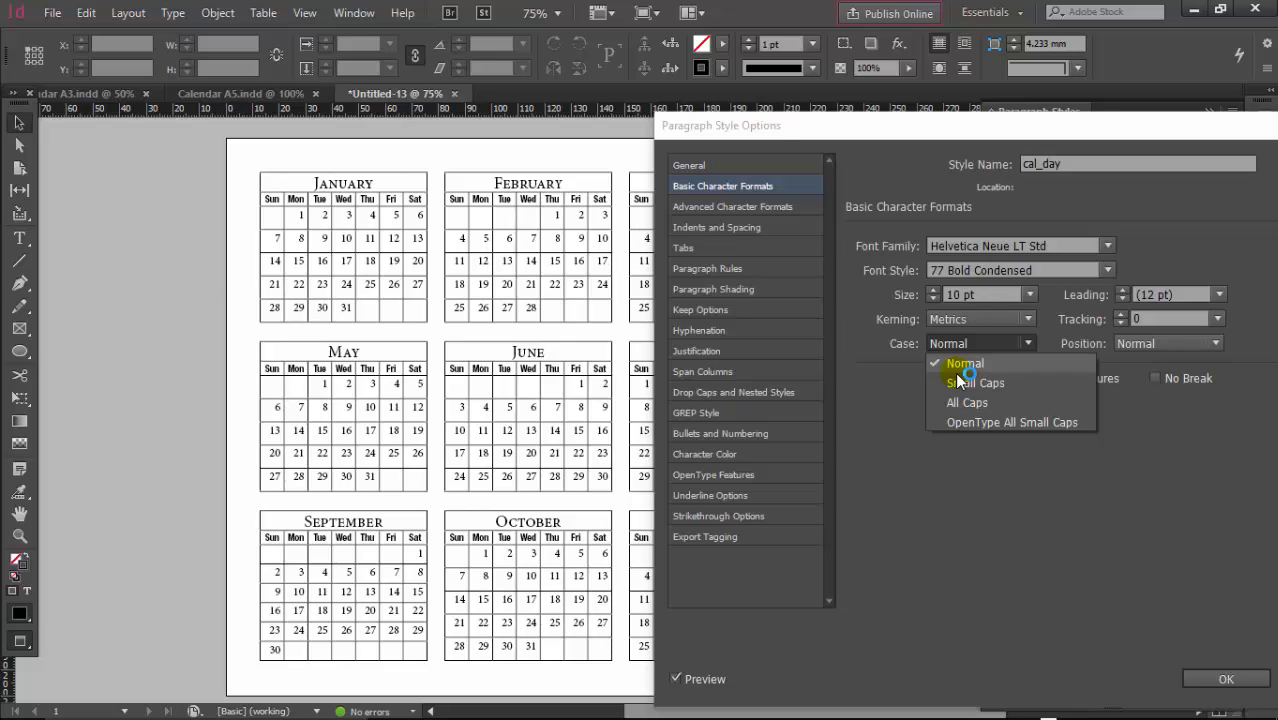
pyautogui.click(966, 402)
pyautogui.click(932, 298)
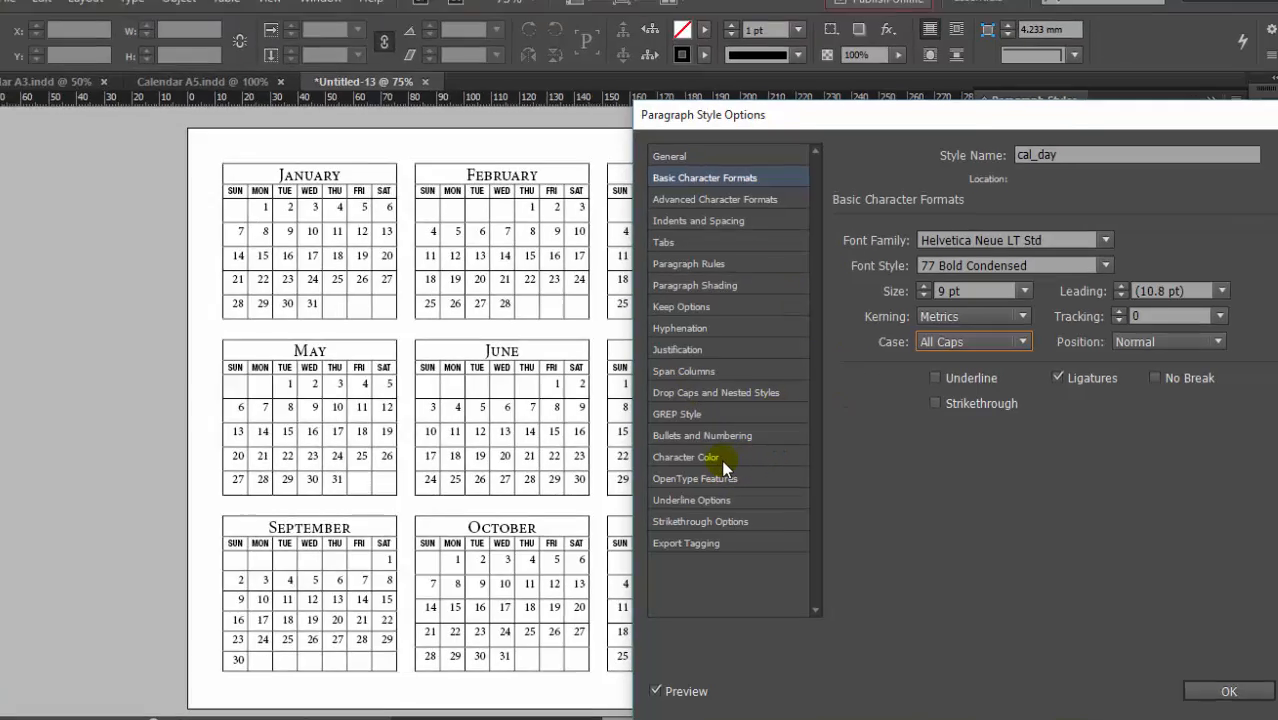
# Set the cal_day character color to an 80% tint of cal_dayTextColor and apply the style changes
pyautogui.click(718, 458)
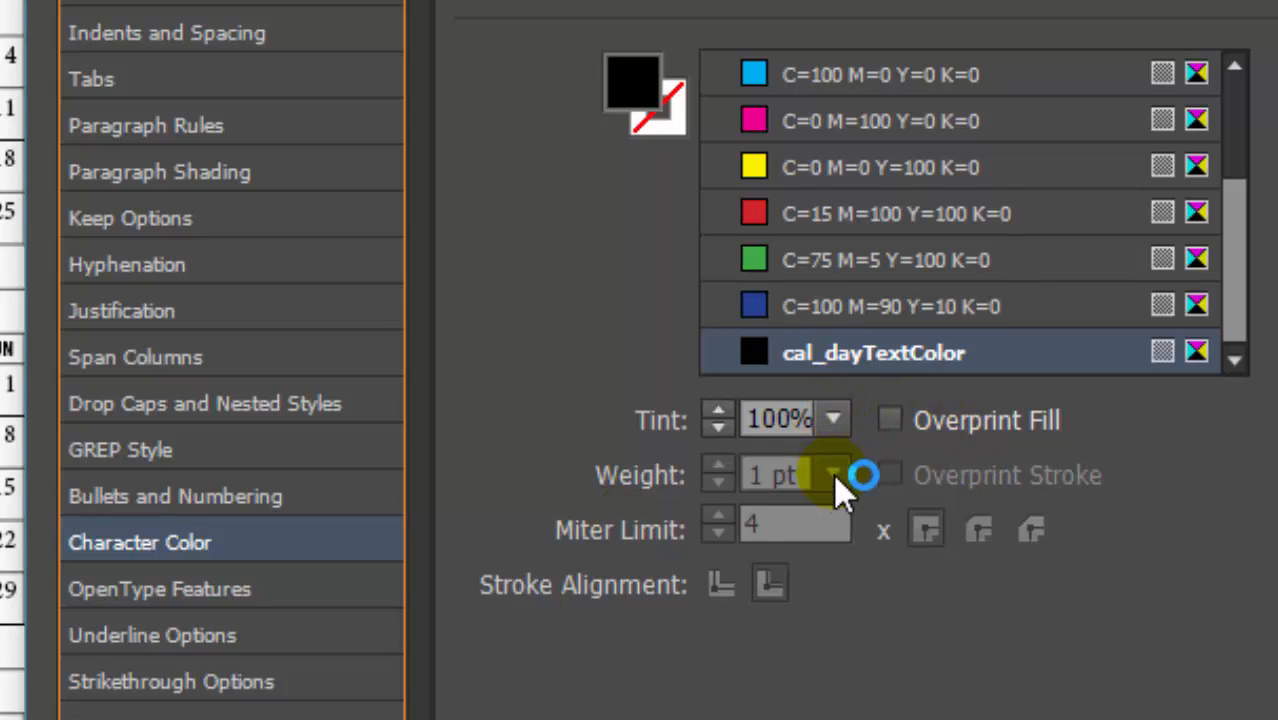
pyautogui.click(832, 420)
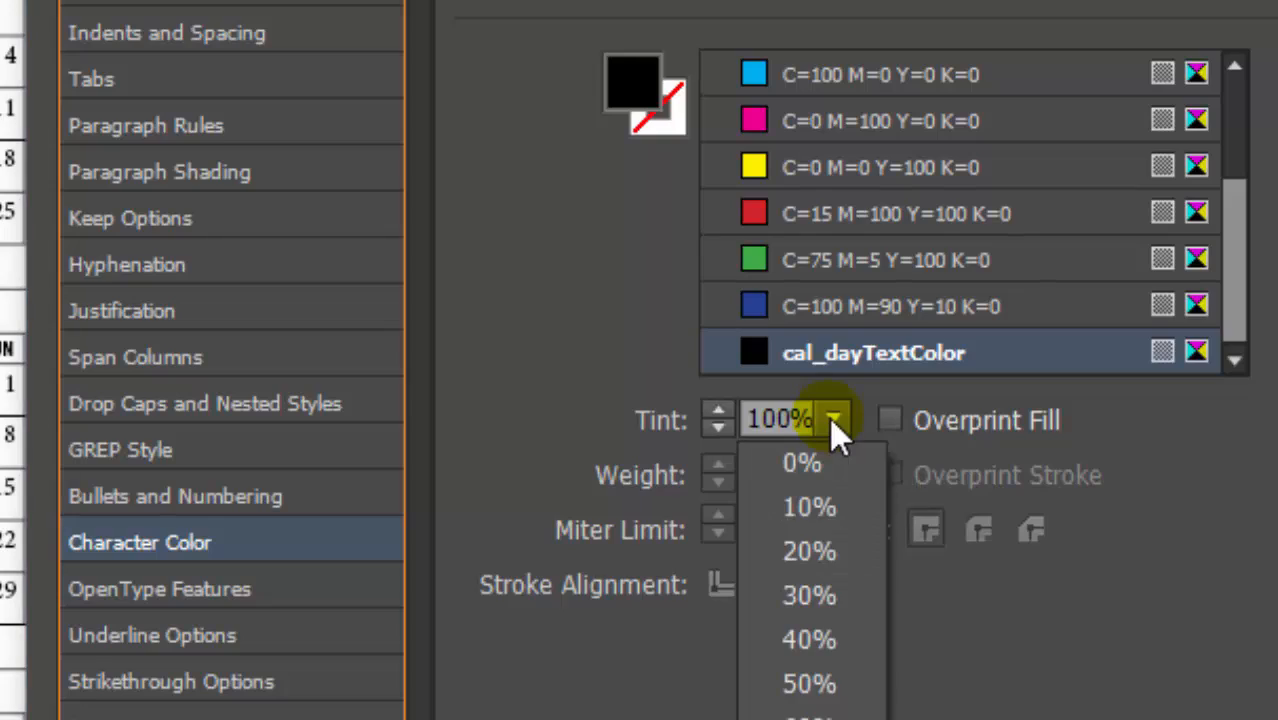
pyautogui.click(809, 719)
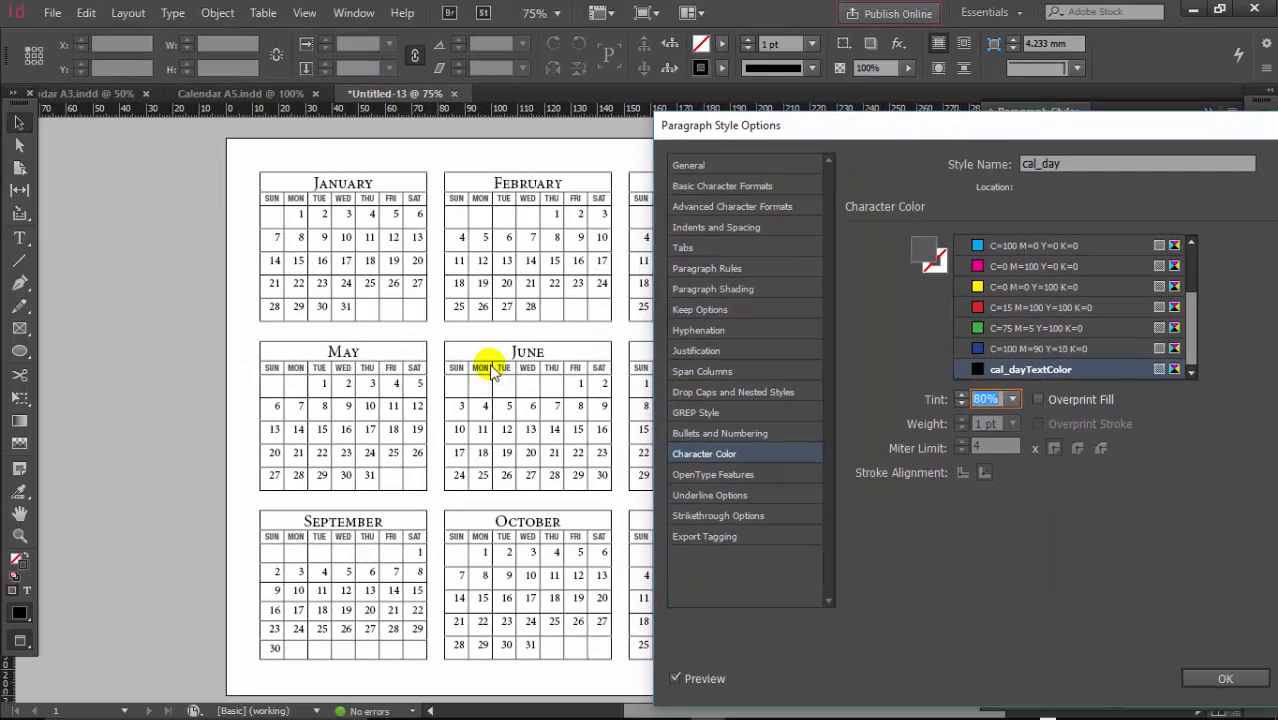
pyautogui.click(1226, 679)
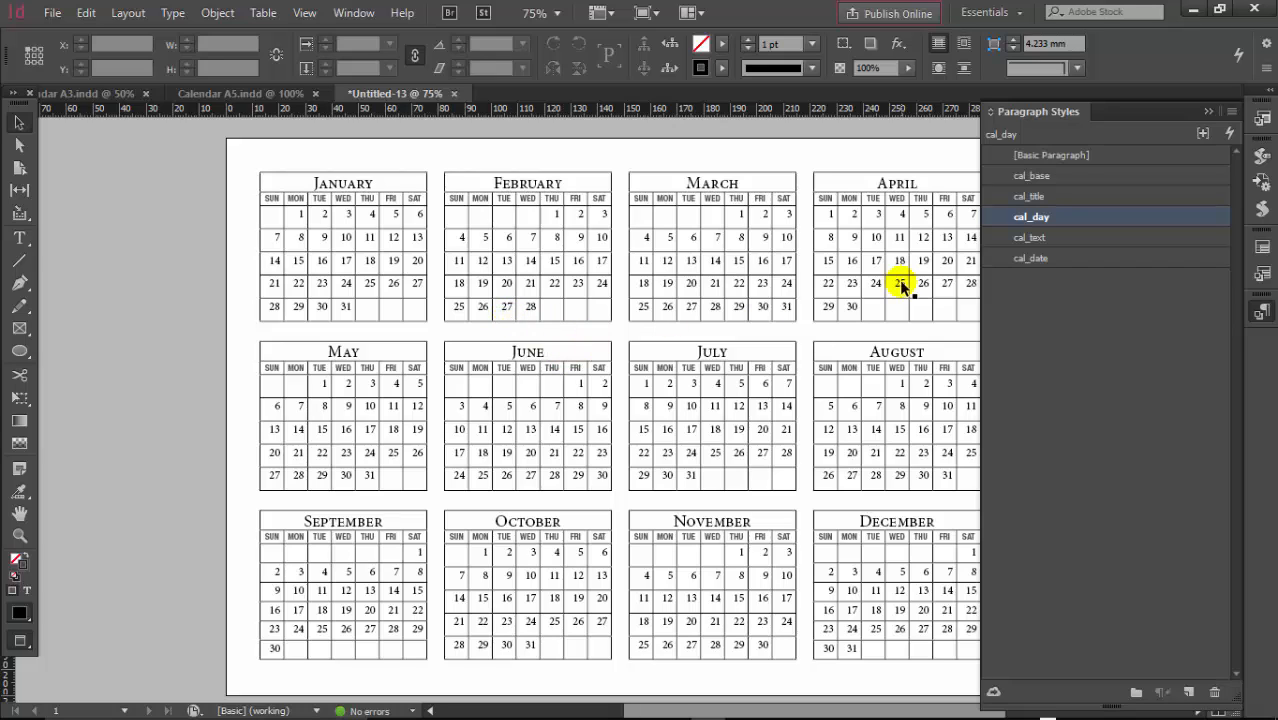
# Select the January title text and check which paragraph style it uses
pyautogui.click(19, 238)
pyautogui.click(343, 181)
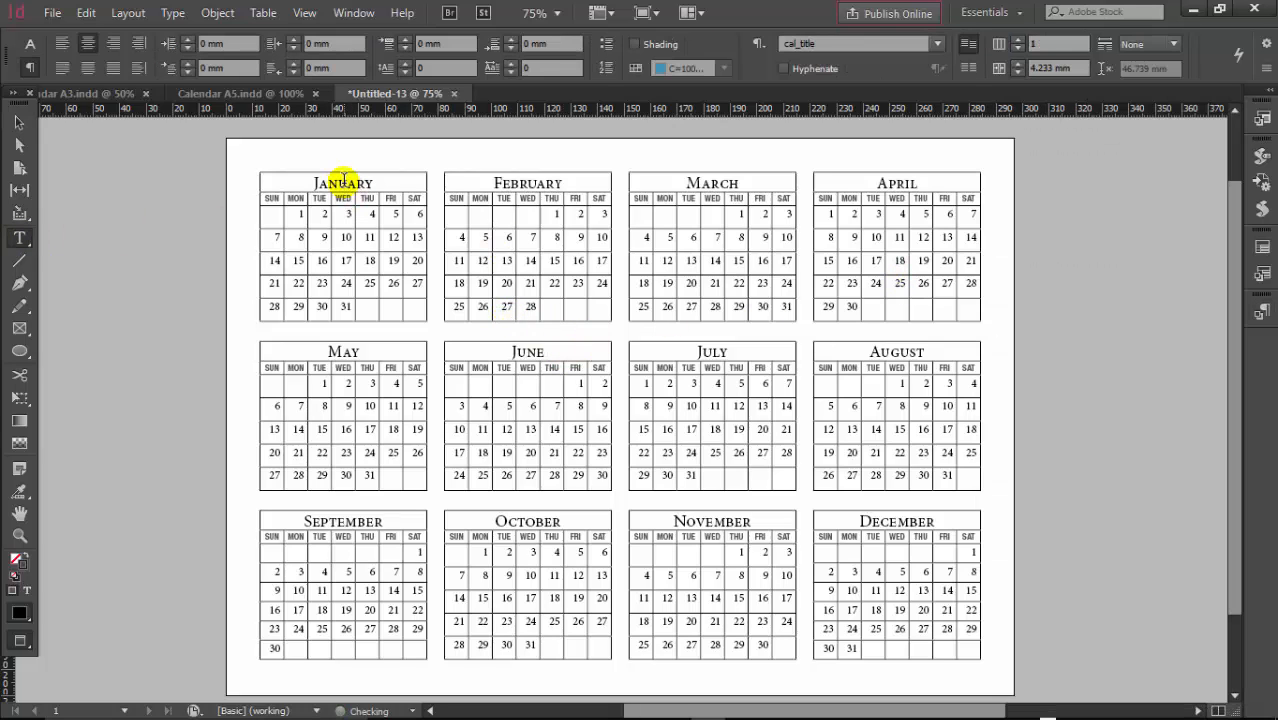
pyautogui.moveTo(308, 181); pyautogui.dragTo(372, 181)
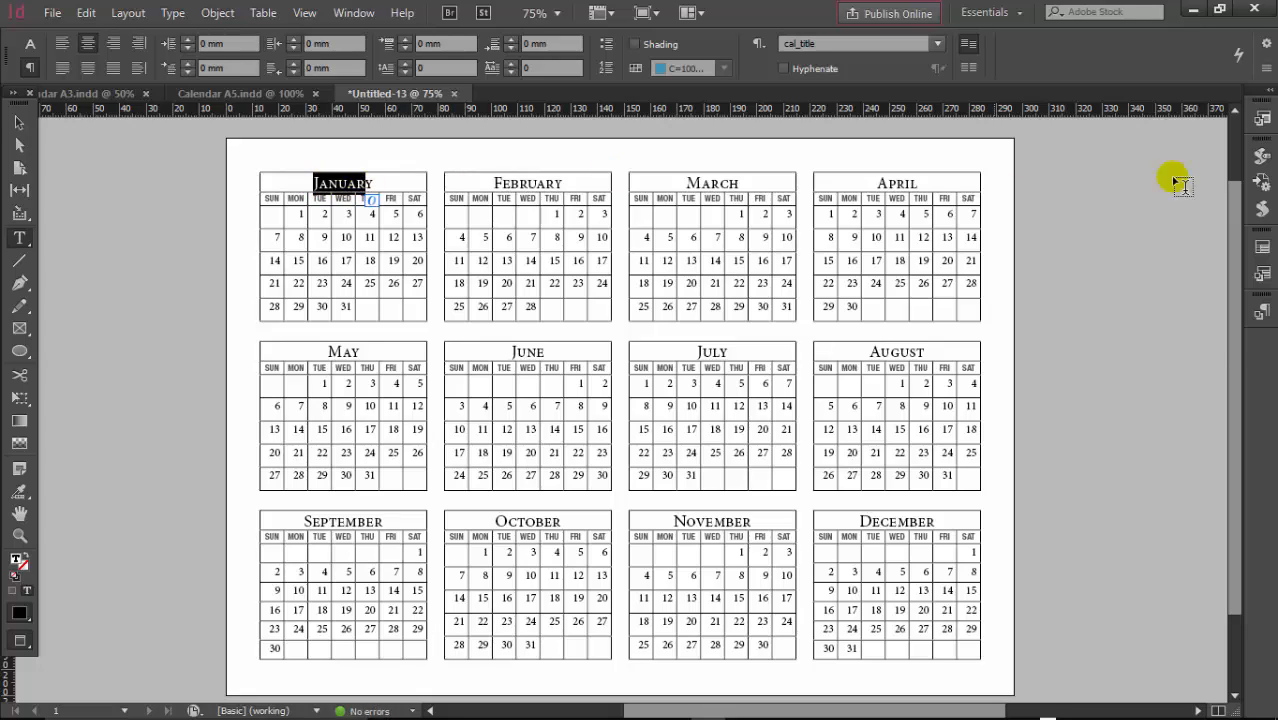
pyautogui.click(1260, 313)
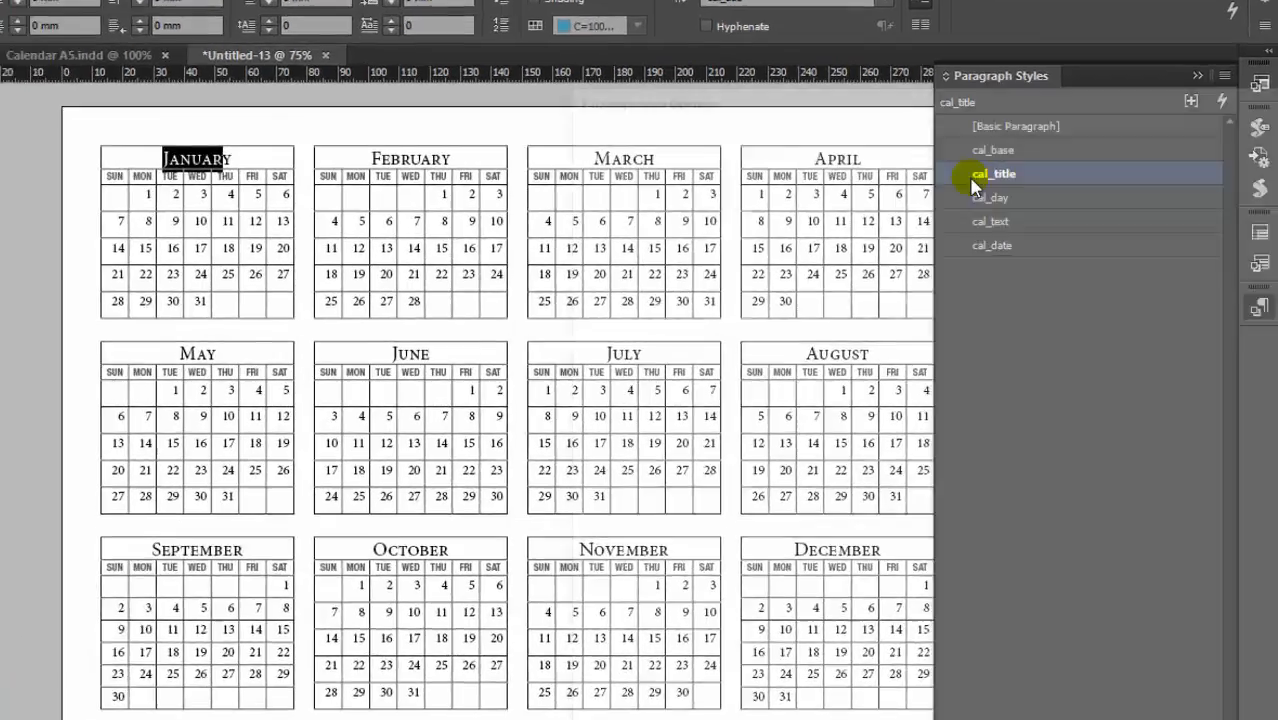
# Edit the cal_title paragraph style to use the Helvetica Neue LT Std font in 77 Bold Condensed
pyautogui.doubleClick(1020, 197)
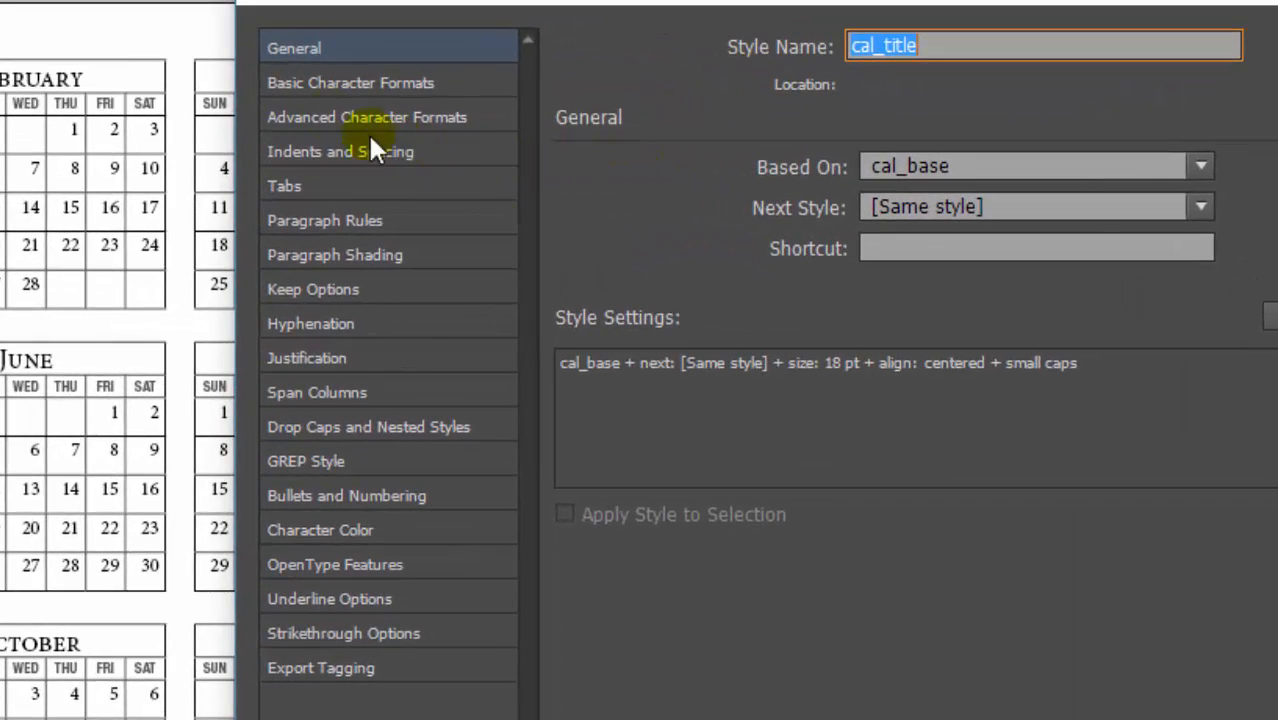
pyautogui.click(313, 85)
pyautogui.click(815, 180)
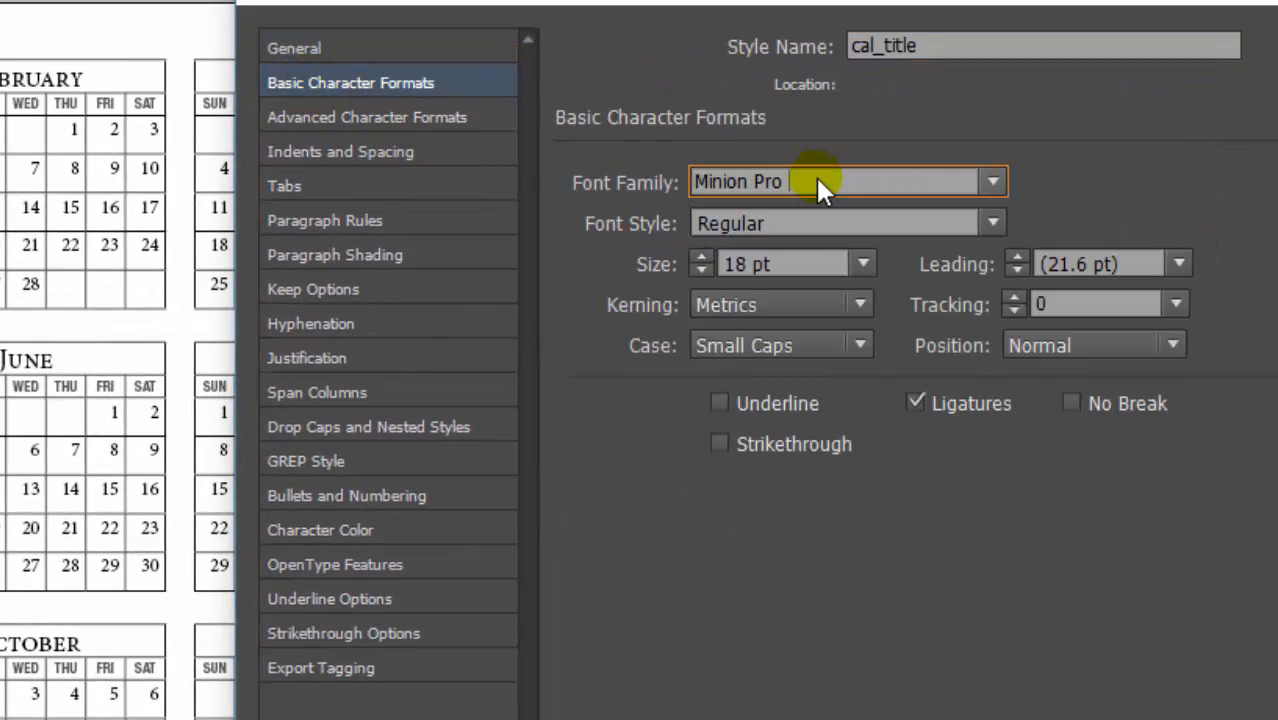
pyautogui.doubleClick(815, 180)
pyautogui.write('Helvetica Neue LT Std')
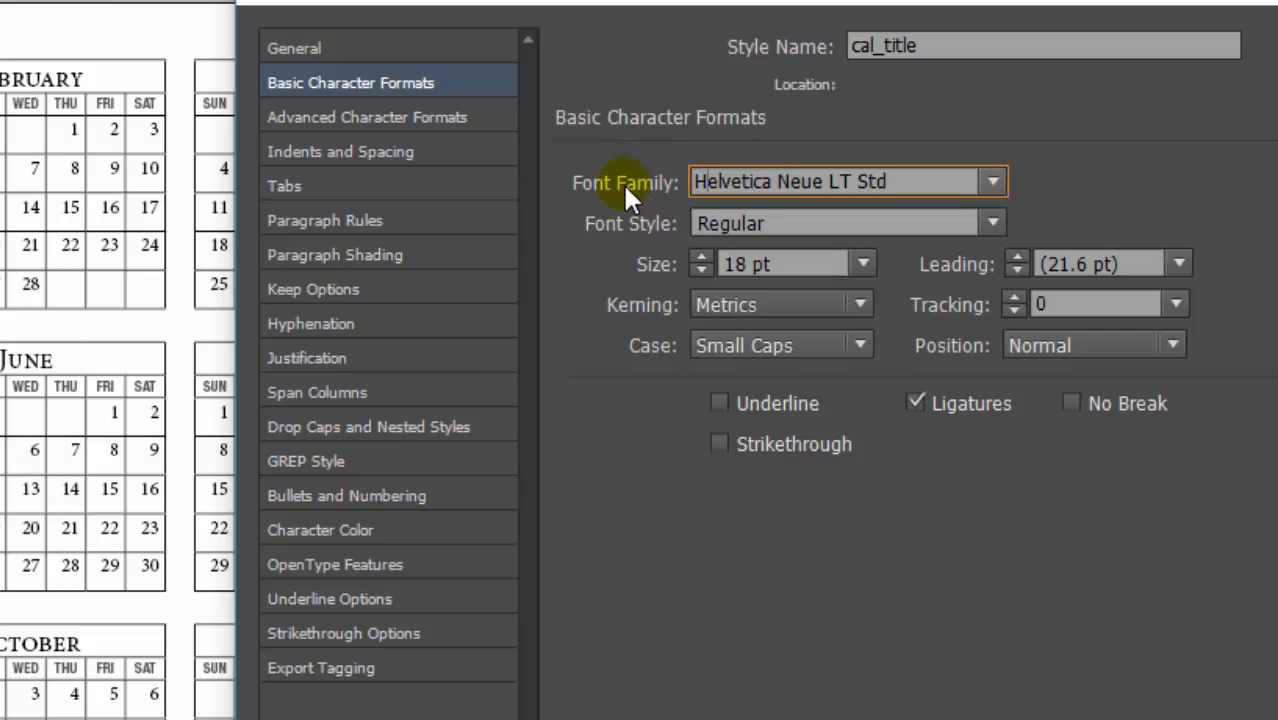
pyautogui.click(994, 222)
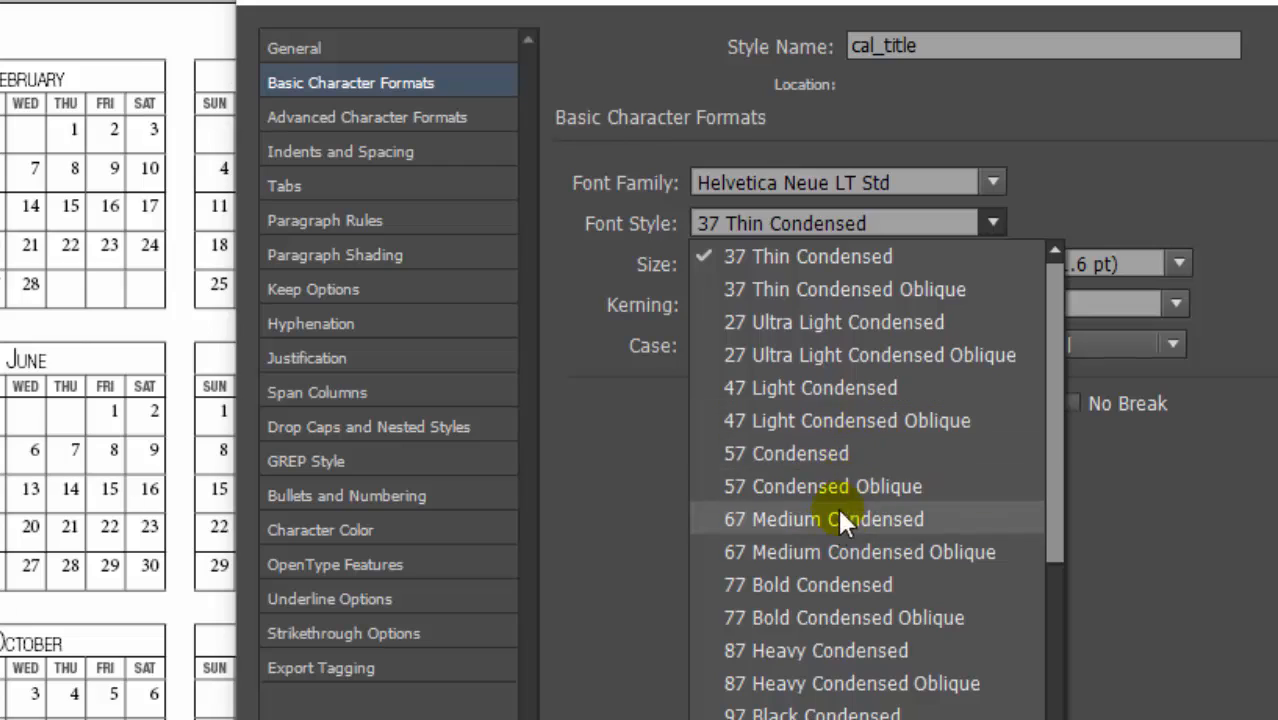
pyautogui.click(823, 584)
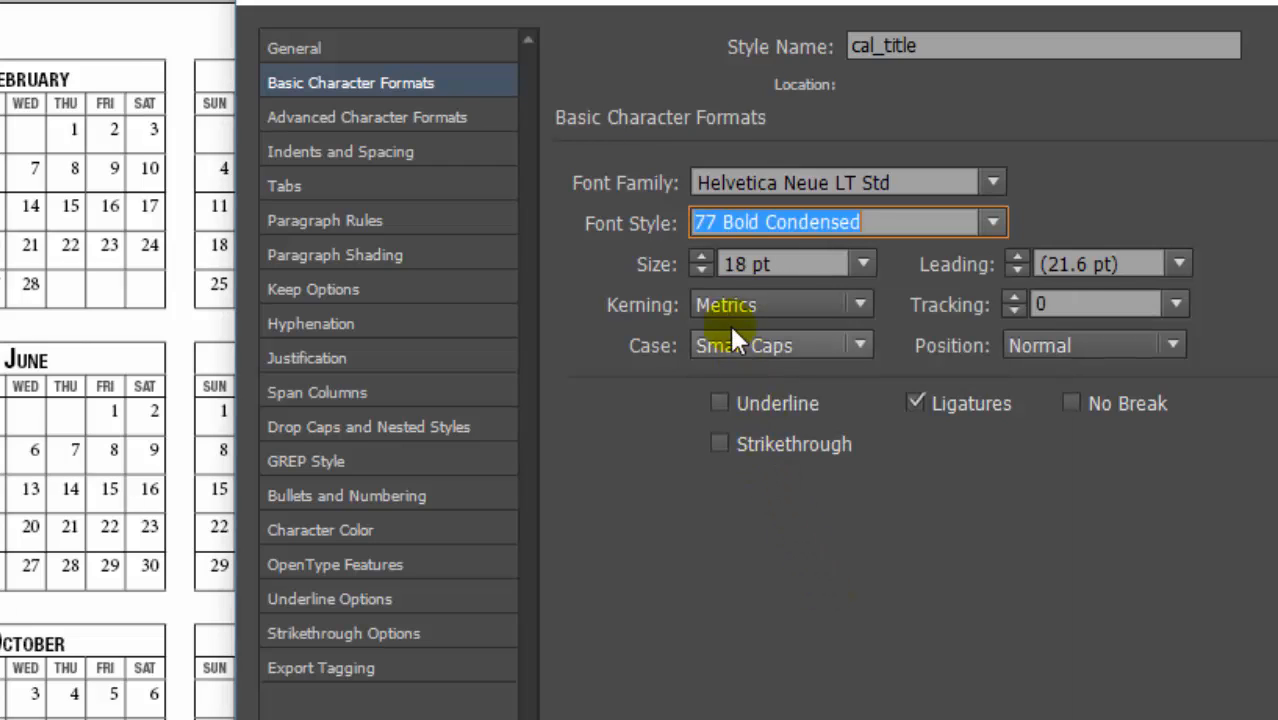
# Set the cal_title style's case to All Caps and its size to 14 pt
pyautogui.click(703, 270)
pyautogui.click(703, 271)
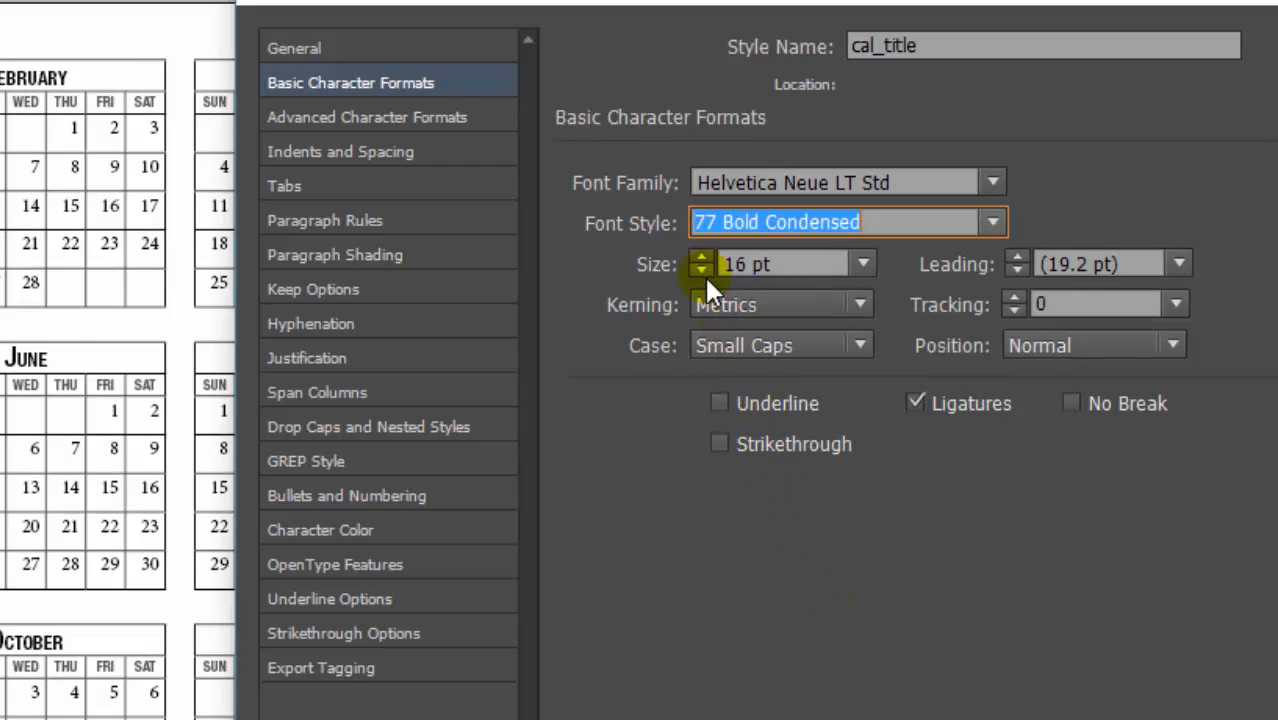
pyautogui.click(702, 272)
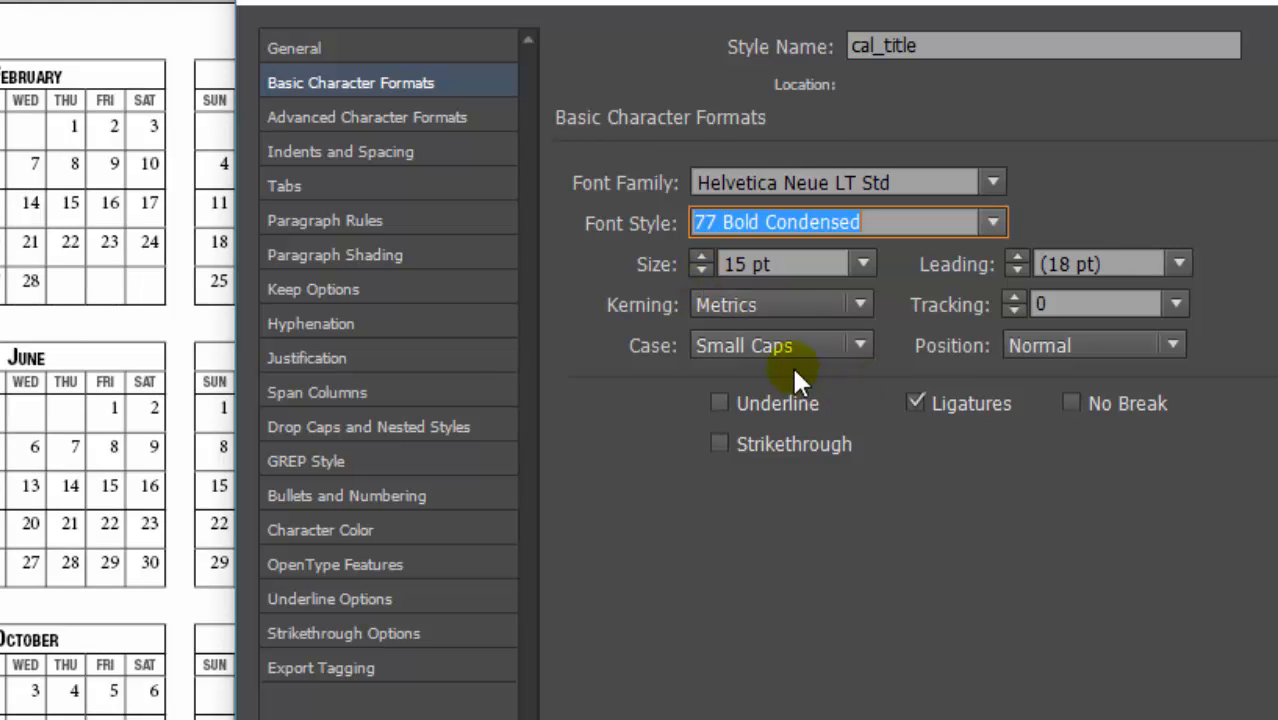
pyautogui.click(771, 346)
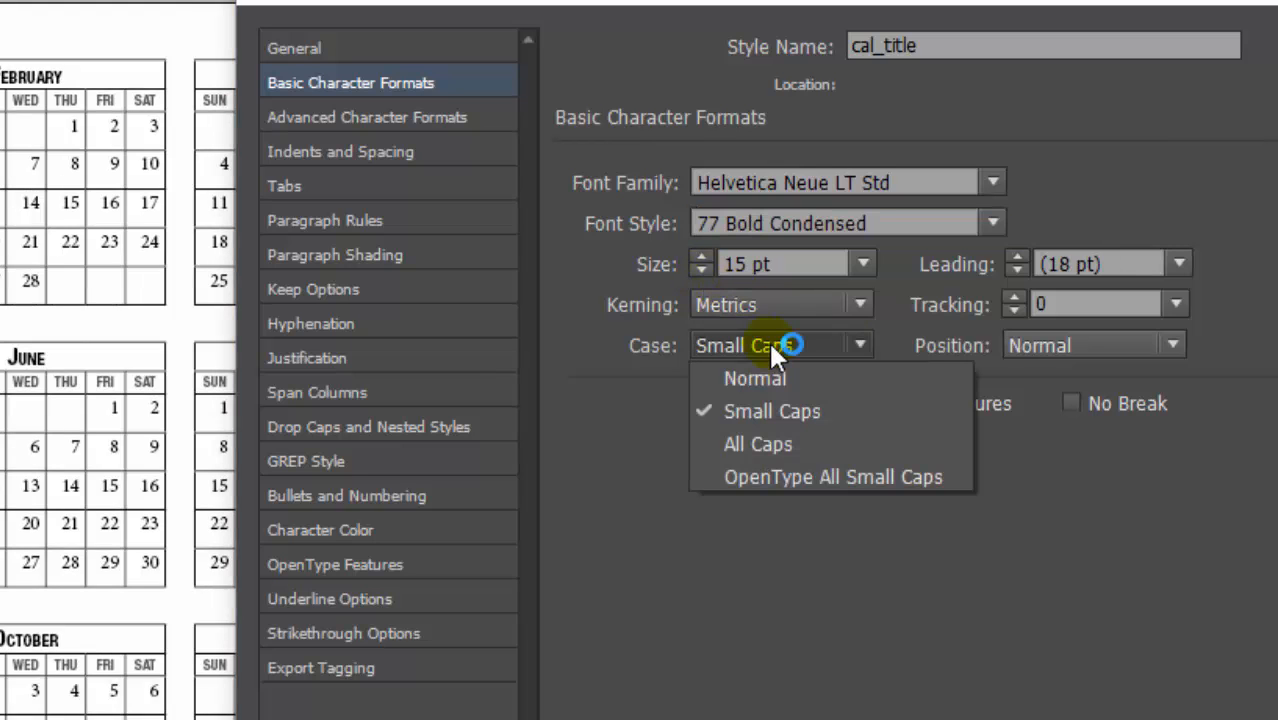
pyautogui.click(758, 444)
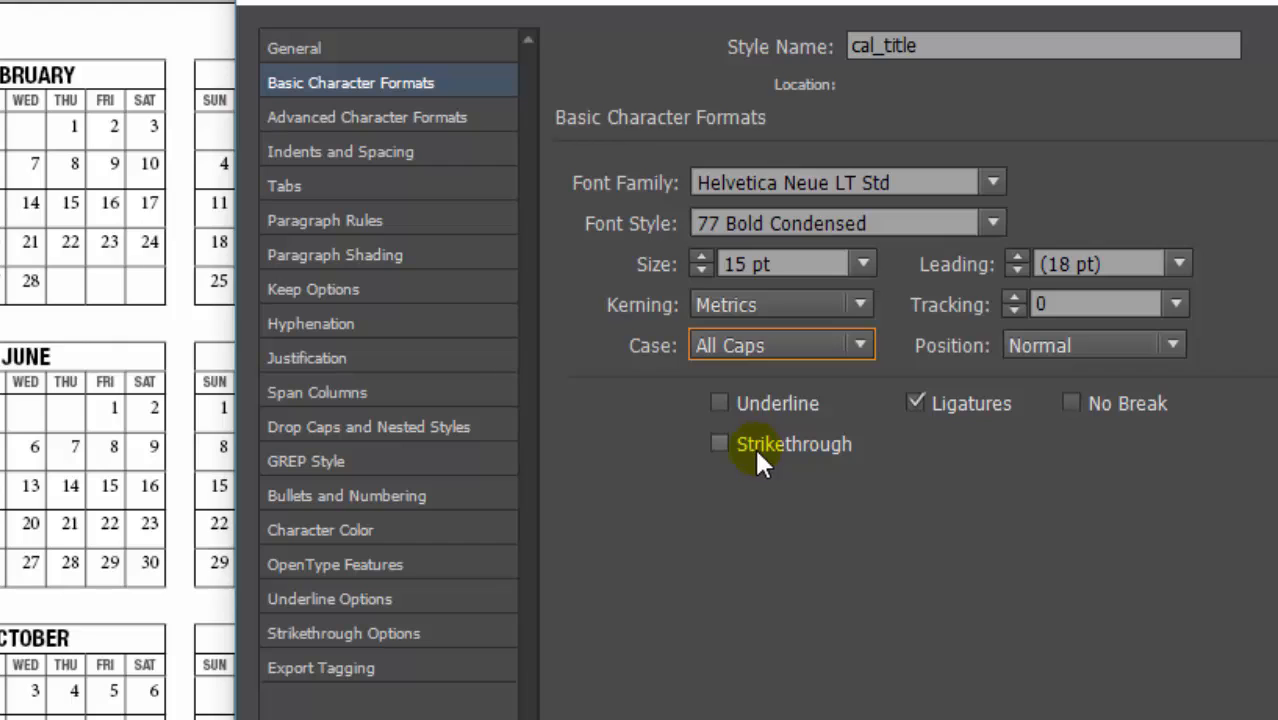
pyautogui.click(703, 271)
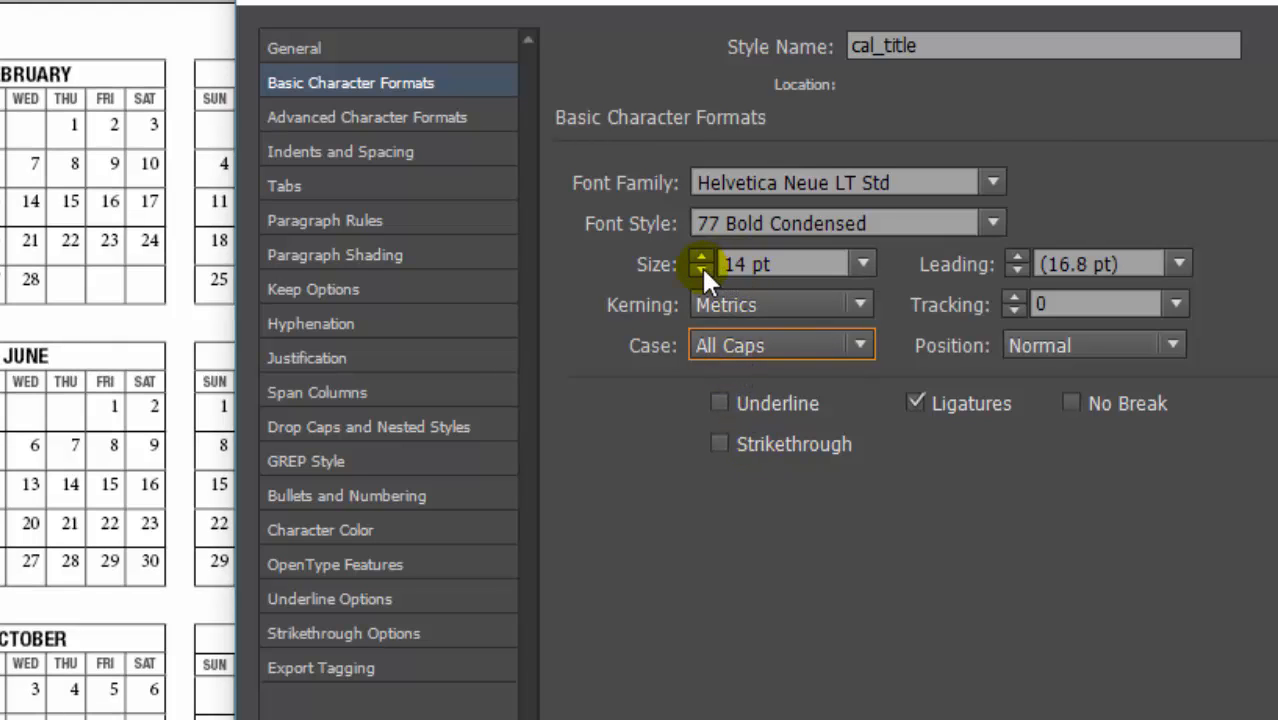
# Keep the cal_title style's size at 14 pt, set its character color to C=100 M=90 Y=10 K=0 and apply the changes
pyautogui.click(703, 271)
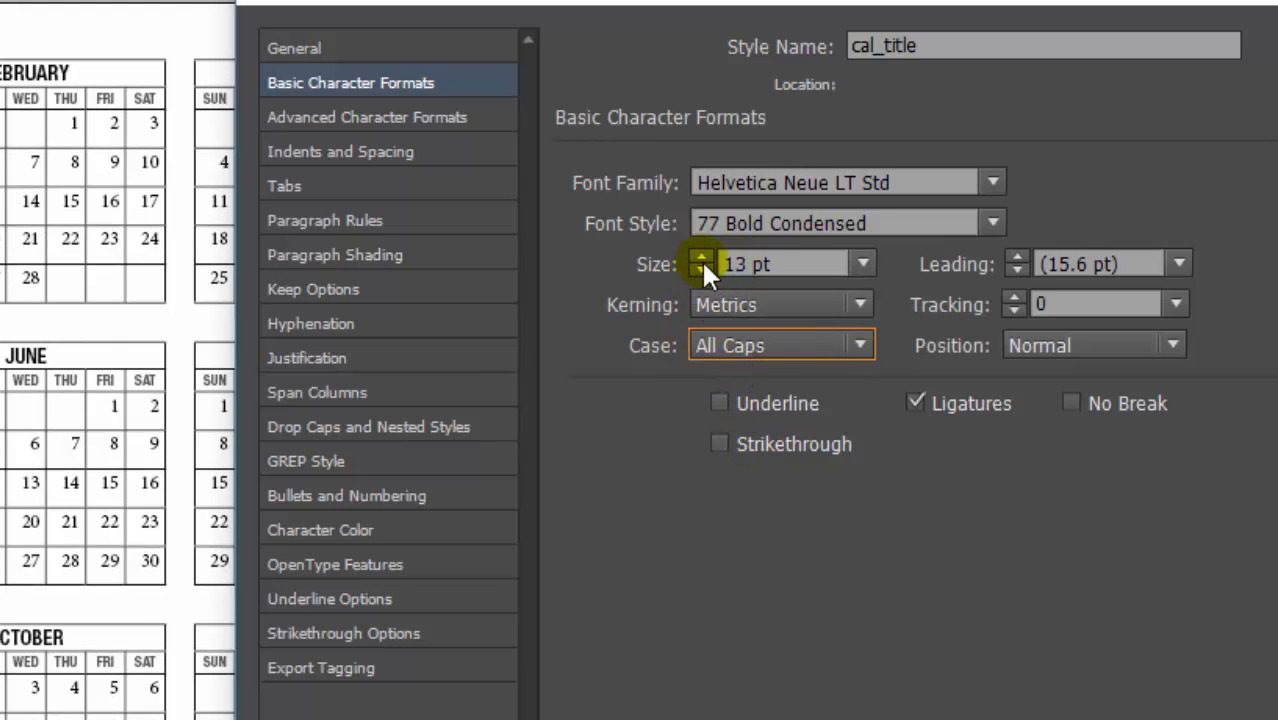
pyautogui.click(703, 261)
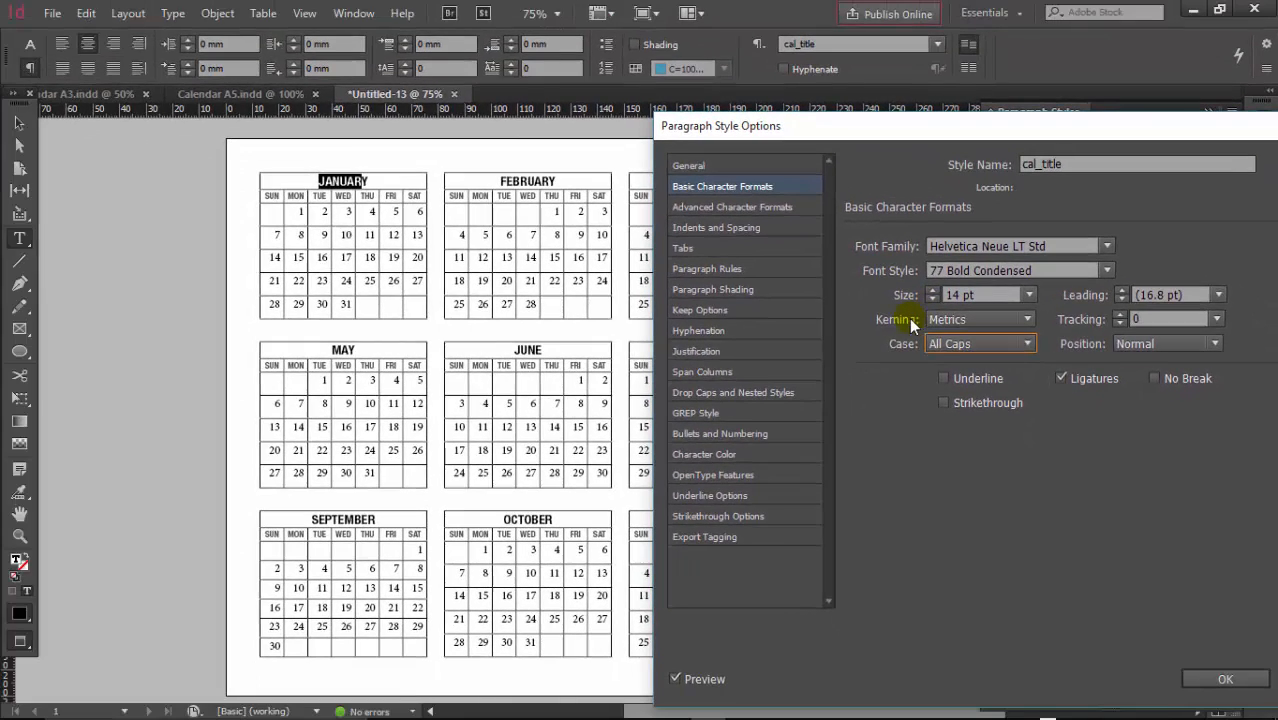
pyautogui.click(588, 447)
pyautogui.click(733, 455)
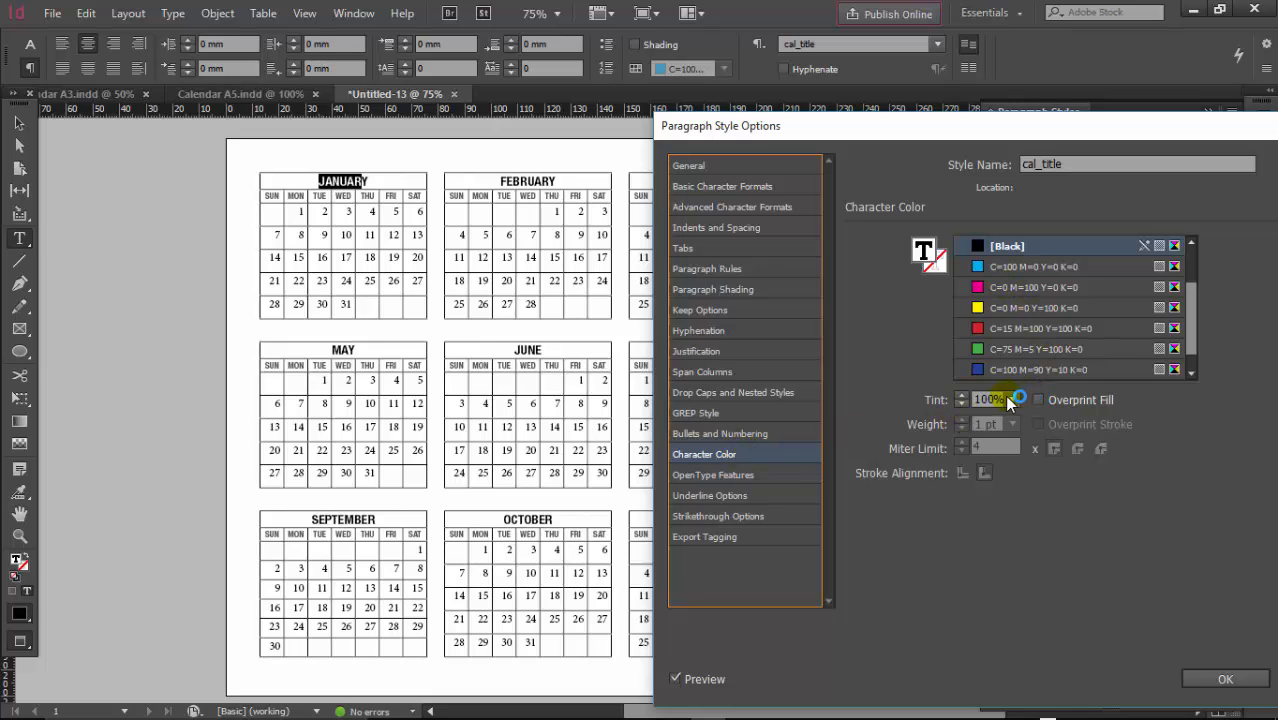
pyautogui.click(1027, 370)
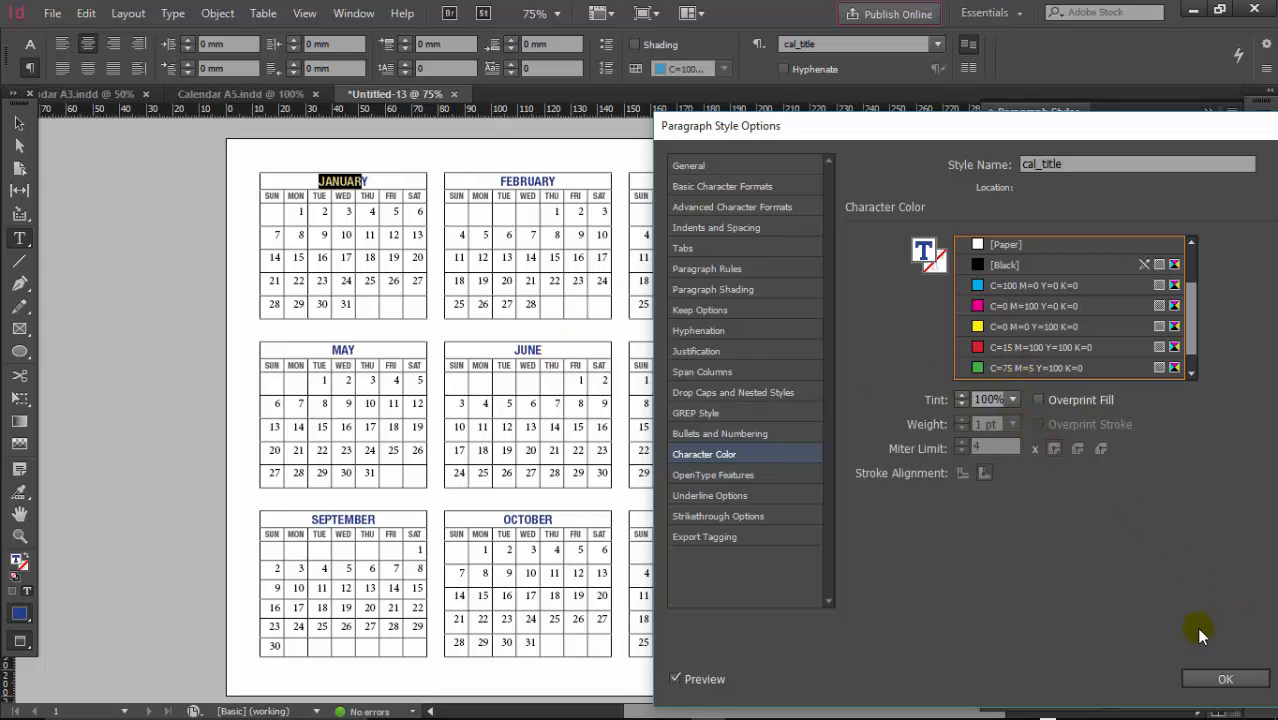
pyautogui.click(1210, 682)
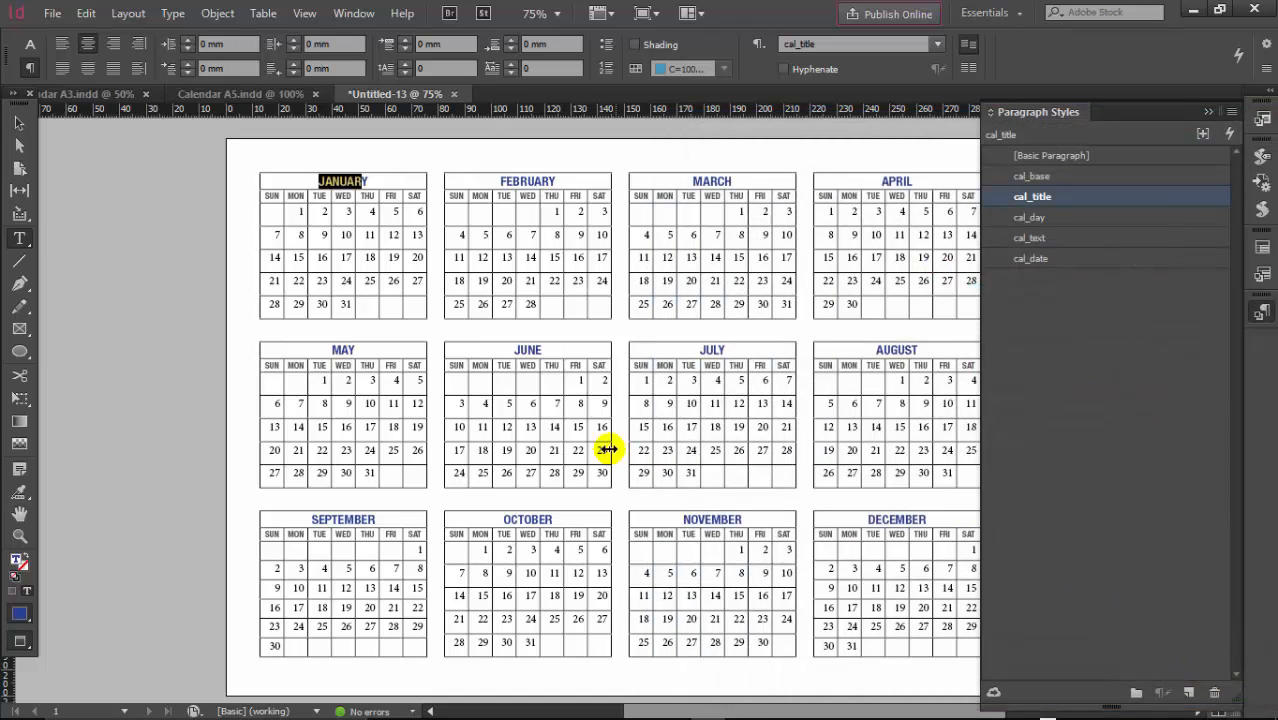
# Select June dates 1 and 2 and set their cal_date paragraph style to Helvetica Neue LT Std, 37 Thin Condensed, All Caps
pyautogui.moveTo(580, 381); pyautogui.dragTo(605, 385)
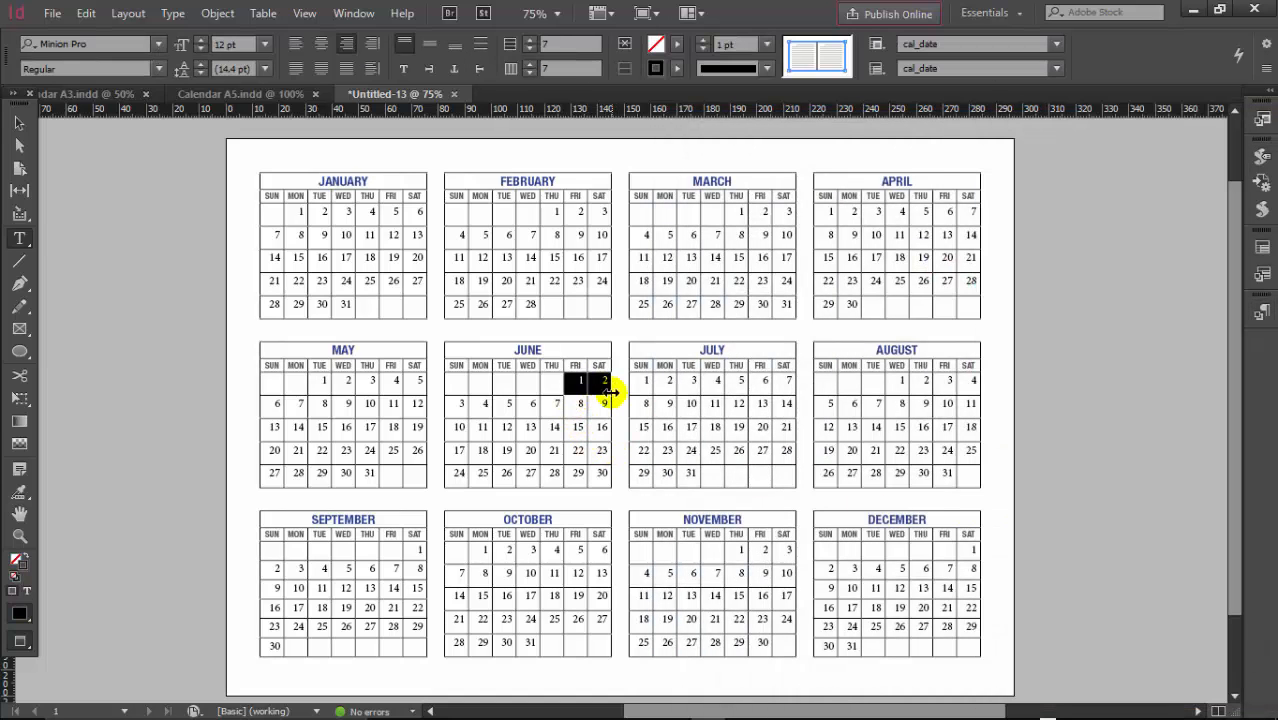
pyautogui.click(1262, 315)
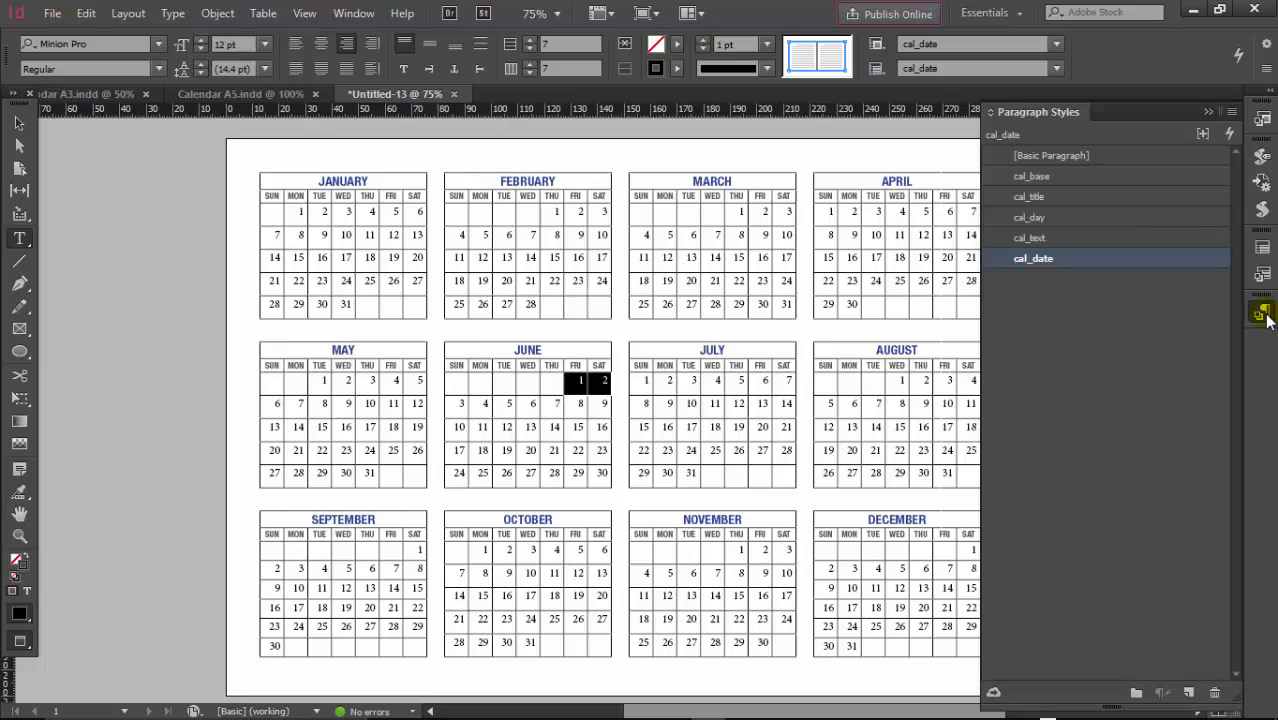
pyautogui.click(1034, 258)
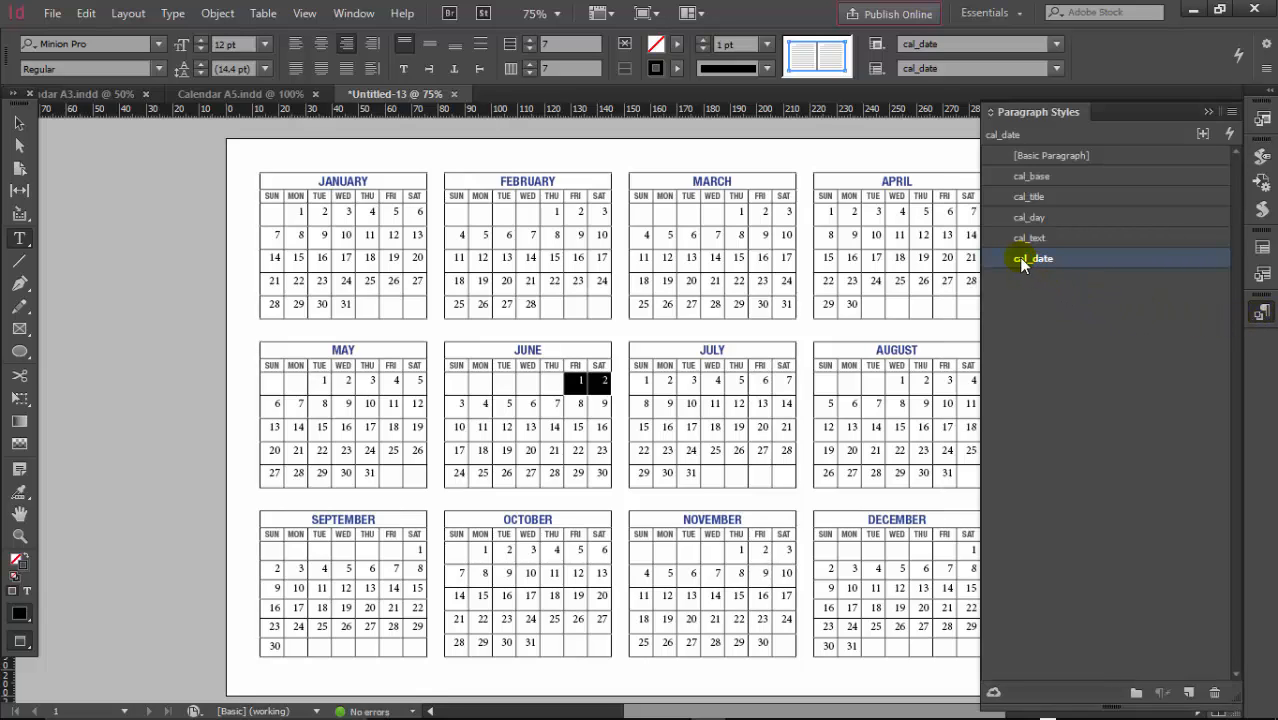
pyautogui.doubleClick(1020, 260)
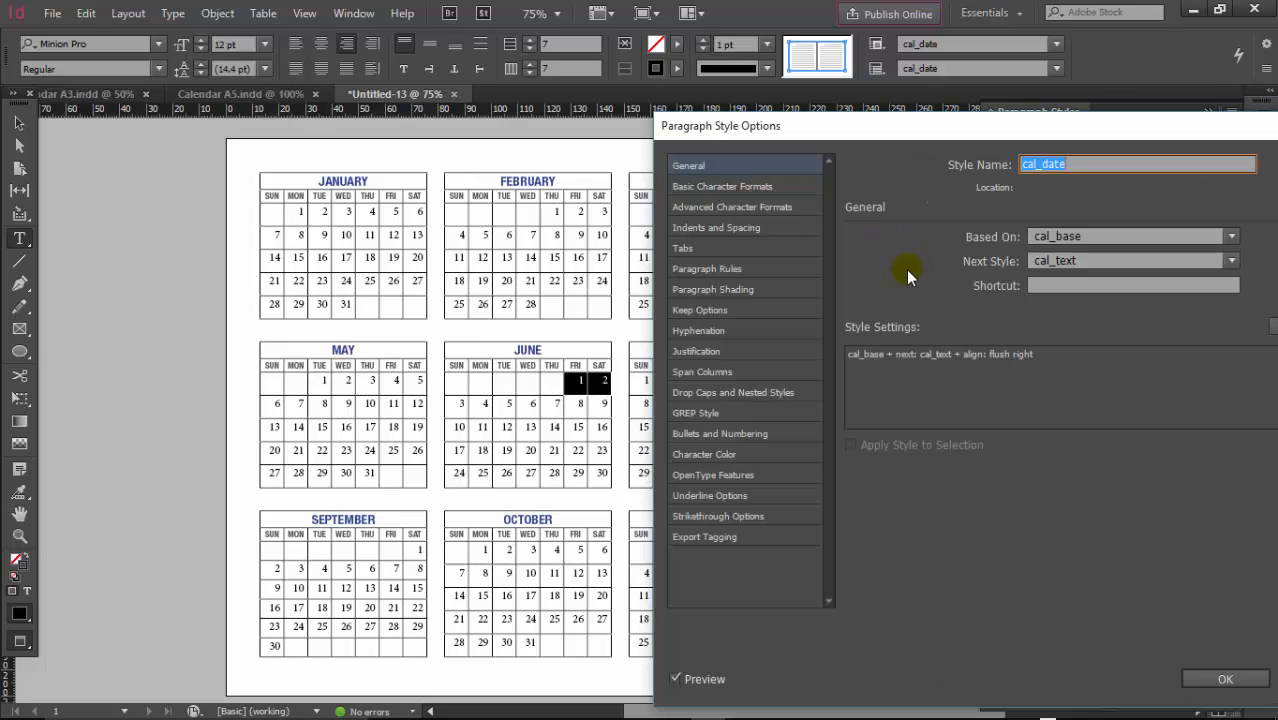
pyautogui.click(687, 188)
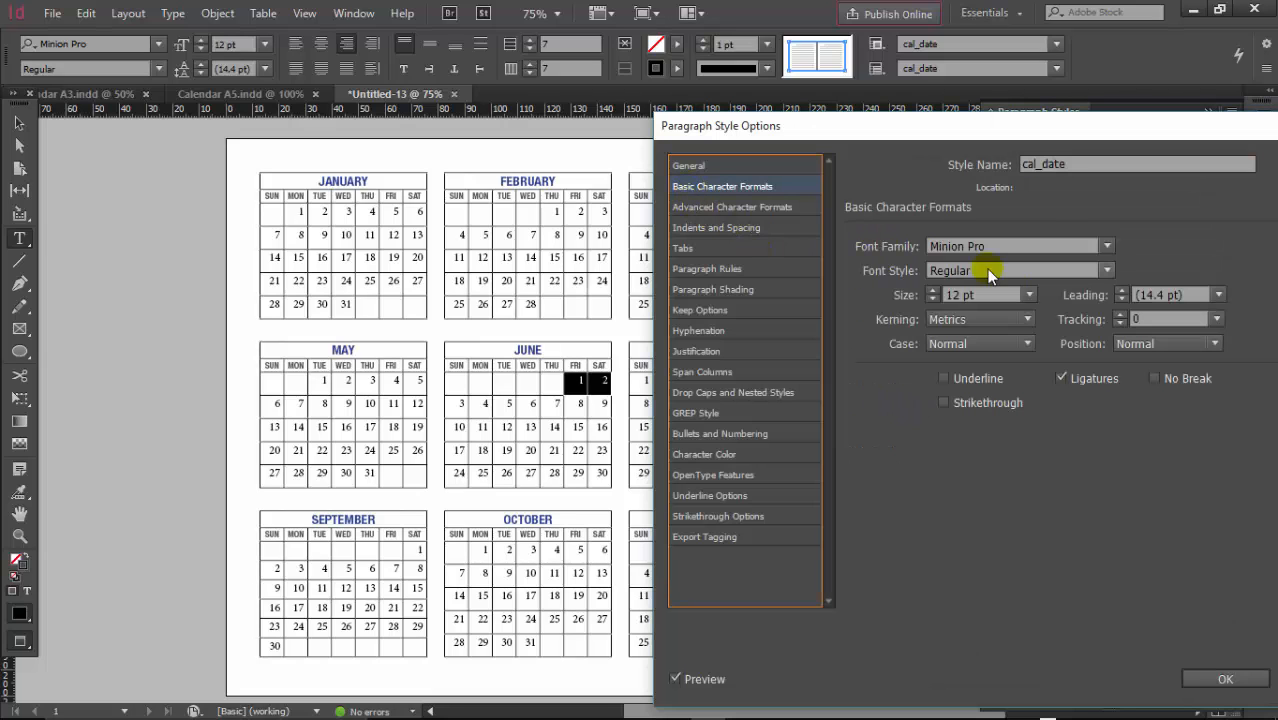
pyautogui.click(1038, 243)
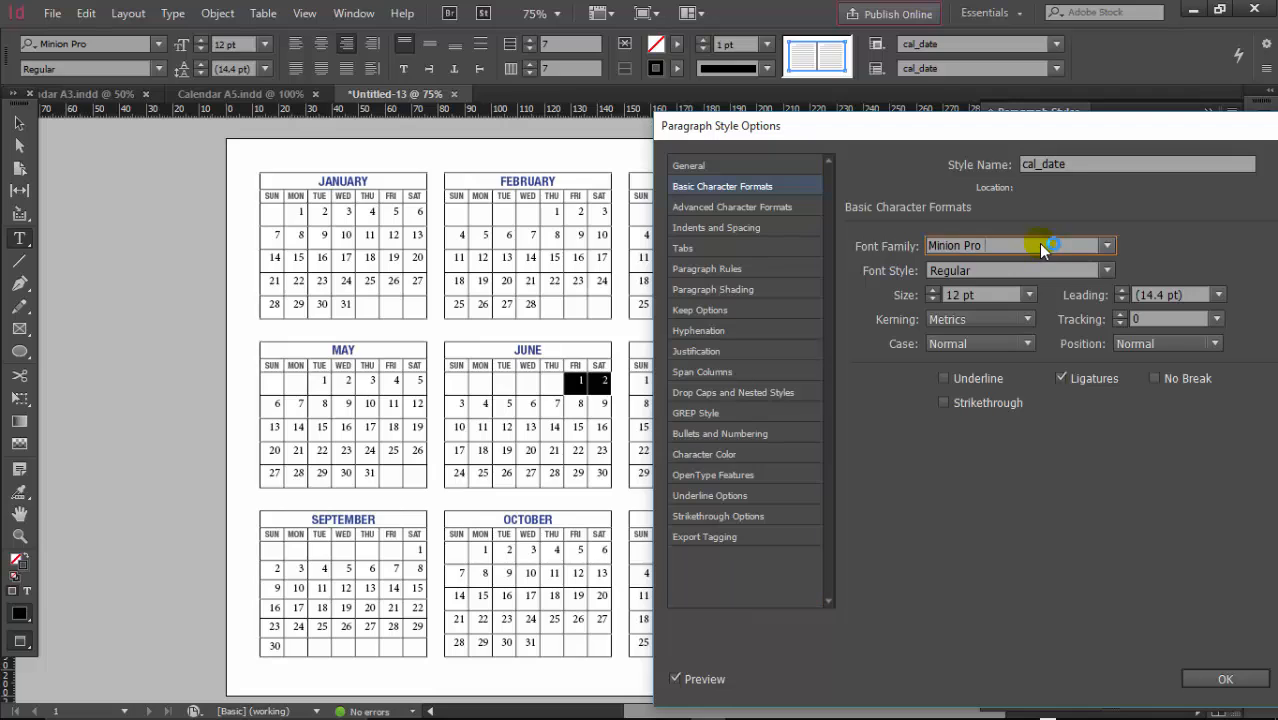
pyautogui.write('Helvetica Neue LT Std')
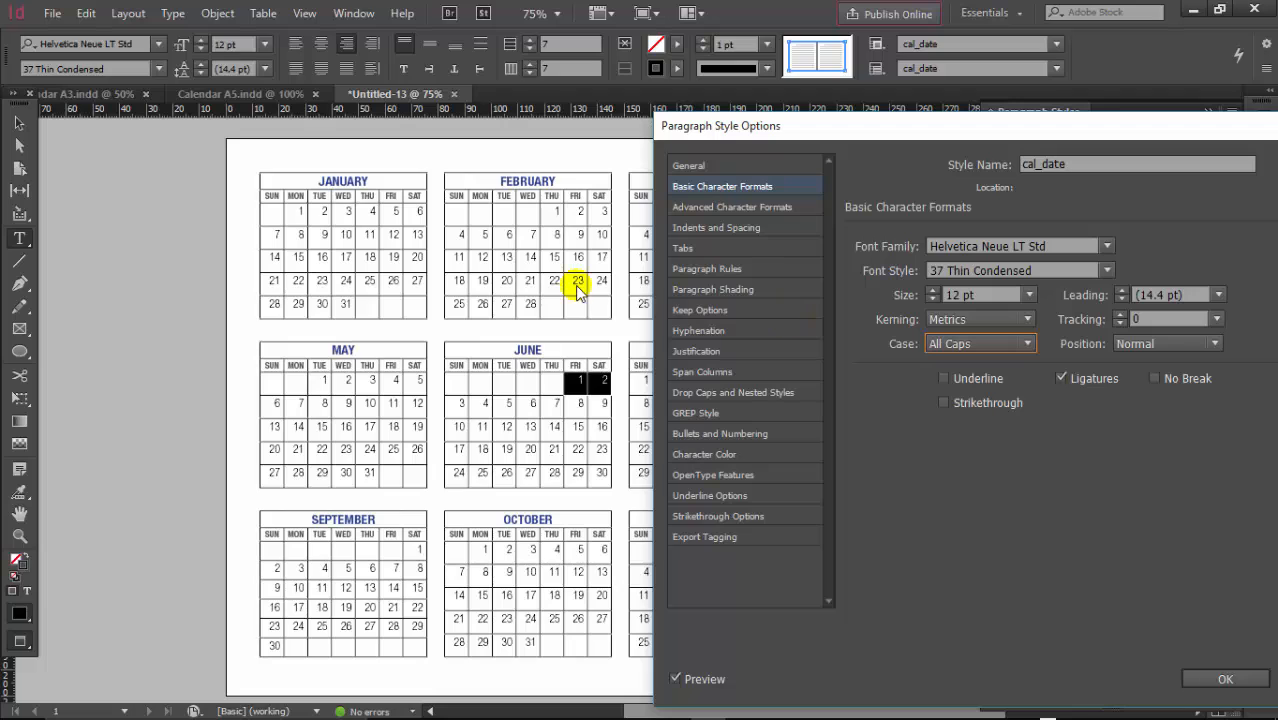
# Set the cal_date paragraph style's alignment to Center
pyautogui.click(725, 230)
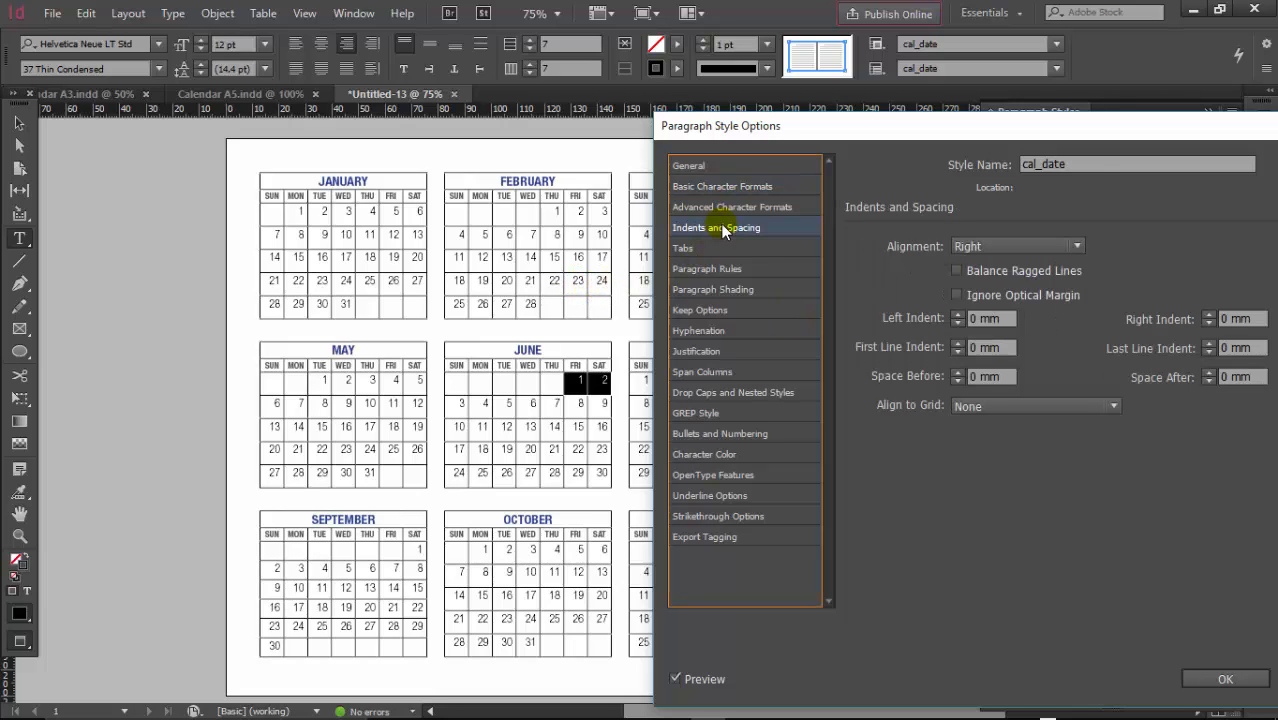
pyautogui.click(1010, 247)
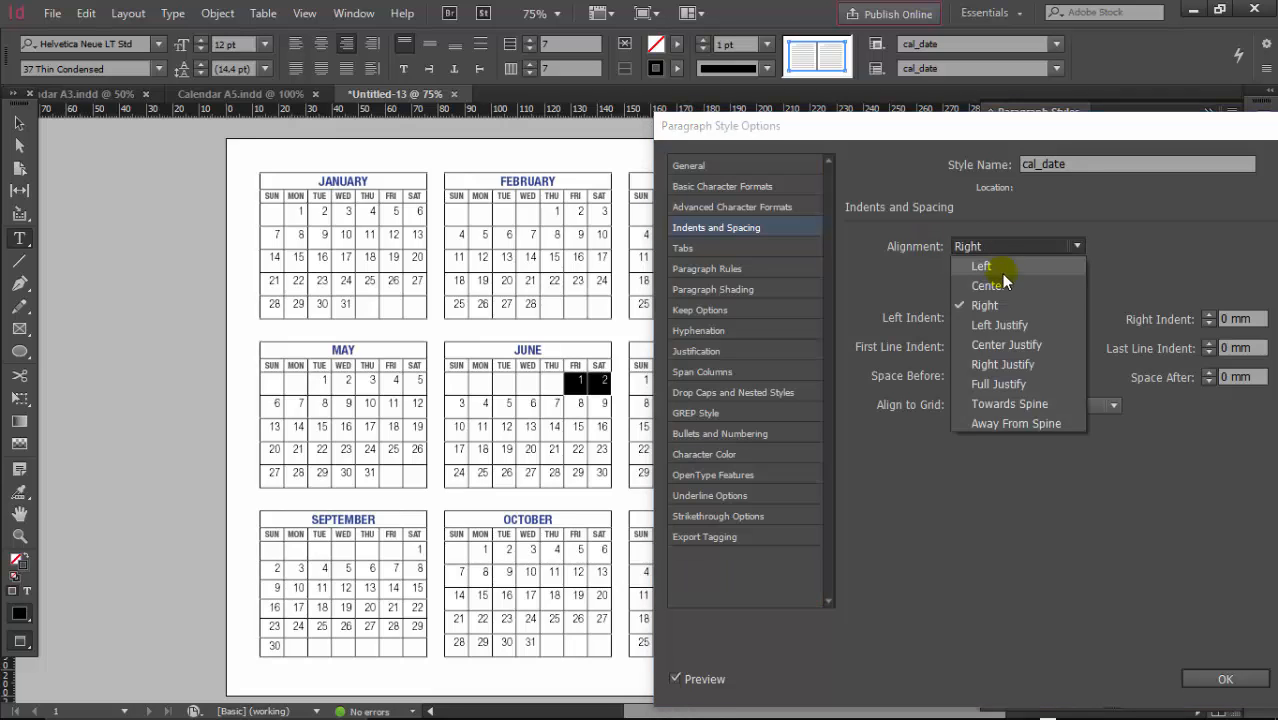
pyautogui.click(1004, 285)
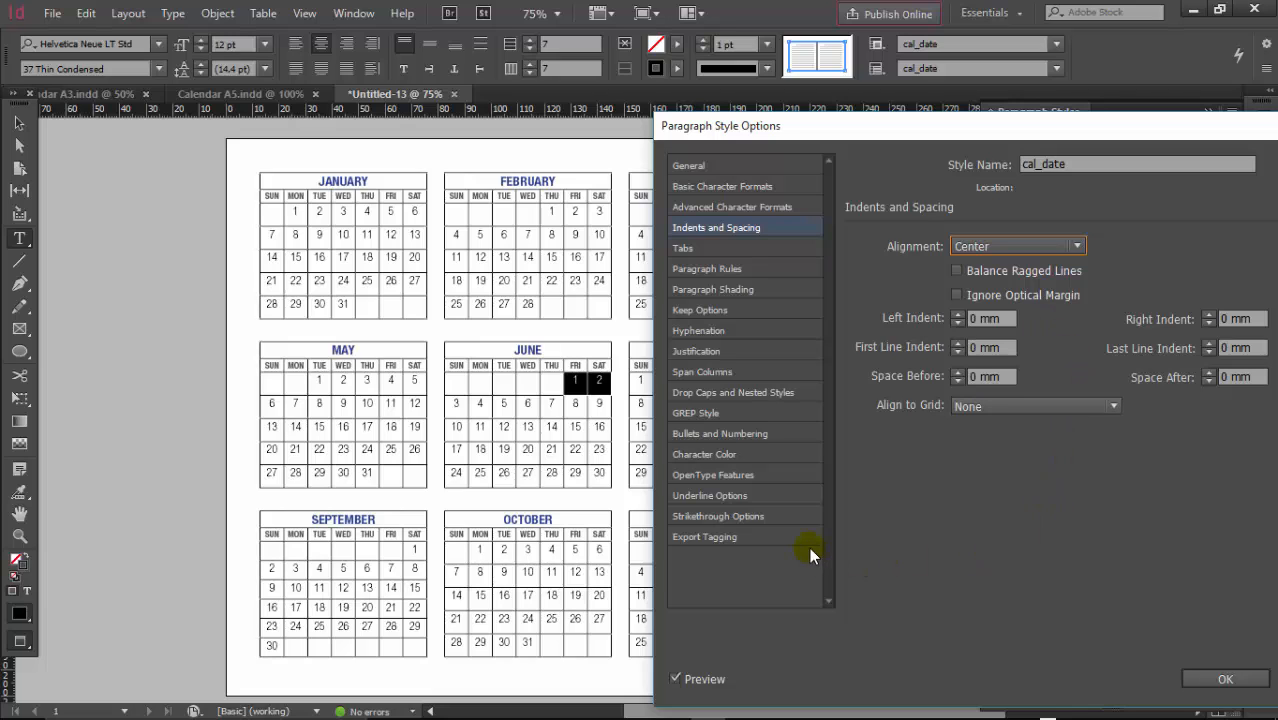
# Try an 80% tint for the cal_date style's [Black] text, return it to 100% and apply the style changes
pyautogui.click(742, 455)
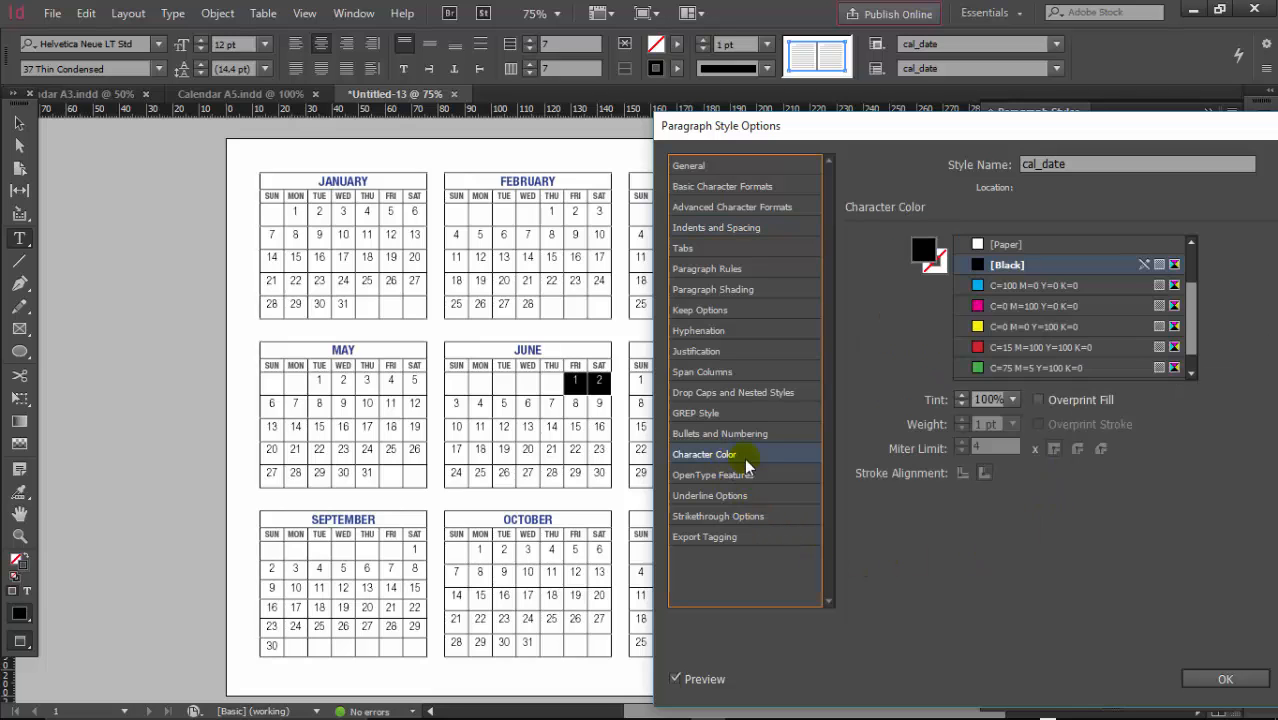
pyautogui.click(1014, 401)
pyautogui.click(1008, 577)
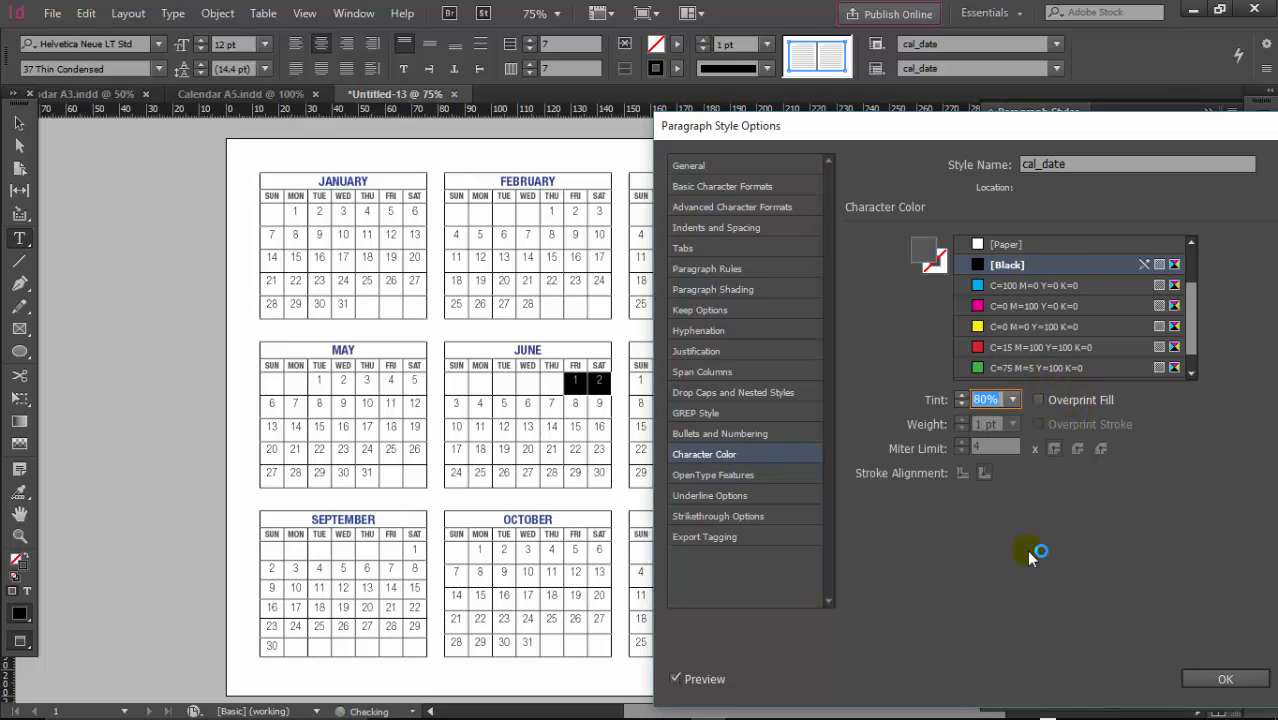
pyautogui.click(1013, 399)
pyautogui.click(1006, 612)
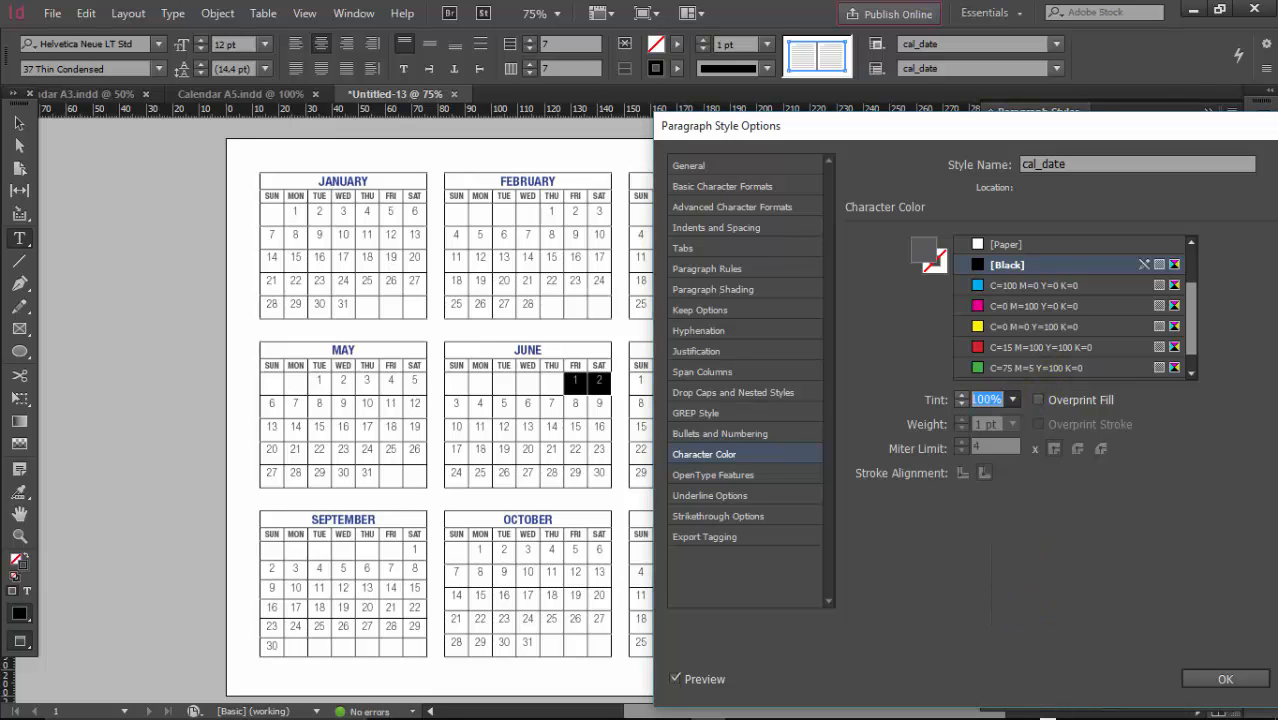
pyautogui.click(1211, 678)
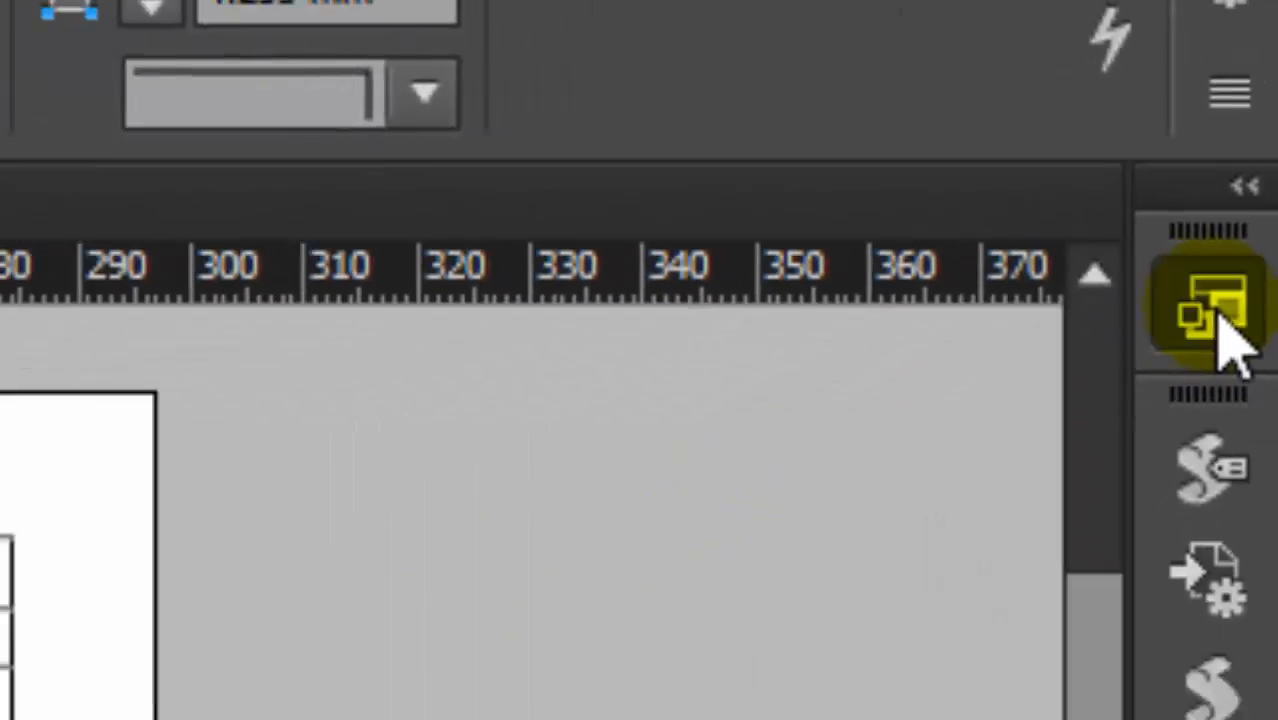
# Open the cal_base cell style for editing at its stroke and fill settings, with the dialog moved clear of the calendar
pyautogui.click(1190, 440)
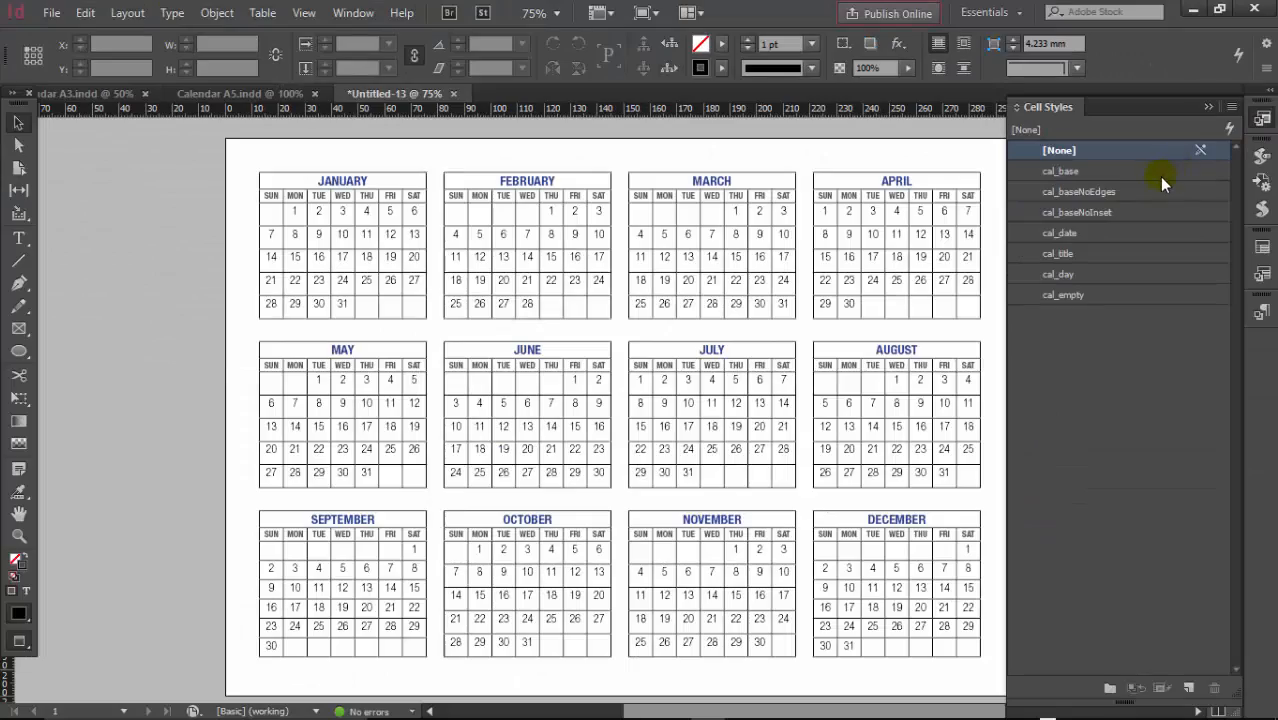
pyautogui.click(1052, 172)
pyautogui.doubleClick(1045, 170)
pyautogui.click(910, 102)
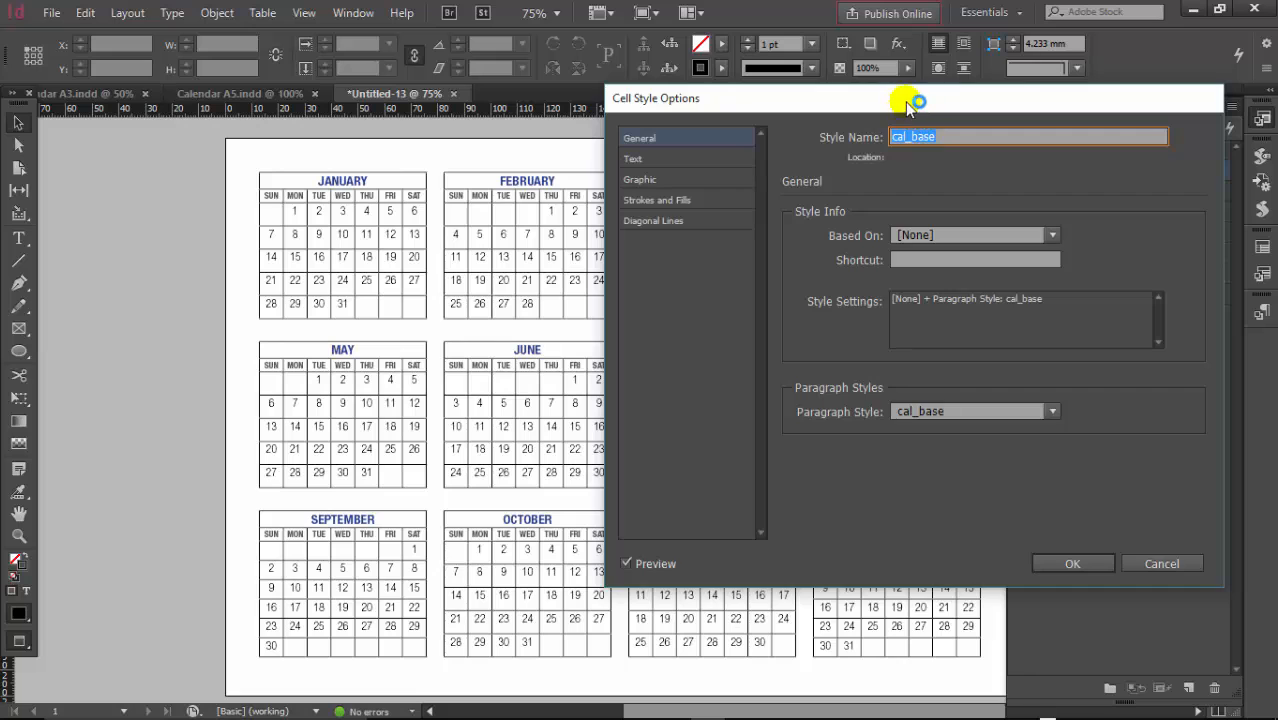
pyautogui.moveTo(910, 102); pyautogui.dragTo(1055, 149)
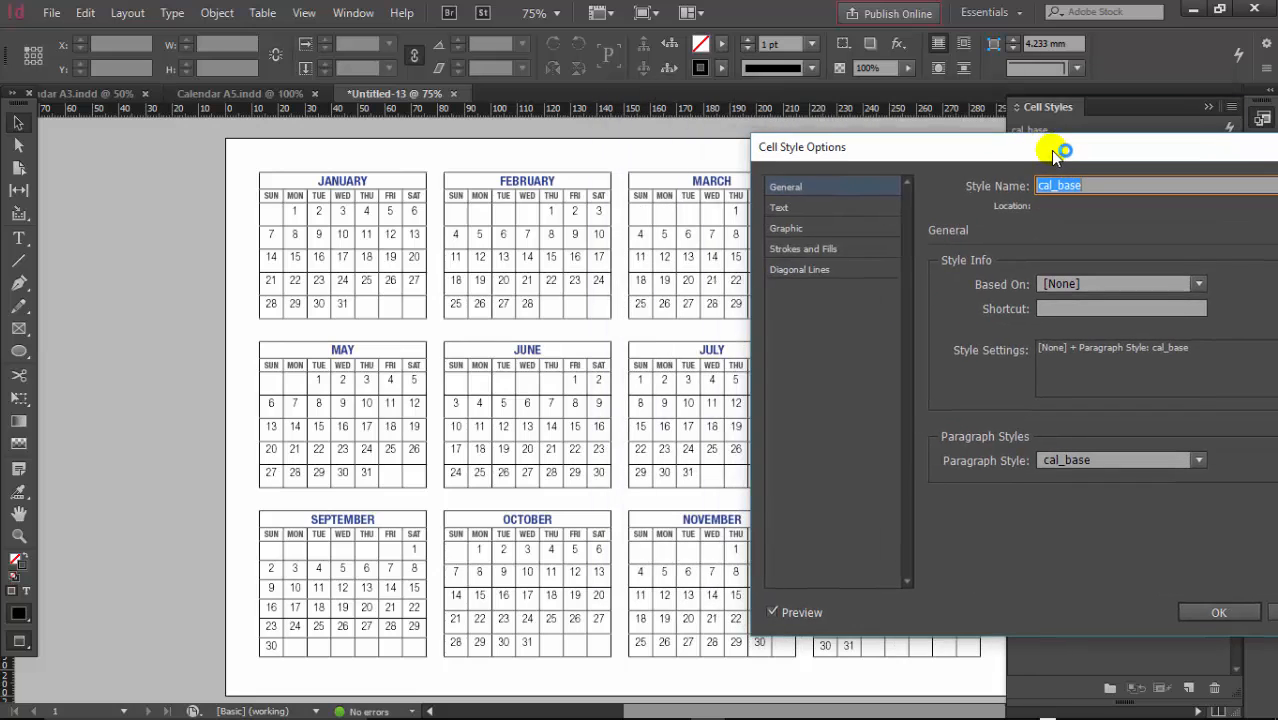
pyautogui.click(801, 207)
pyautogui.click(795, 229)
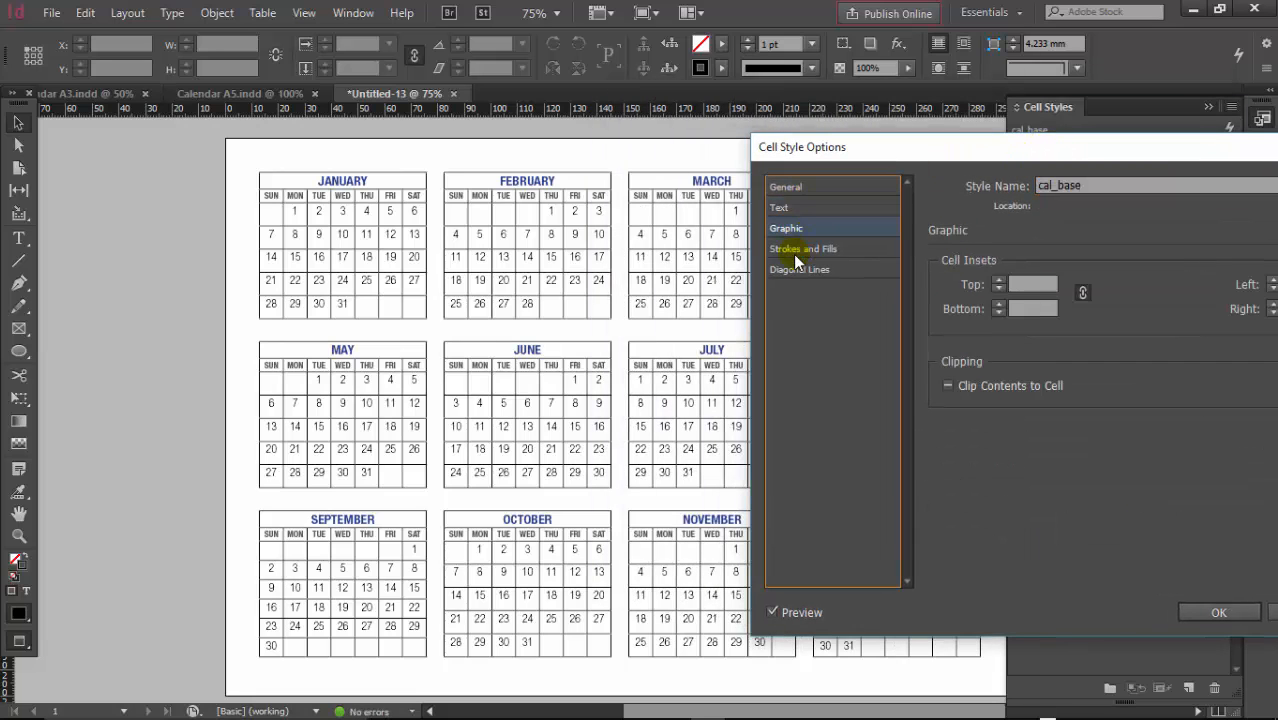
pyautogui.click(795, 249)
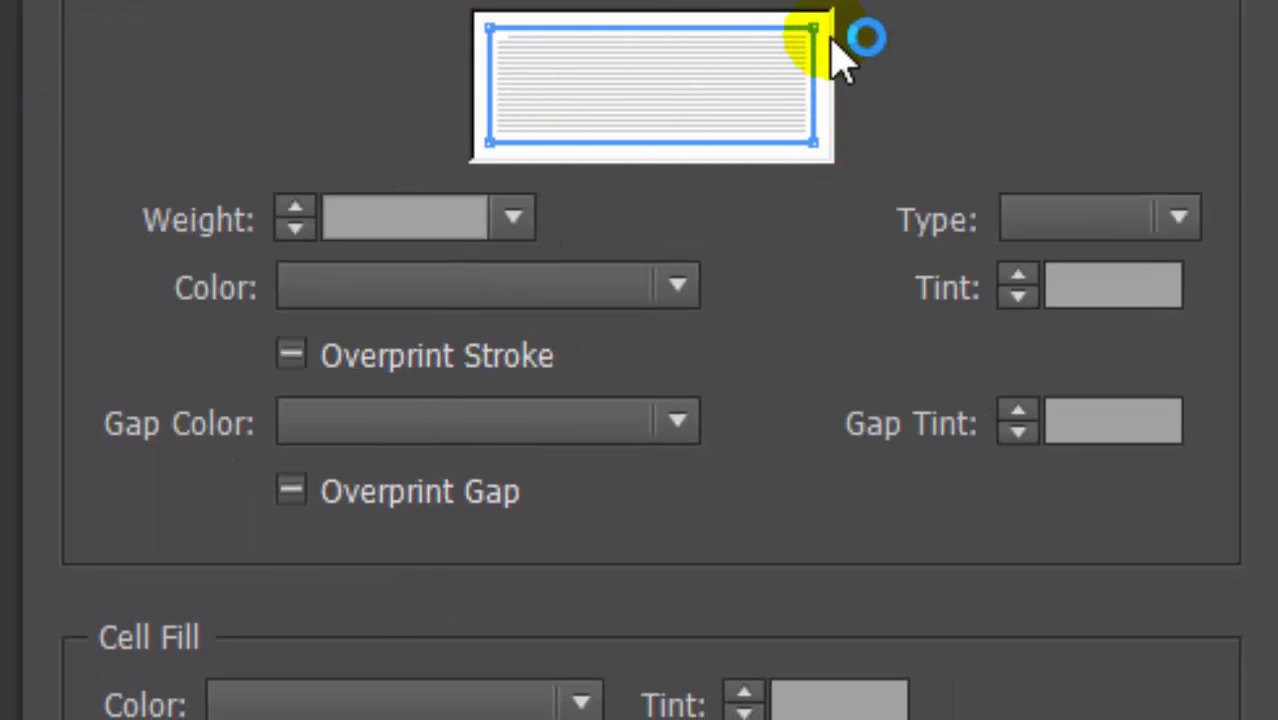
pyautogui.click(620, 30)
pyautogui.click(490, 85)
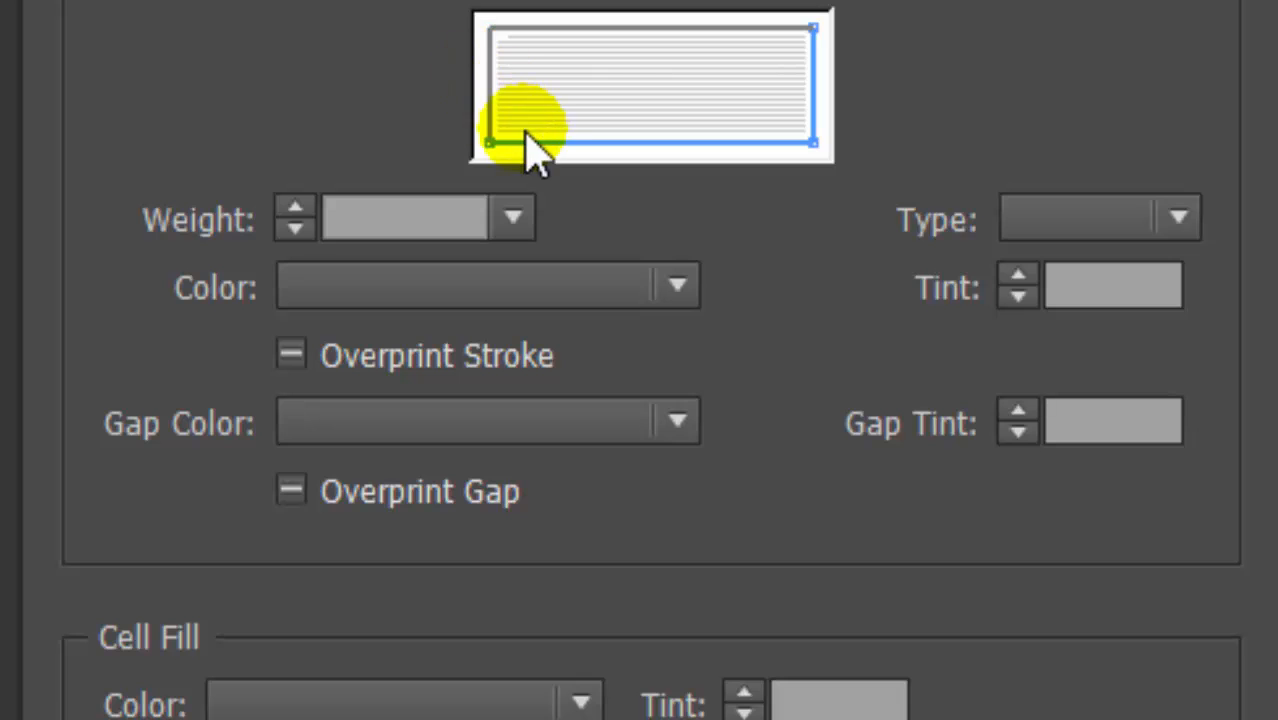
pyautogui.click(816, 100)
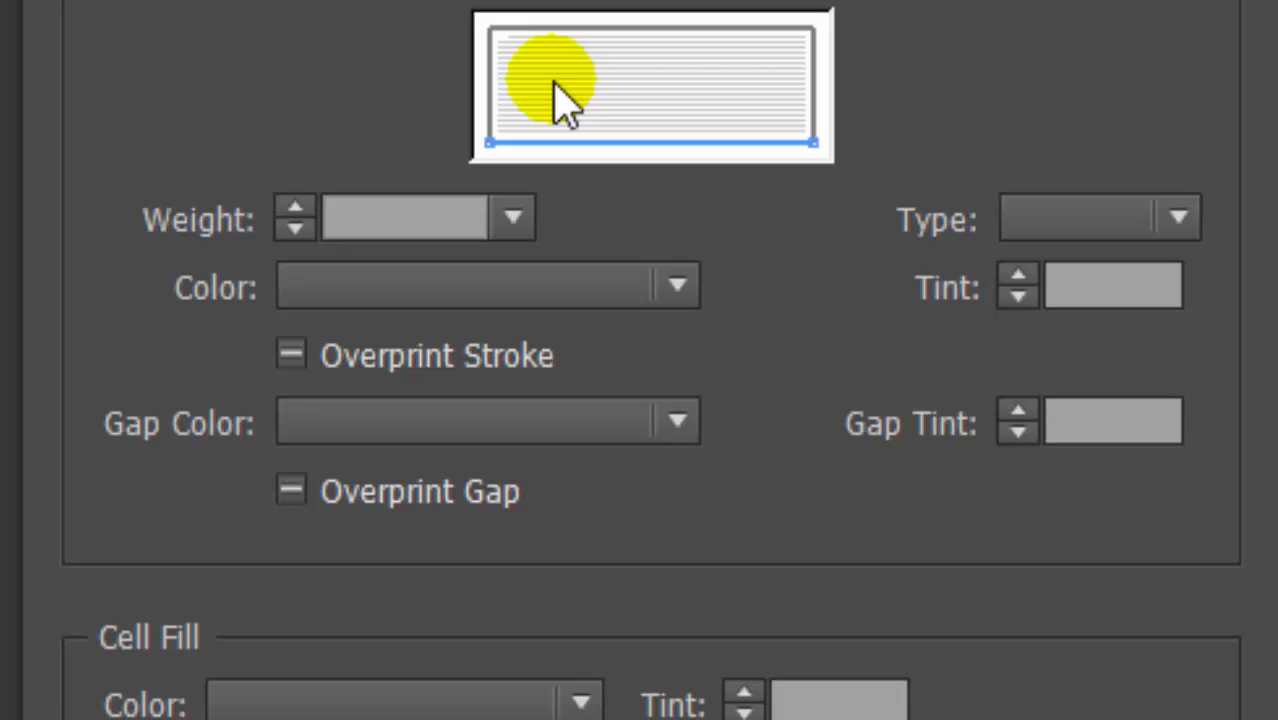
pyautogui.click(489, 63)
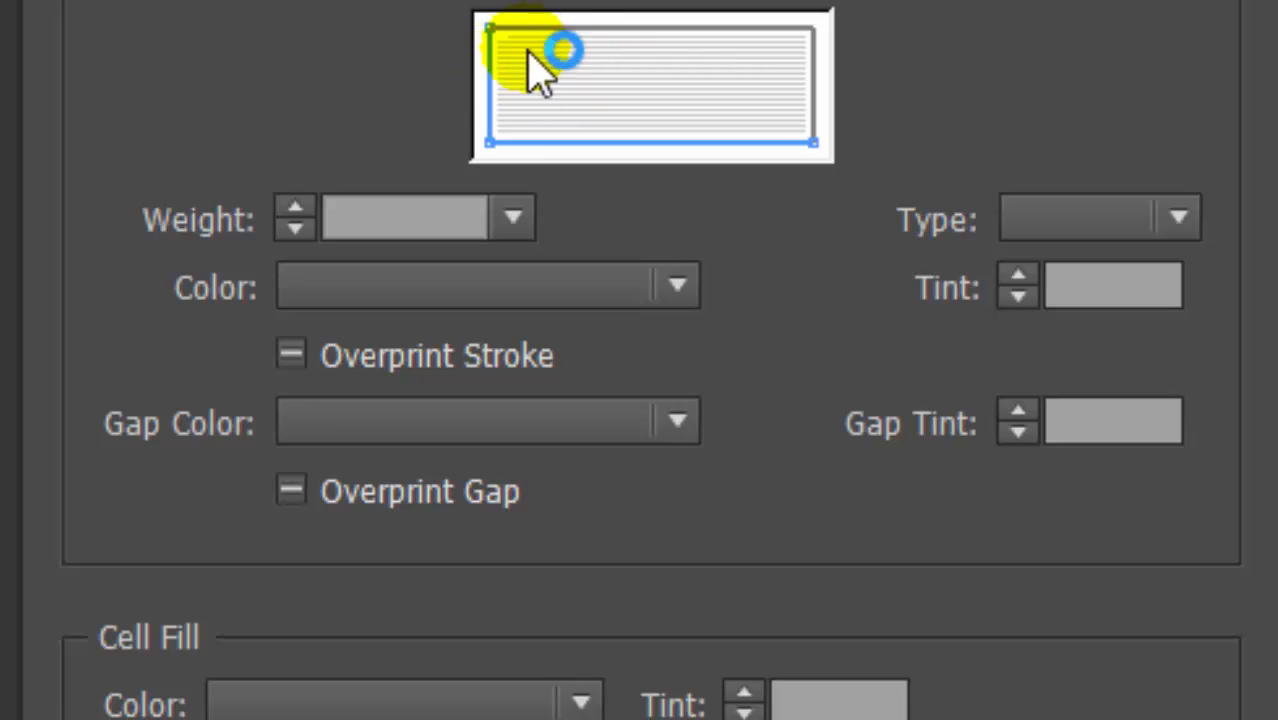
pyautogui.click(560, 30)
pyautogui.click(816, 70)
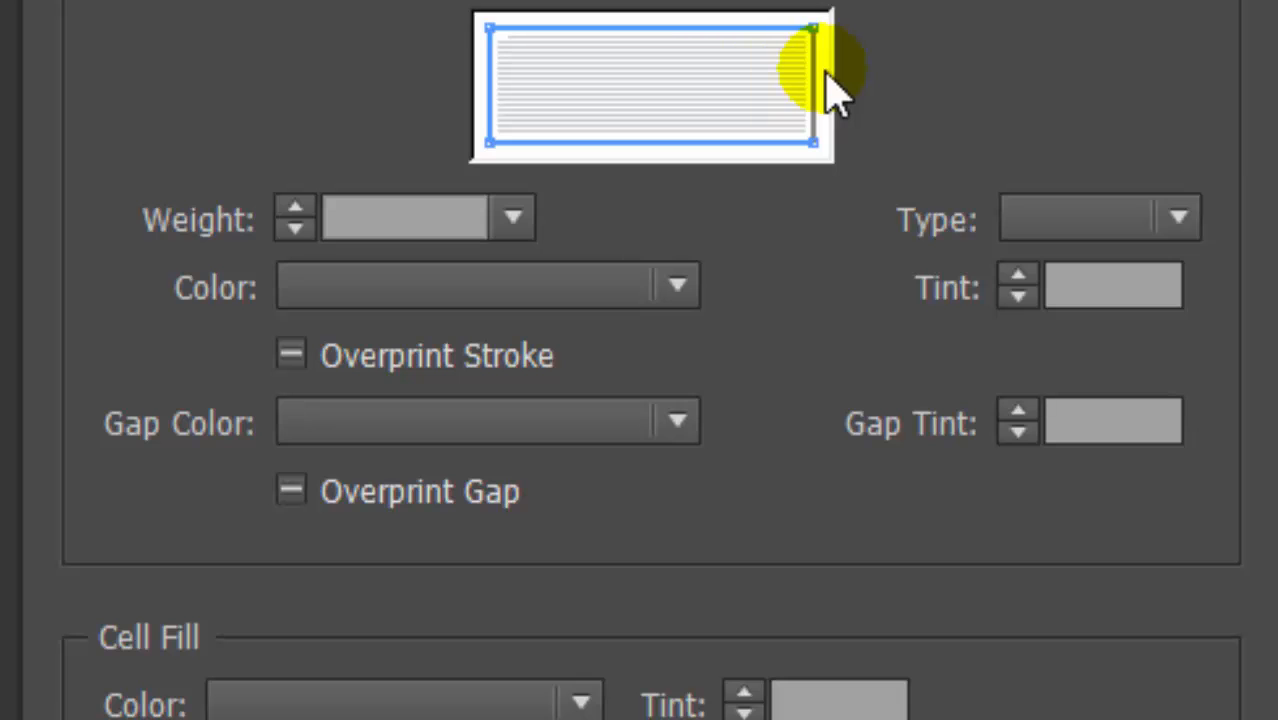
# Set the cal_base cell stroke weight to 0 pt on all edges and its vertical justification to Align Center, and apply the changes
pyautogui.click(512, 218)
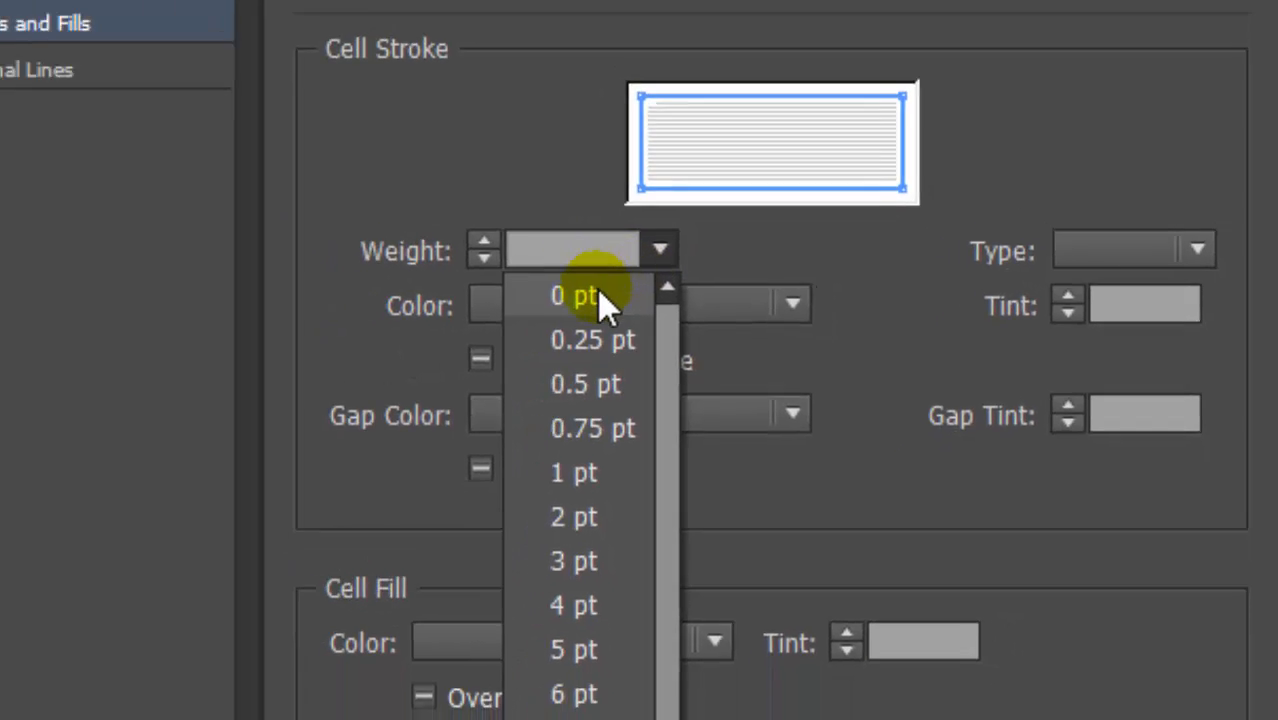
pyautogui.click(598, 292)
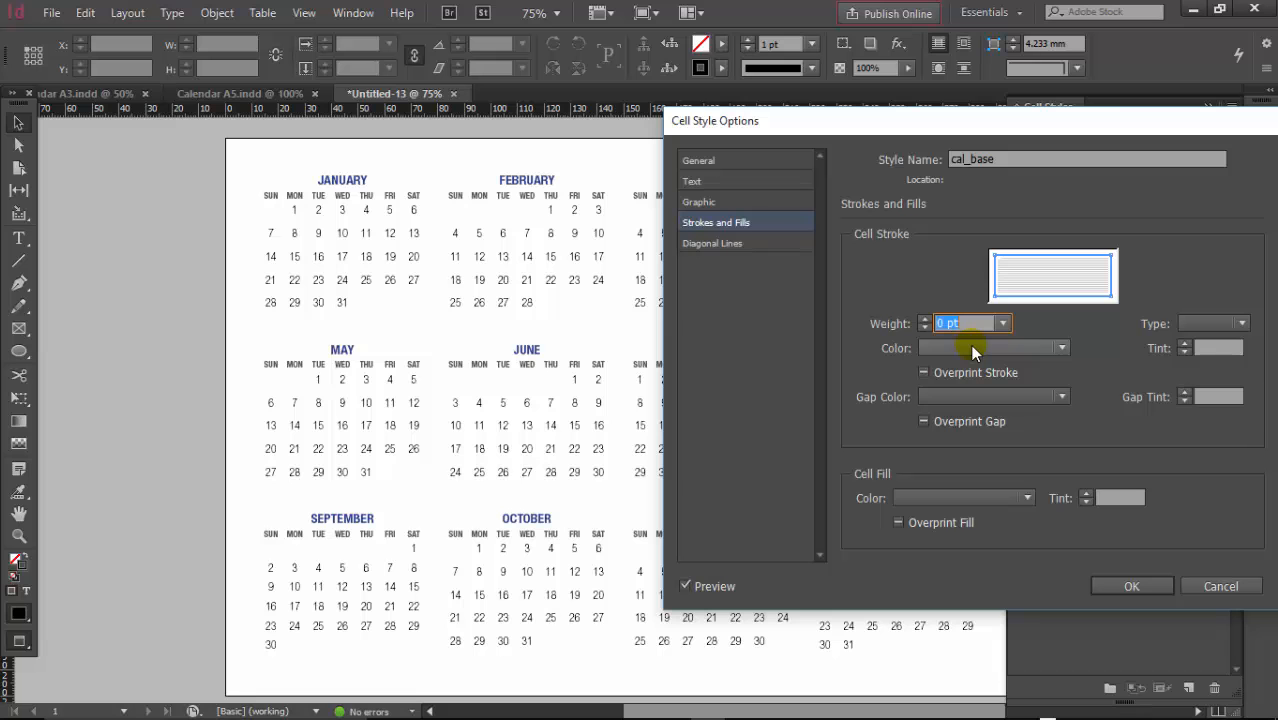
pyautogui.click(726, 185)
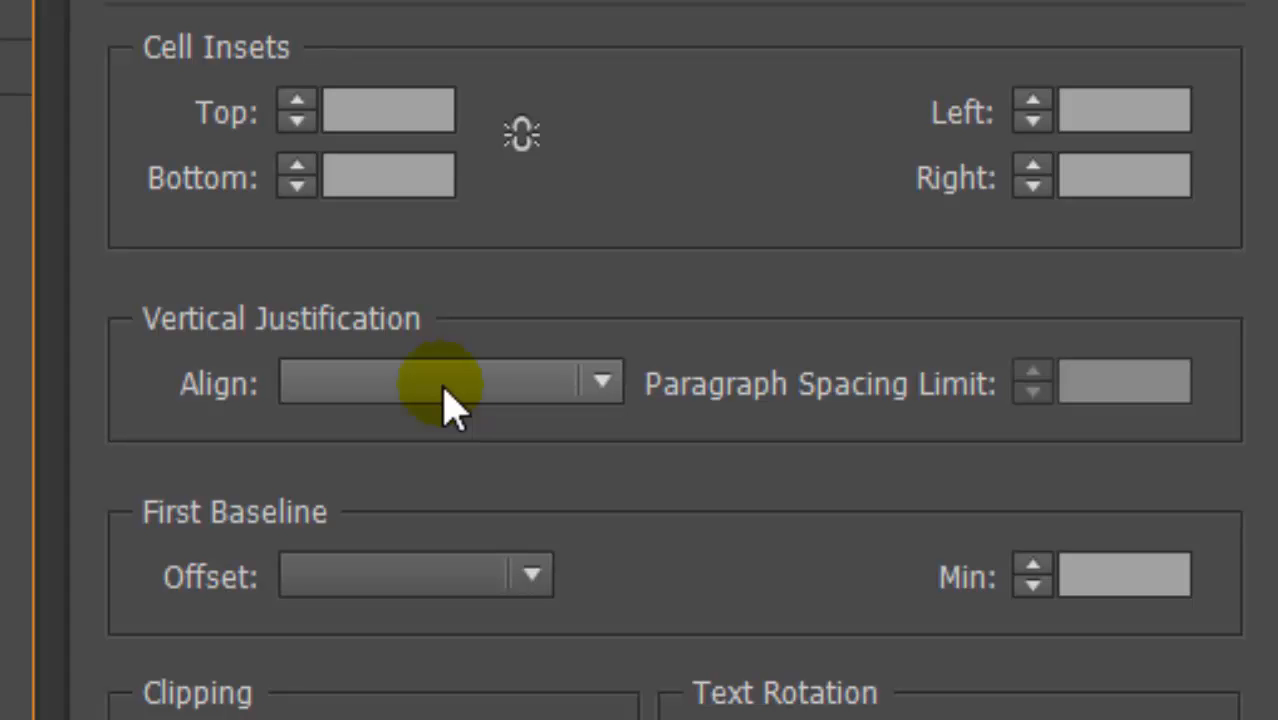
pyautogui.click(443, 390)
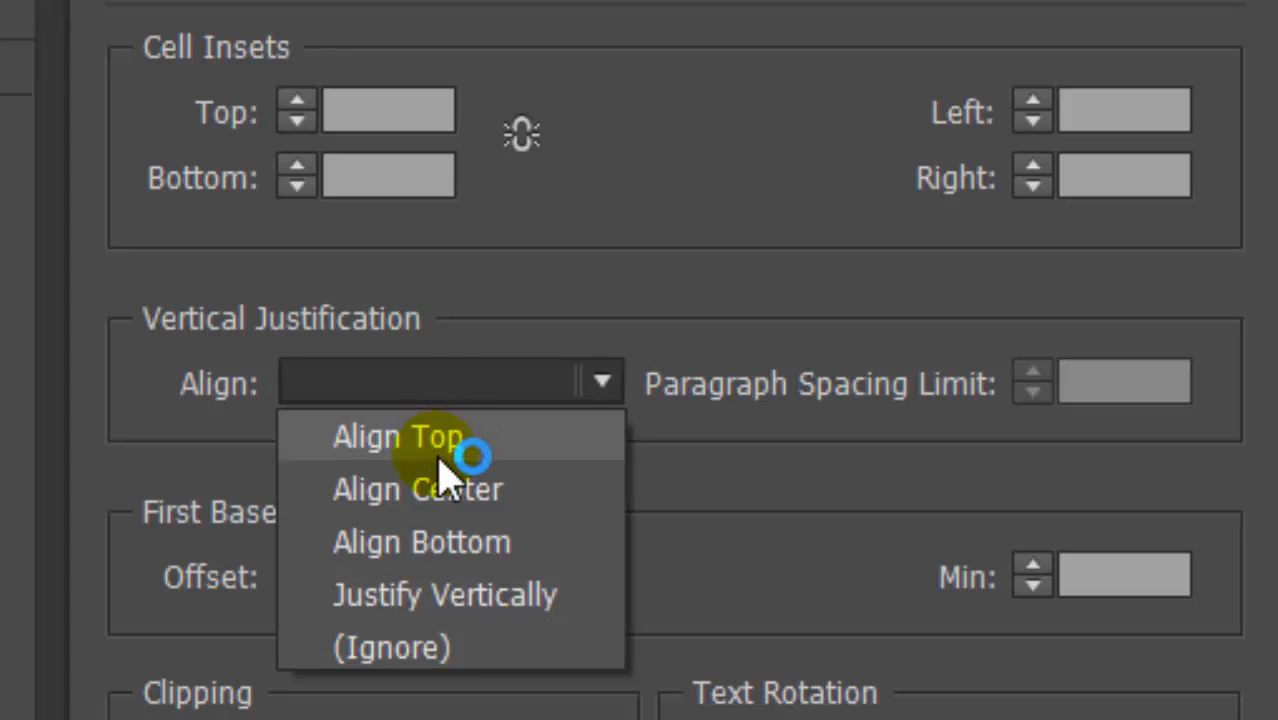
pyautogui.click(438, 440)
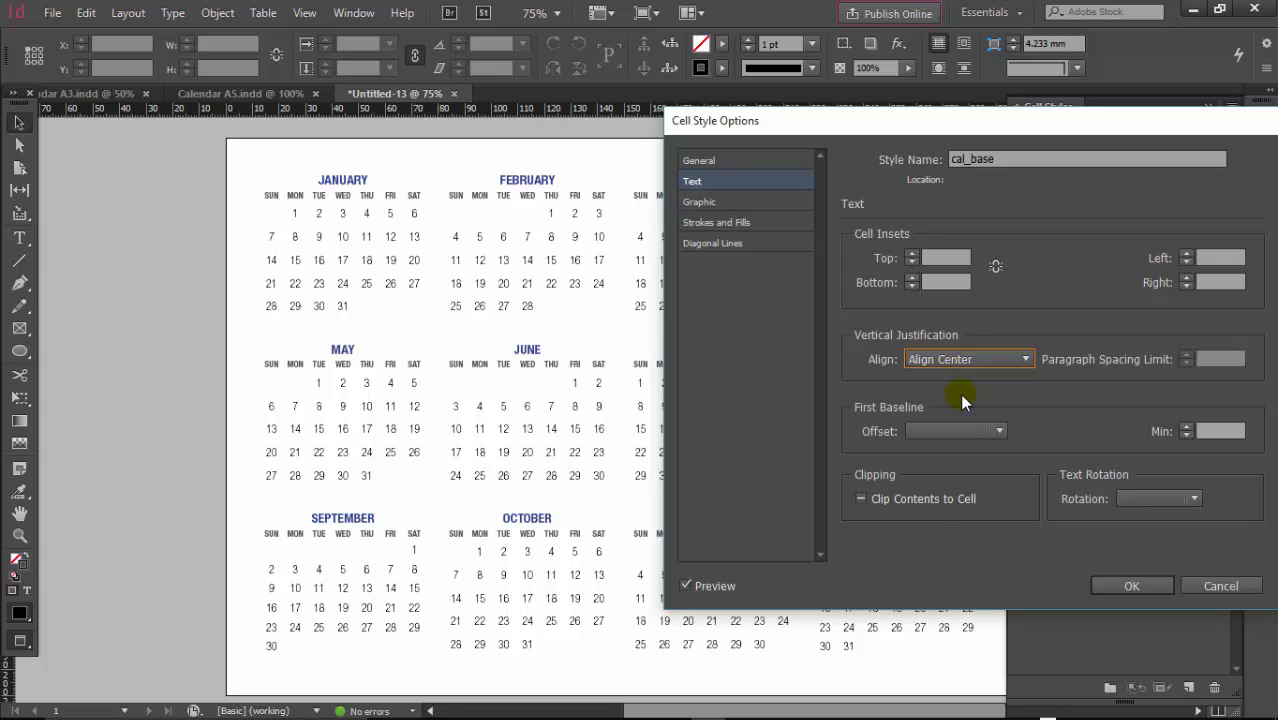
pyautogui.click(1120, 586)
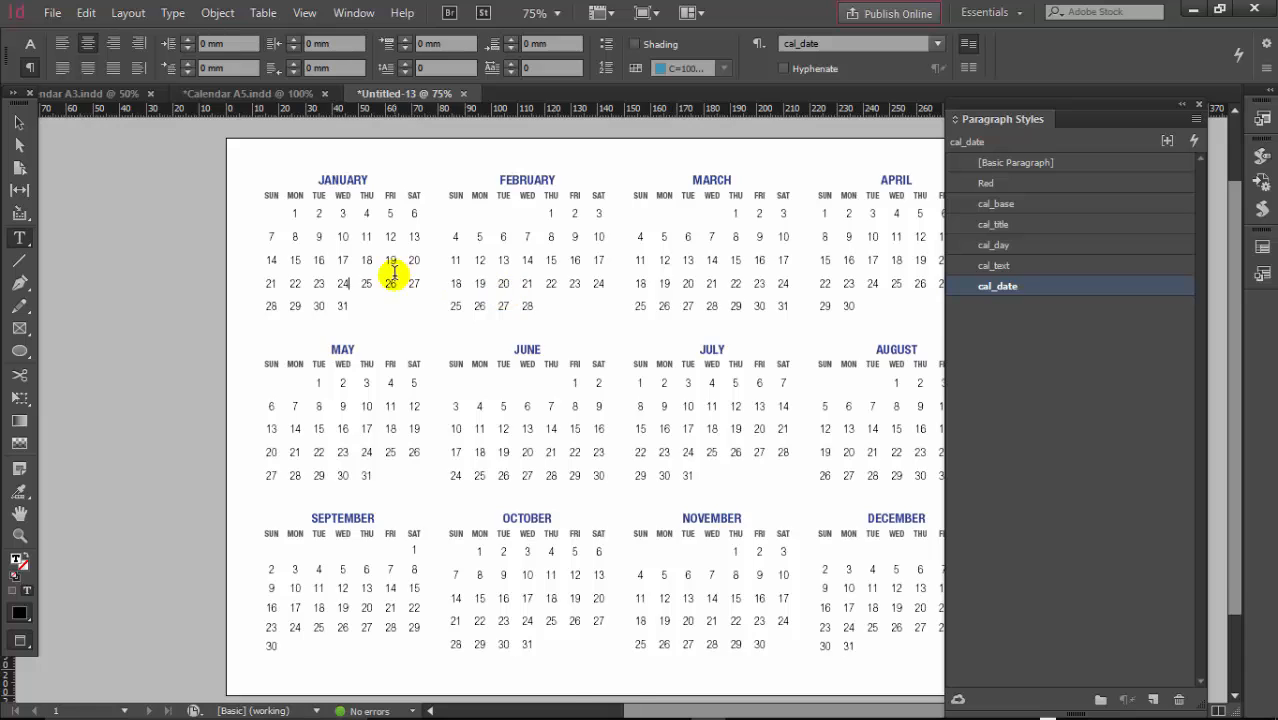
# Select the SUN weekday heading in the January calendar as the text to restyle
pyautogui.hotkey('ctrl', '=')
pyautogui.hotkey('ctrl', '=')
pyautogui.hotkey('ctrl', '=')
pyautogui.click(19, 513)
pyautogui.moveTo(528, 438); pyautogui.dragTo(414, 331)
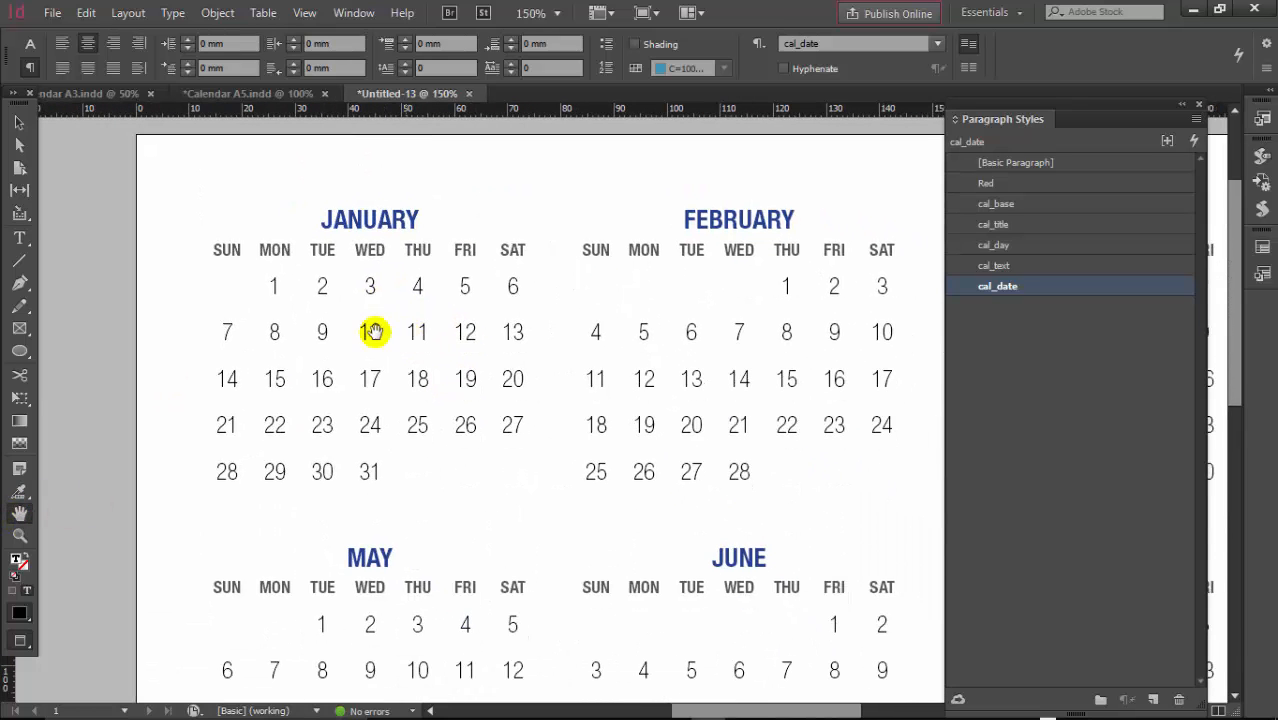
pyautogui.click(20, 237)
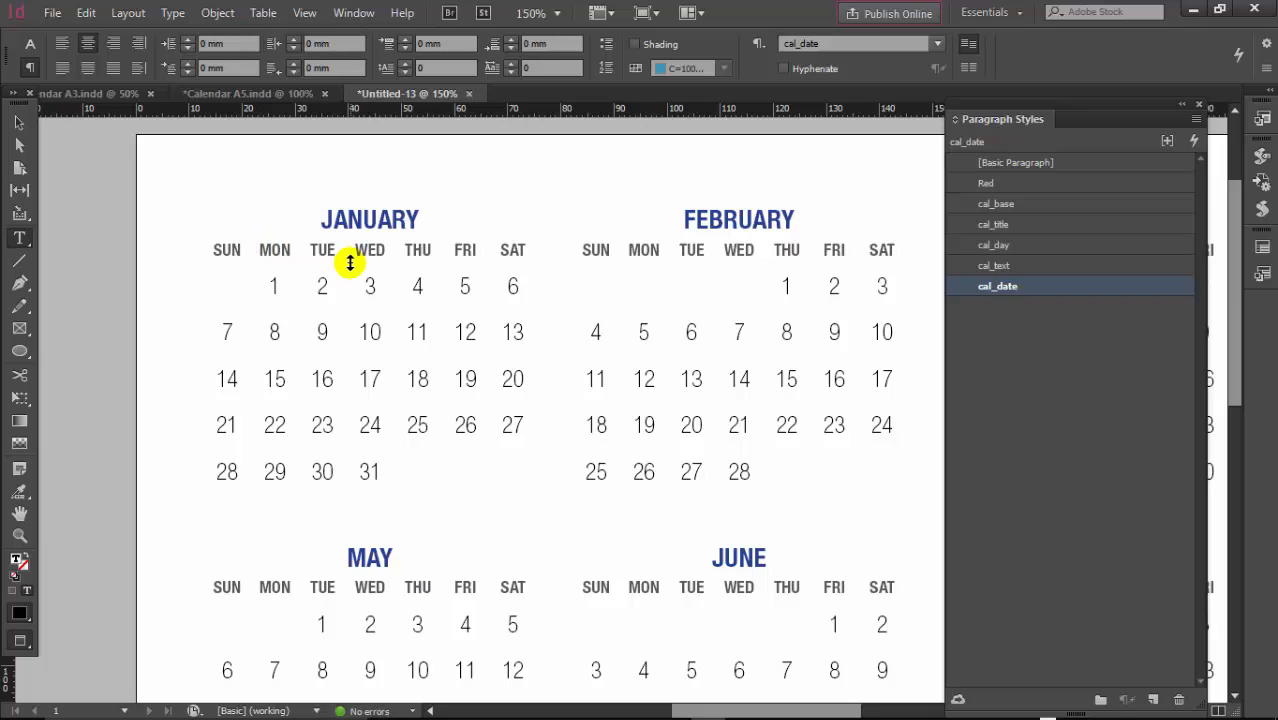
pyautogui.doubleClick(226, 250)
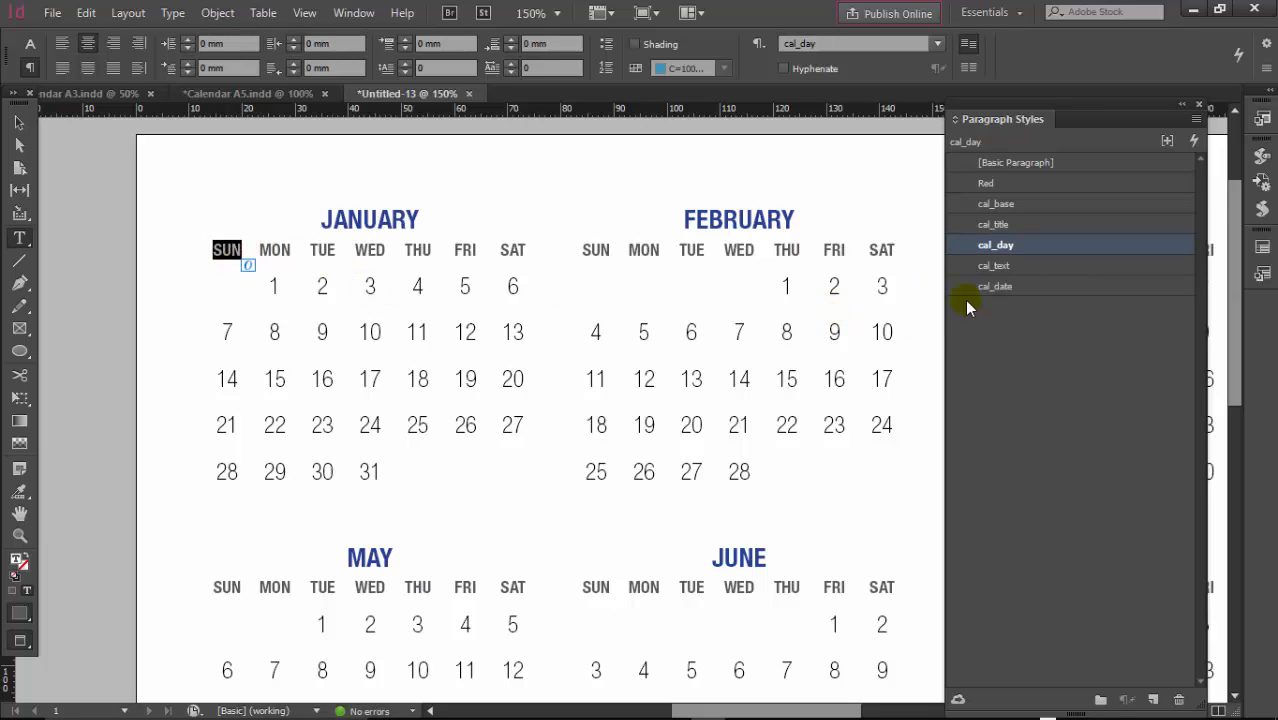
# Try a new paragraph style based on cal_day with the character color C=15 M=100 Y=100 K=0
pyautogui.click(1196, 119)
pyautogui.click(1196, 120)
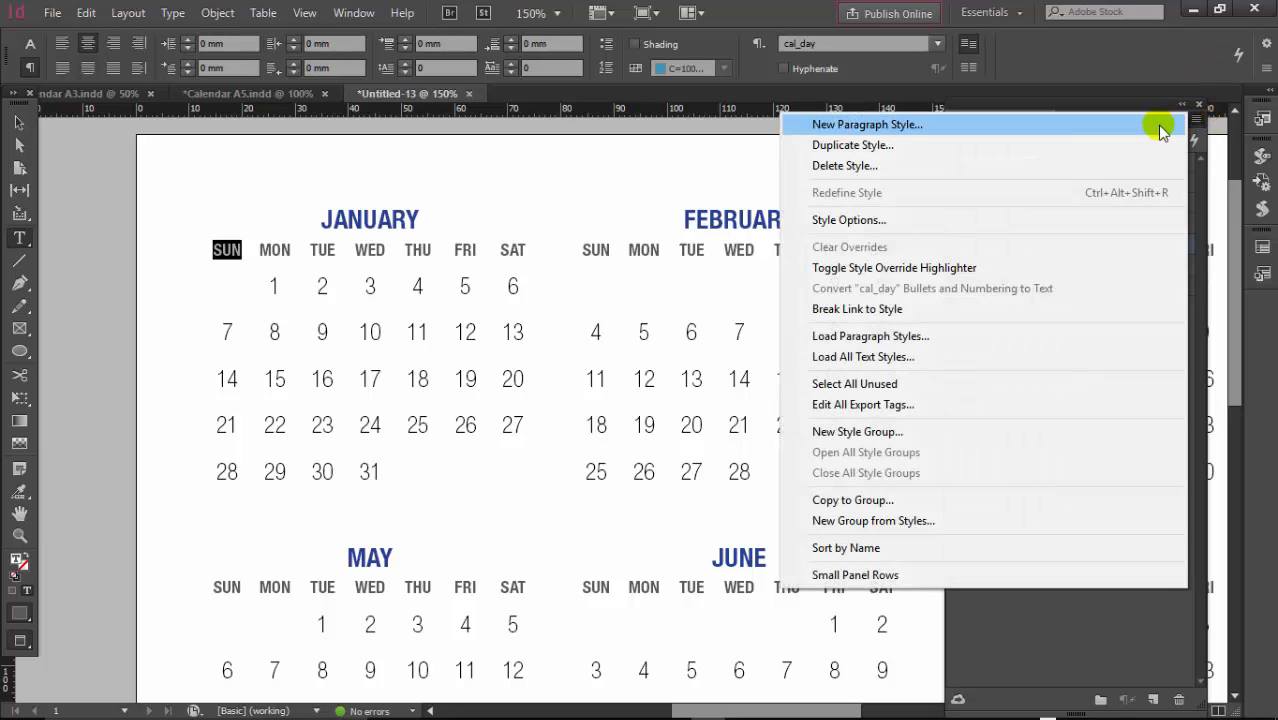
pyautogui.click(885, 125)
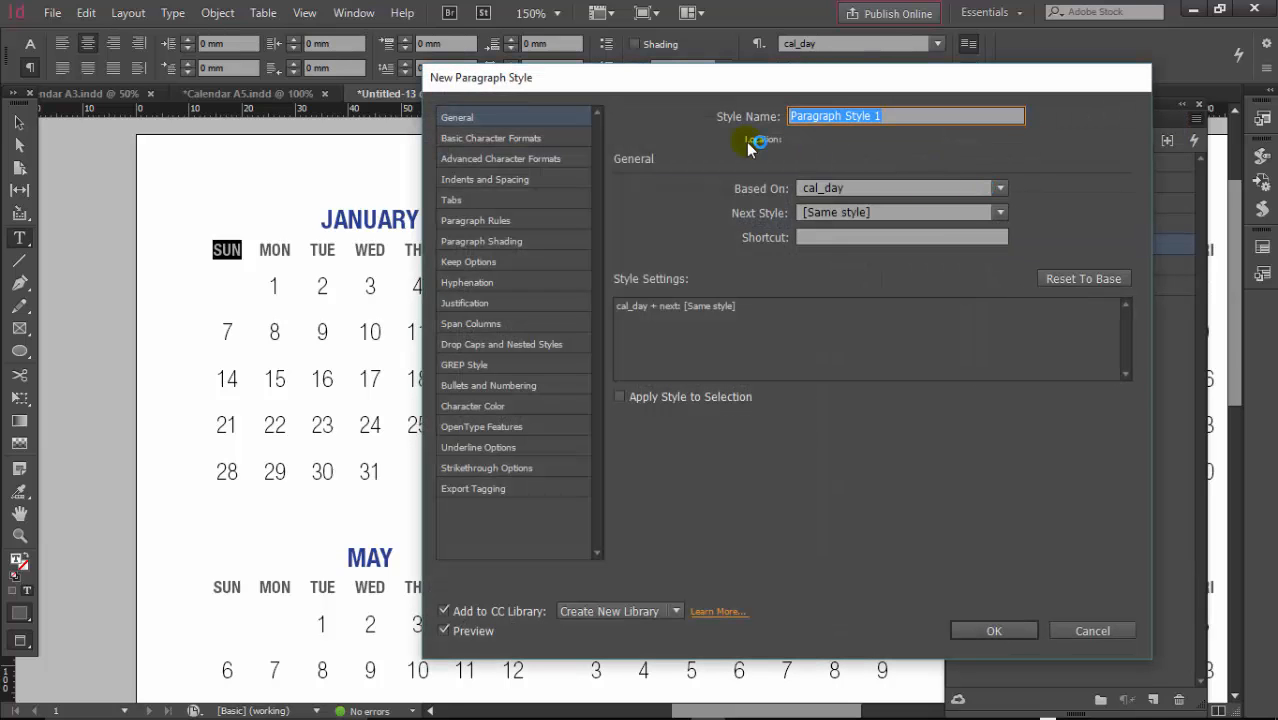
pyautogui.click(470, 139)
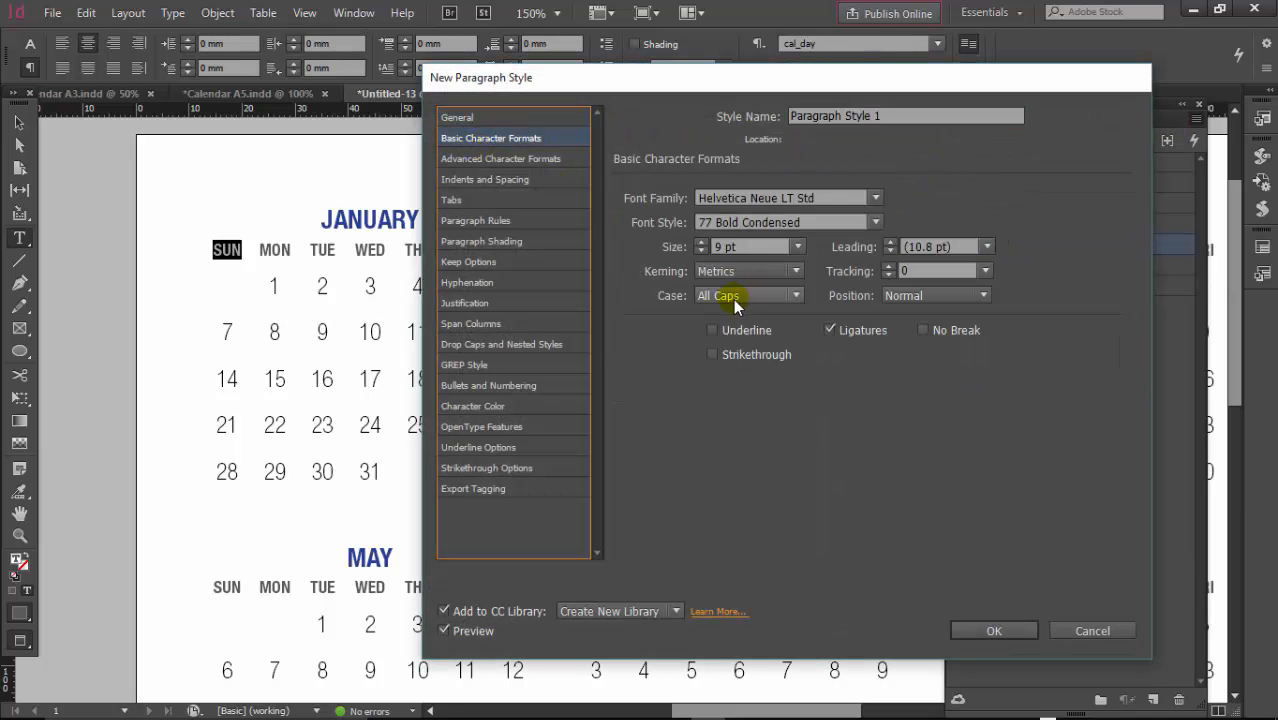
pyautogui.click(502, 408)
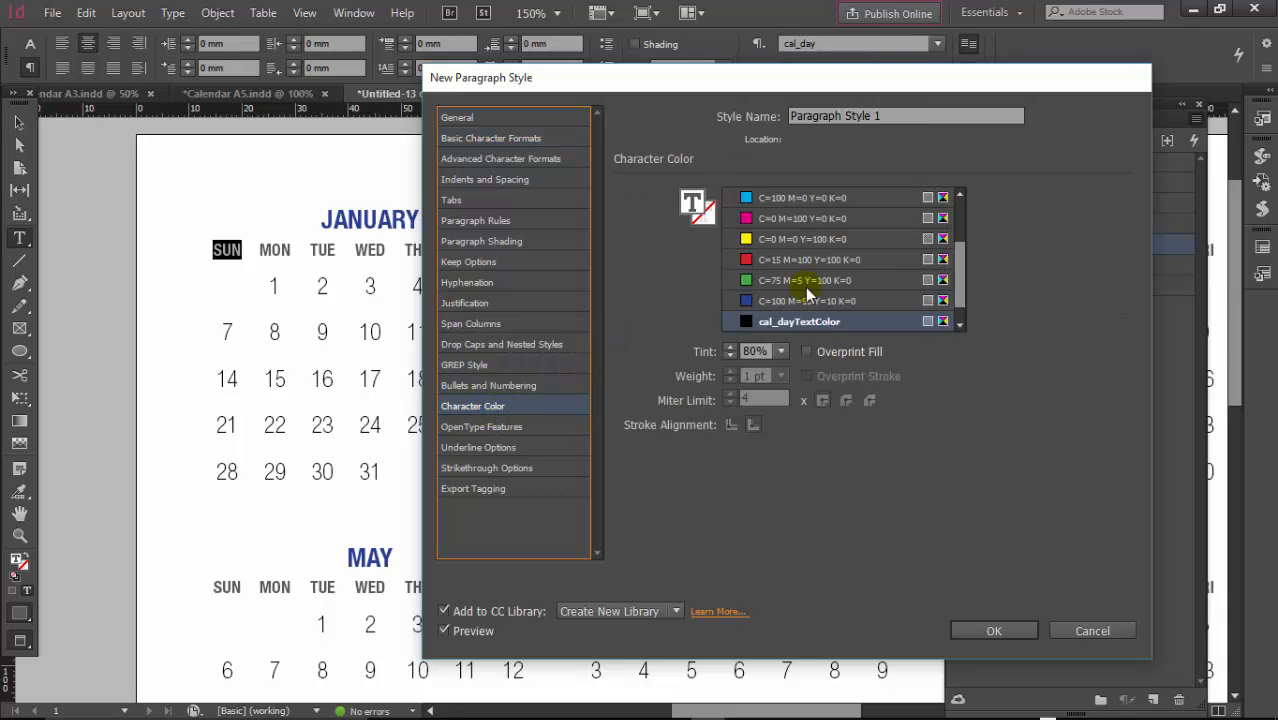
pyautogui.click(804, 259)
pyautogui.press('Return')
# Apply the Red paragraph style to the SUN headings of the month calendars, starting with January and February
pyautogui.click(987, 183)
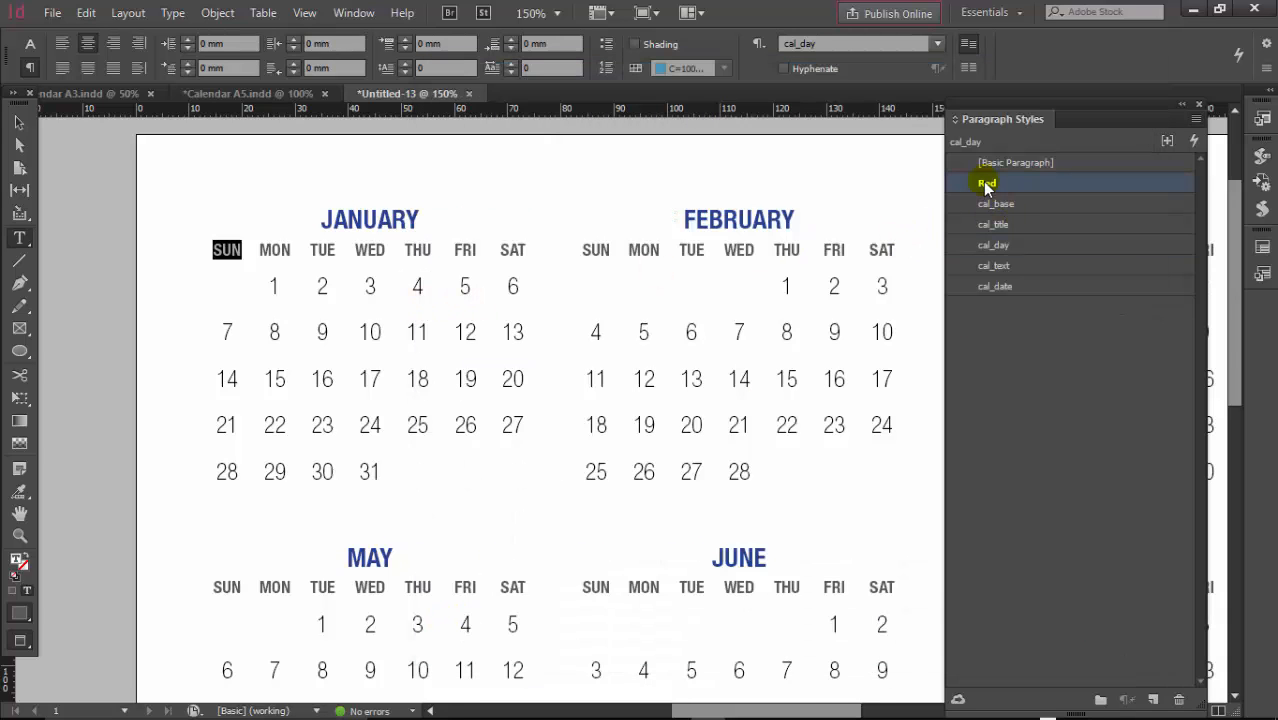
pyautogui.click(228, 250)
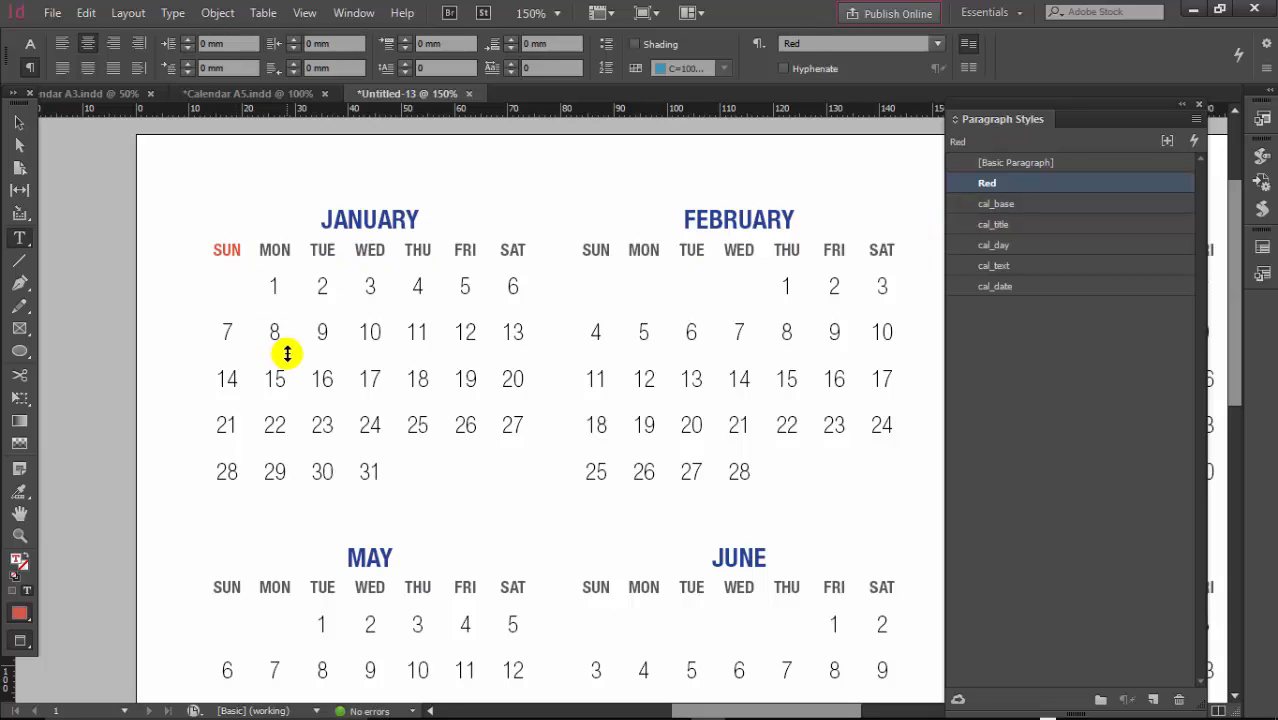
pyautogui.doubleClick(594, 252)
pyautogui.click(987, 184)
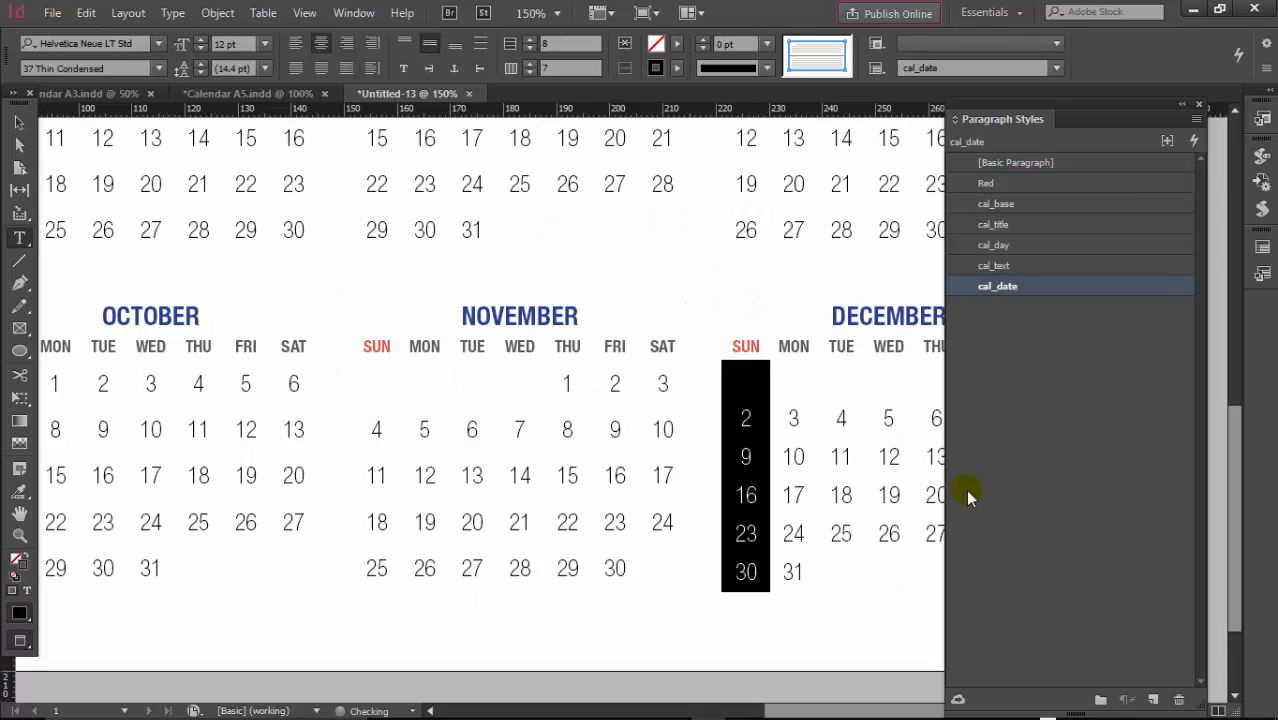
# Create a paragraph style named Red 1, based on cal_date, with the character color C=15 M=100 Y=100 K=0
pyautogui.click(793, 456)
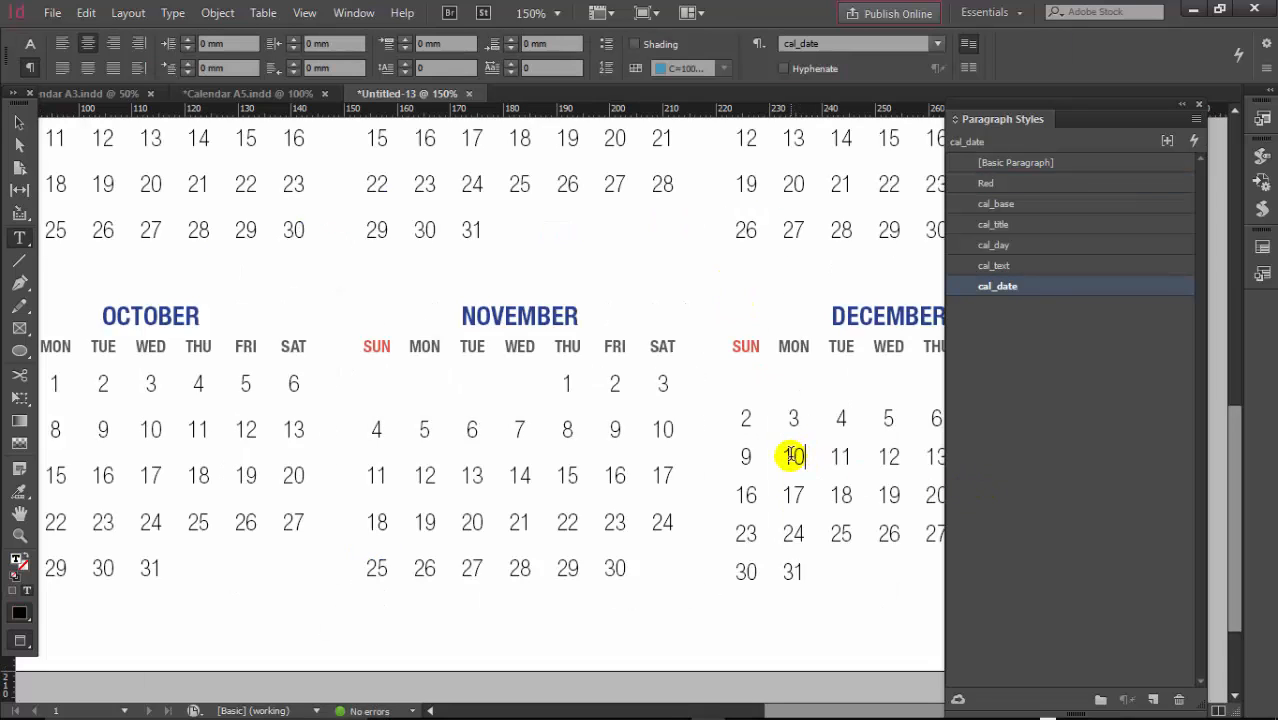
pyautogui.moveTo(741, 450); pyautogui.dragTo(736, 599)
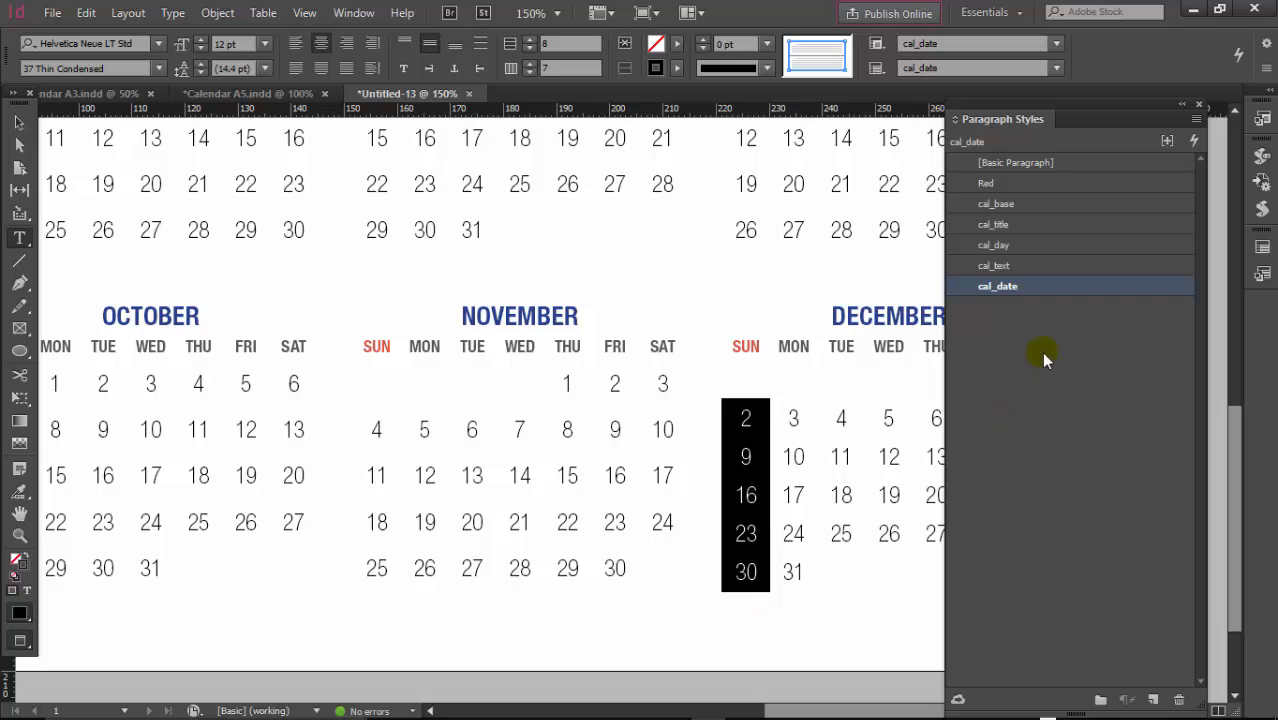
pyautogui.click(1196, 118)
pyautogui.click(927, 124)
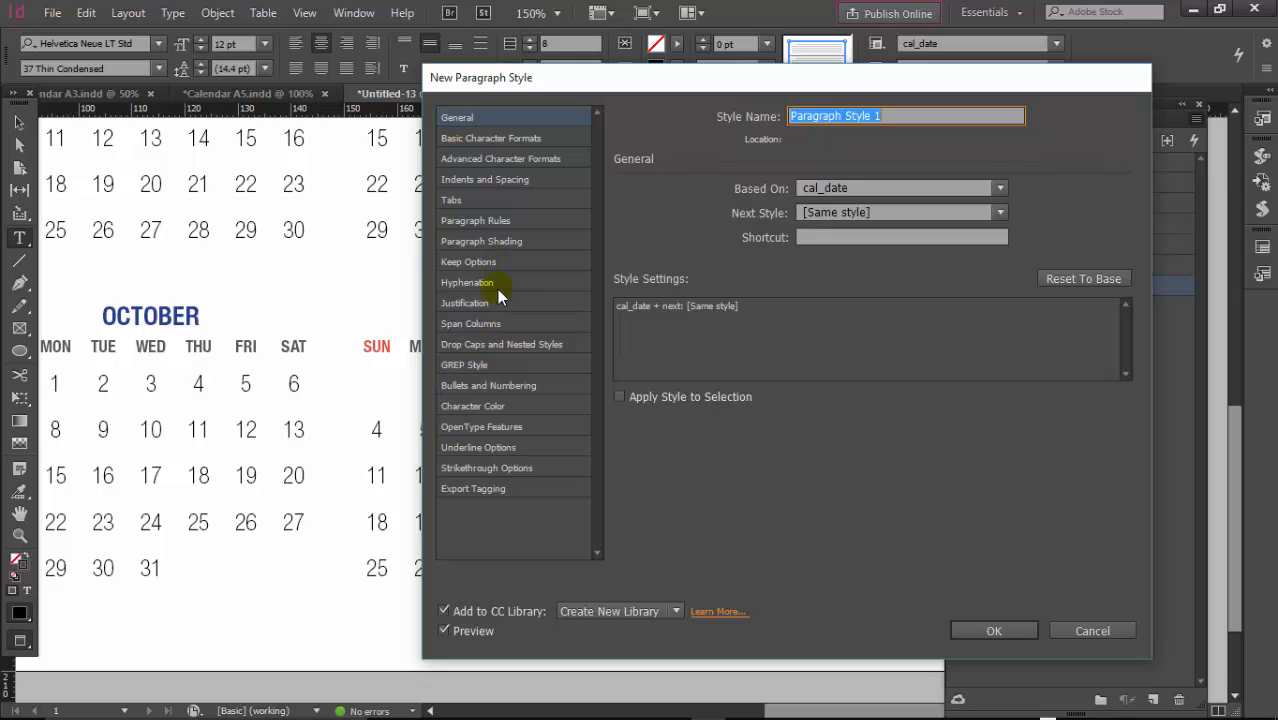
pyautogui.click(494, 410)
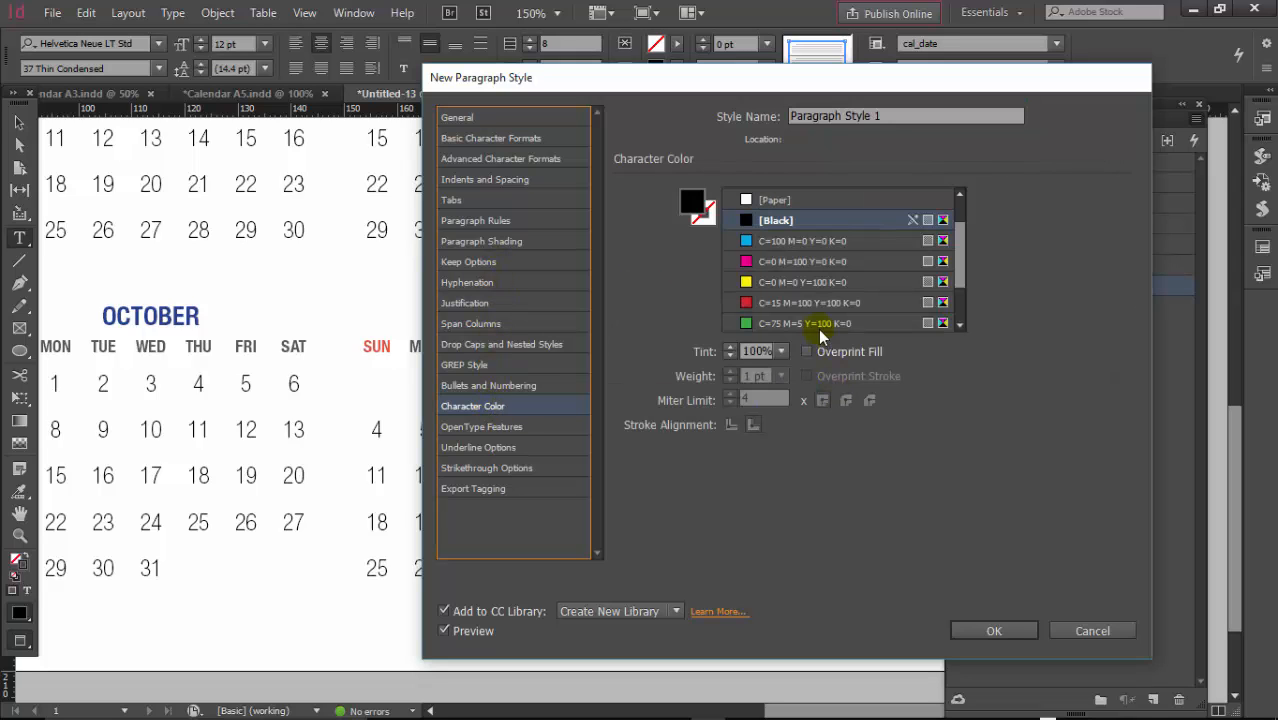
pyautogui.click(806, 303)
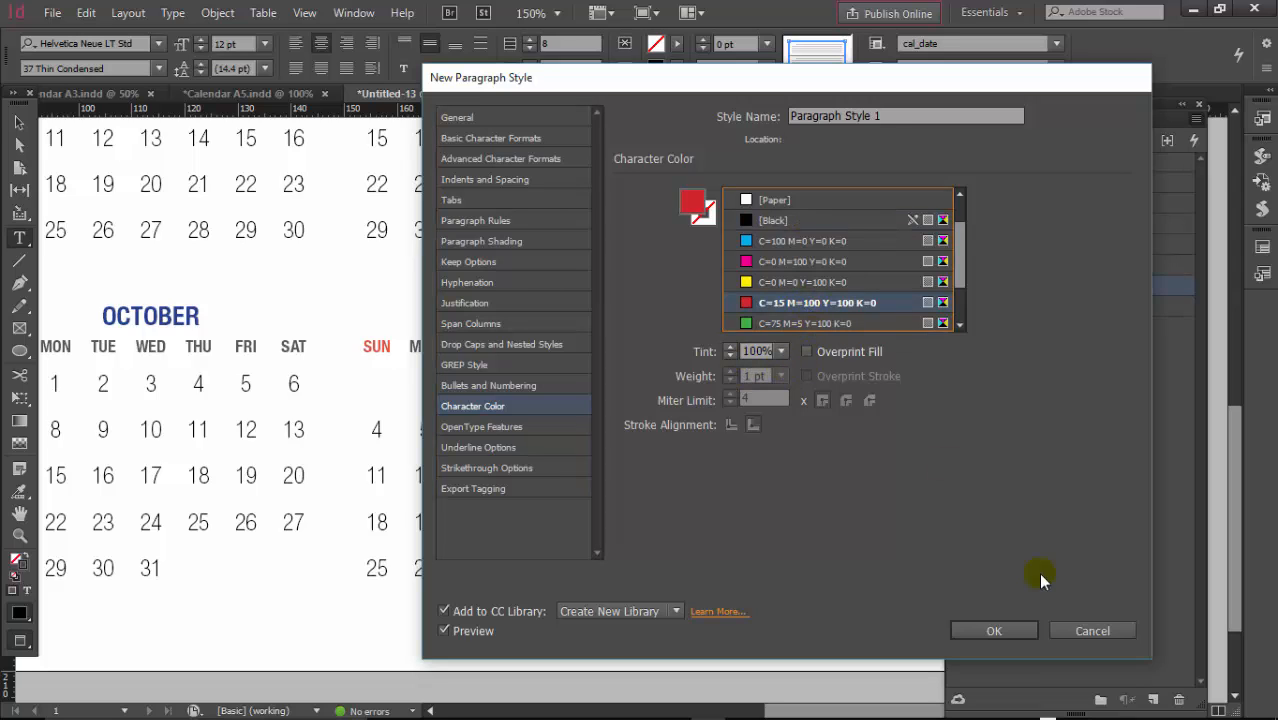
pyautogui.click(710, 117)
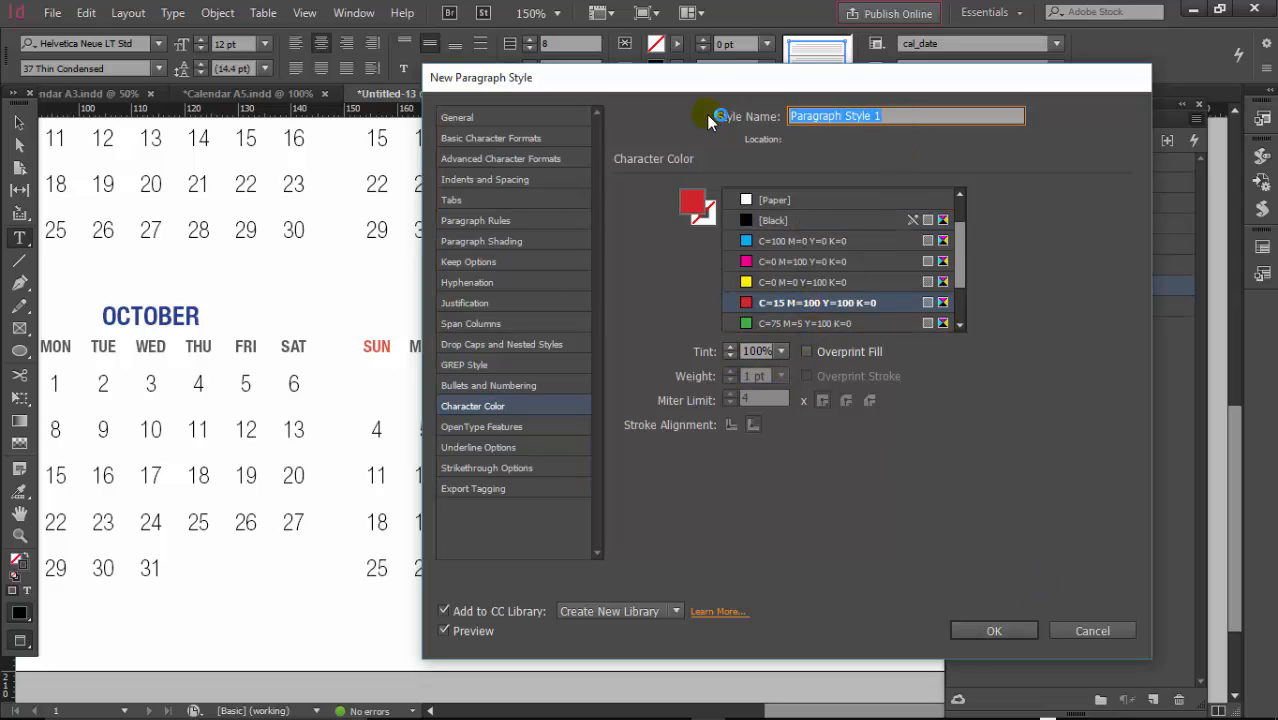
pyautogui.write('Red')
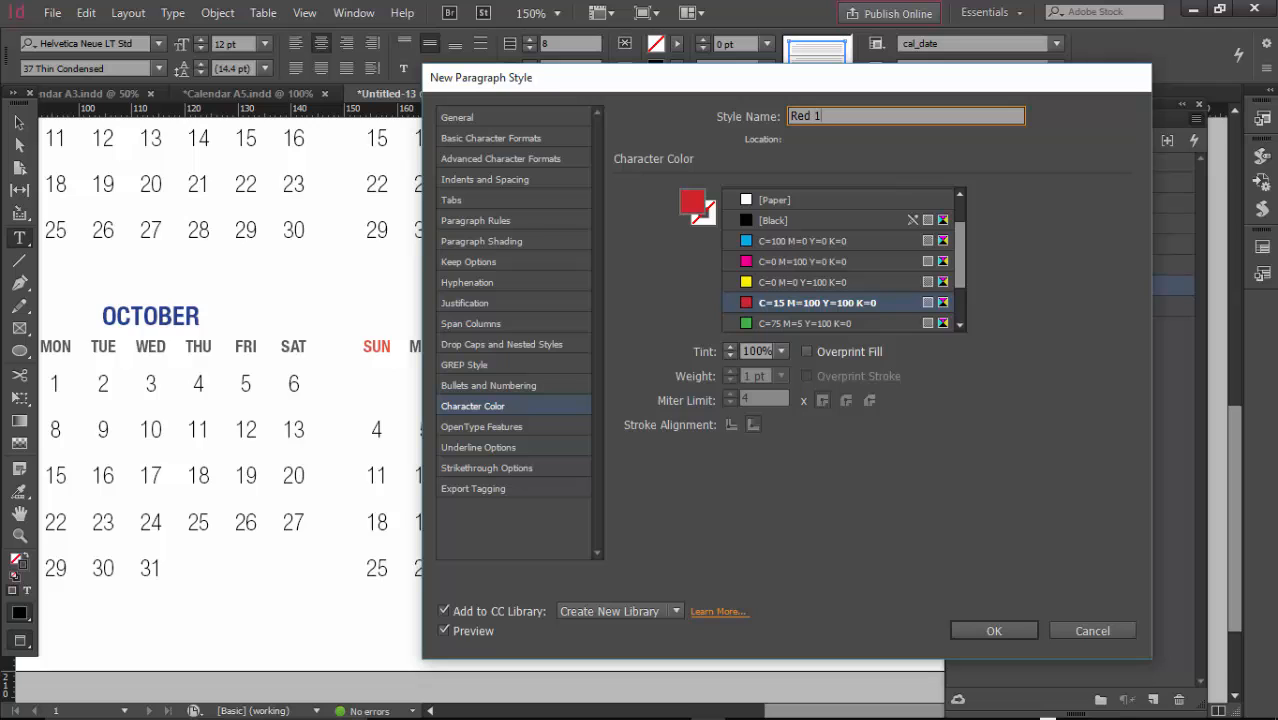
pyautogui.write(' 1')
pyautogui.click(985, 630)
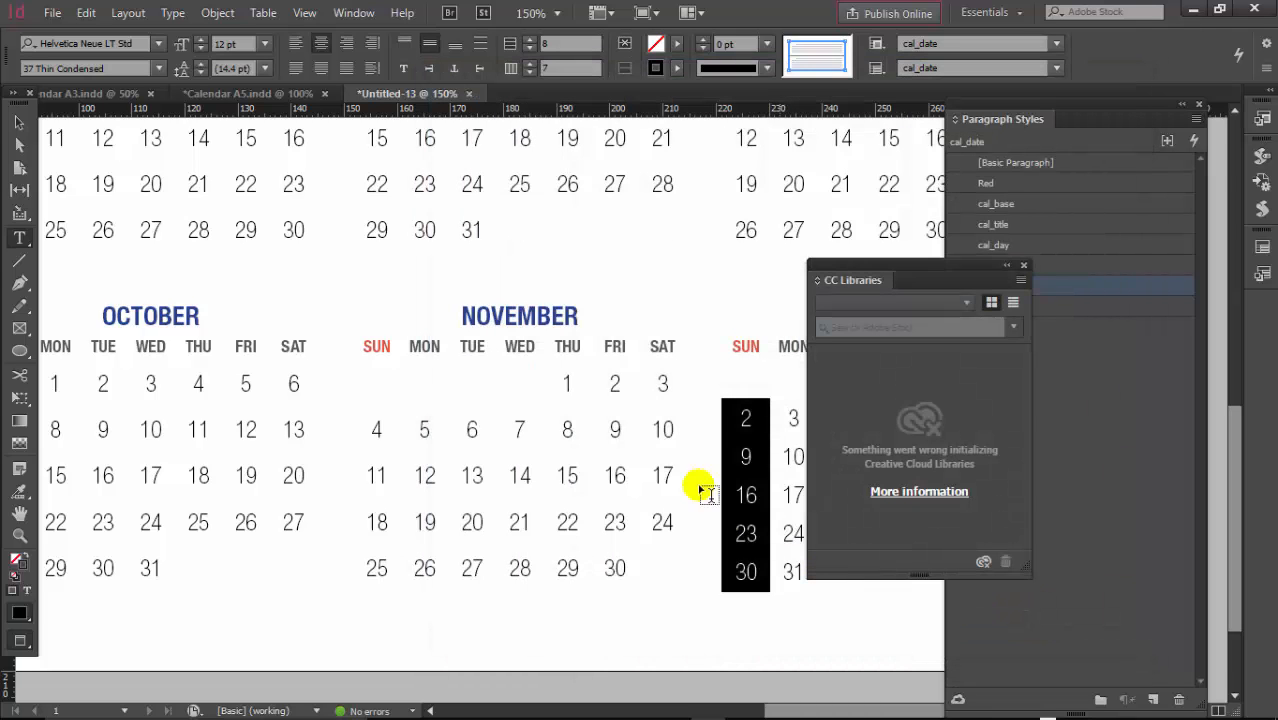
# Apply the Red 1 paragraph style to the Sunday date columns of December and November, closing the CC Libraries panel
pyautogui.moveTo(376, 380); pyautogui.dragTo(376, 575)
pyautogui.moveTo(746, 380); pyautogui.dragTo(746, 580)
pyautogui.click(1024, 266)
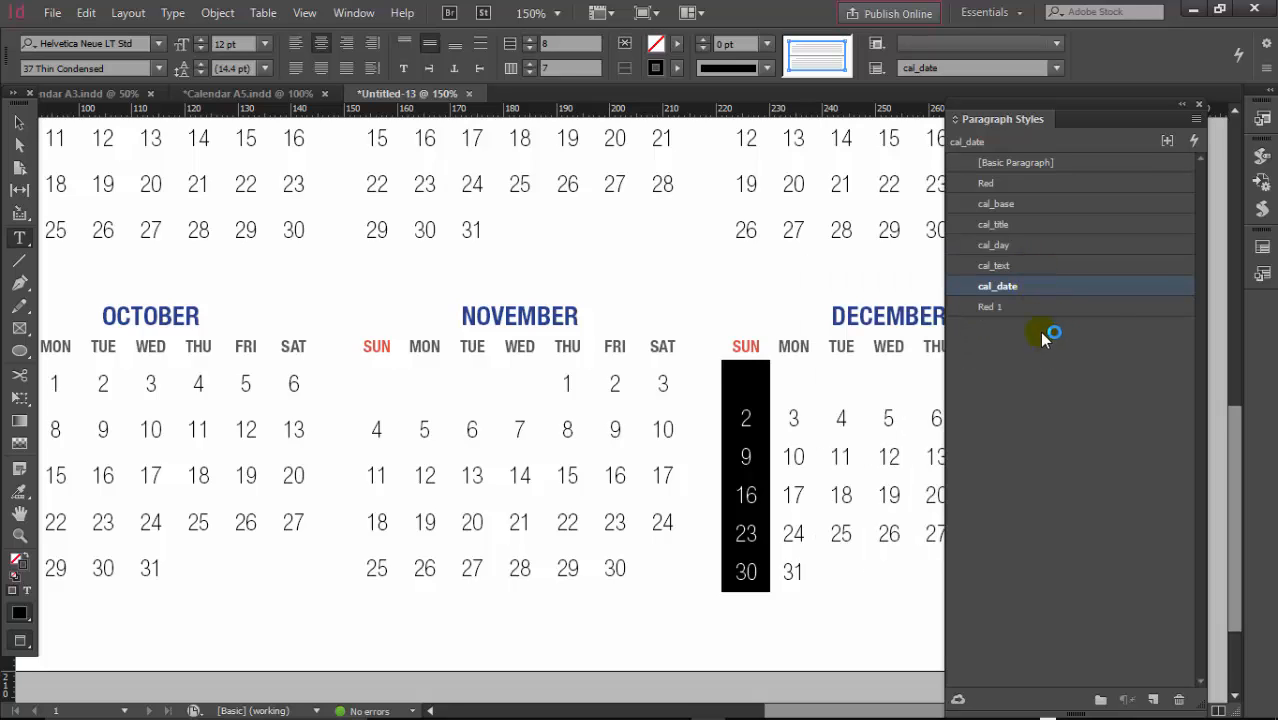
pyautogui.click(991, 307)
pyautogui.moveTo(384, 400); pyautogui.dragTo(377, 578)
pyautogui.click(991, 307)
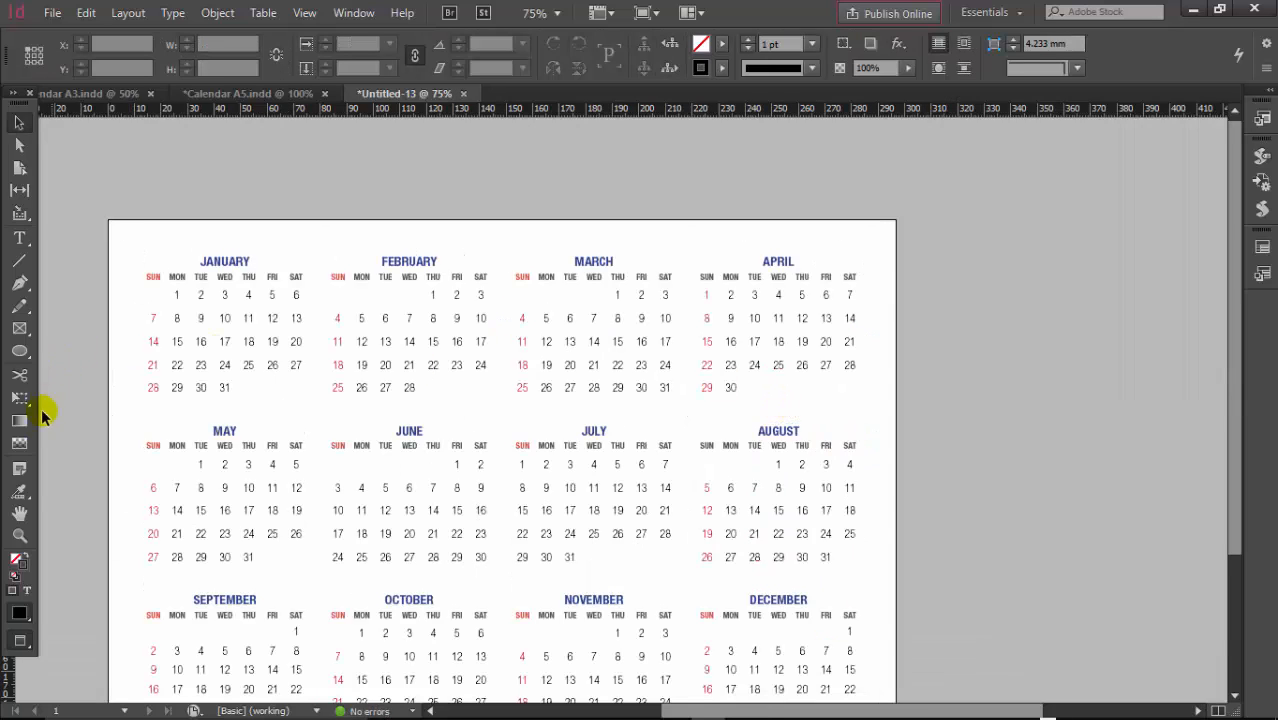
# Select all twelve month calendars on the page and group them
pyautogui.click(19, 513)
pyautogui.moveTo(255, 467); pyautogui.dragTo(353, 380)
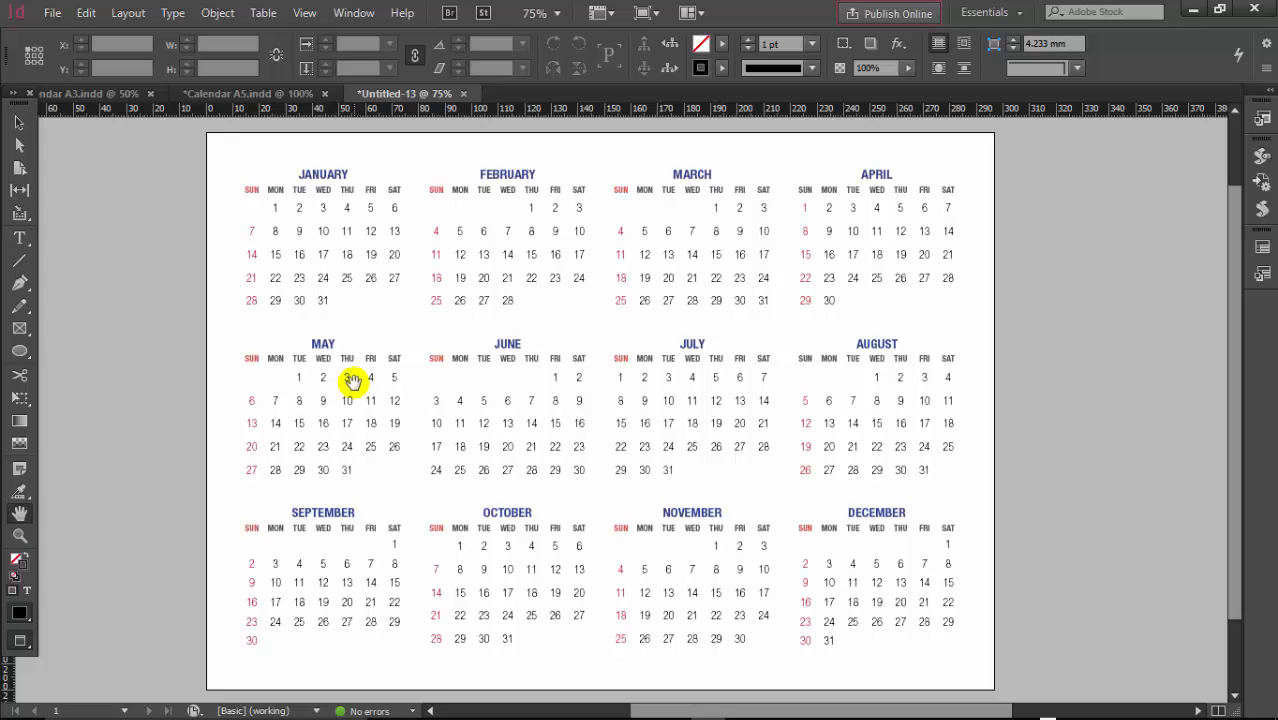
pyautogui.click(20, 124)
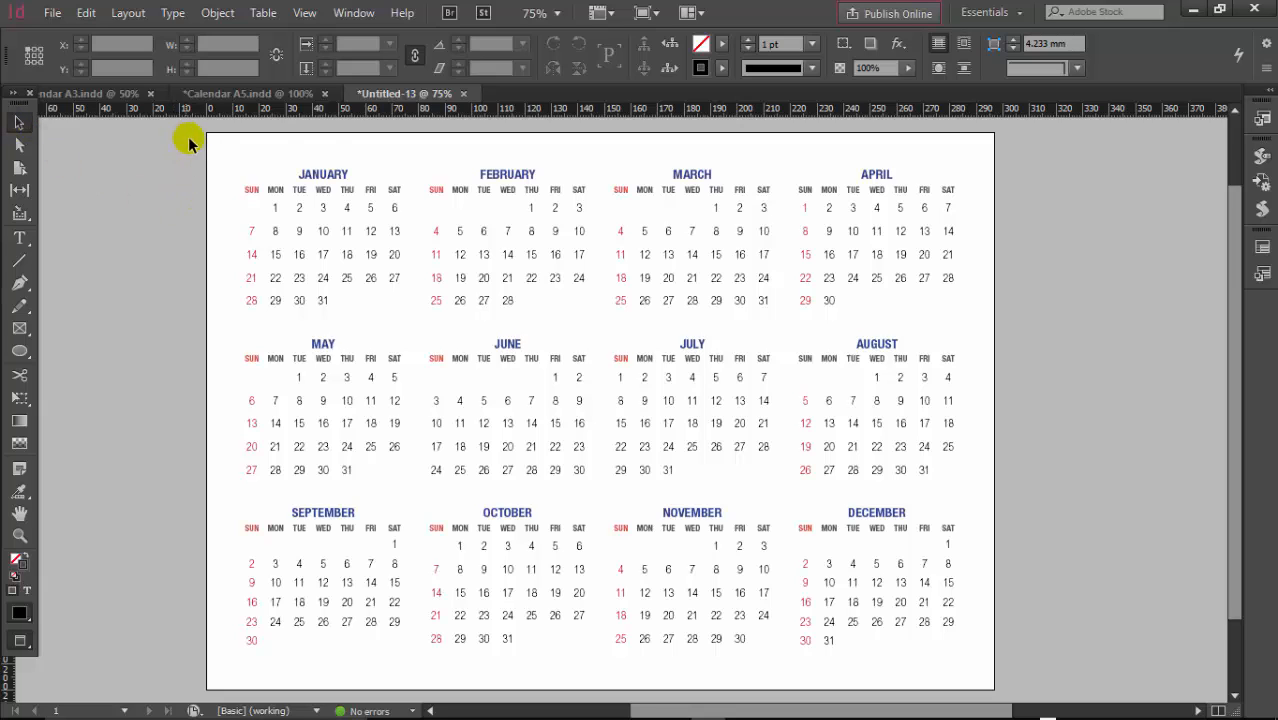
pyautogui.moveTo(788, 423); pyautogui.dragTo(990, 674)
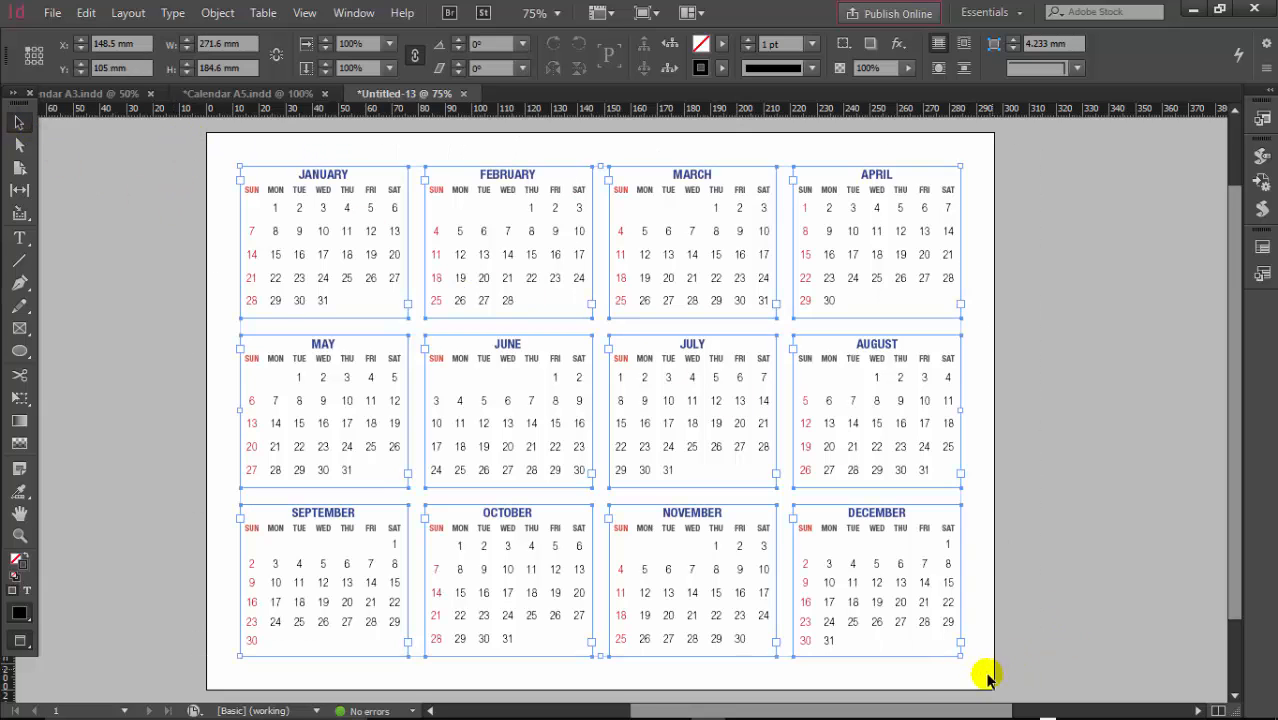
pyautogui.hotkey('ctrl', 'g')
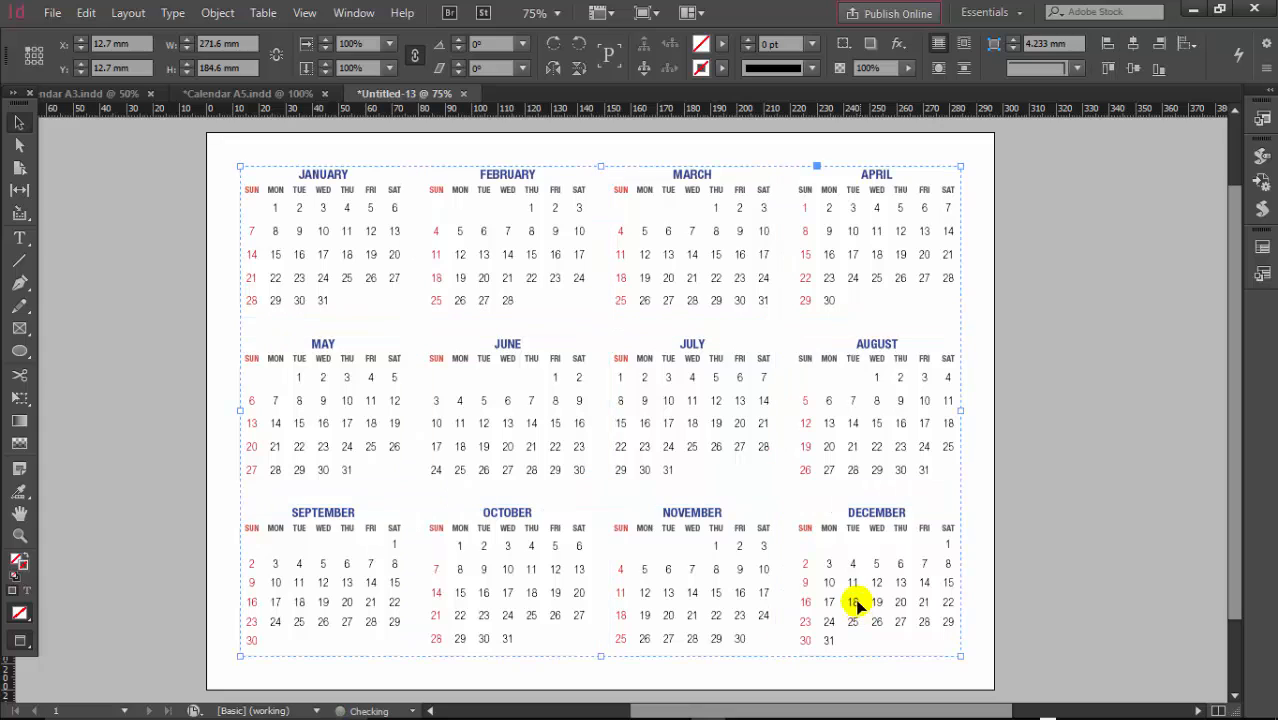
# Change the document's page size to A3 in portrait orientation, 297 mm wide by 420 mm high
pyautogui.hotkey('ctrl', '-')
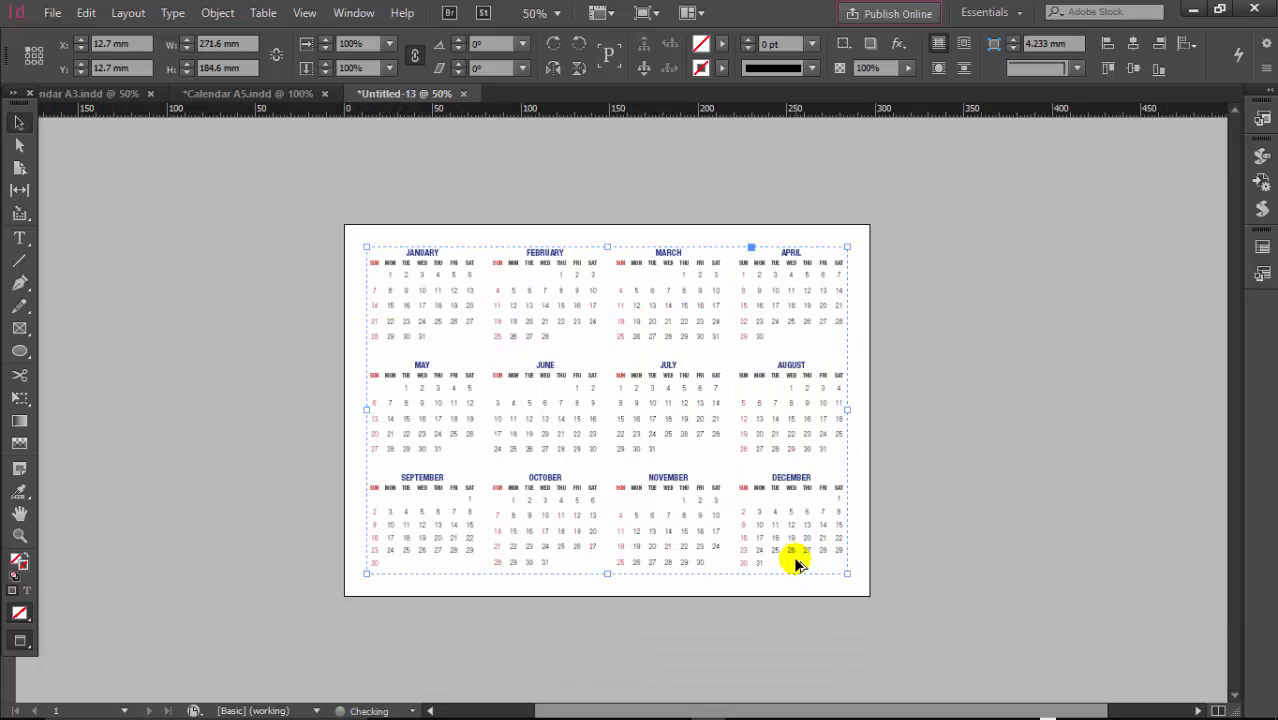
pyautogui.hotkey('ctrl', 'alt', 'p')
pyautogui.click(613, 351)
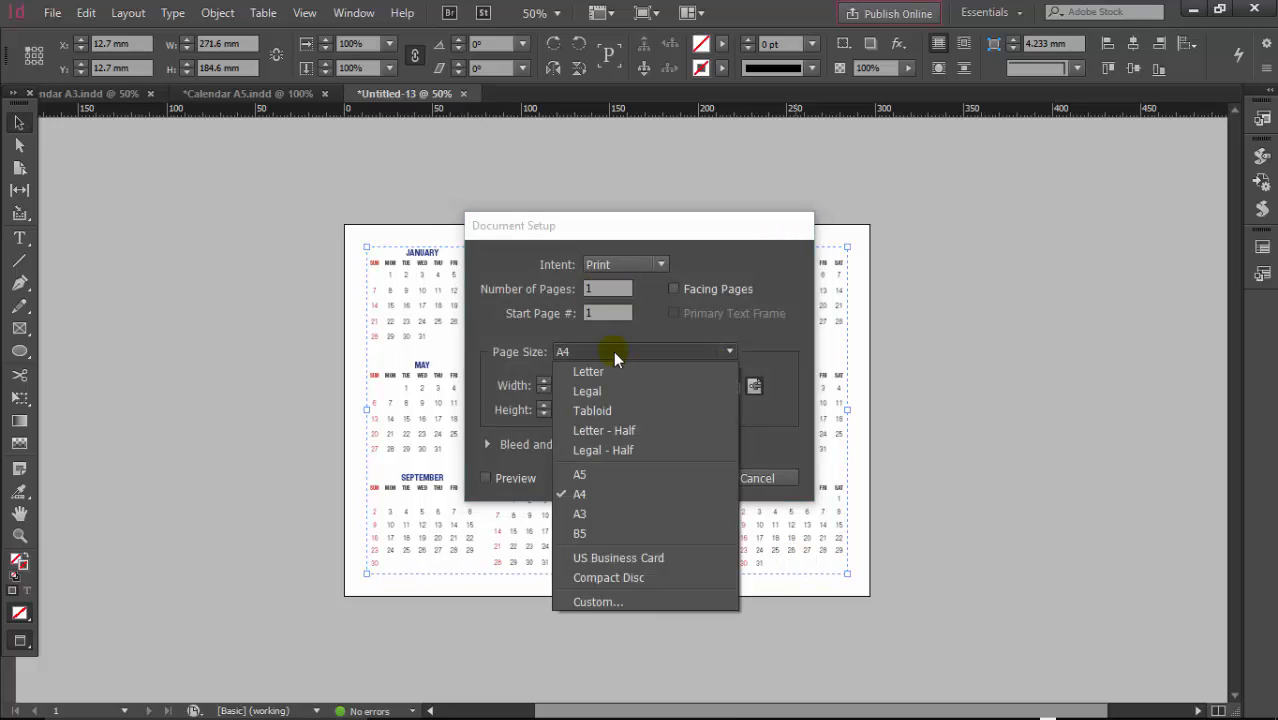
pyautogui.click(590, 512)
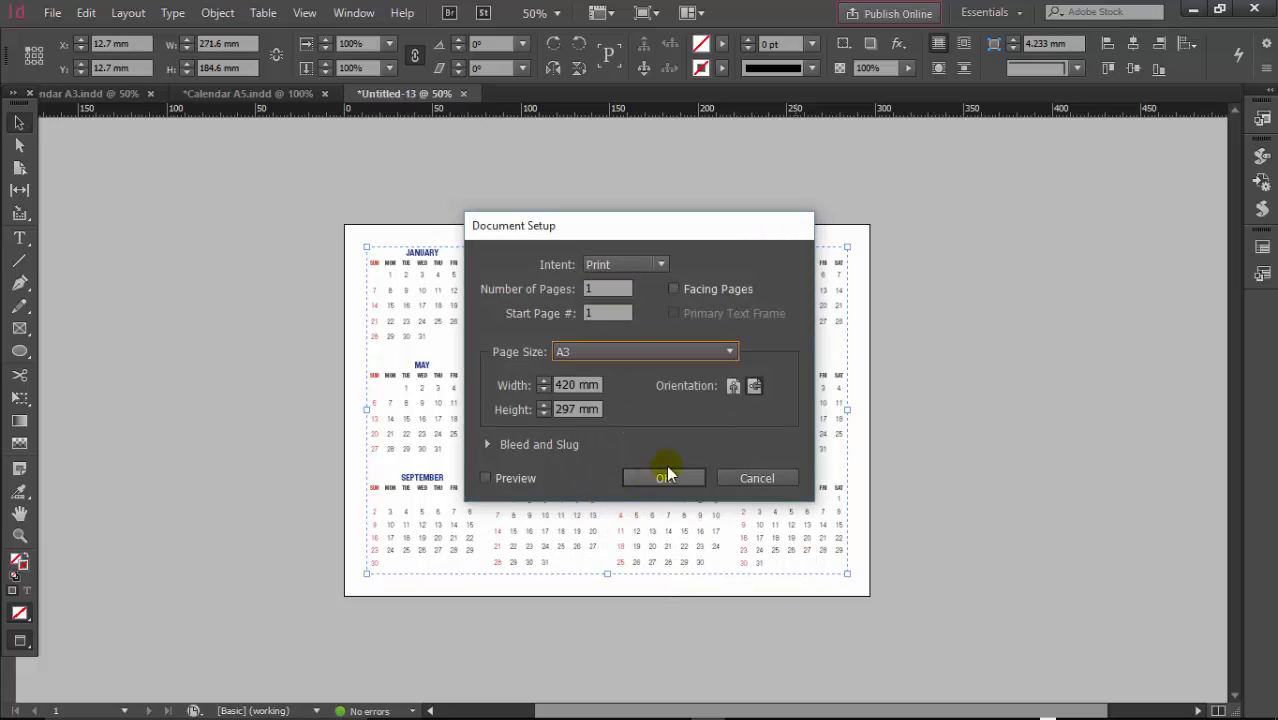
pyautogui.click(734, 385)
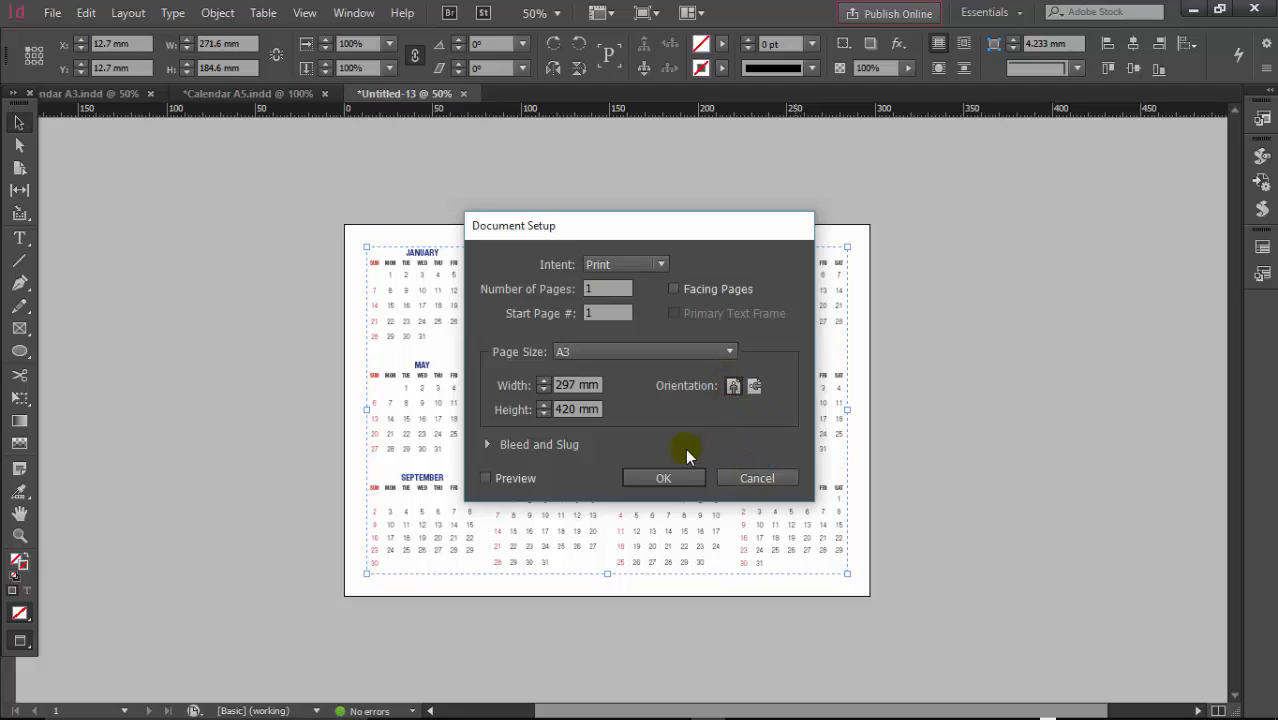
pyautogui.click(485, 445)
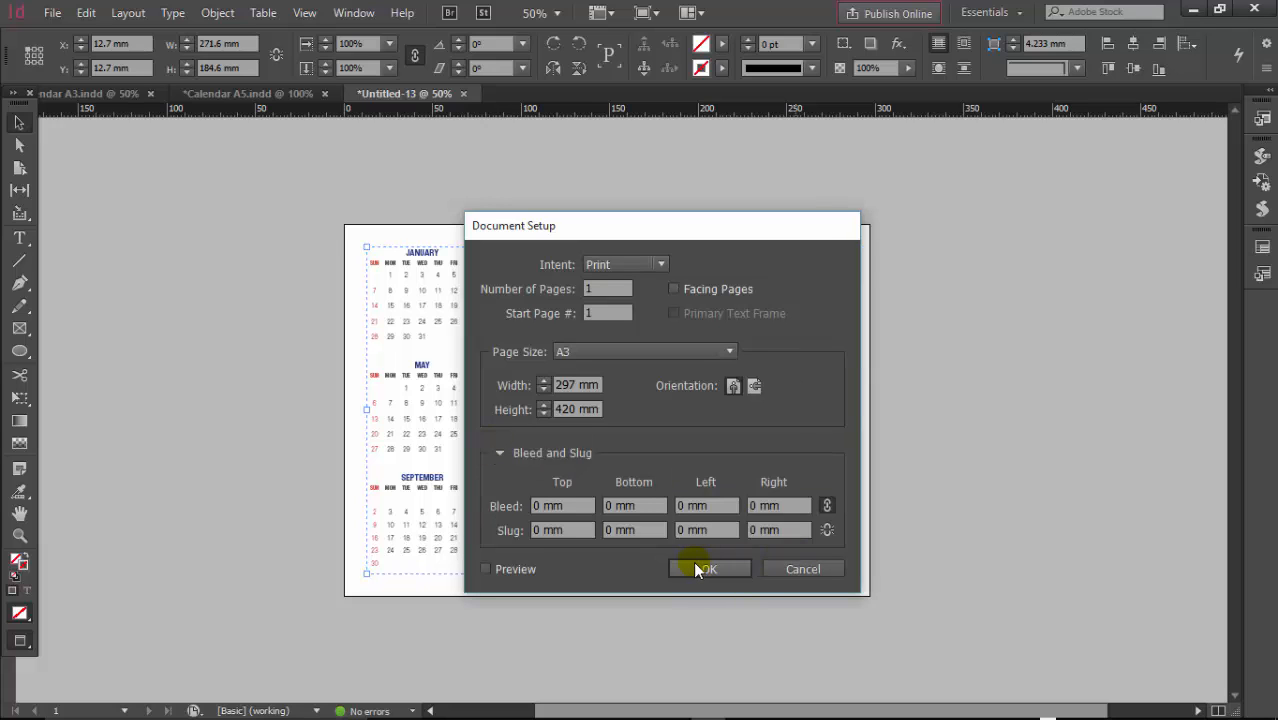
pyautogui.click(698, 569)
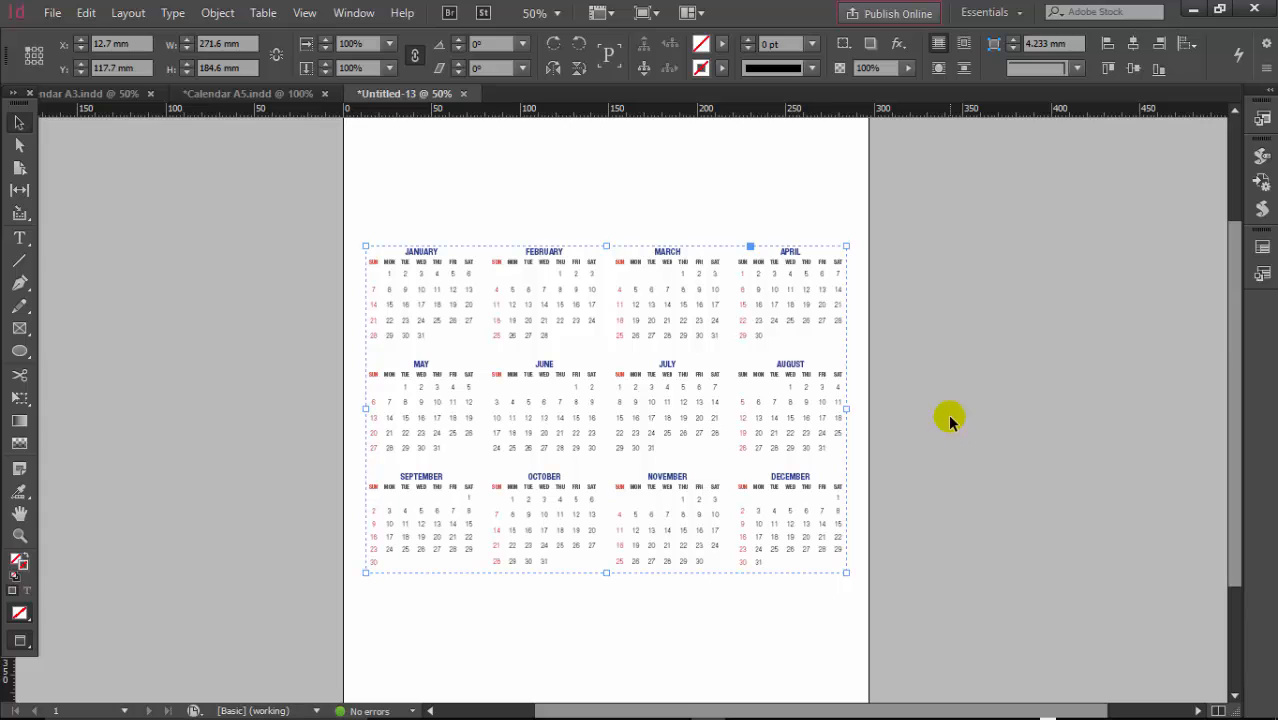
# Move the grouped calendars down into the lower part of the A3 page and deselect them
pyautogui.hotkey('ctrl', '-')
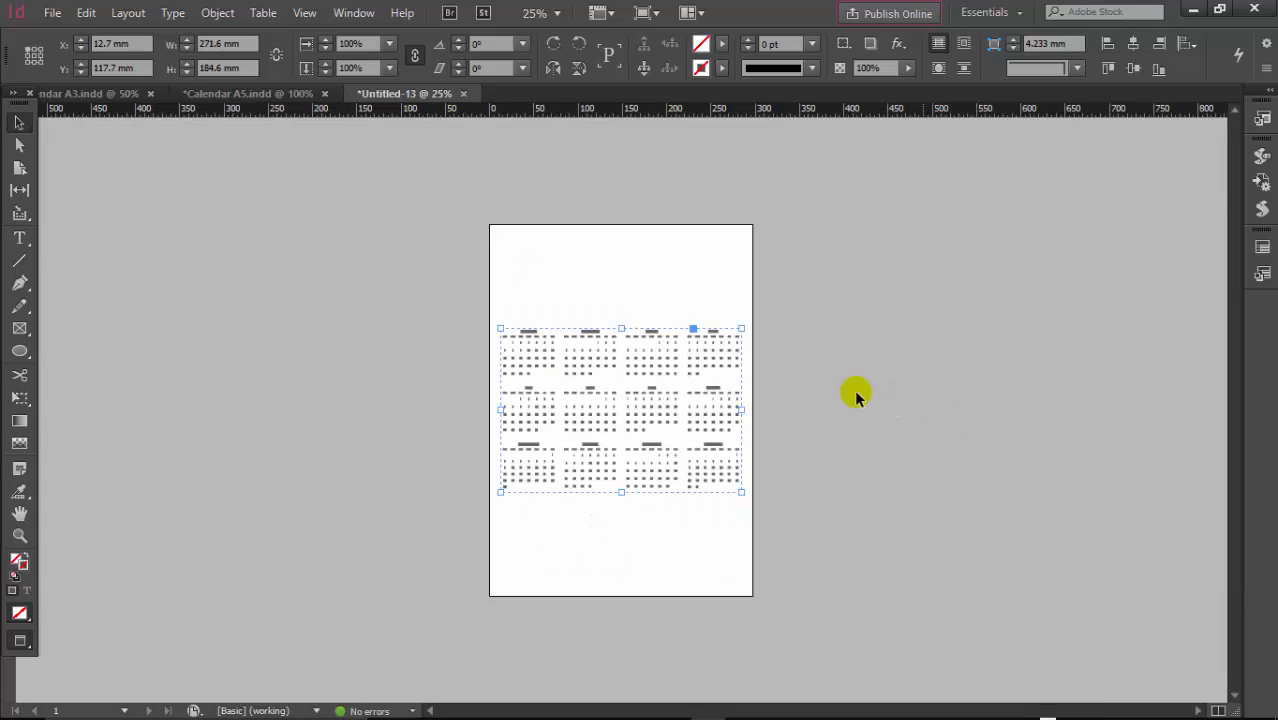
pyautogui.moveTo(651, 362); pyautogui.dragTo(650, 440)
pyautogui.click(793, 435)
# Copy the 2018 title, oval sunset picture, its caption and the company logo text from the Calendar A3 document into Untitled-13
pyautogui.click(634, 500)
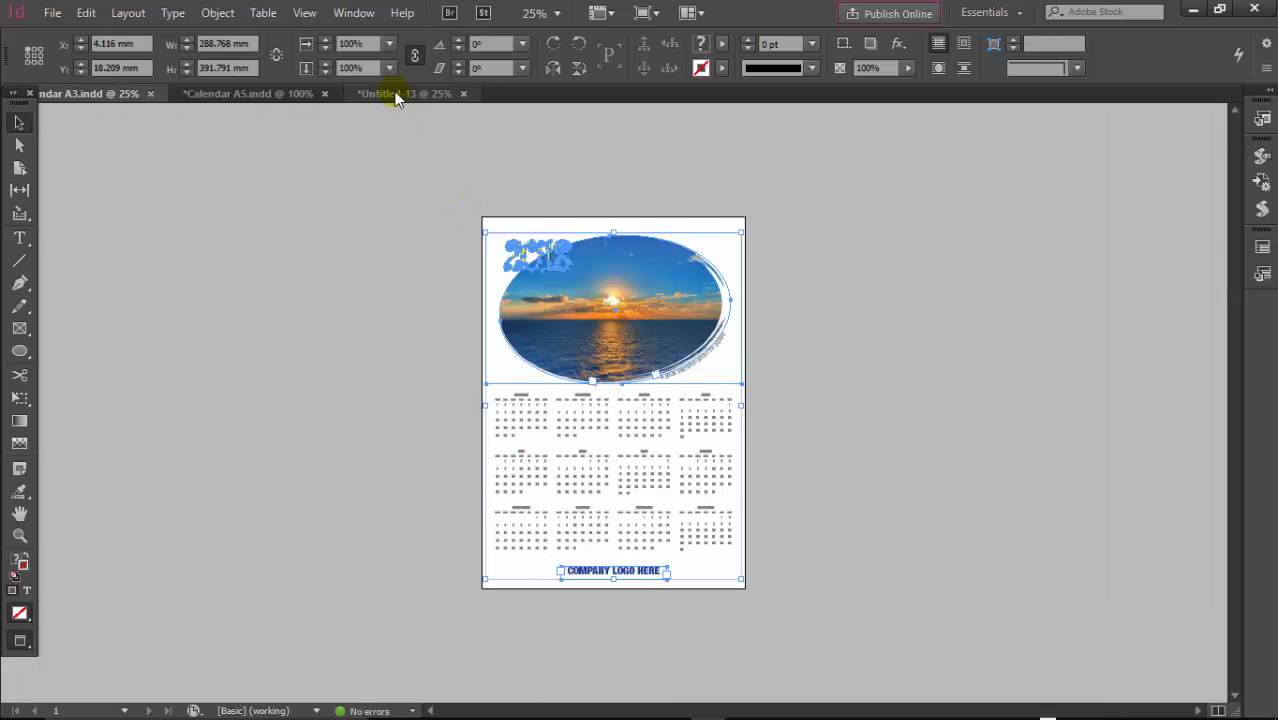
pyautogui.click(393, 93)
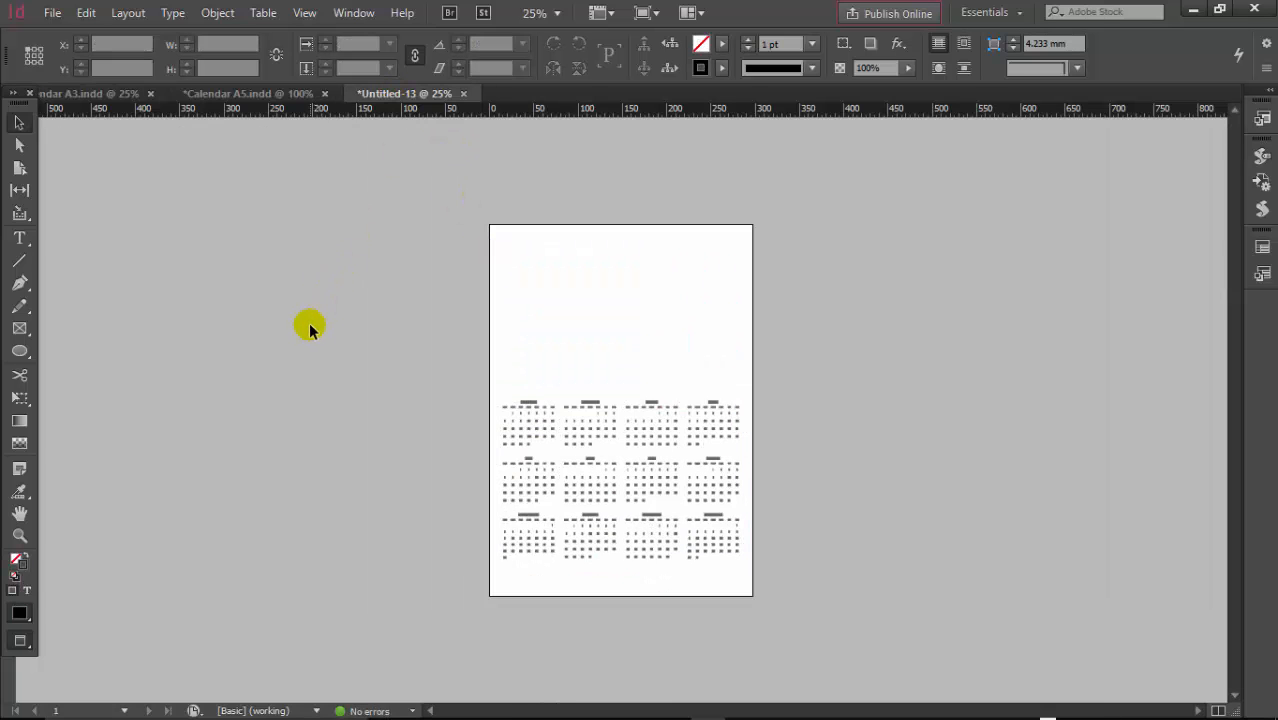
pyautogui.click(680, 455)
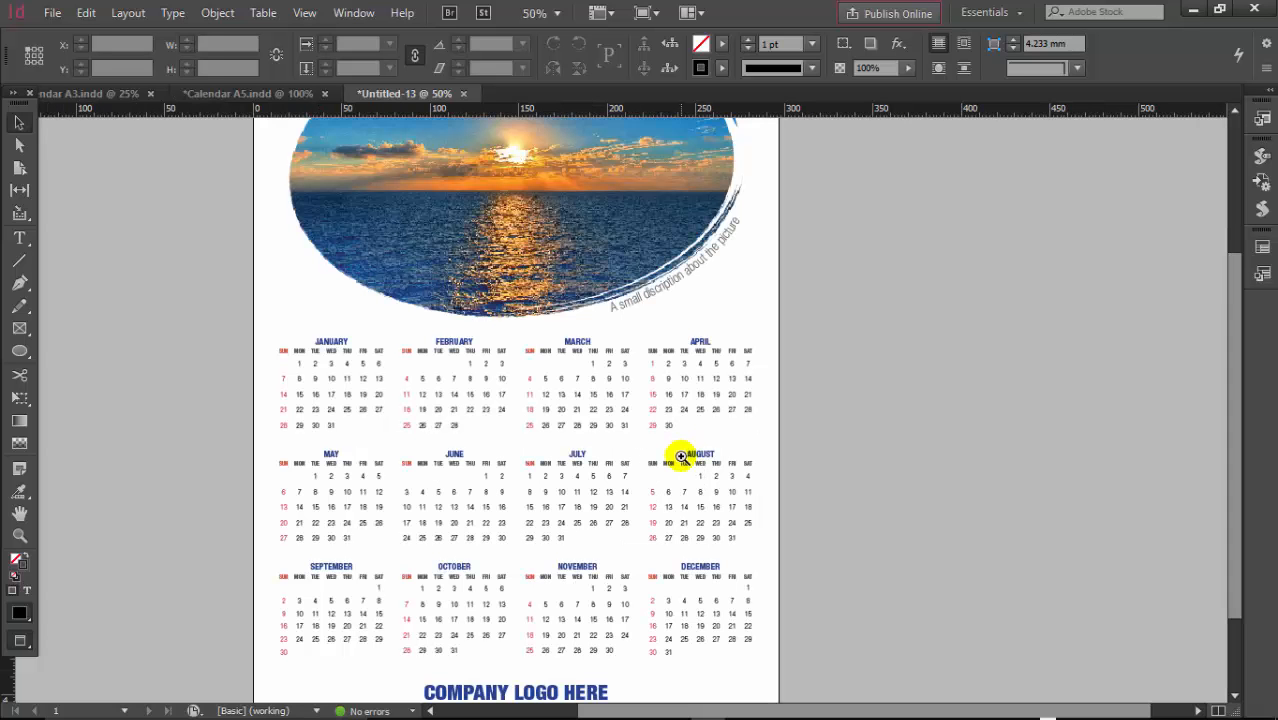
pyautogui.keyDown('alt'); pyautogui.click(680, 456); pyautogui.keyUp('alt')
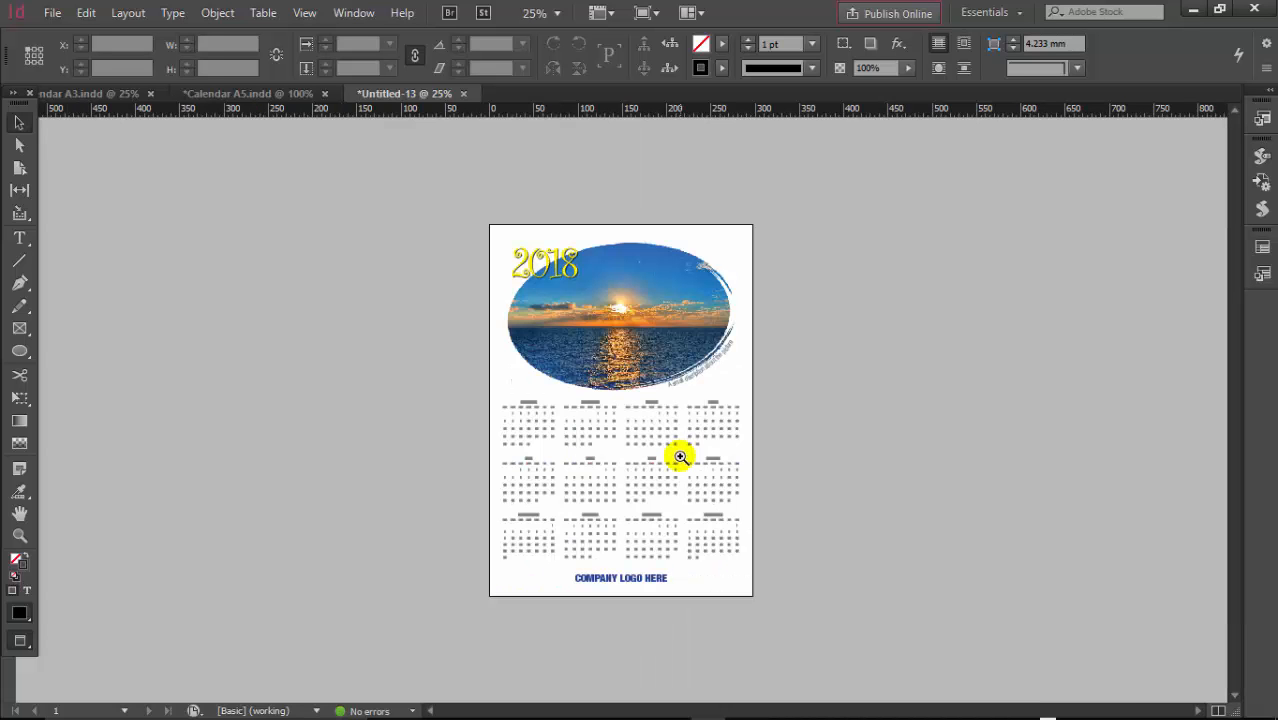
# Examine the finished A3 calendar as a whole and up close, then bring up the Calendar A5 document for reference
pyautogui.hotkey('ctrl', '0')
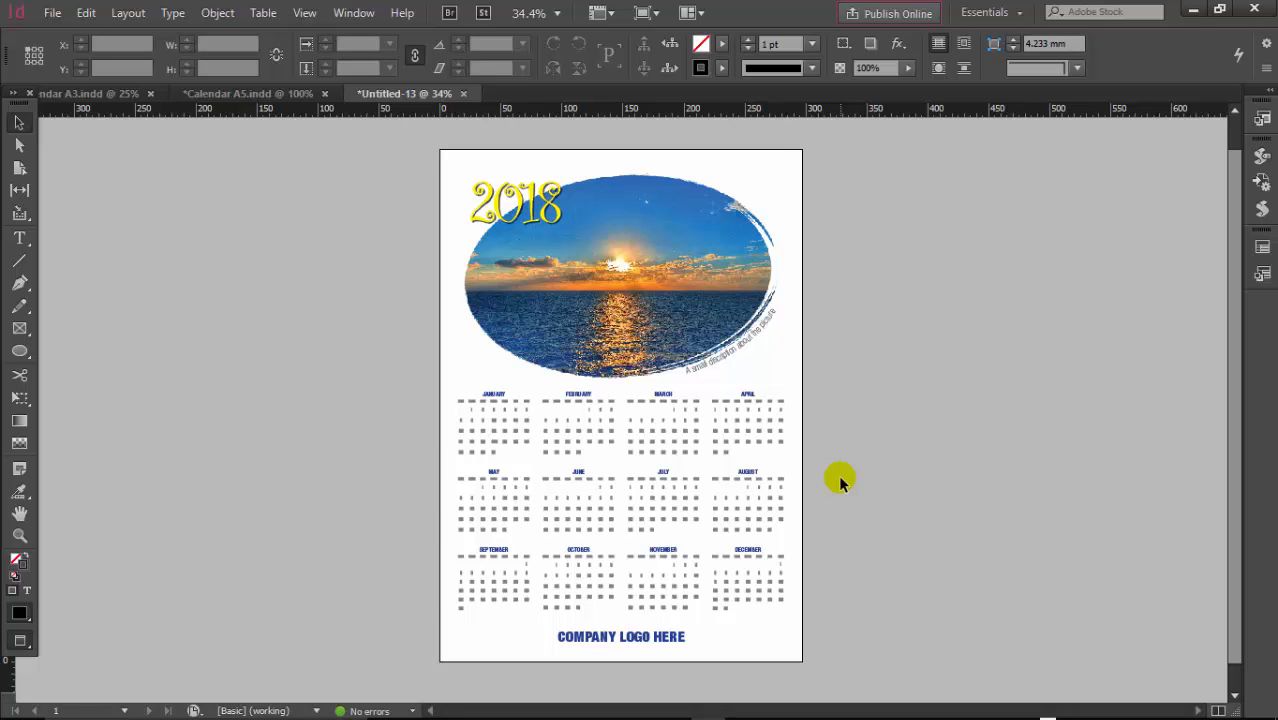
pyautogui.click(636, 428)
pyautogui.keyDown('alt'); pyautogui.click(636, 428); pyautogui.keyUp('alt')
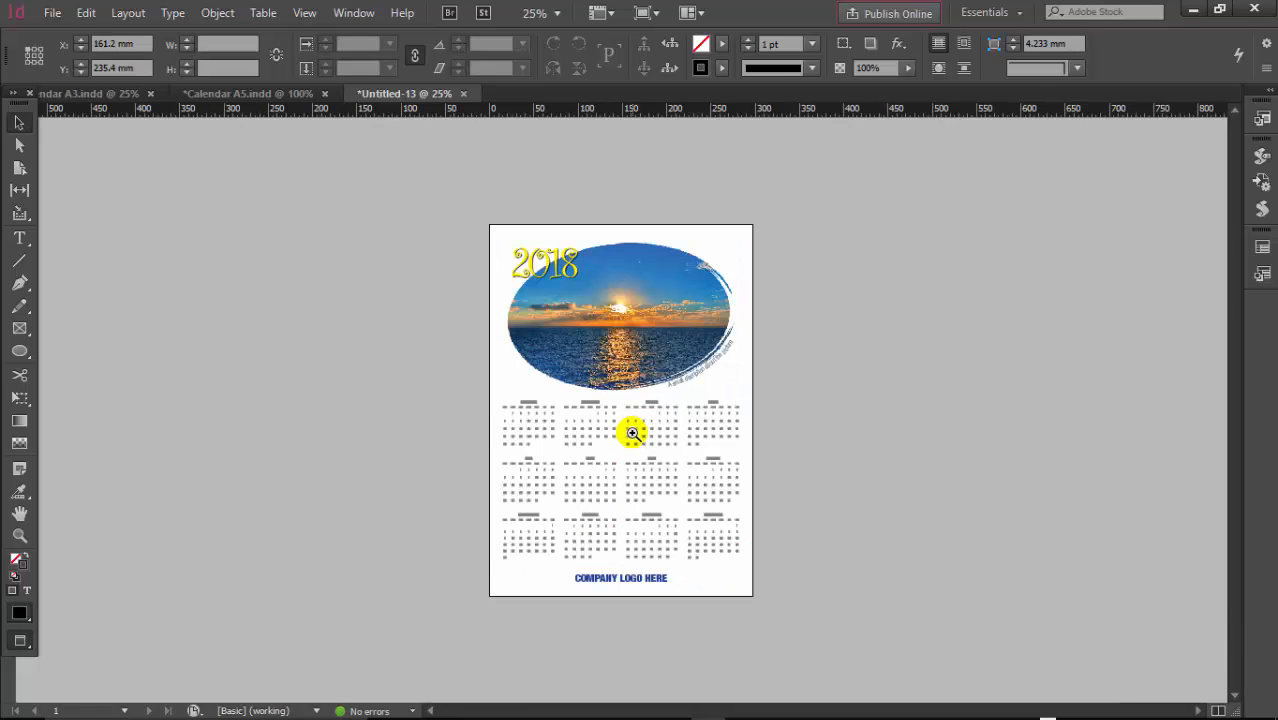
pyautogui.click(633, 432)
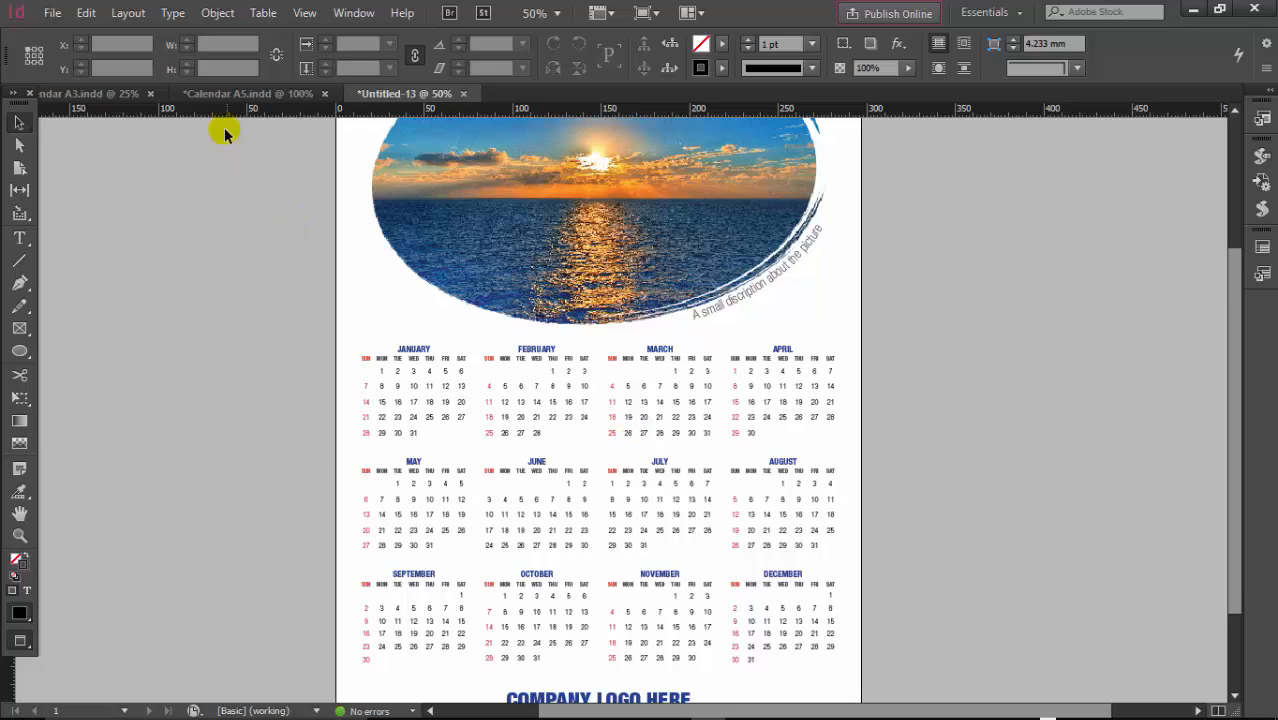
pyautogui.click(240, 93)
pyautogui.hotkey('ctrl', '-')
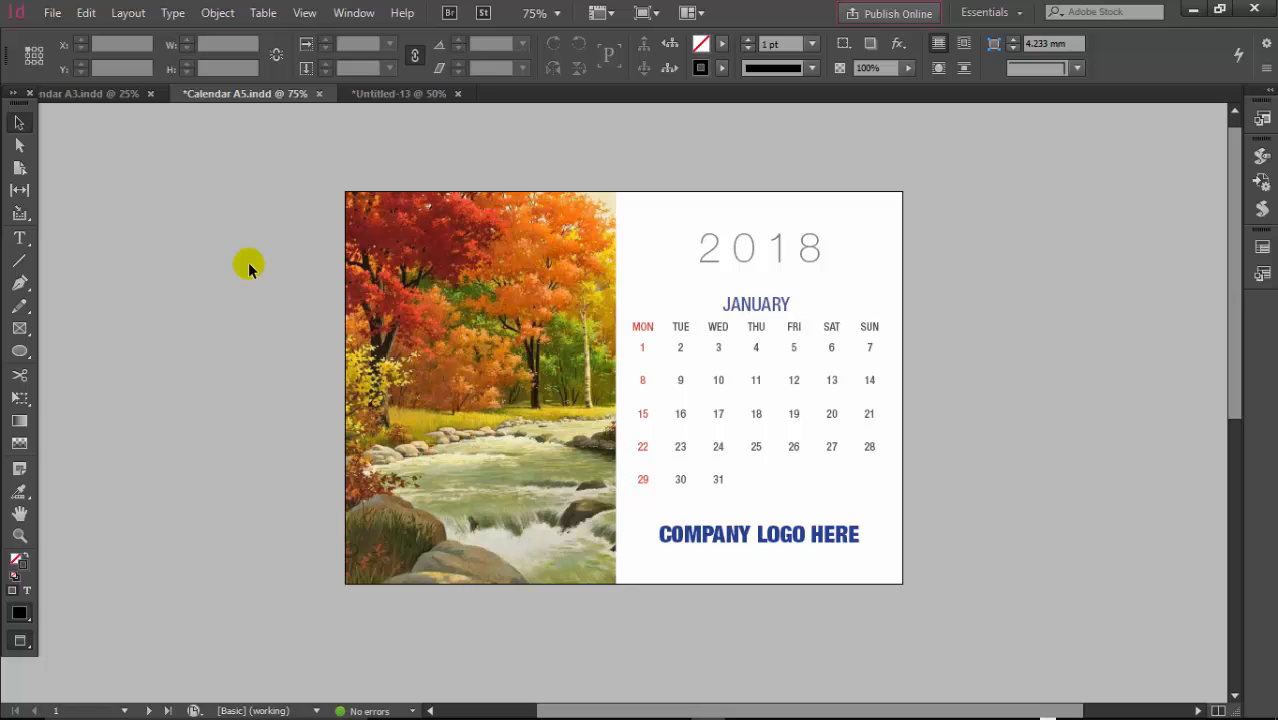
# Start a new document with the A5 page size in landscape orientation, 210 mm wide by 148 mm high
pyautogui.hotkey('ctrl', 'n')
pyautogui.click(642, 288)
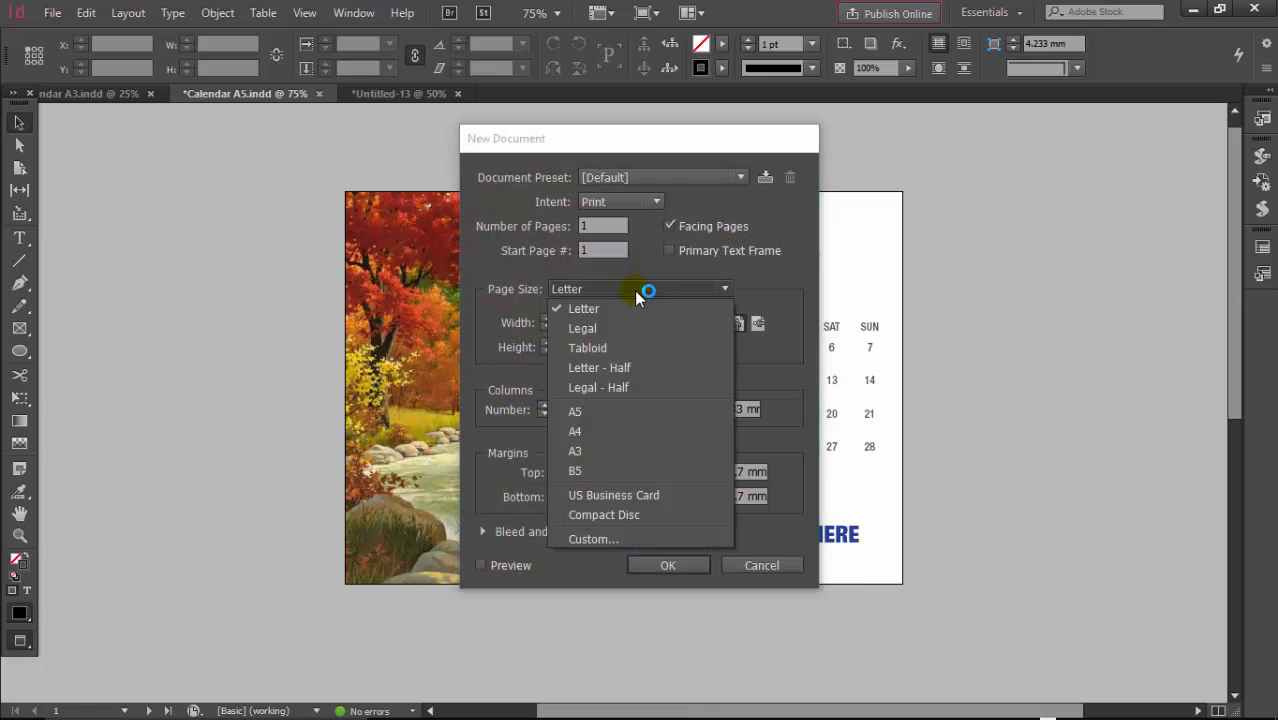
pyautogui.click(595, 404)
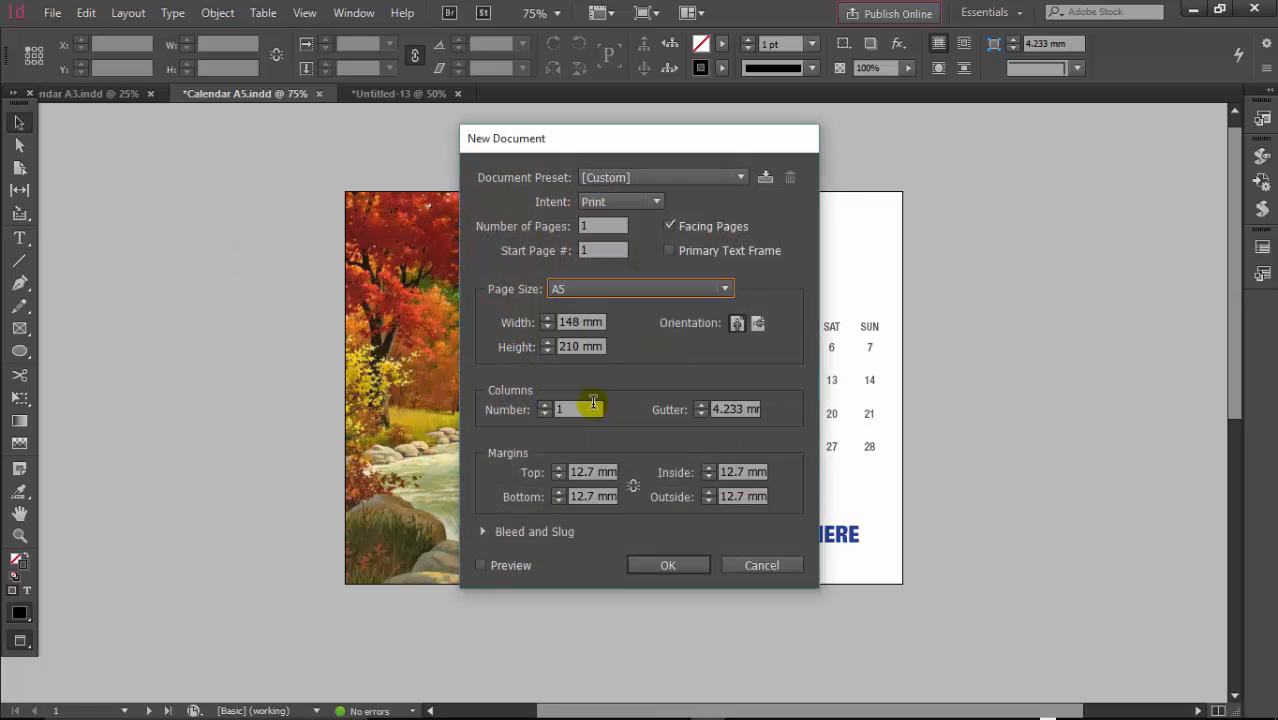
pyautogui.click(759, 322)
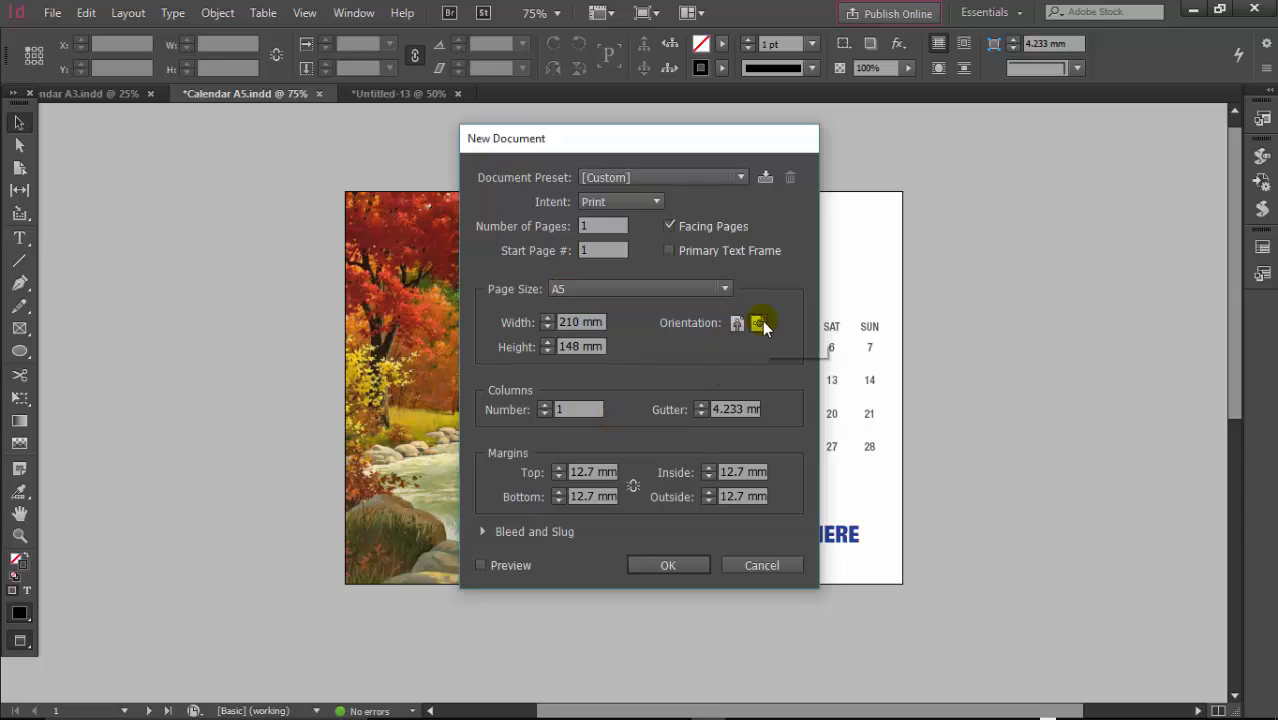
# Link the new document's margins and set all four to 5 mm
pyautogui.press('Tab')
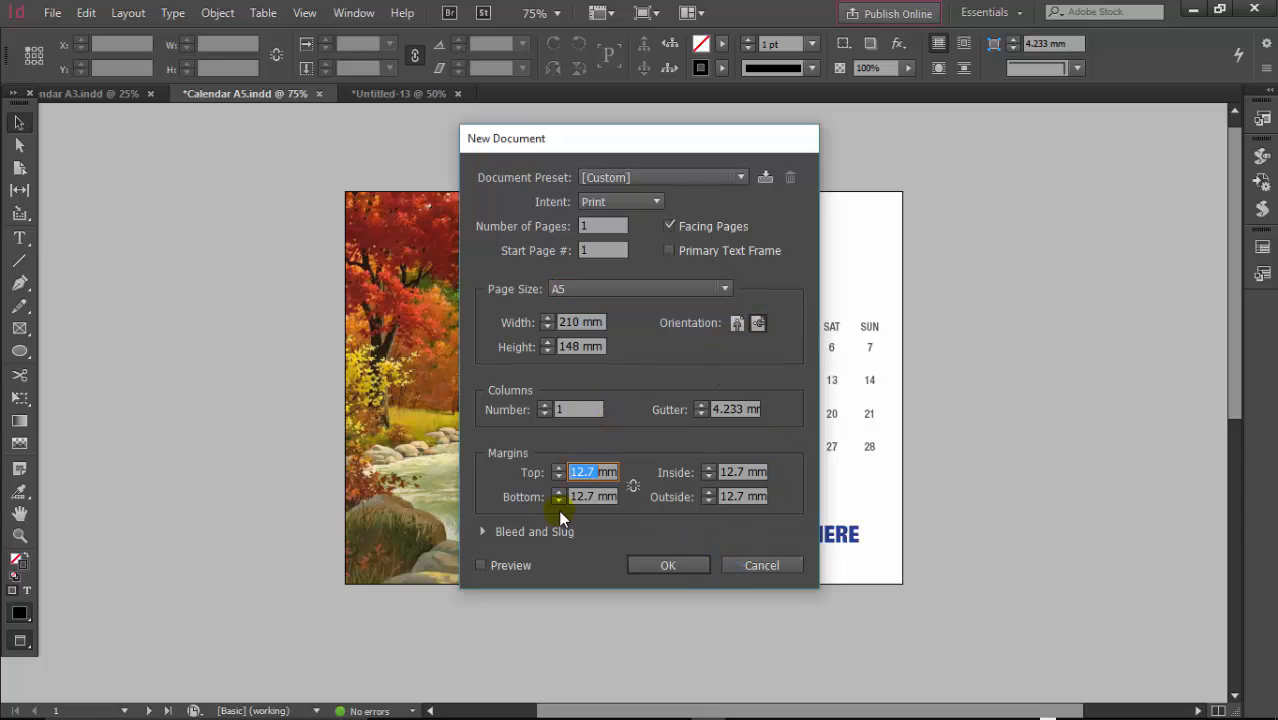
pyautogui.write('5')
pyautogui.press('Tab')
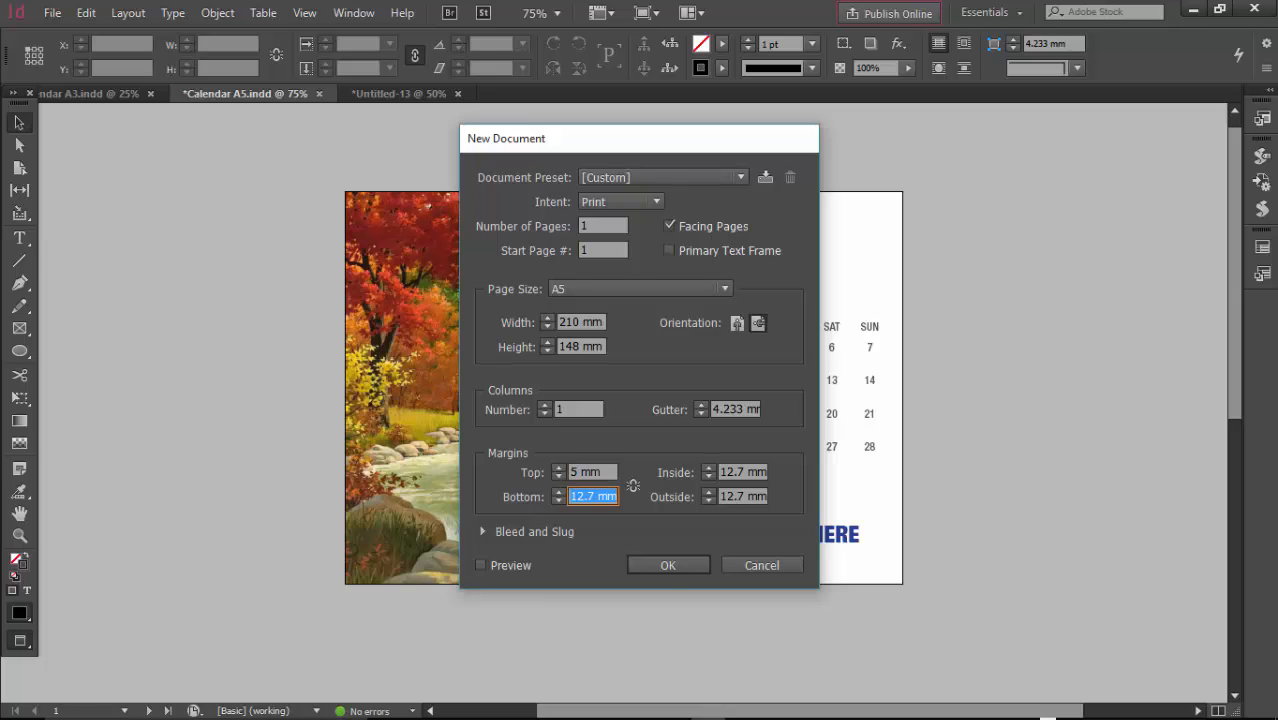
pyautogui.click(633, 486)
pyautogui.click(668, 565)
# Set the number of pages to 2 with facing pages turned off, and create the document
pyautogui.doubleClick(614, 232)
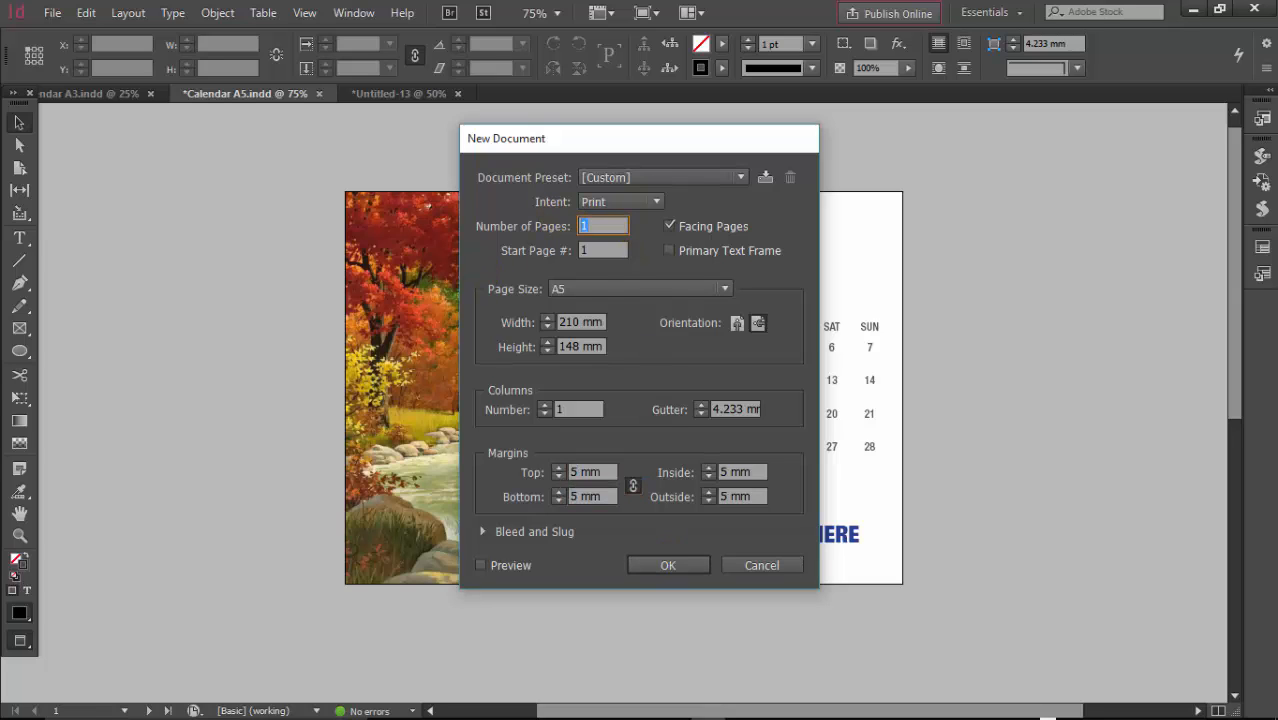
pyautogui.write('2')
pyautogui.click(670, 226)
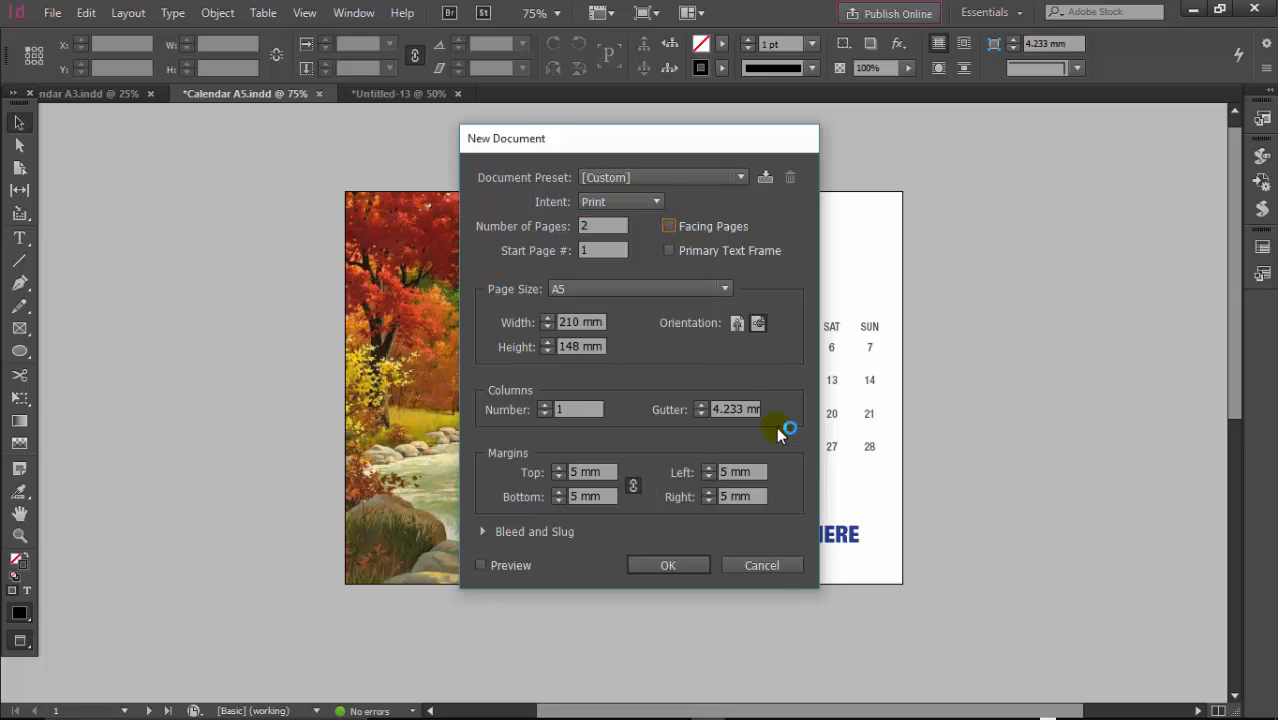
pyautogui.click(665, 566)
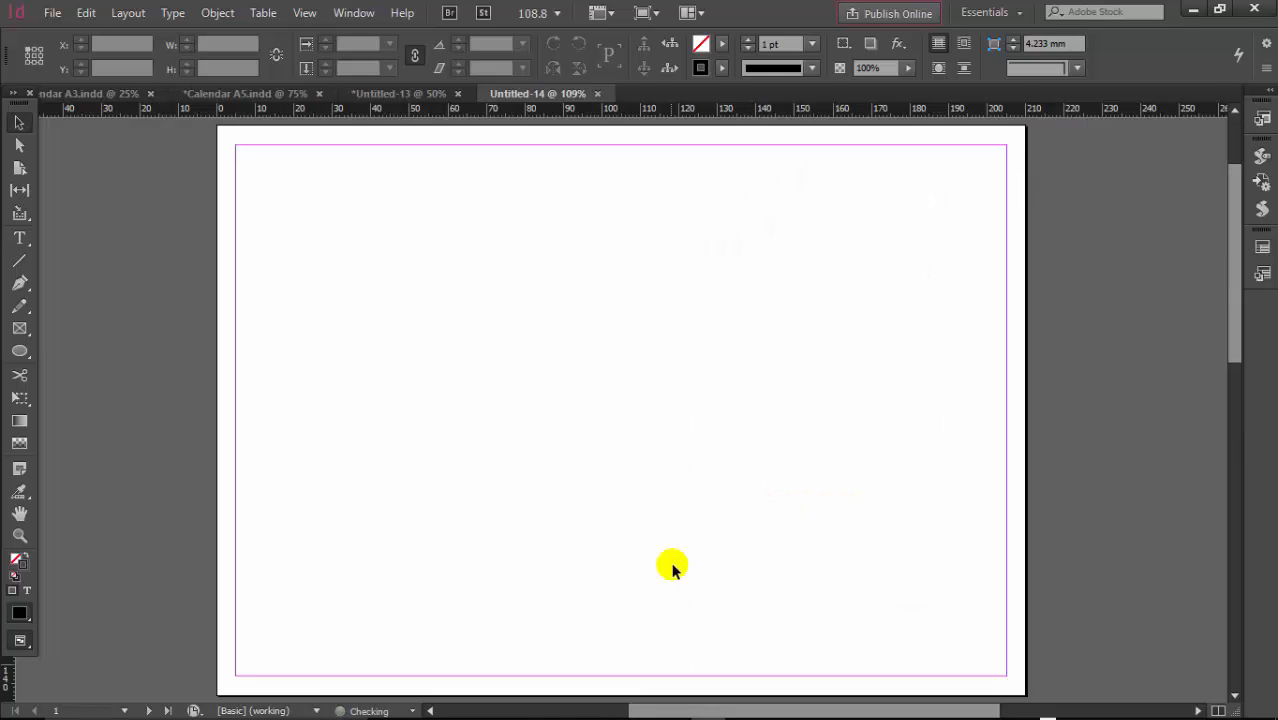
# Draw a text frame about 117.5 mm wide and 88 mm high against the page's right margin
pyautogui.hotkey('ctrl', '1')
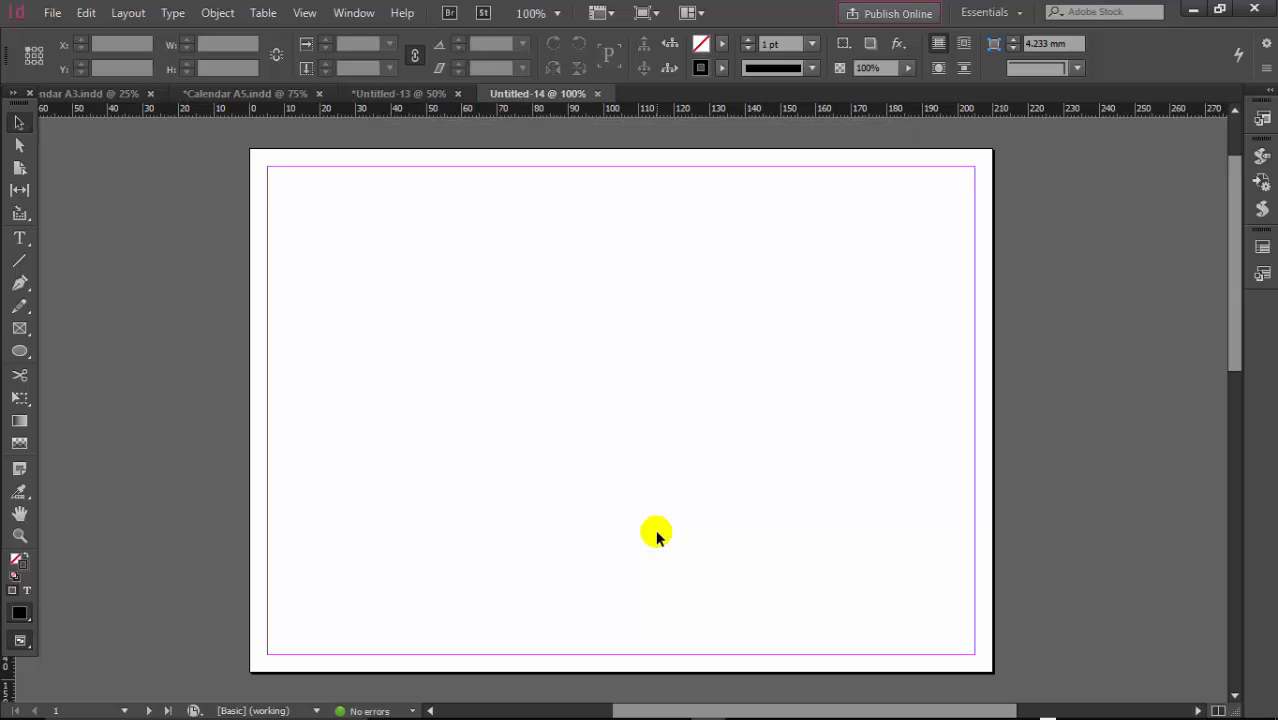
pyautogui.press('w')
pyautogui.press('w')
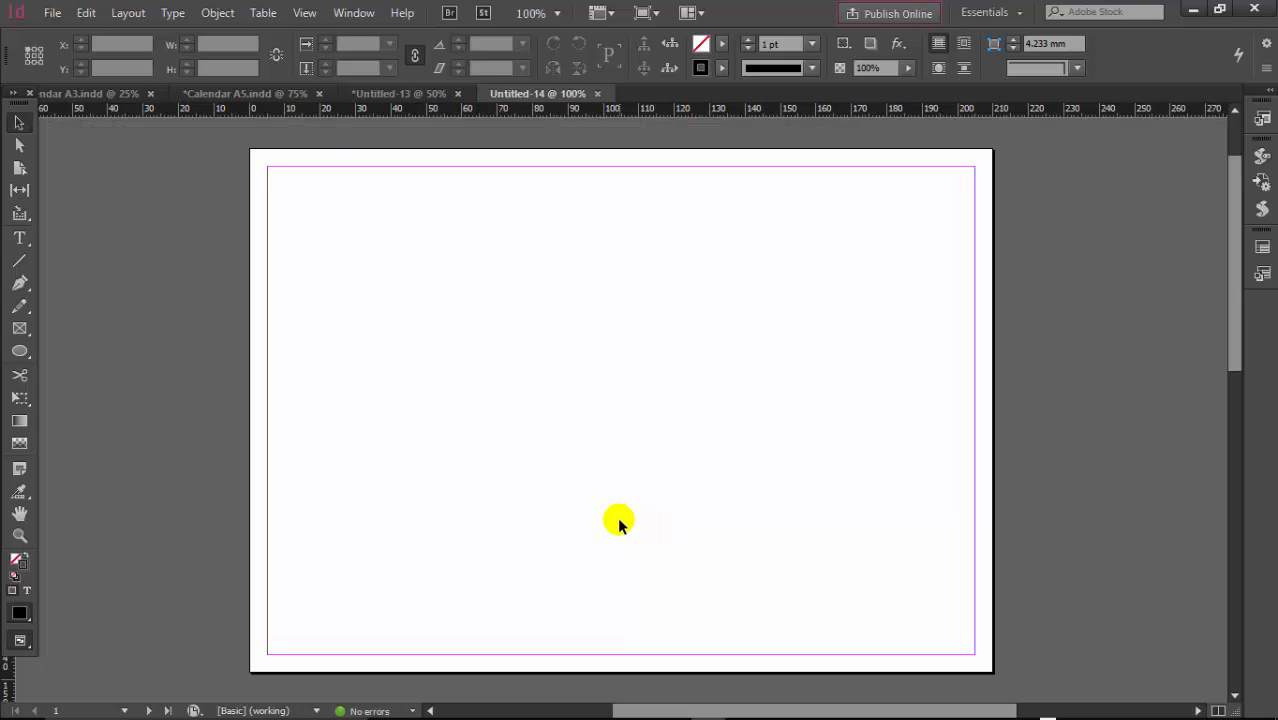
pyautogui.hotkey('ctrl', '-')
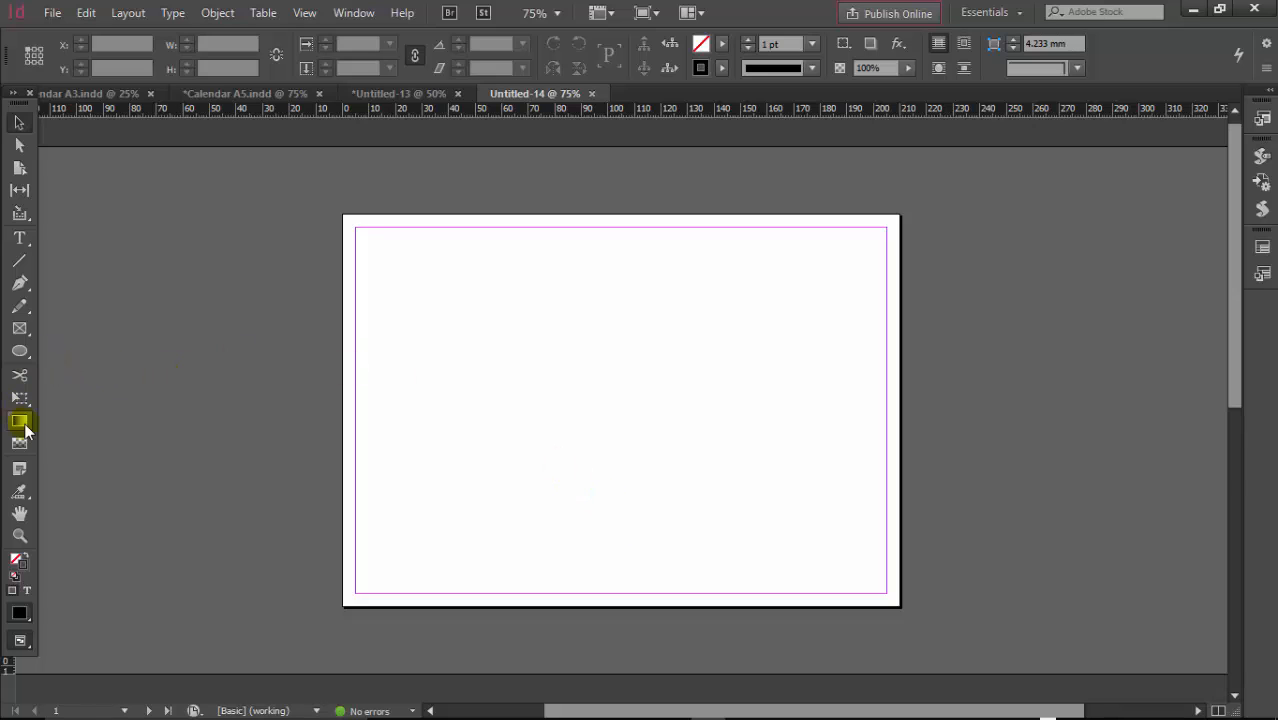
pyautogui.click(21, 352)
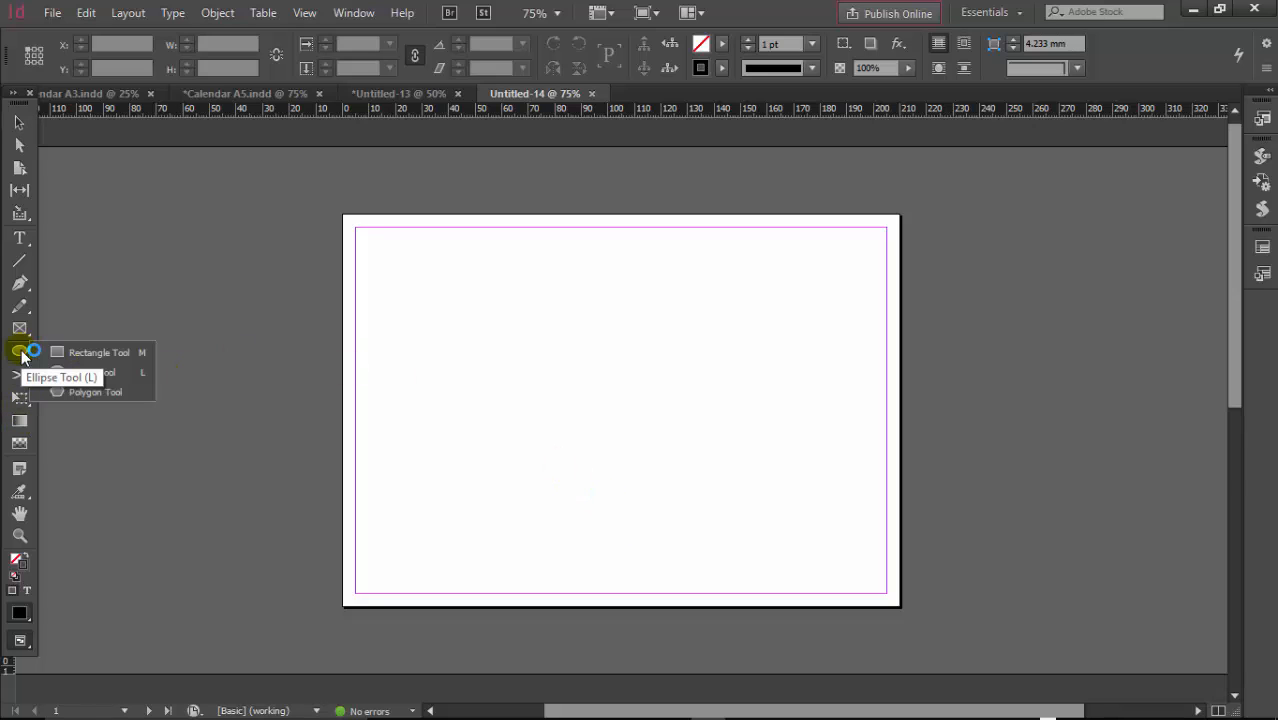
pyautogui.click(20, 238)
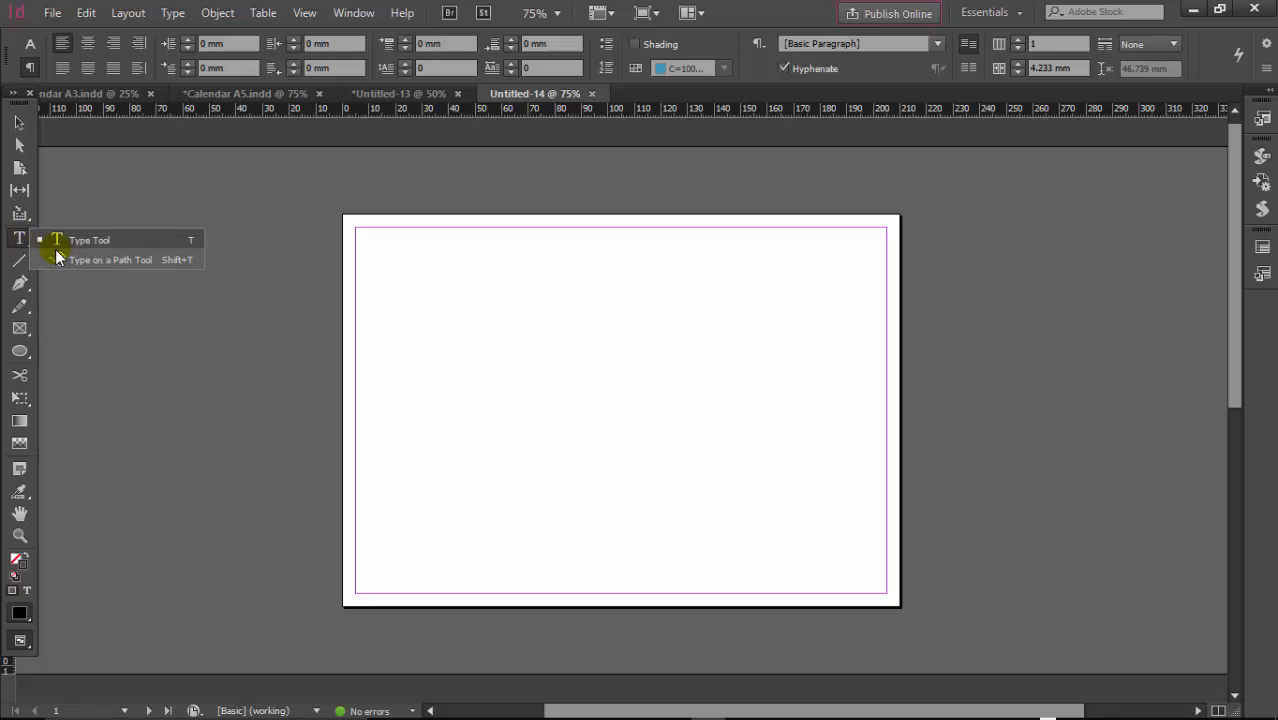
pyautogui.click(60, 240)
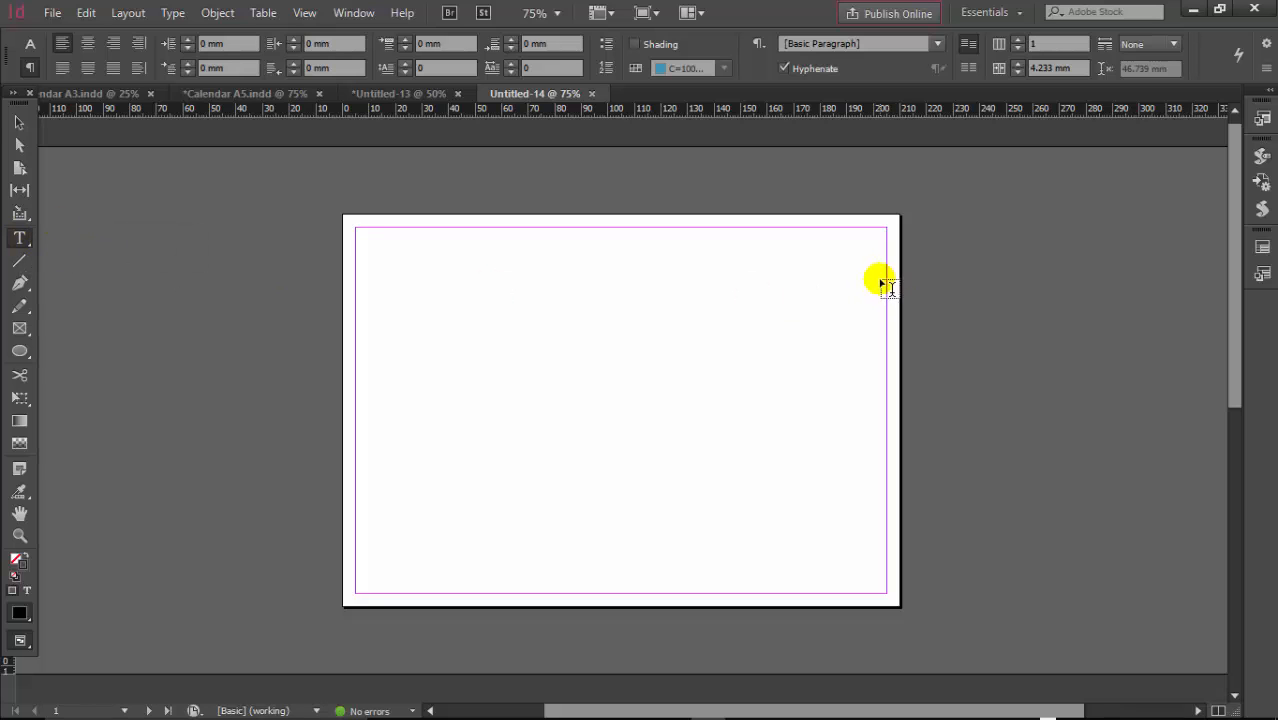
pyautogui.moveTo(886, 290); pyautogui.dragTo(574, 522)
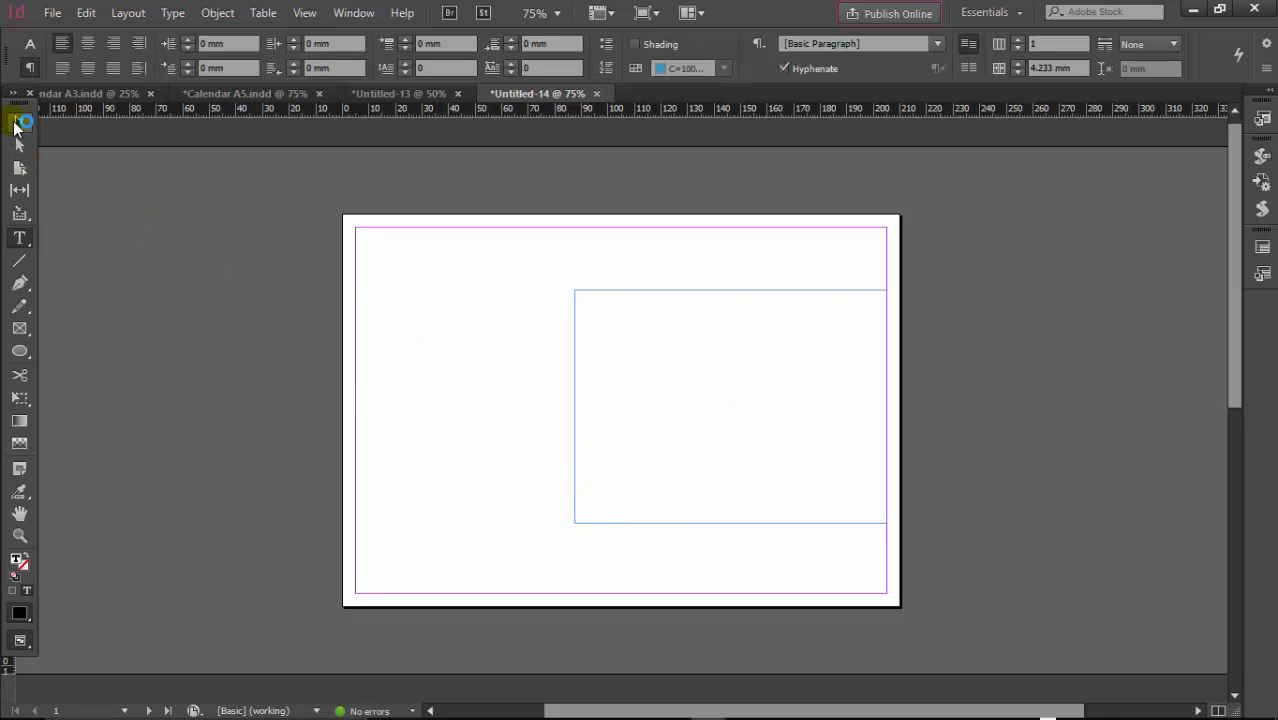
pyautogui.click(19, 122)
# Duplicate the page 1 spread together with its text frame and select the copied frame on page 2
pyautogui.press('F12')
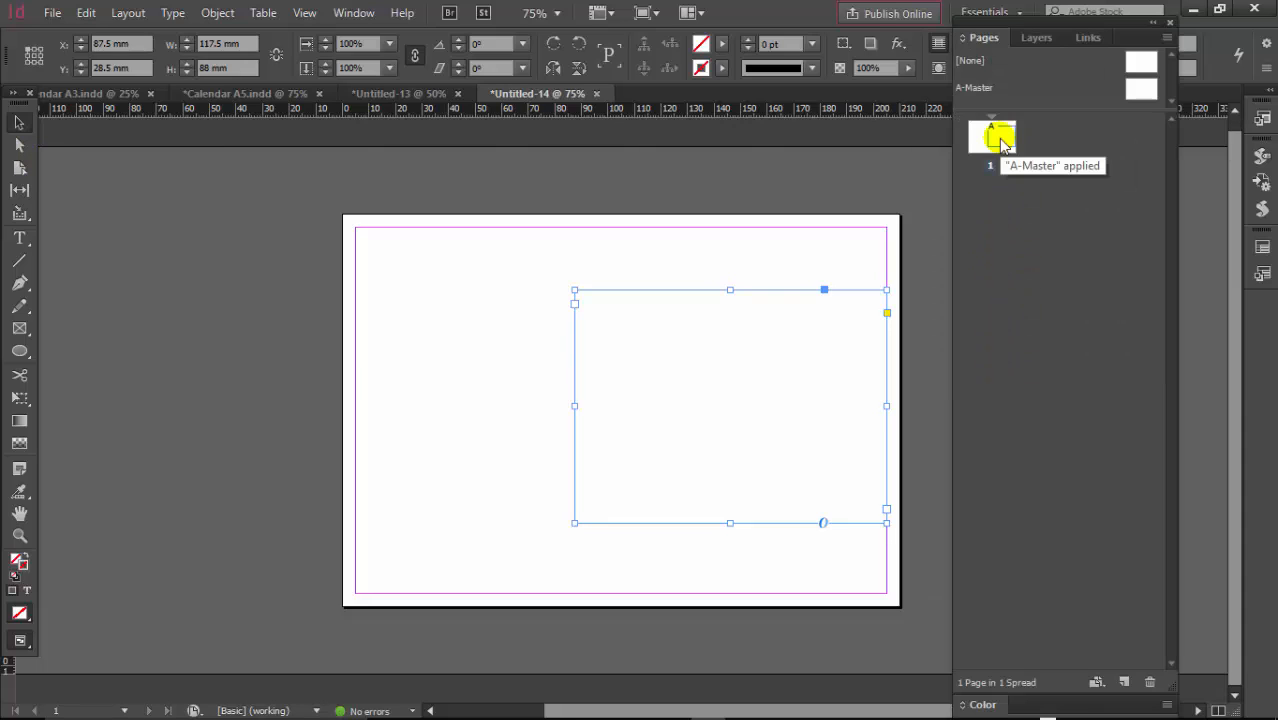
pyautogui.click(1001, 137)
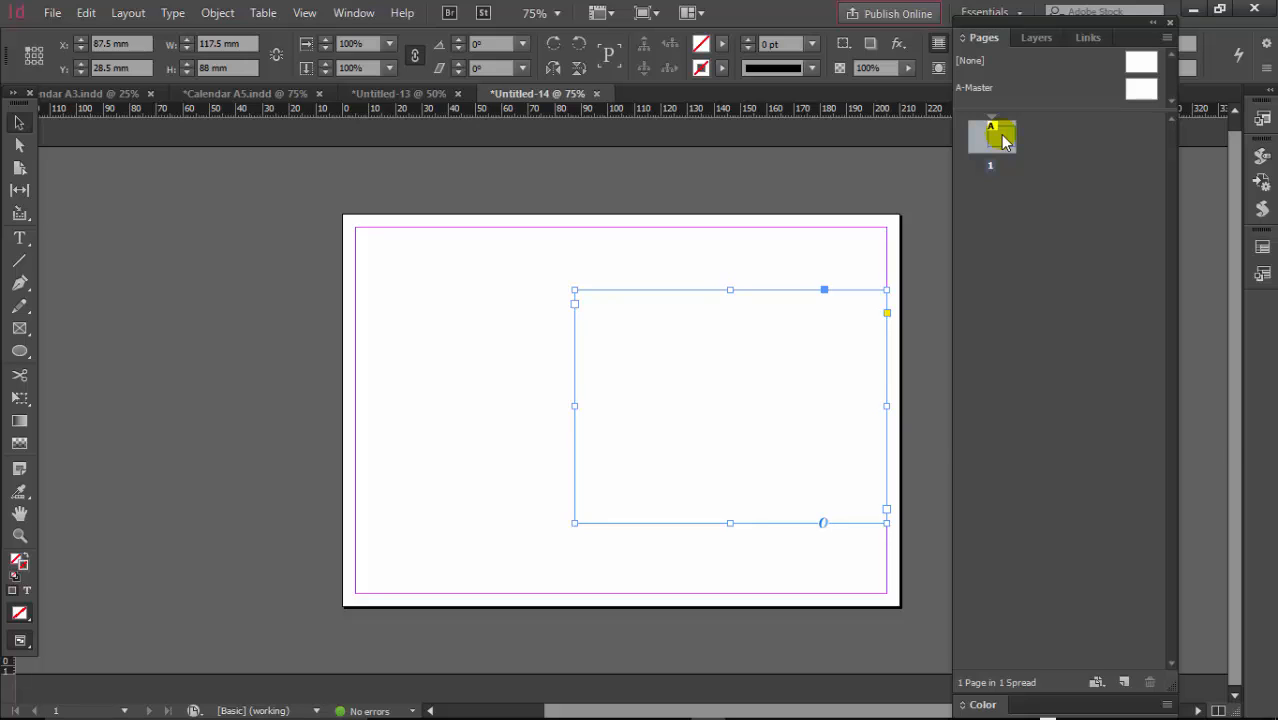
pyautogui.rightClick(1004, 140)
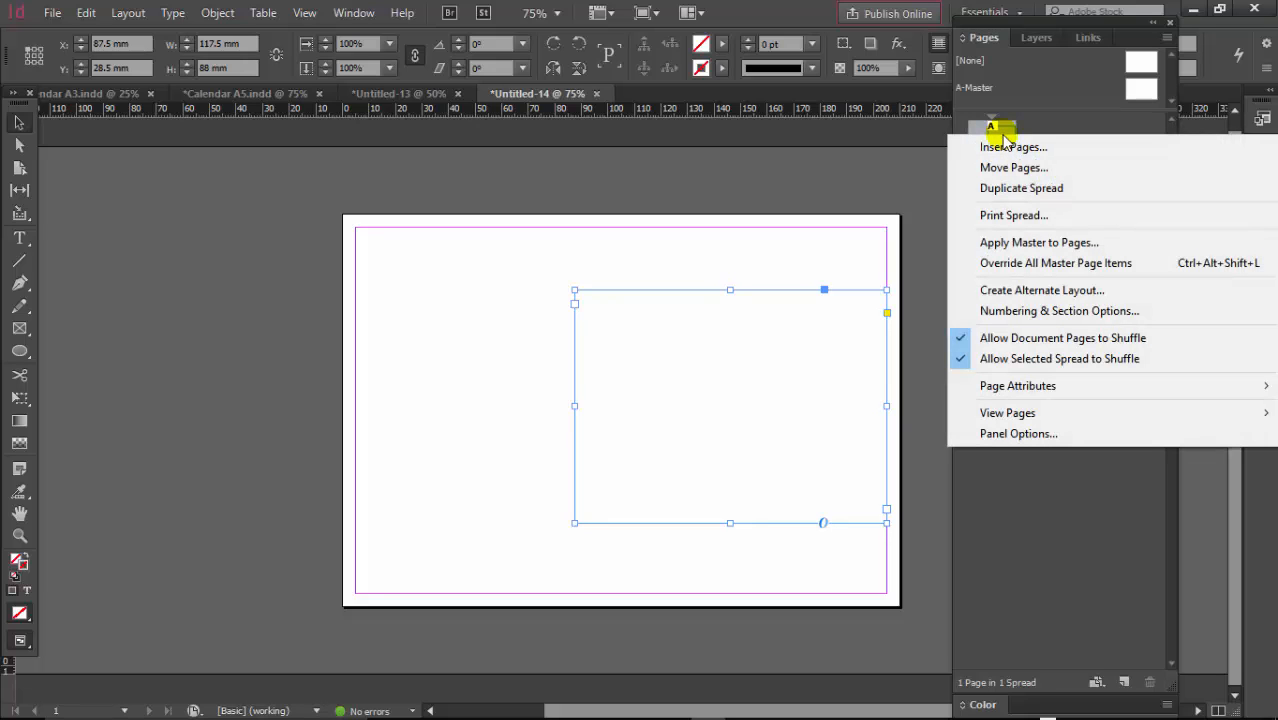
pyautogui.click(1003, 189)
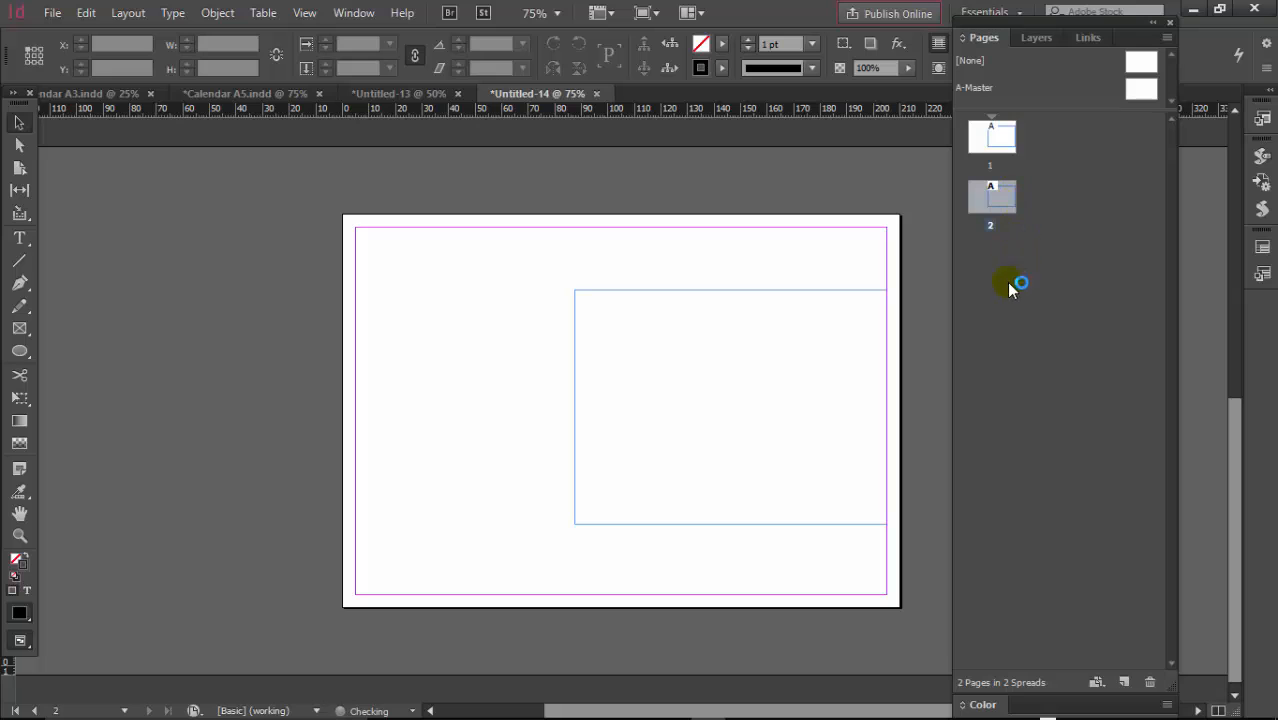
pyautogui.click(787, 345)
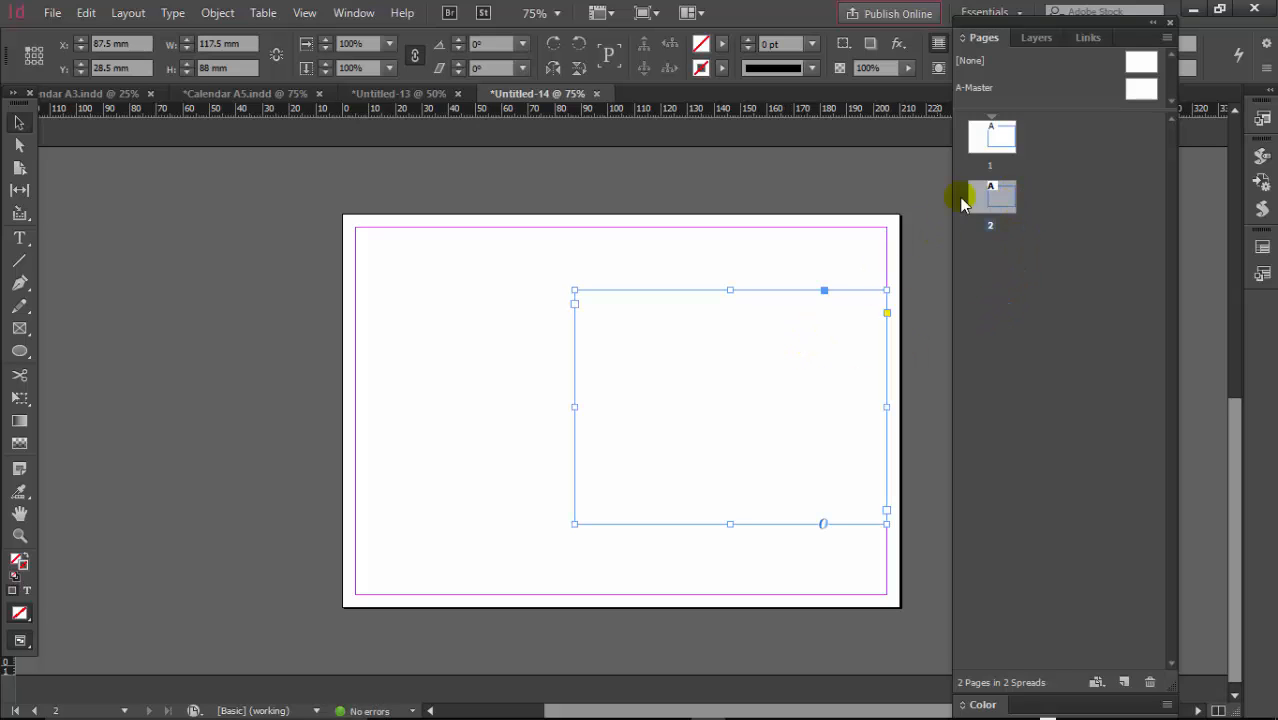
# Return to page 1 and place the text cursor inside its text frame
pyautogui.doubleClick(1004, 147)
pyautogui.moveTo(933, 30); pyautogui.dragTo(1100, 35)
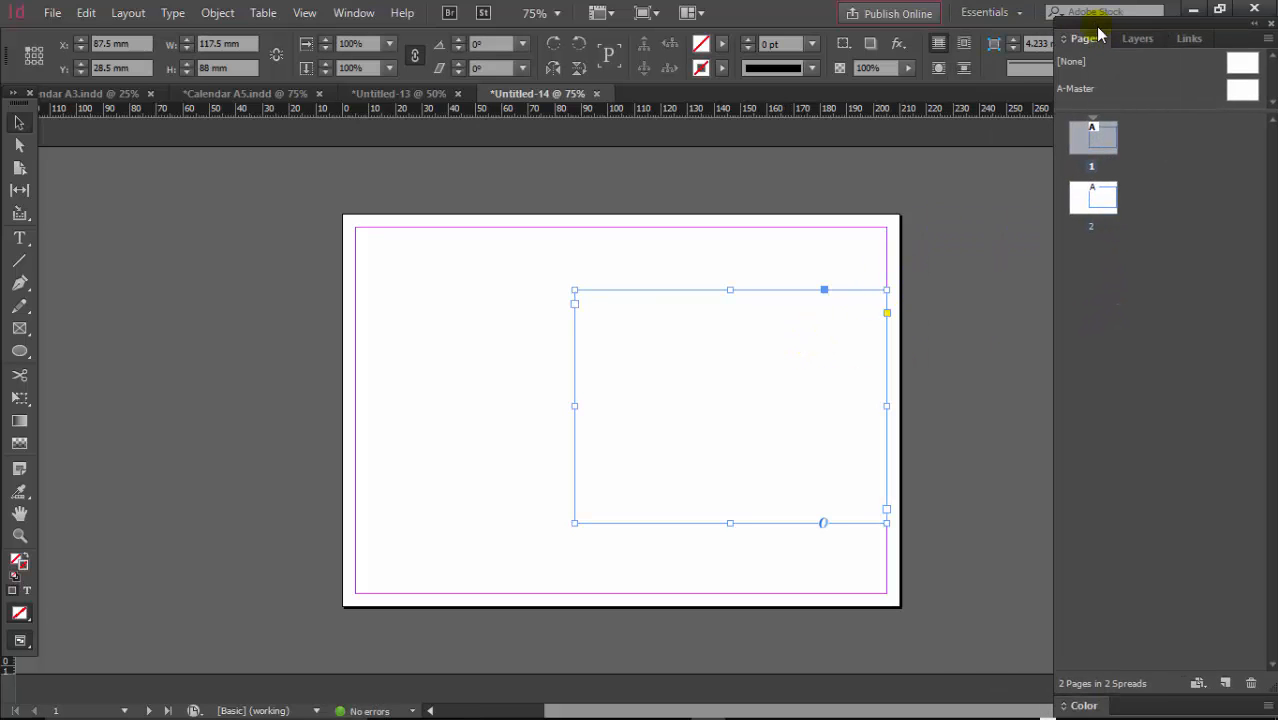
pyautogui.doubleClick(722, 341)
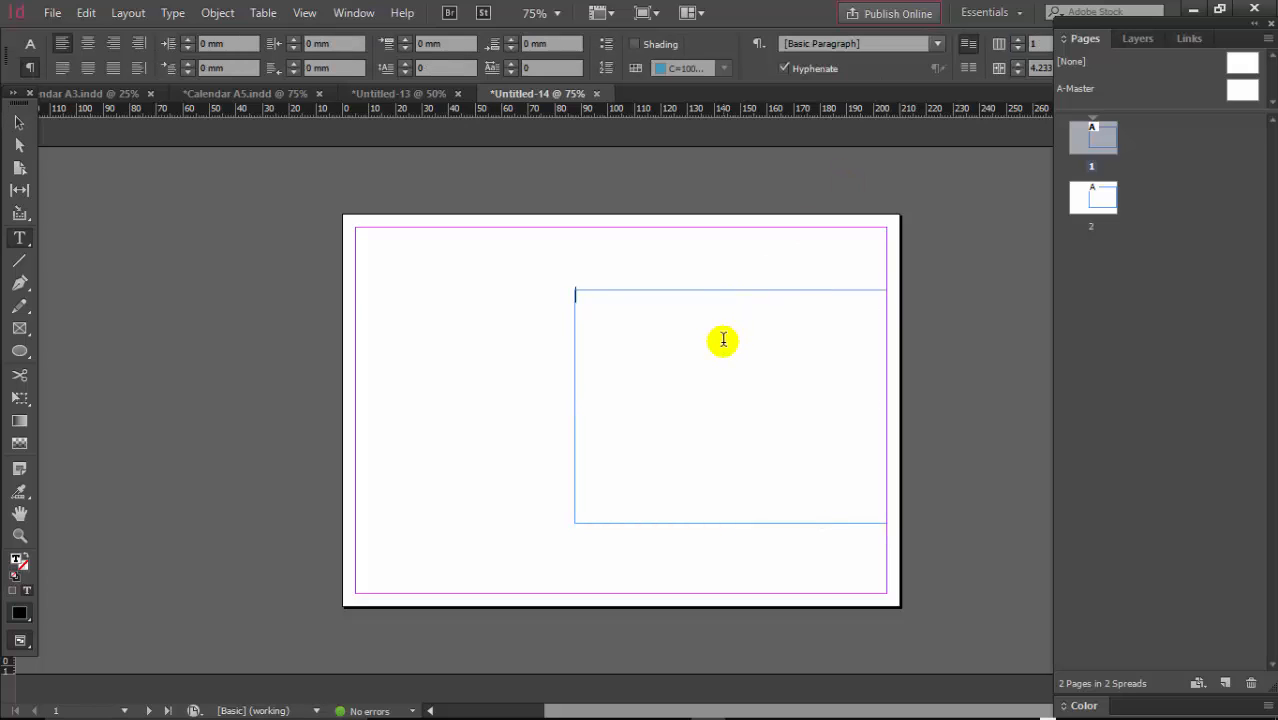
pyautogui.doubleClick(1138, 26)
pyautogui.click(1141, 73)
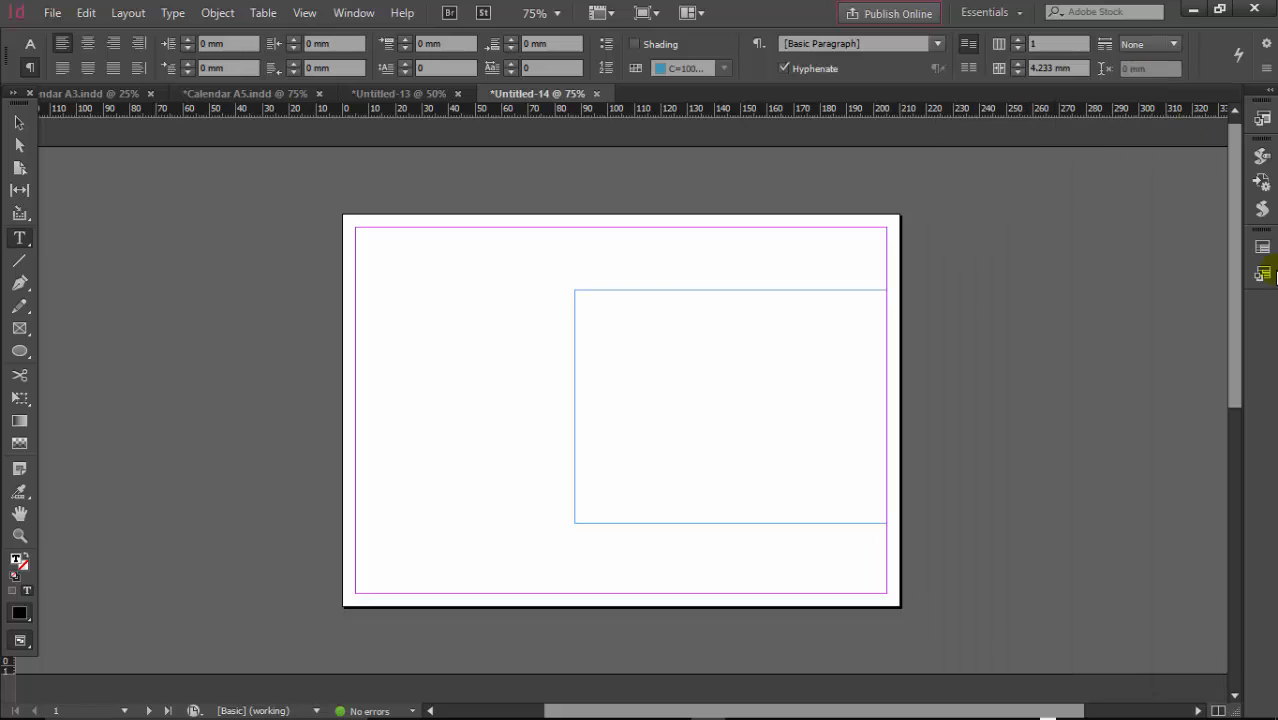
# Run the calendarWizard.js script and set the calendar range from January 2018 to December 2018
pyautogui.click(1261, 208)
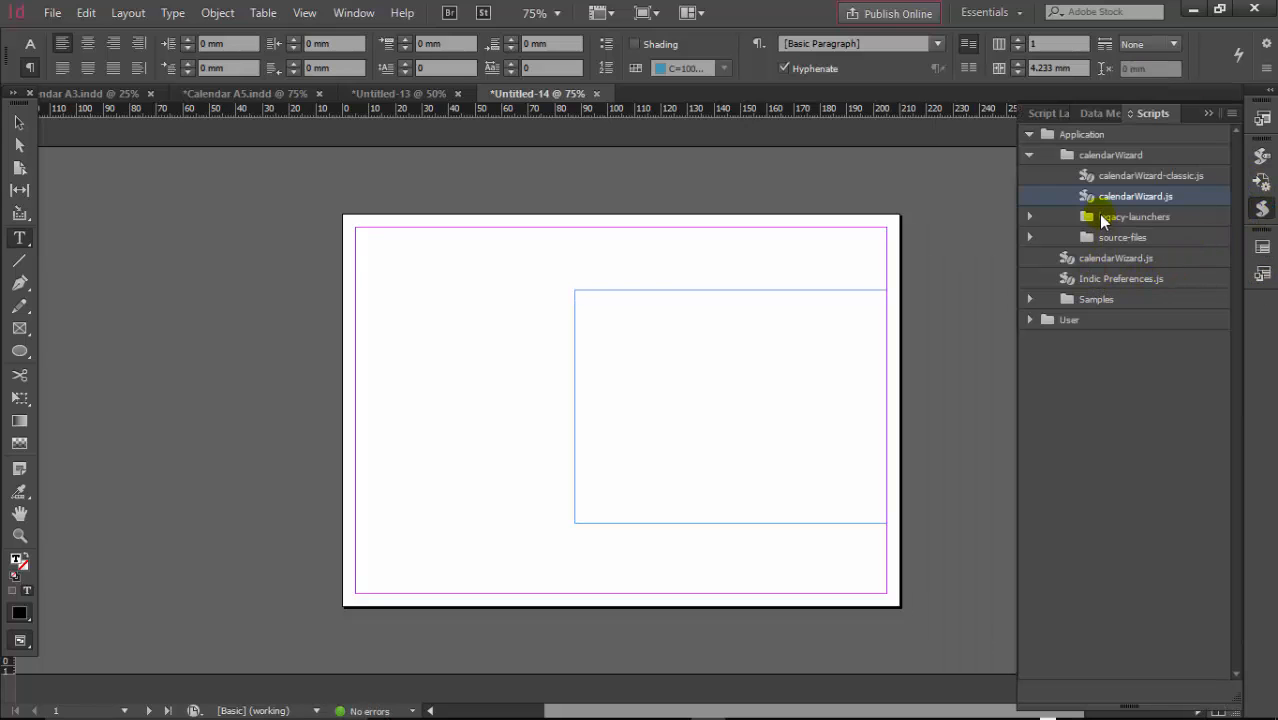
pyautogui.doubleClick(1090, 195)
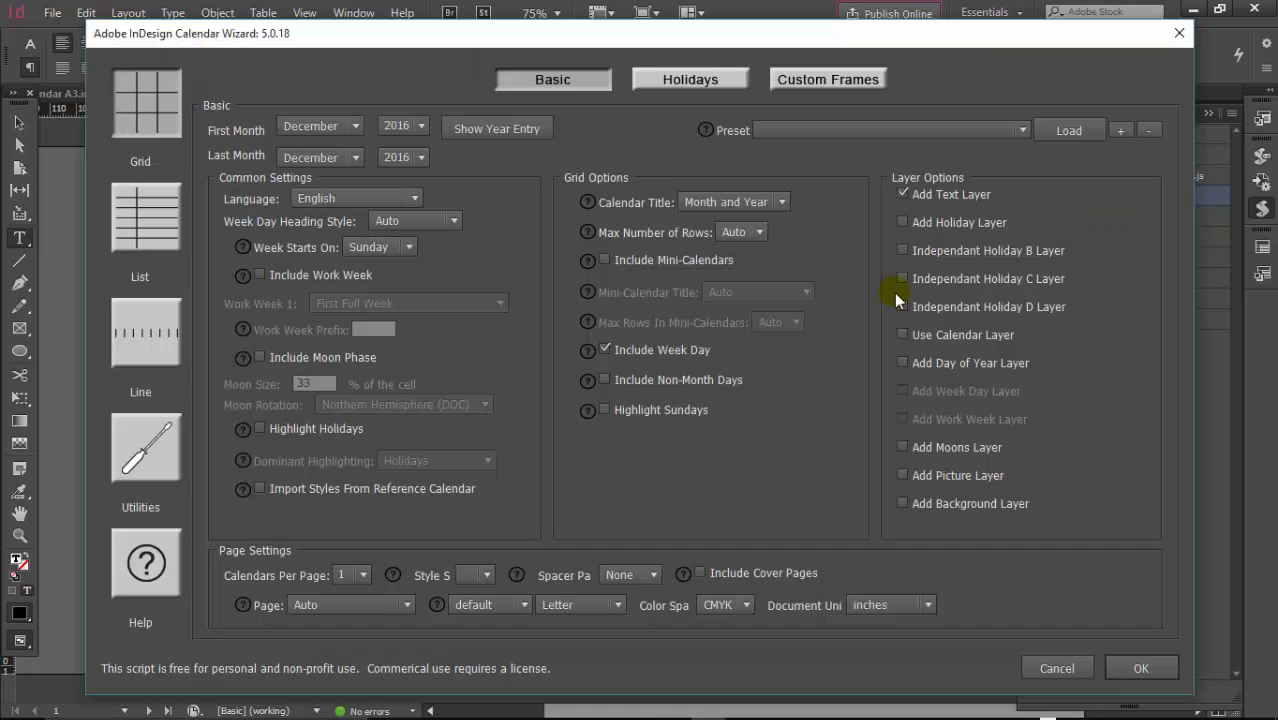
pyautogui.click(351, 125)
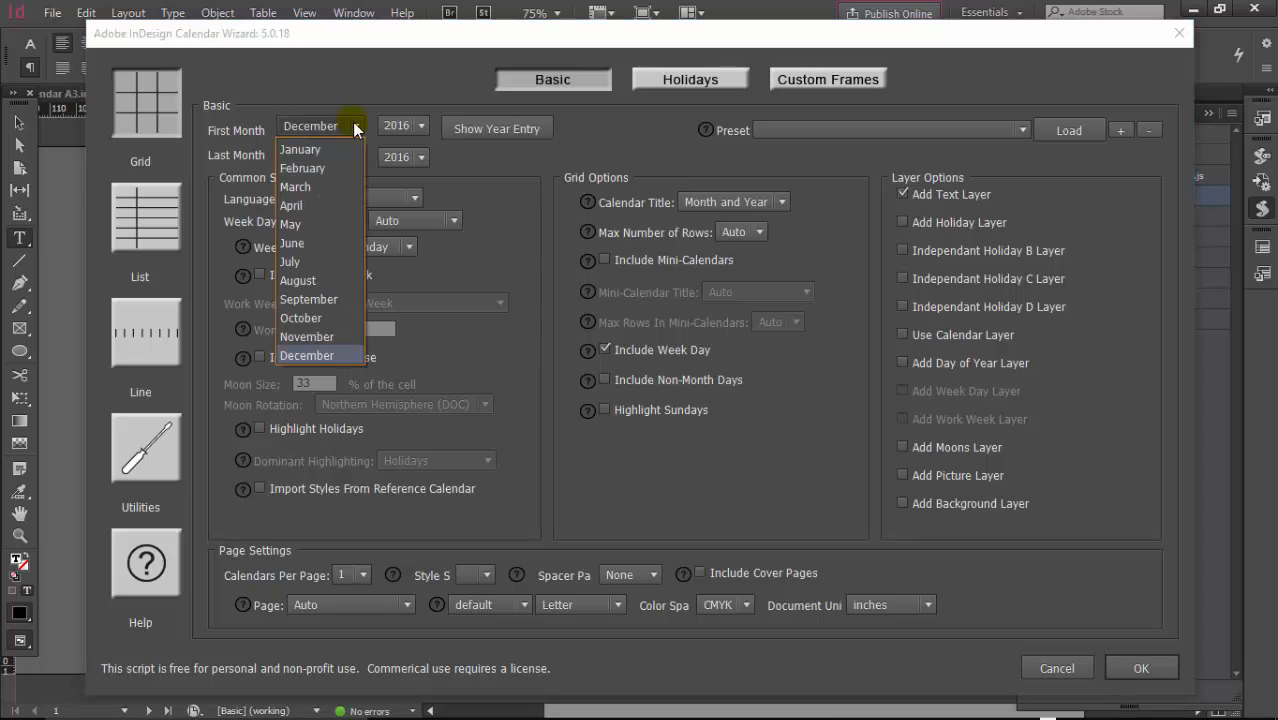
pyautogui.click(333, 153)
pyautogui.click(403, 125)
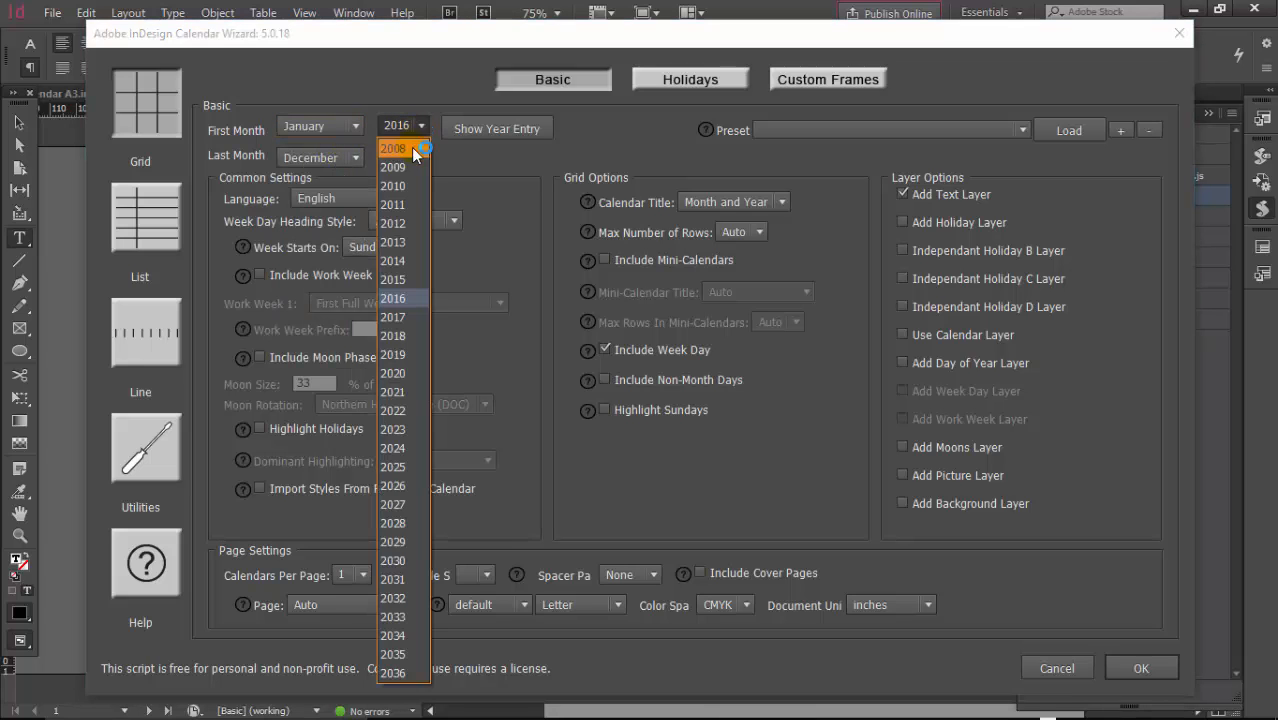
pyautogui.click(395, 335)
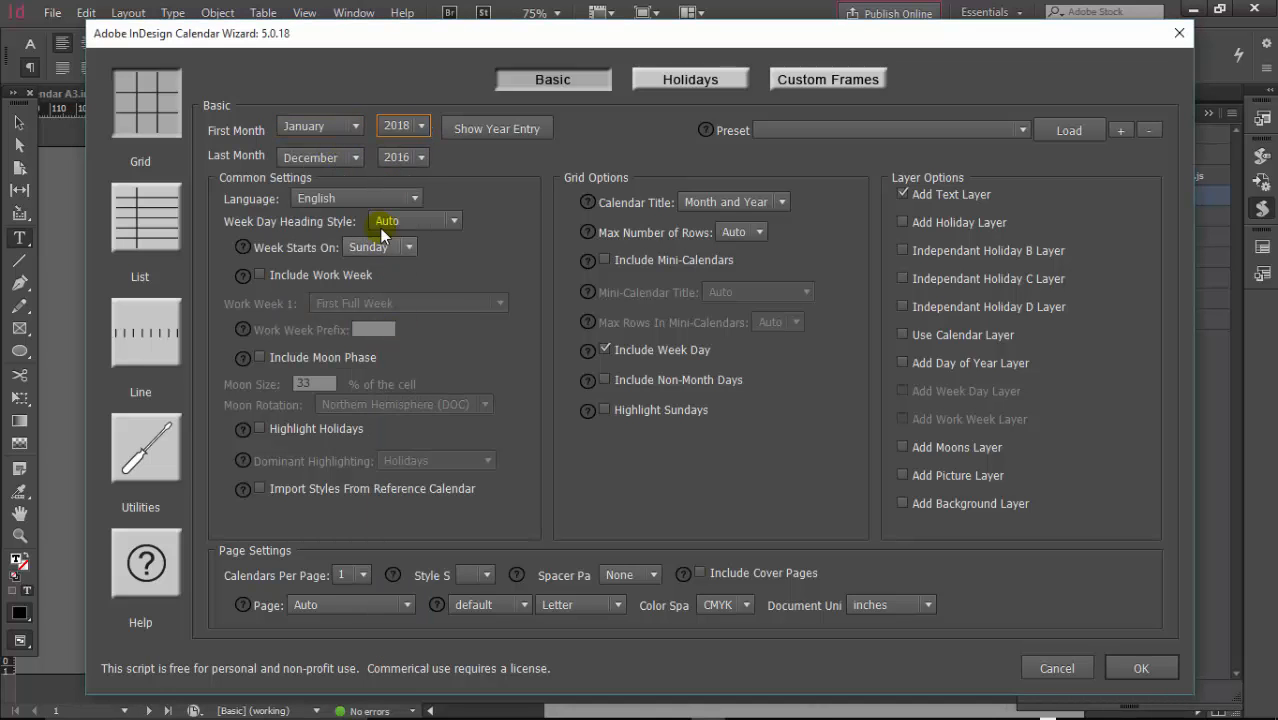
pyautogui.click(419, 157)
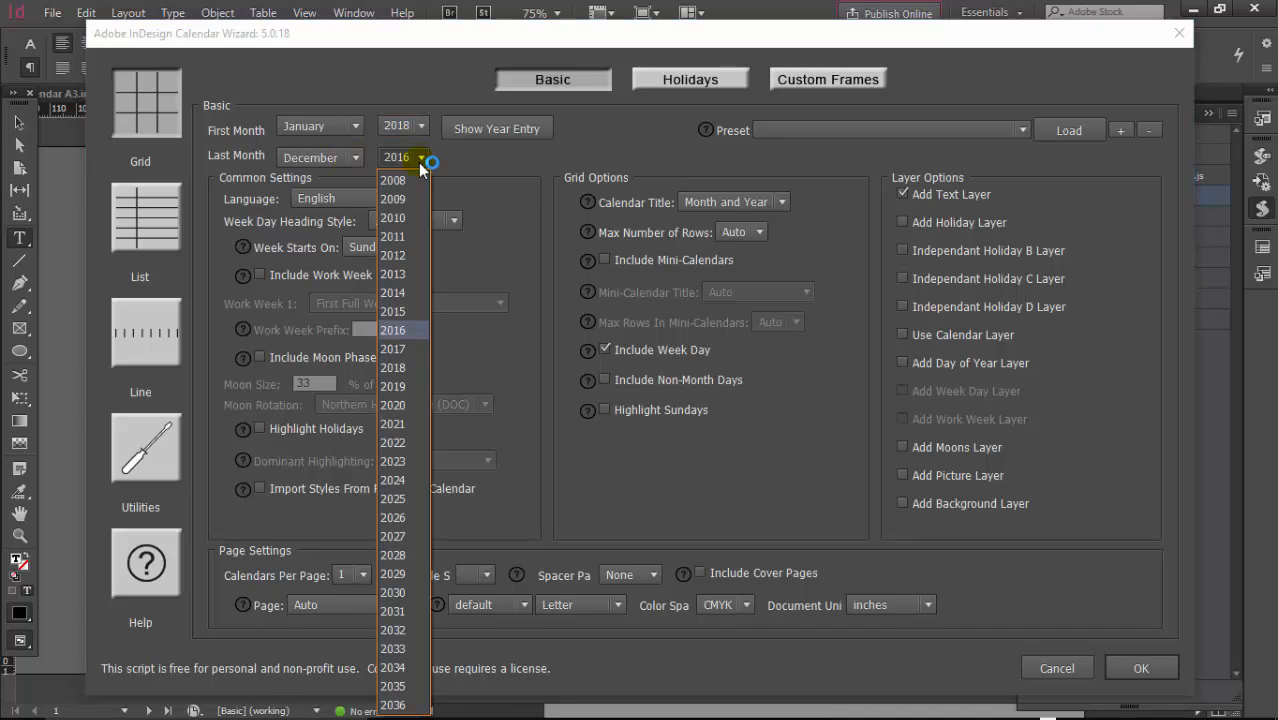
pyautogui.click(395, 367)
# Set the calendar weeks to start on Sunday and the weekday heading style to Mid: Sun
pyautogui.click(380, 247)
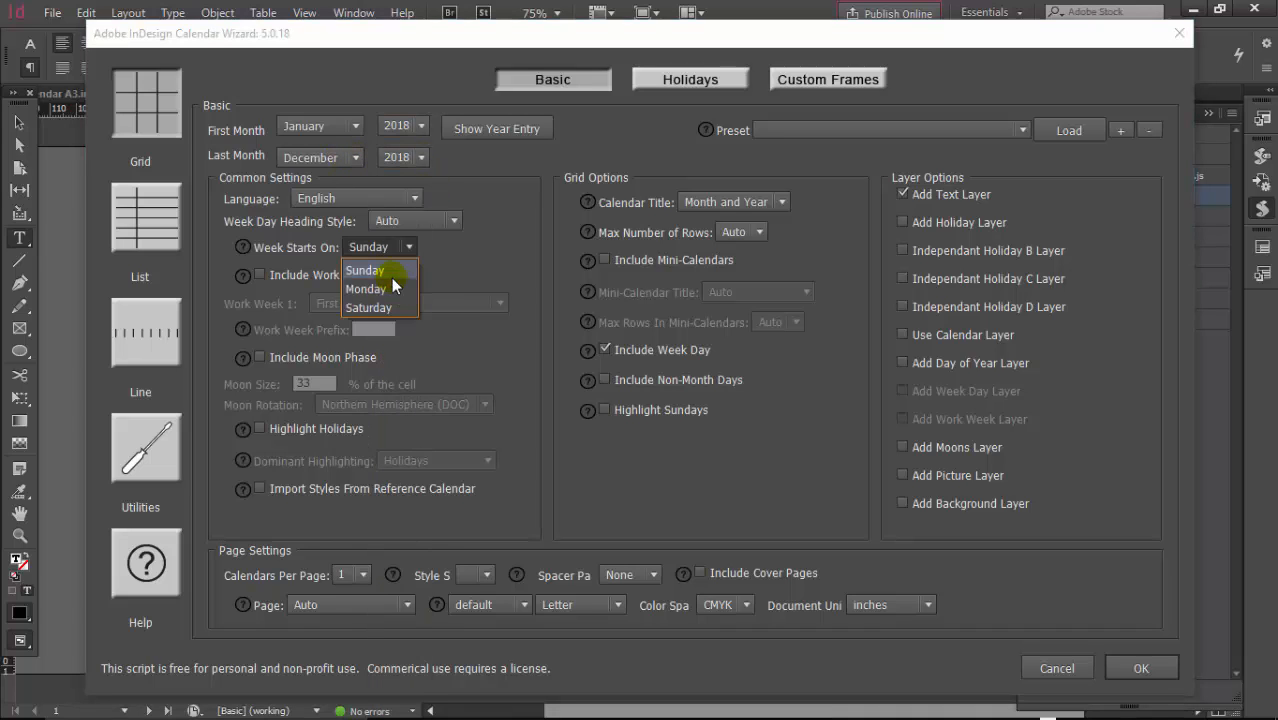
pyautogui.click(395, 265)
pyautogui.click(425, 229)
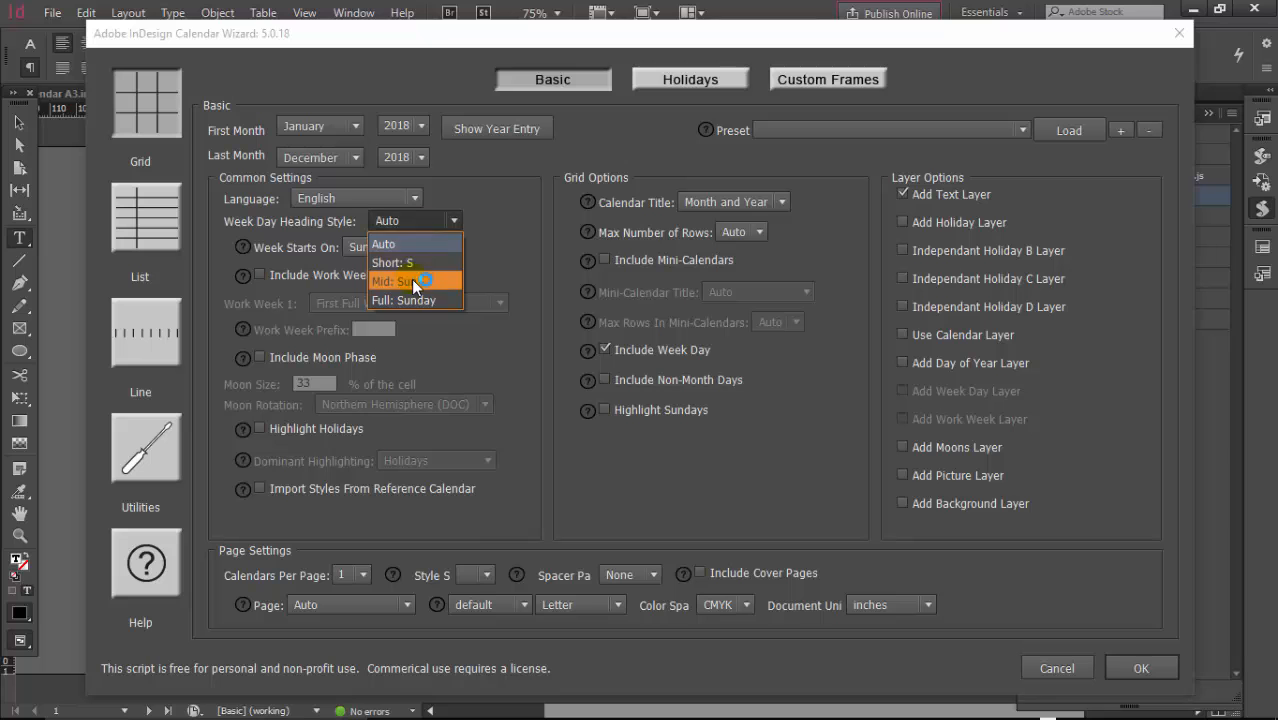
pyautogui.click(411, 282)
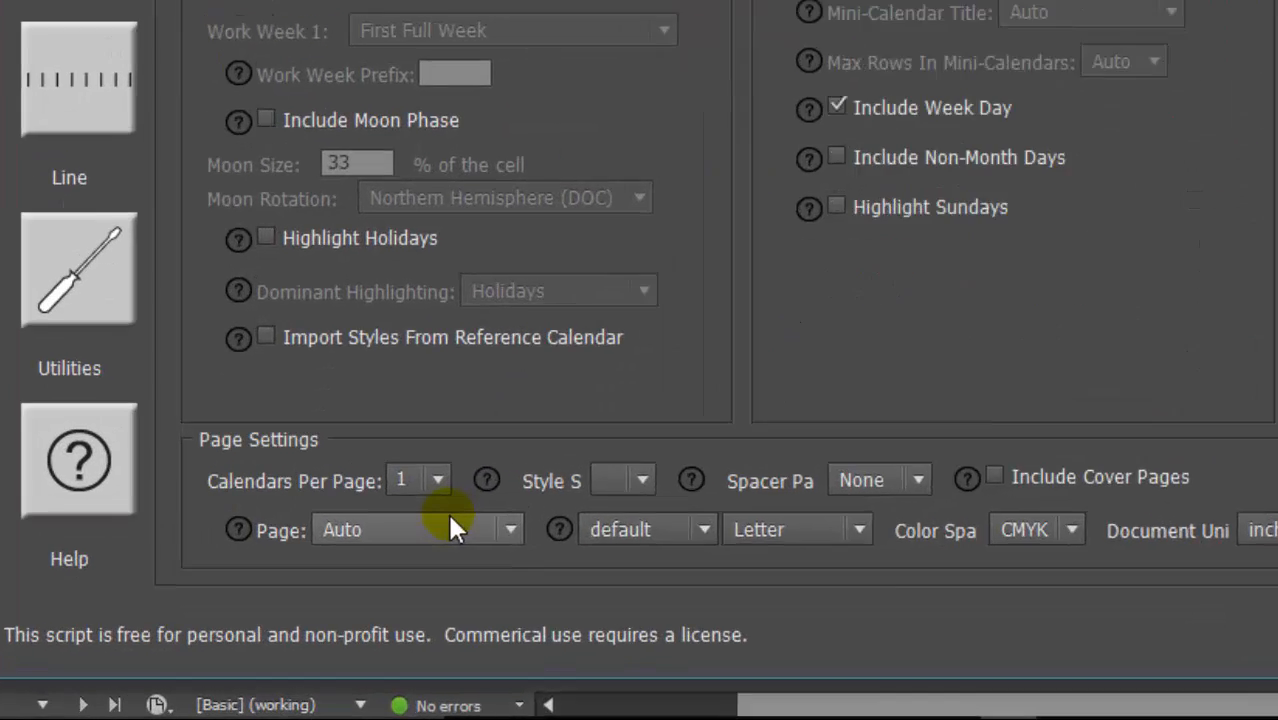
# Set the page setting to Current Text Frame so the calendar is drawn in the selected frame
pyautogui.click(372, 602)
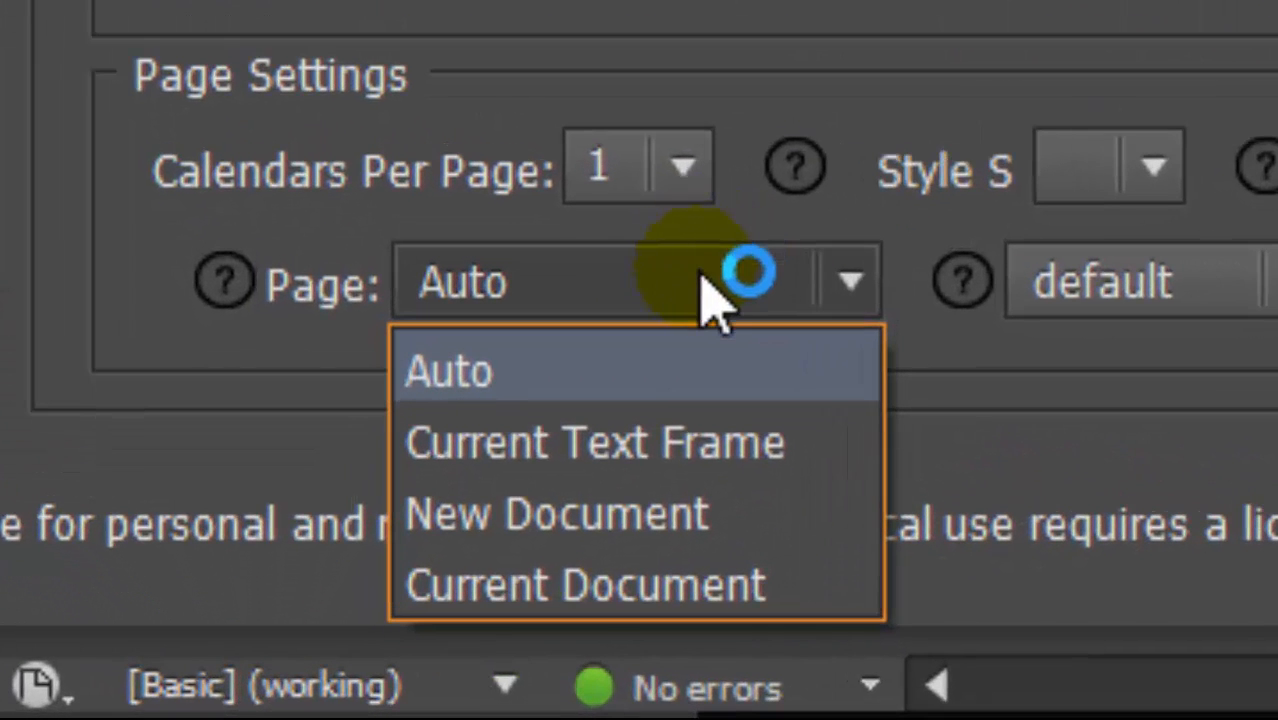
pyautogui.click(458, 314)
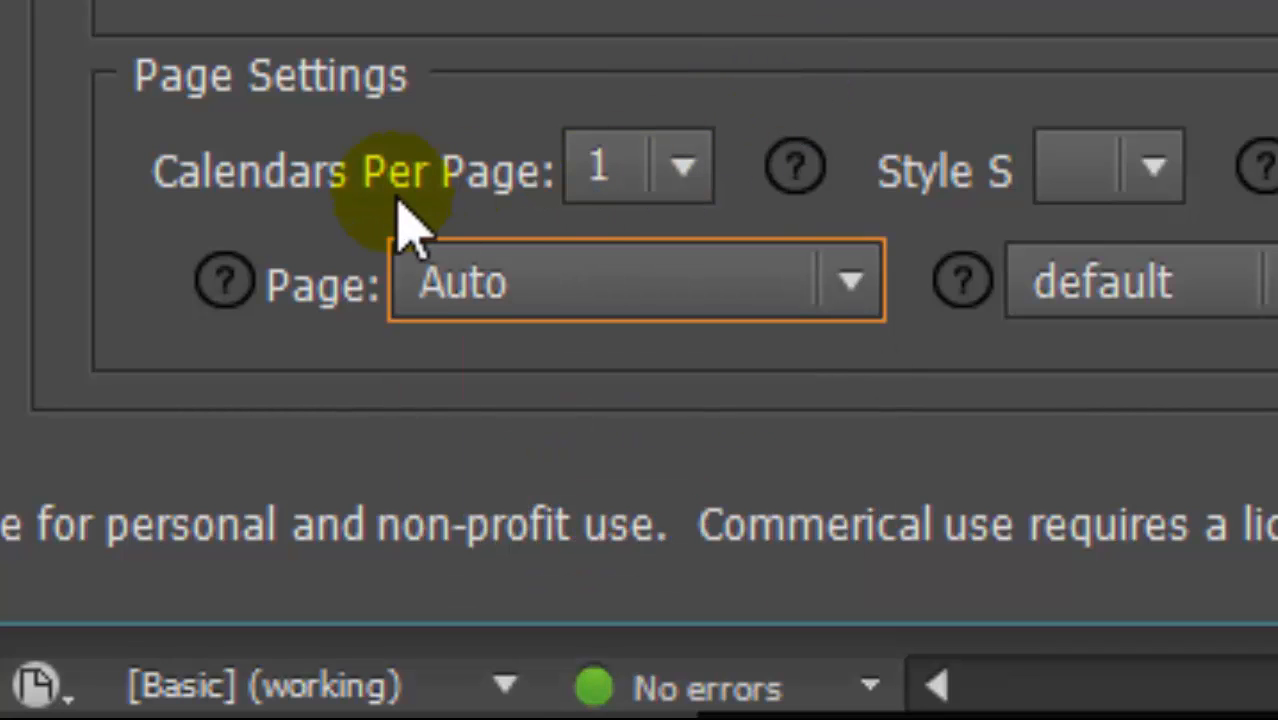
pyautogui.click(681, 203)
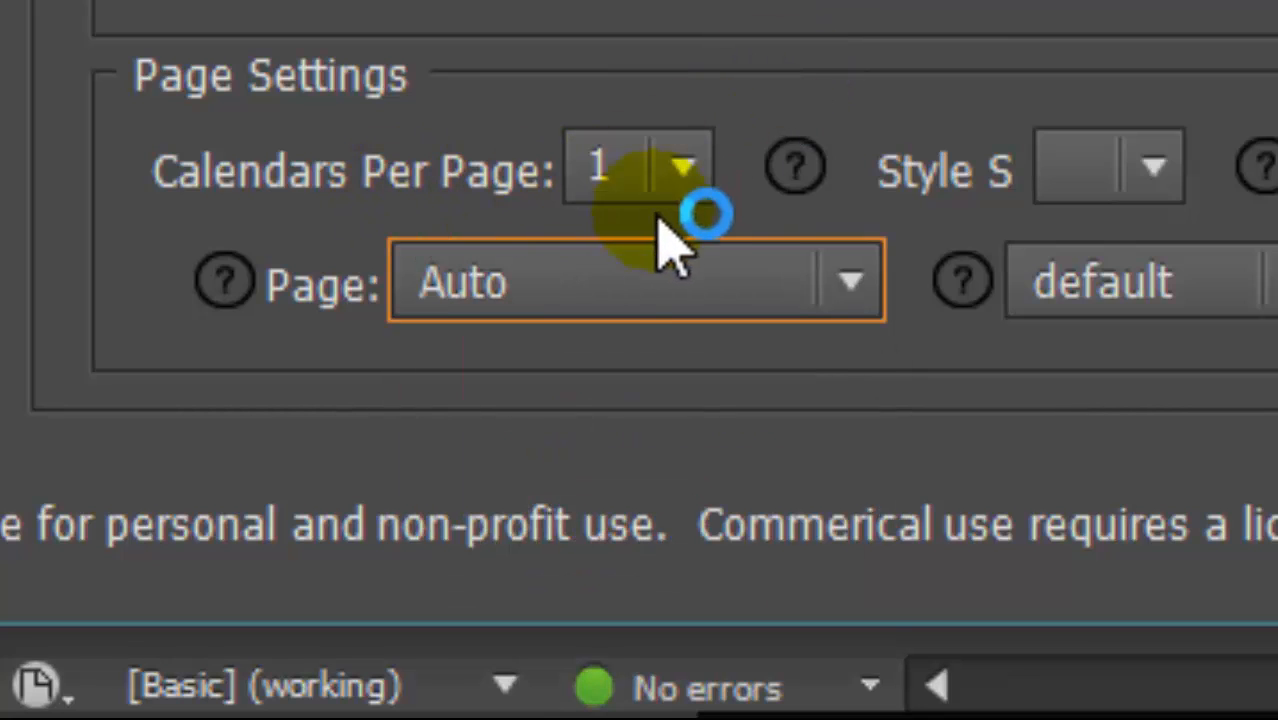
pyautogui.click(619, 300)
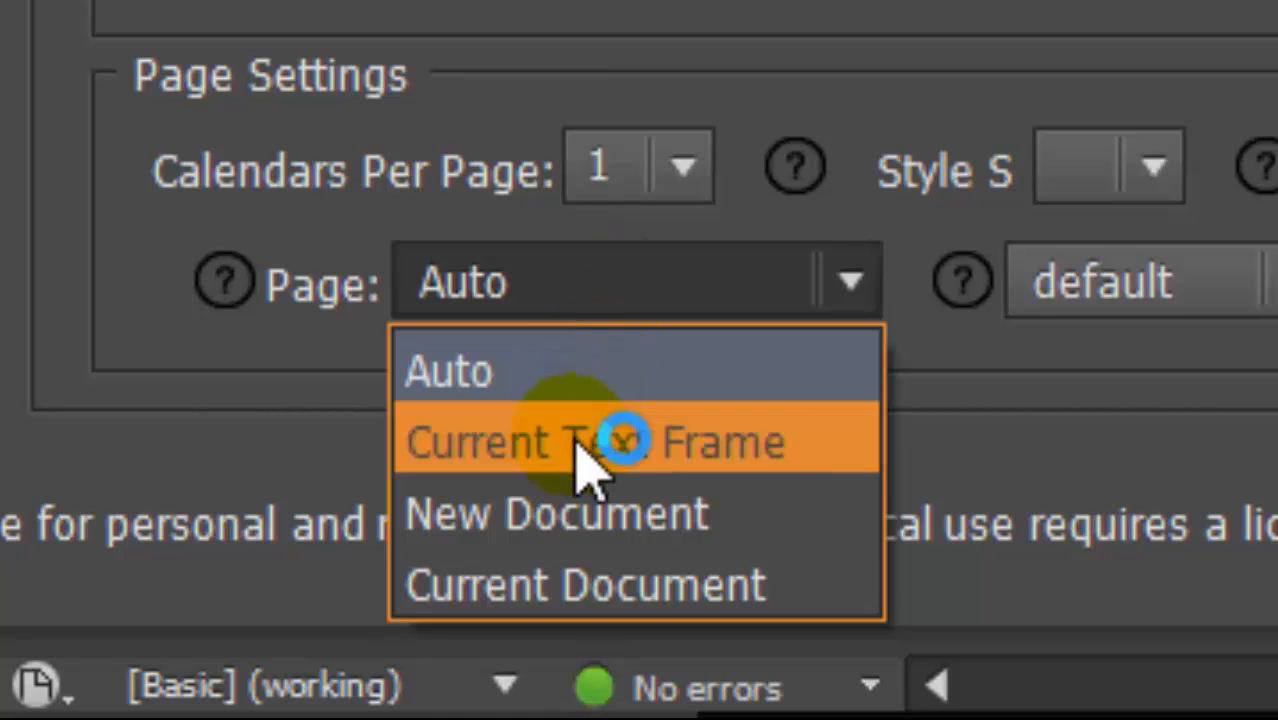
pyautogui.click(828, 460)
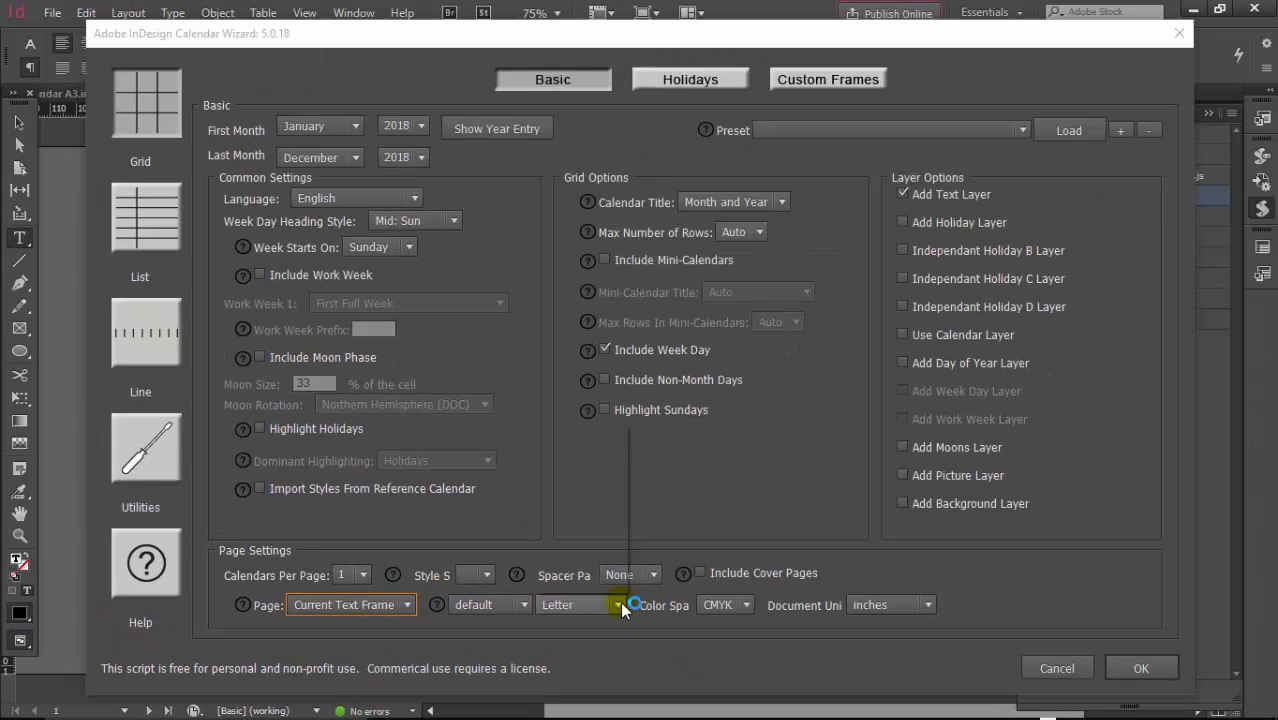
pyautogui.click(1137, 438)
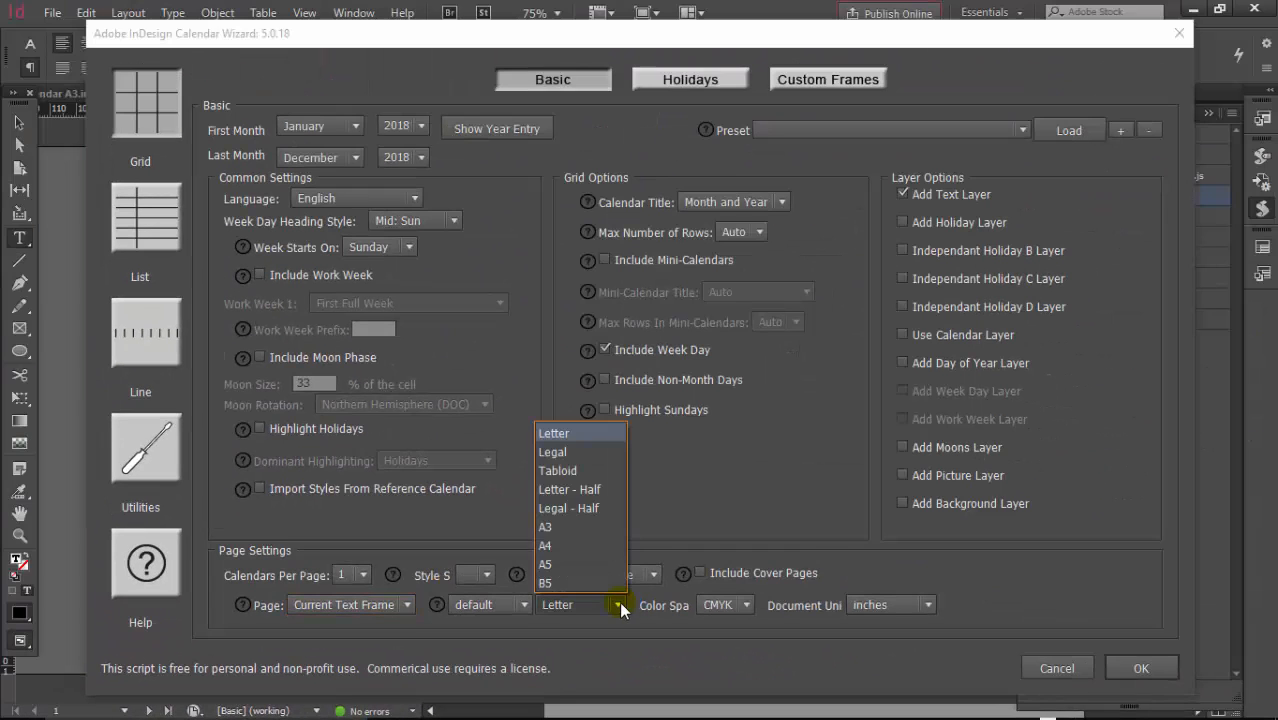
pyautogui.click(1137, 438)
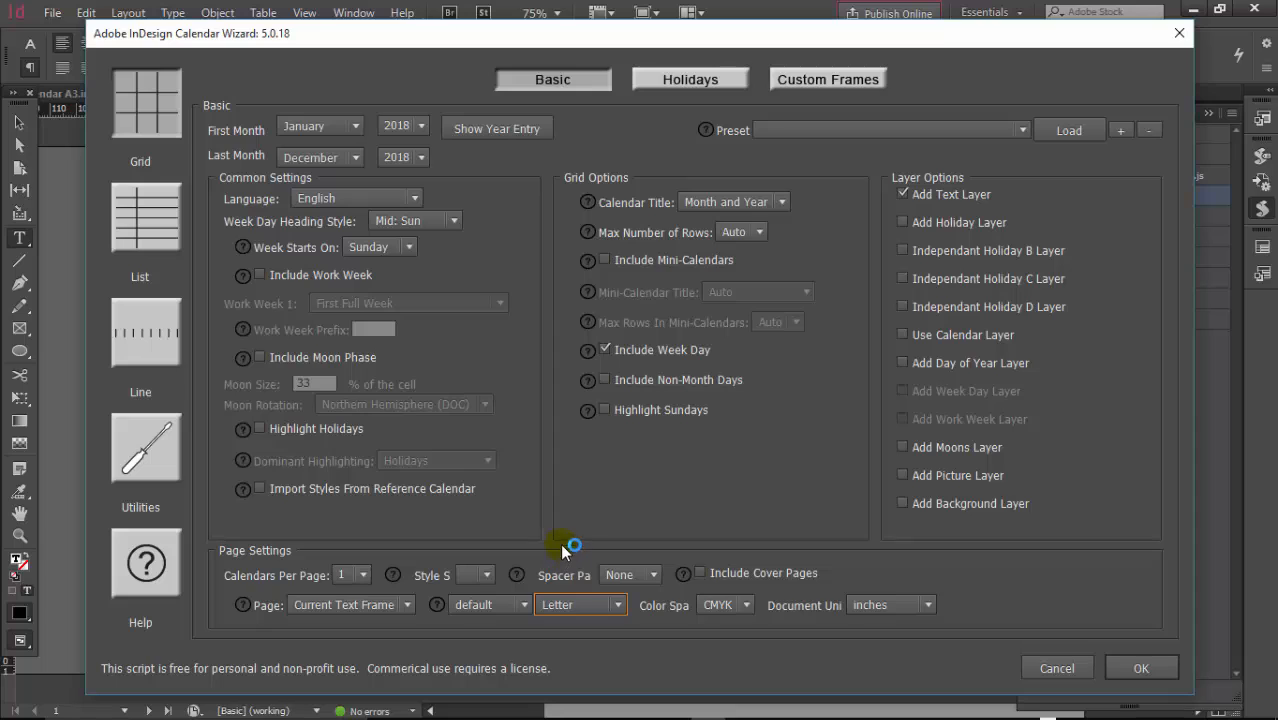
pyautogui.click(772, 204)
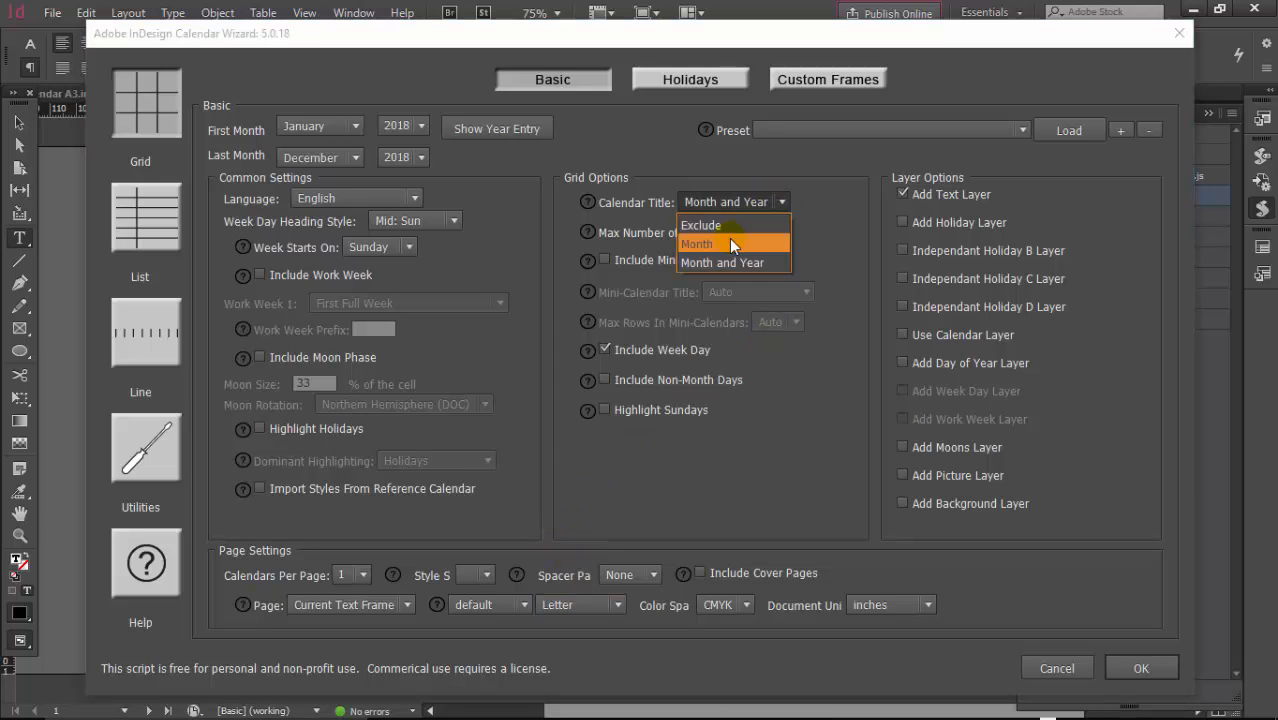
pyautogui.click(742, 243)
pyautogui.click(778, 202)
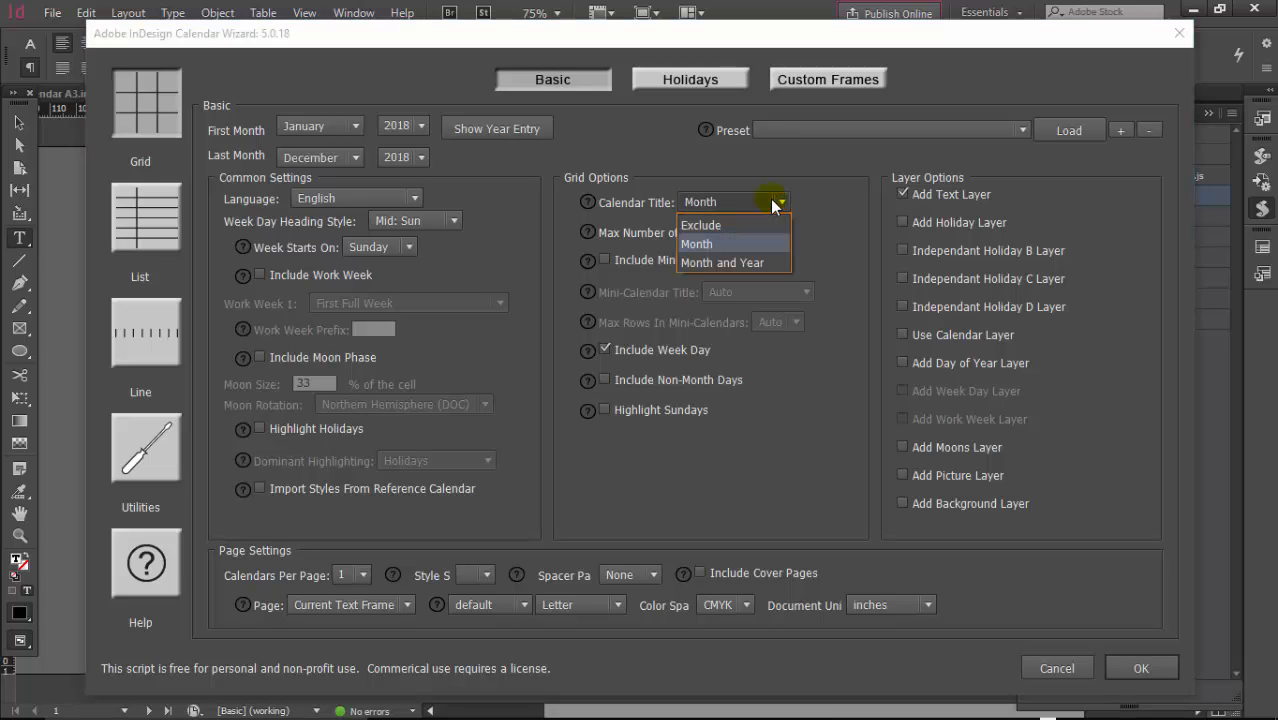
pyautogui.click(741, 262)
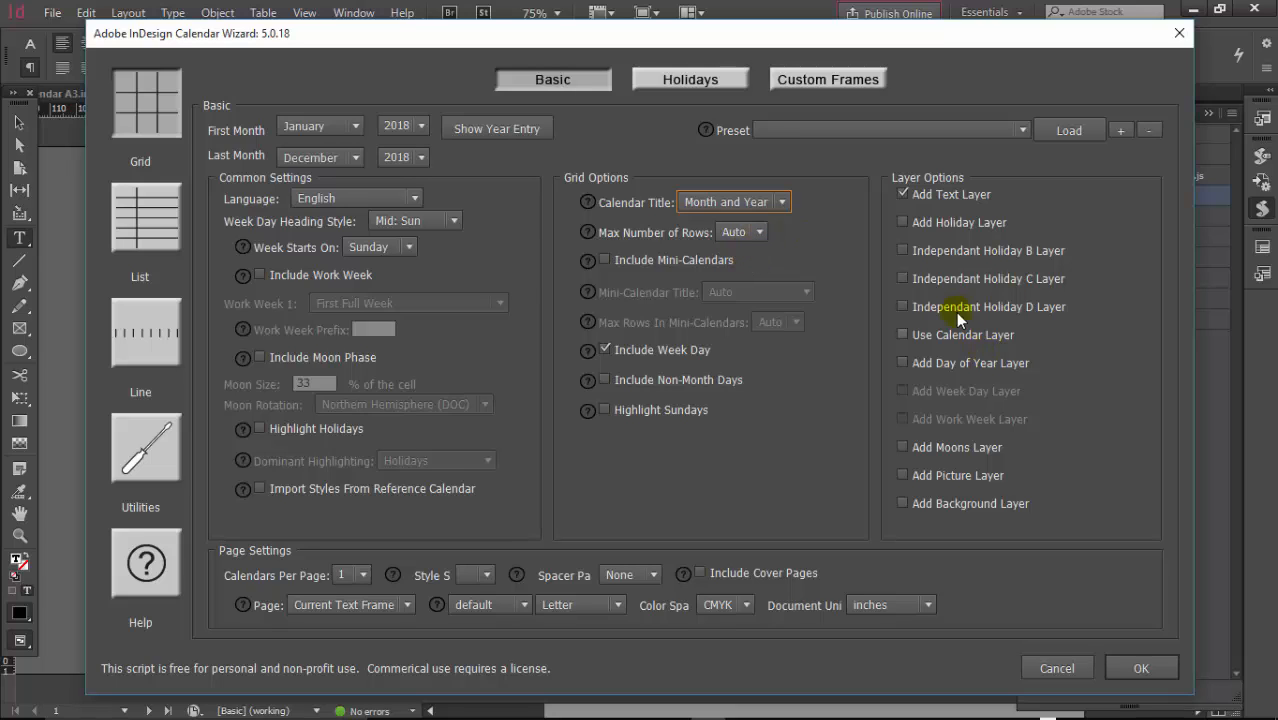
# Turn off the added text layer and generate the January 2018 calendar in page 1's text frame
pyautogui.click(903, 194)
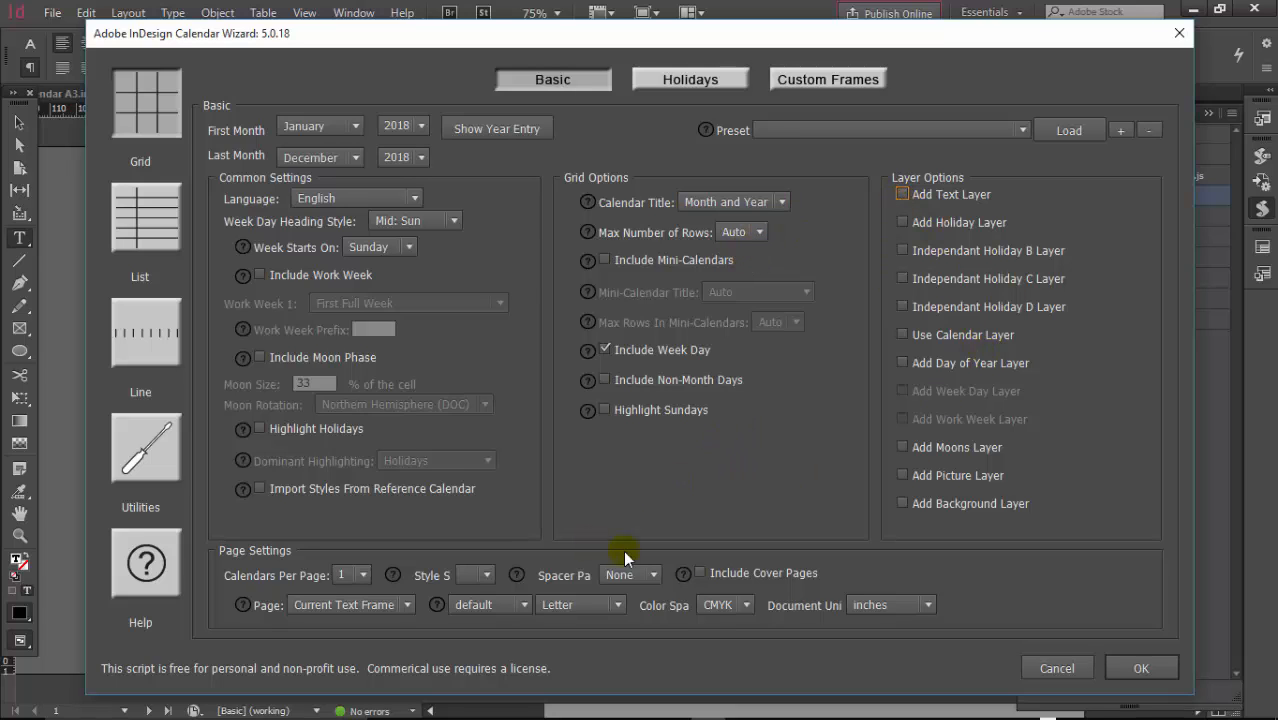
pyautogui.click(1138, 668)
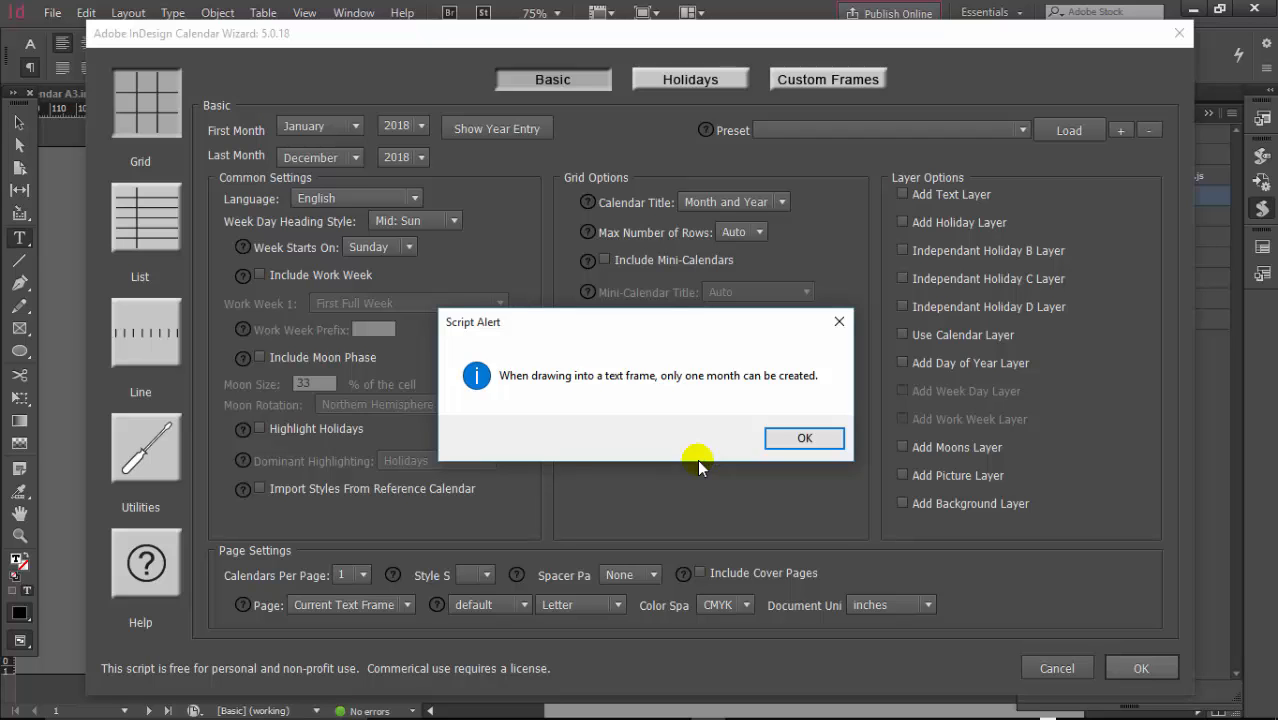
pyautogui.click(785, 445)
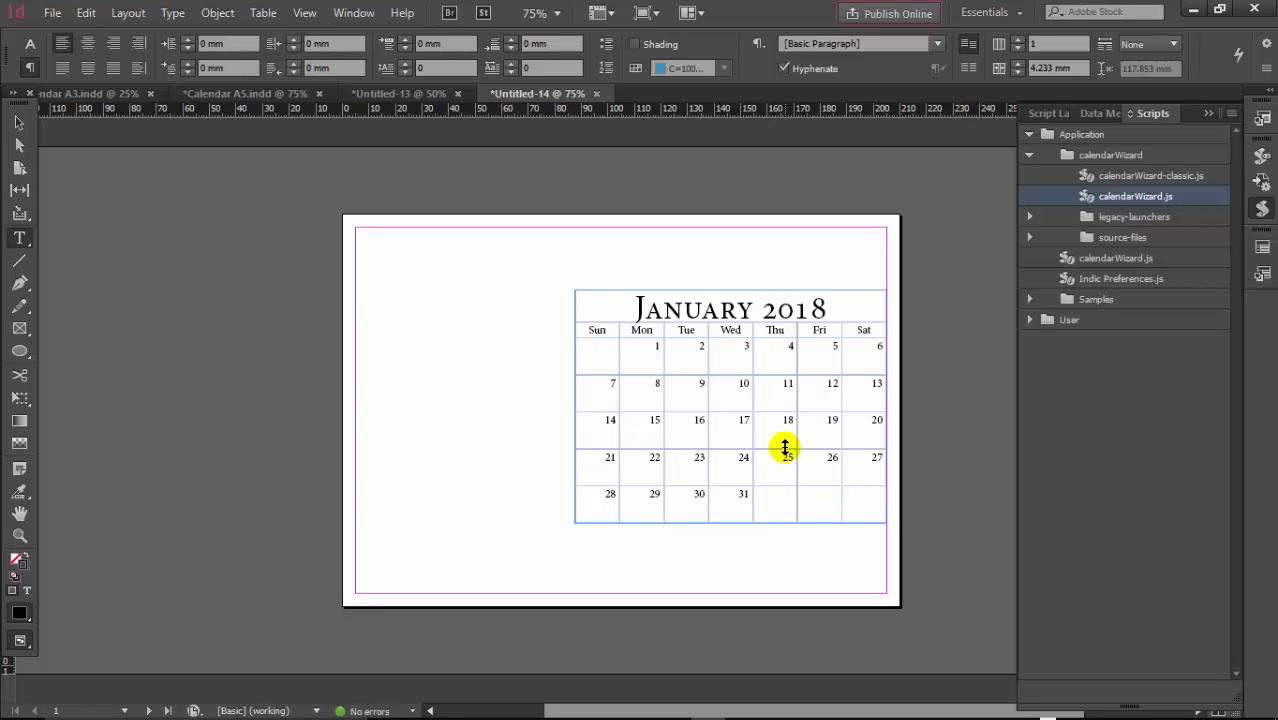
# Place the text cursor in page 2's text frame and run the calendarWizard.js script
pyautogui.scroll(-8, 785, 448)
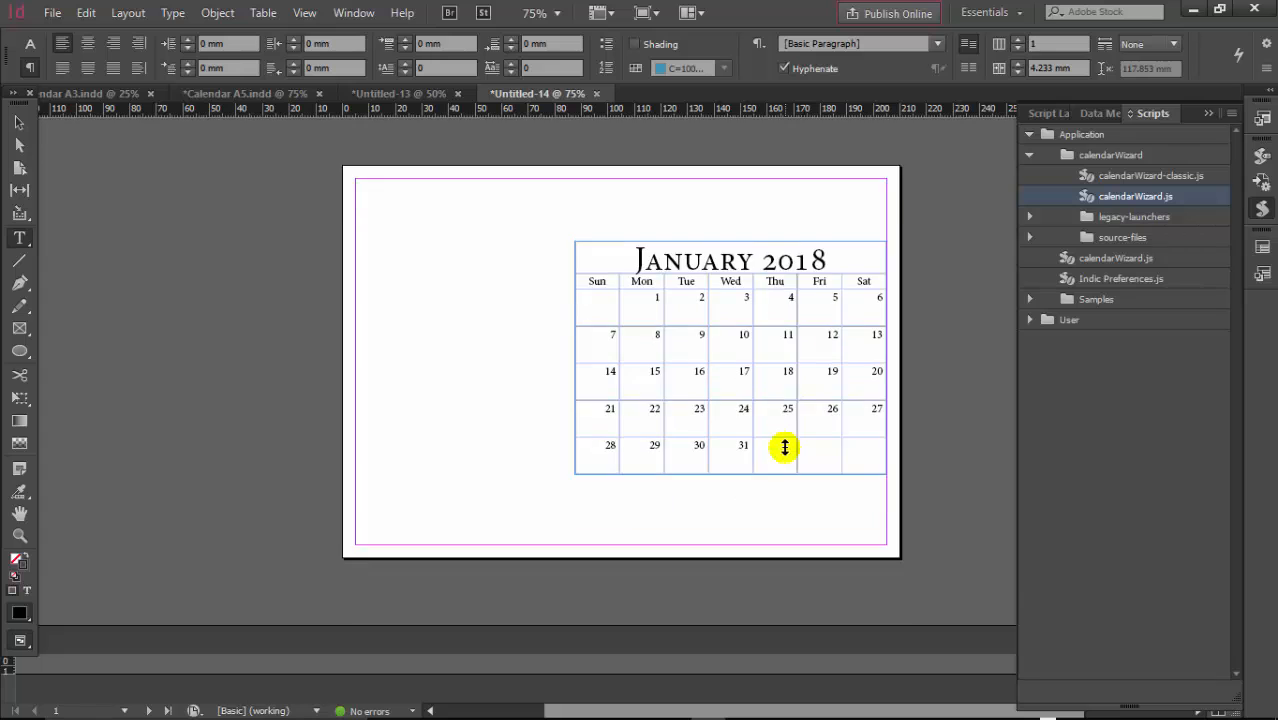
pyautogui.click(687, 374)
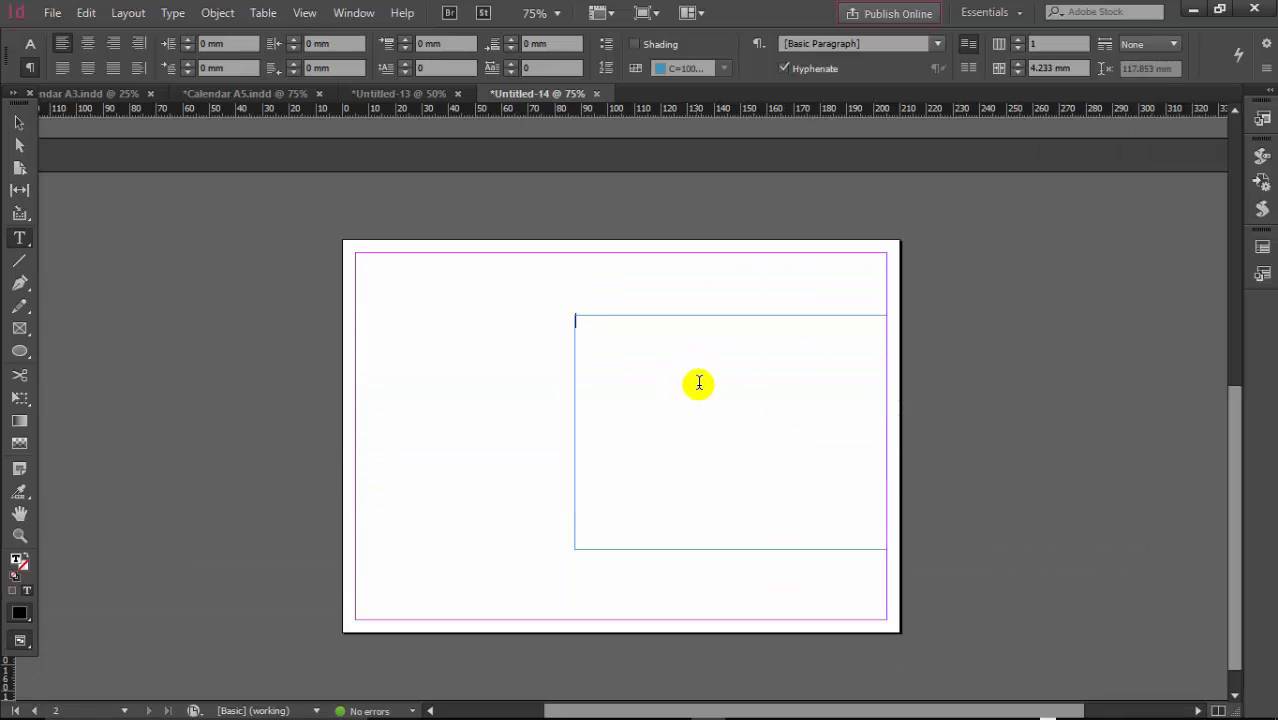
pyautogui.click(1262, 210)
pyautogui.doubleClick(1085, 196)
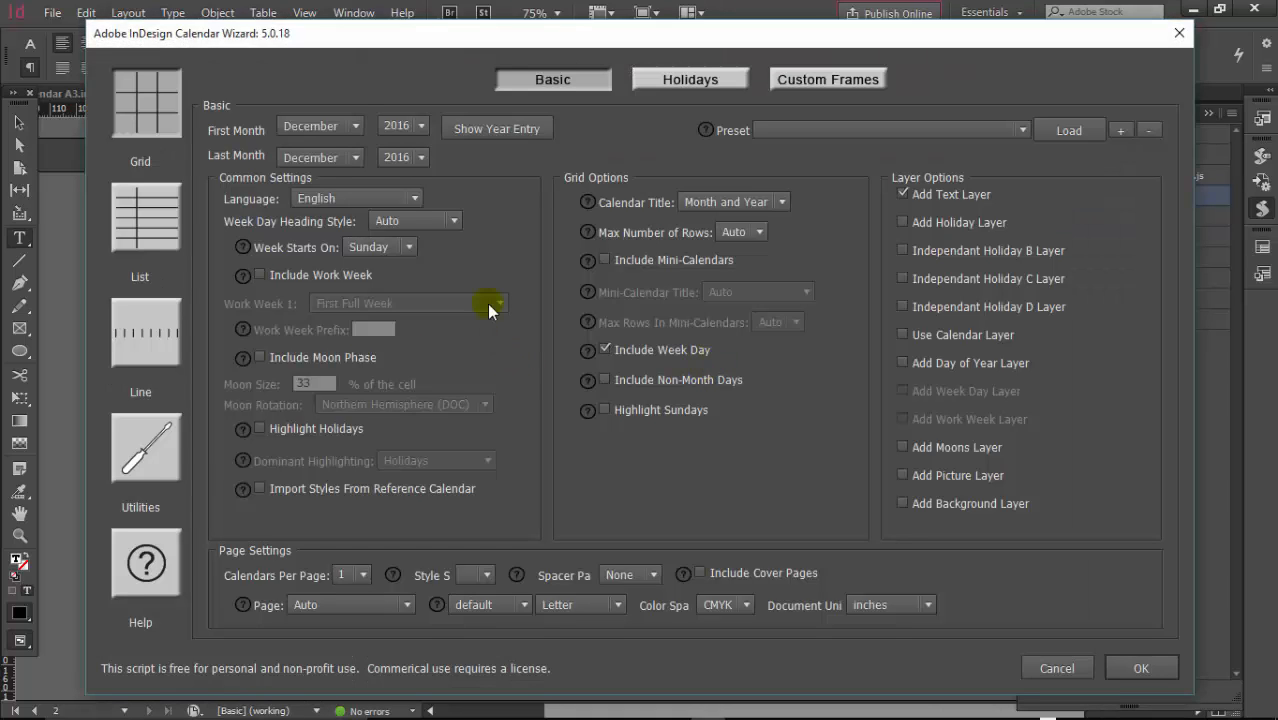
# Set the calendar range from February 2018 to December 2018
pyautogui.click(354, 128)
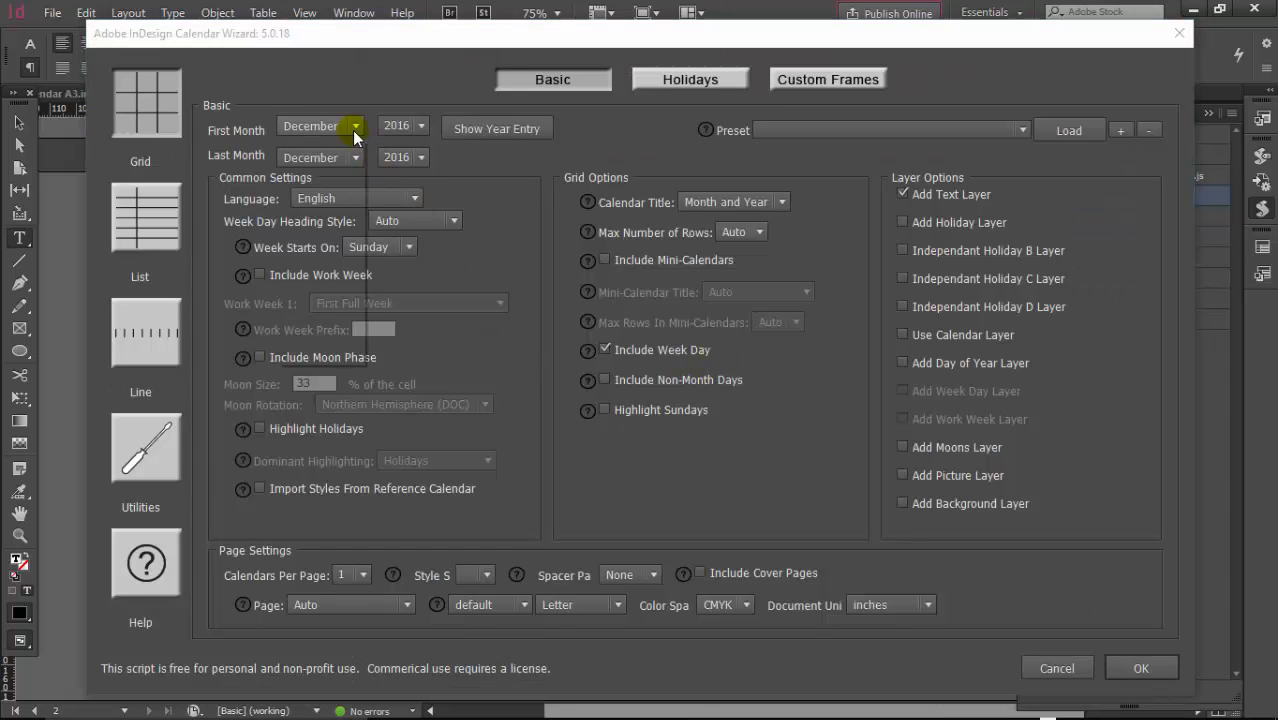
pyautogui.click(419, 131)
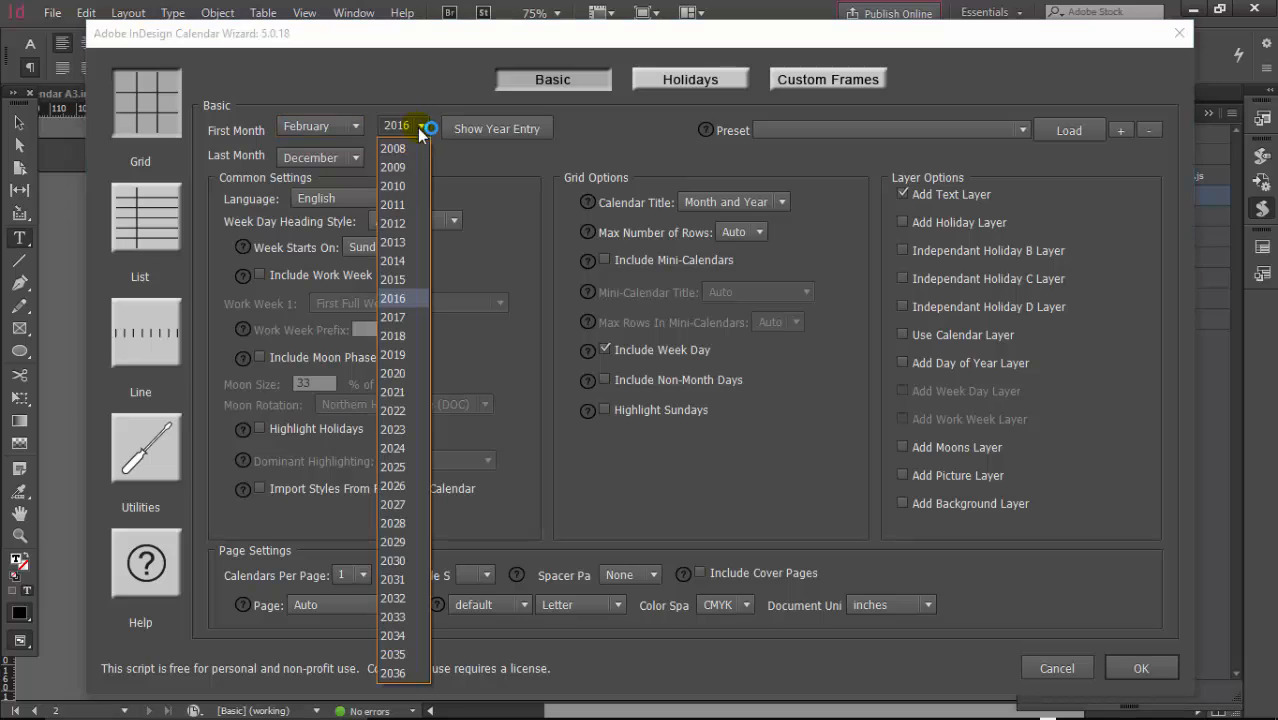
pyautogui.click(392, 338)
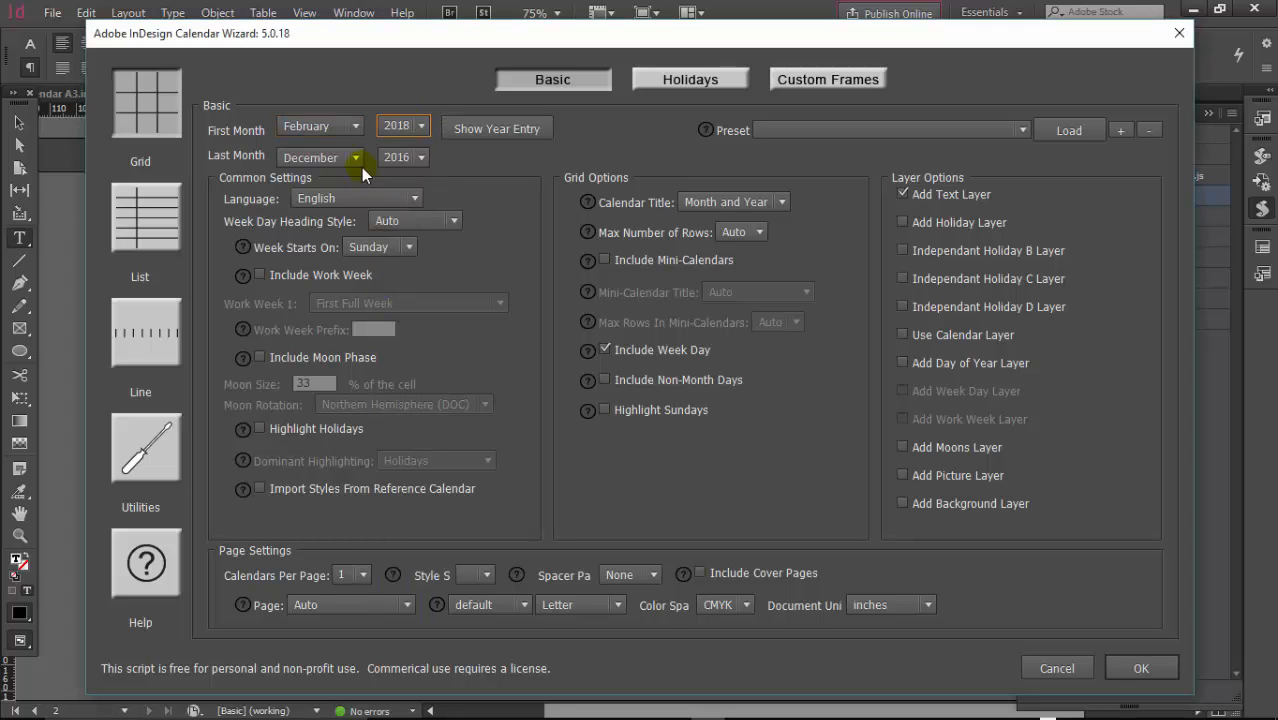
pyautogui.click(418, 158)
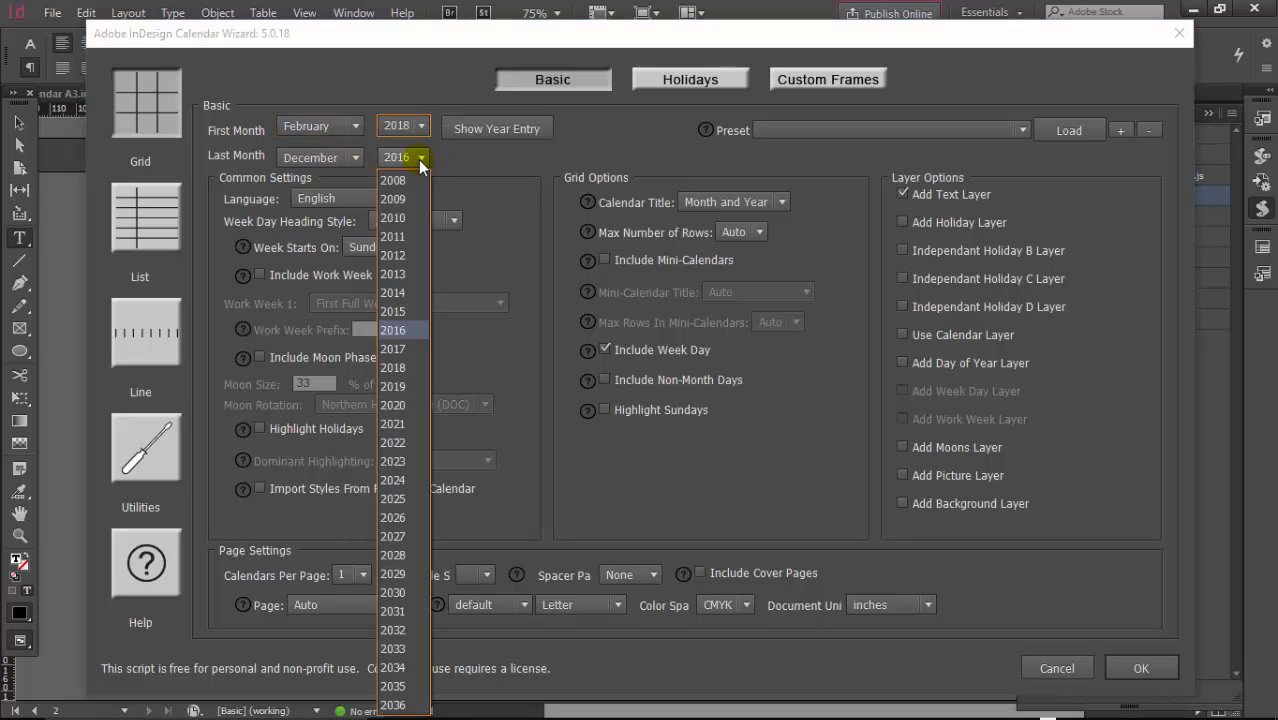
pyautogui.click(407, 368)
# Set the weekday heading style to Mid: Sun and the page setting to Current Text Frame for the second calendar
pyautogui.click(407, 247)
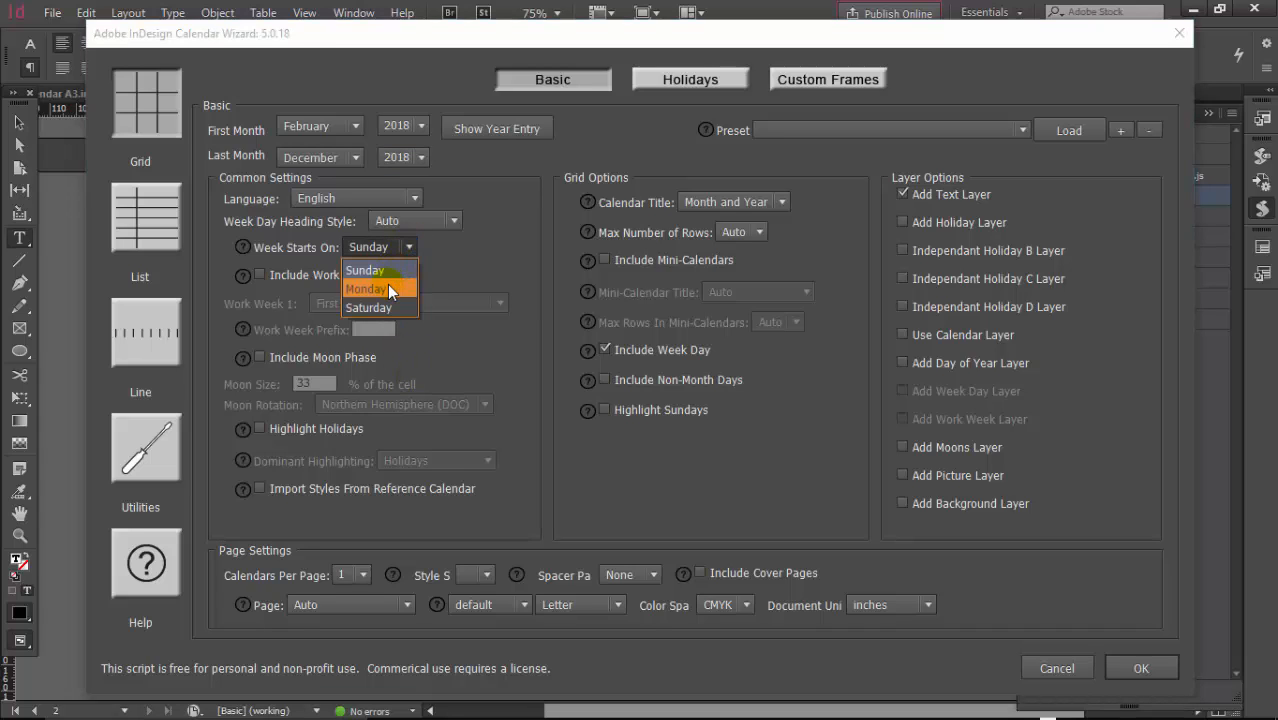
pyautogui.click(411, 224)
pyautogui.click(410, 224)
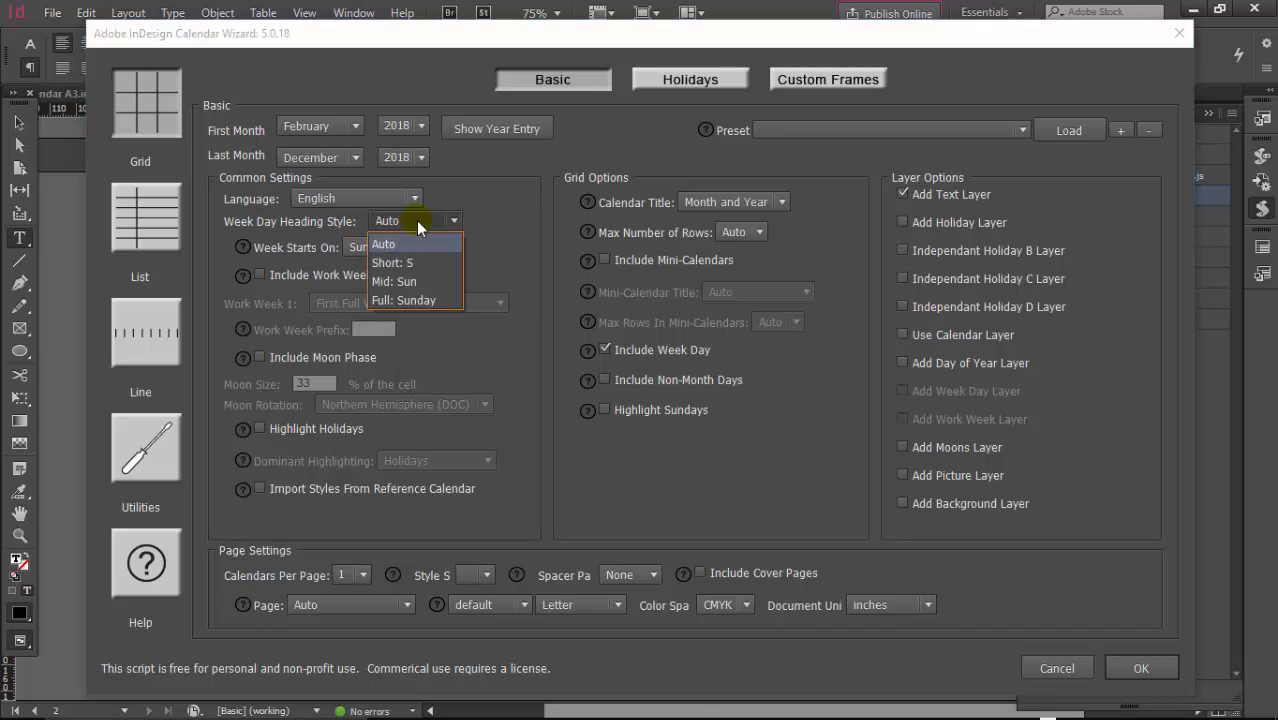
pyautogui.click(404, 279)
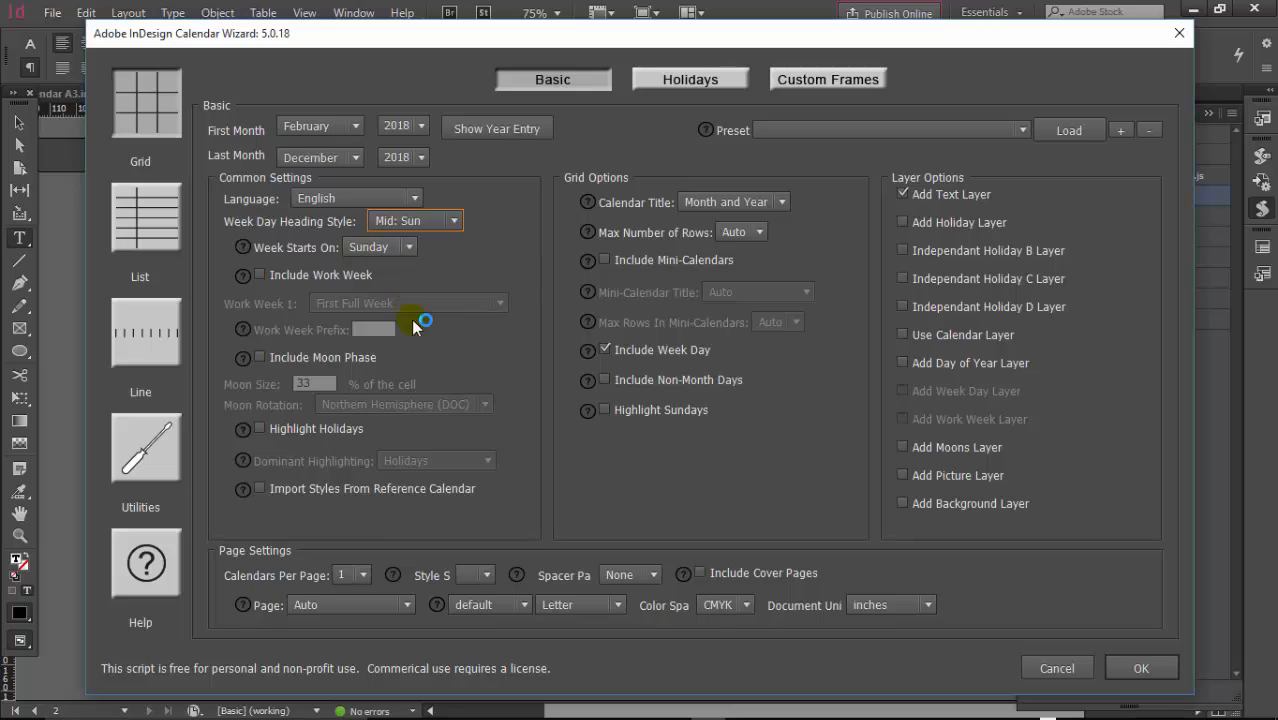
pyautogui.click(352, 605)
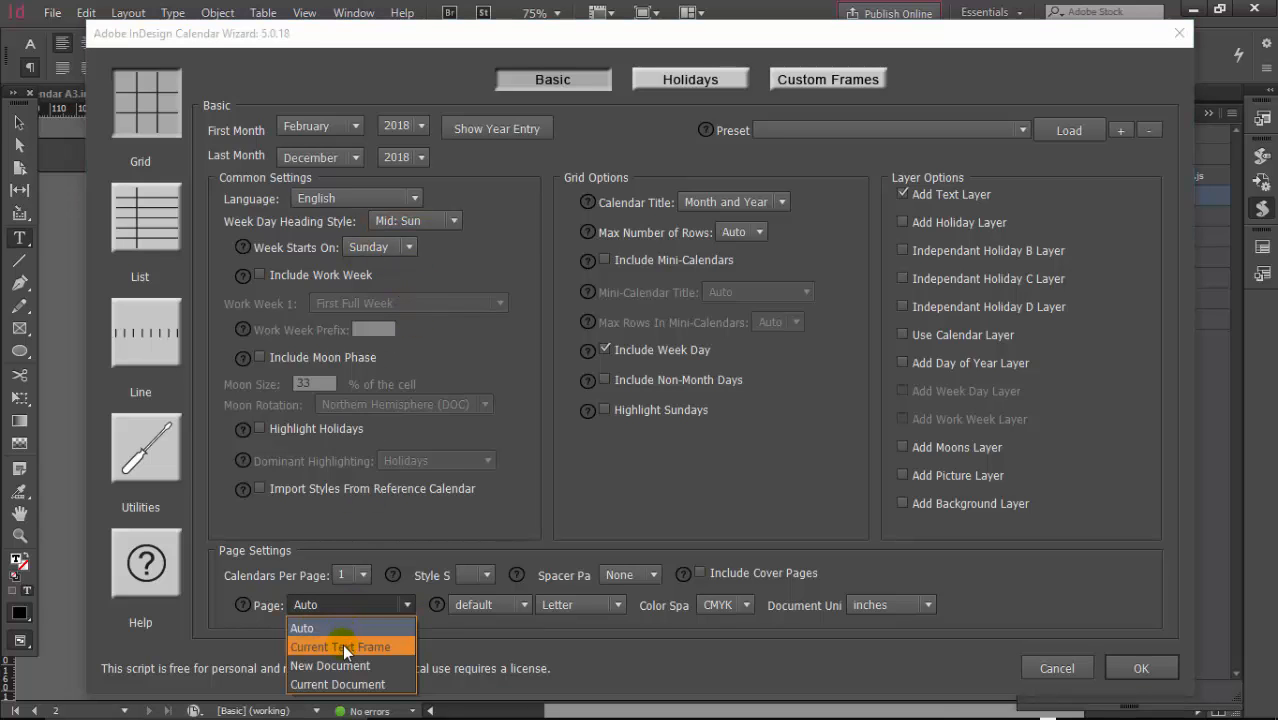
pyautogui.click(342, 646)
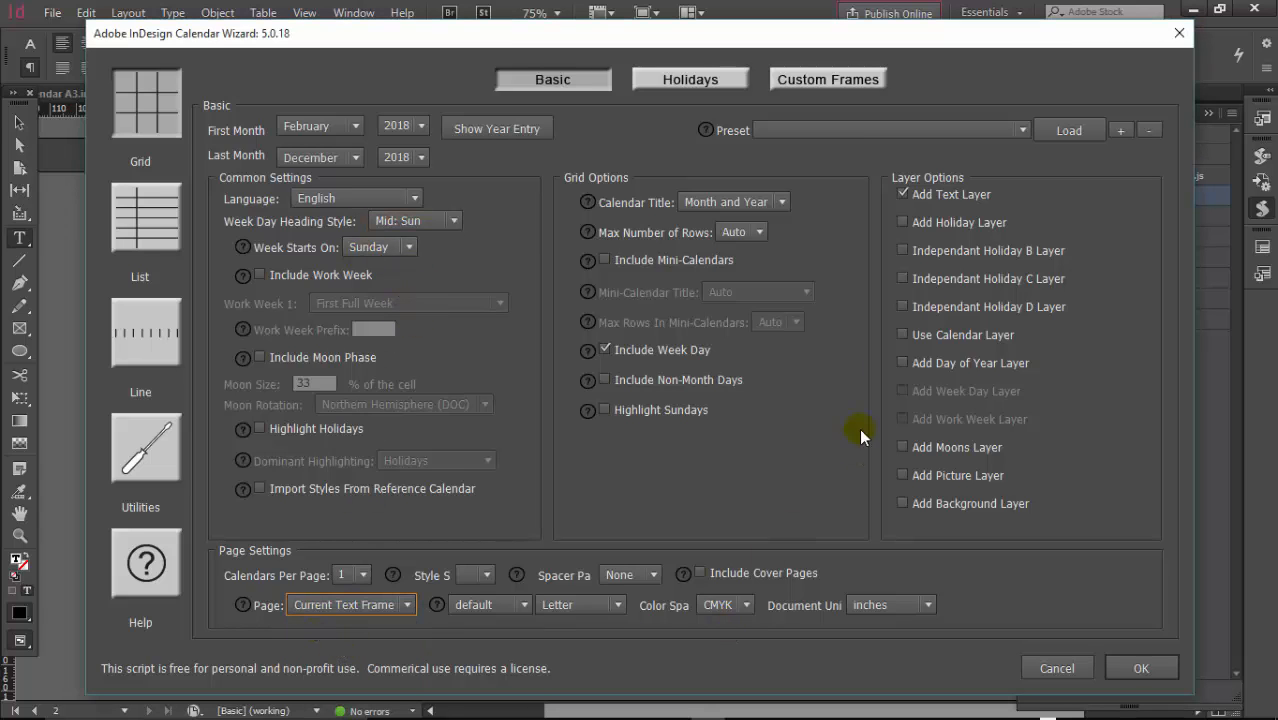
# Set the calendar title to Month and generate the February calendar in page 2's text frame
pyautogui.click(765, 200)
pyautogui.click(737, 248)
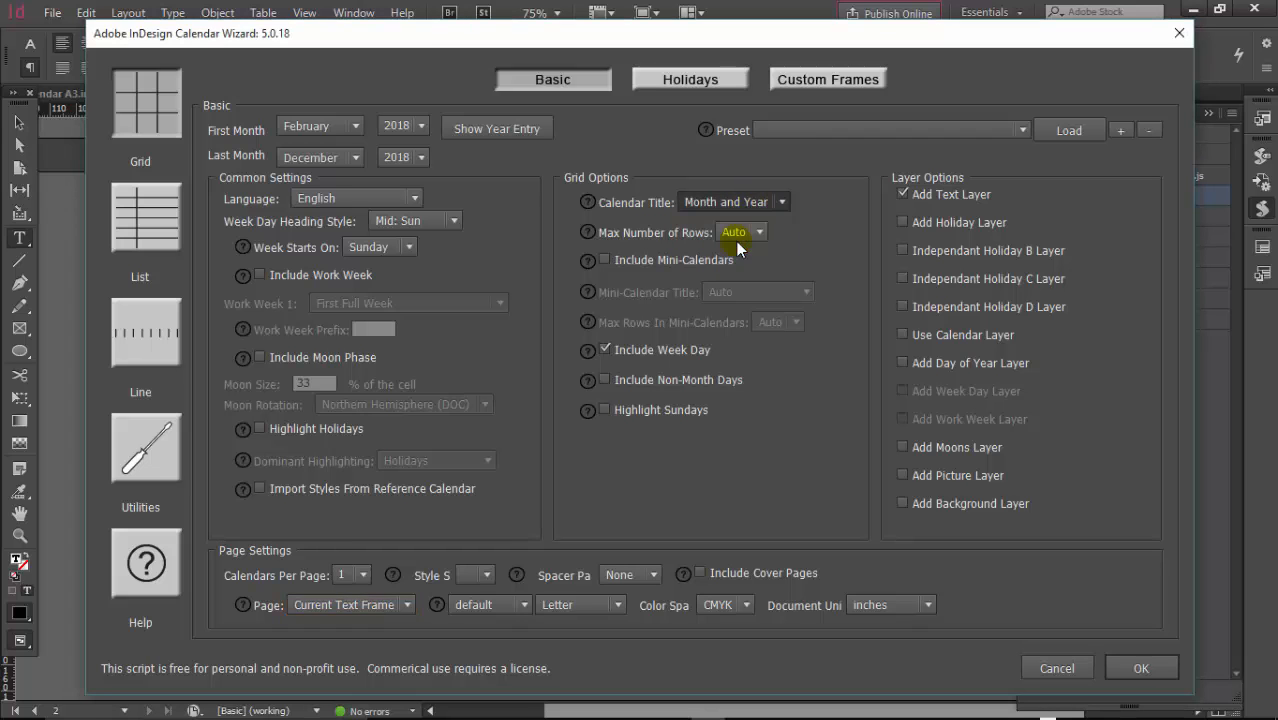
pyautogui.click(1141, 667)
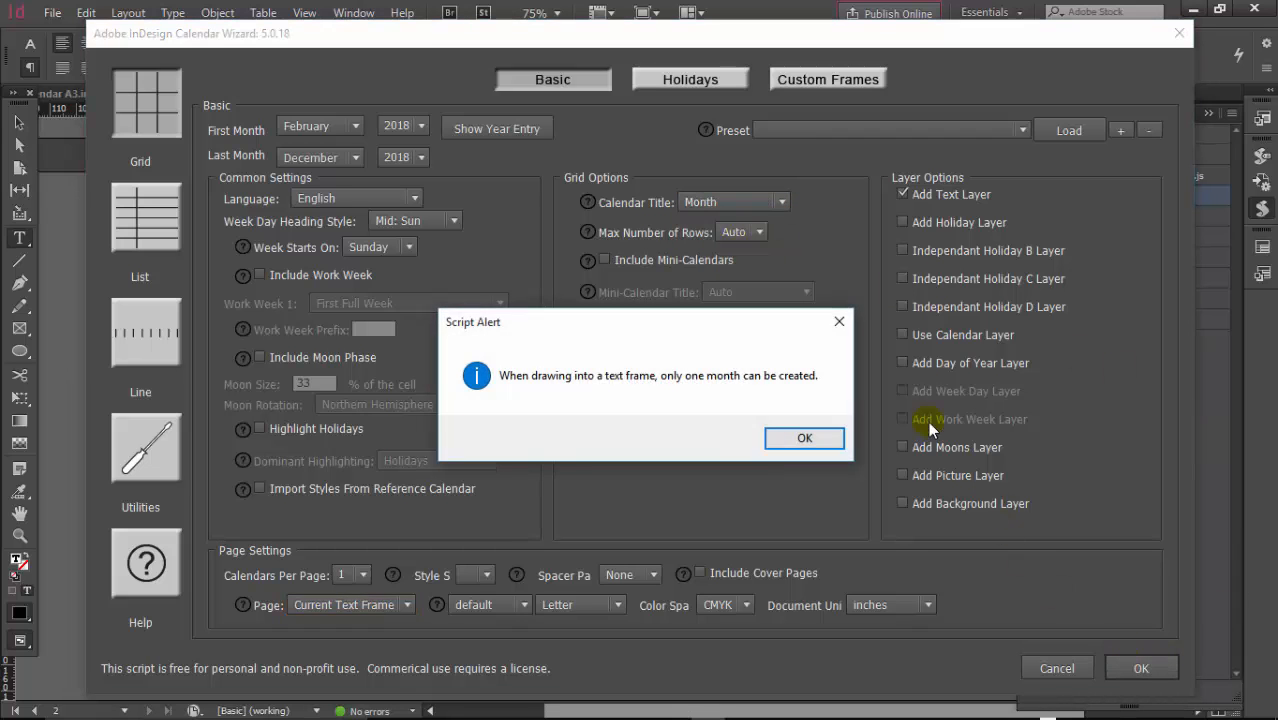
pyautogui.click(806, 440)
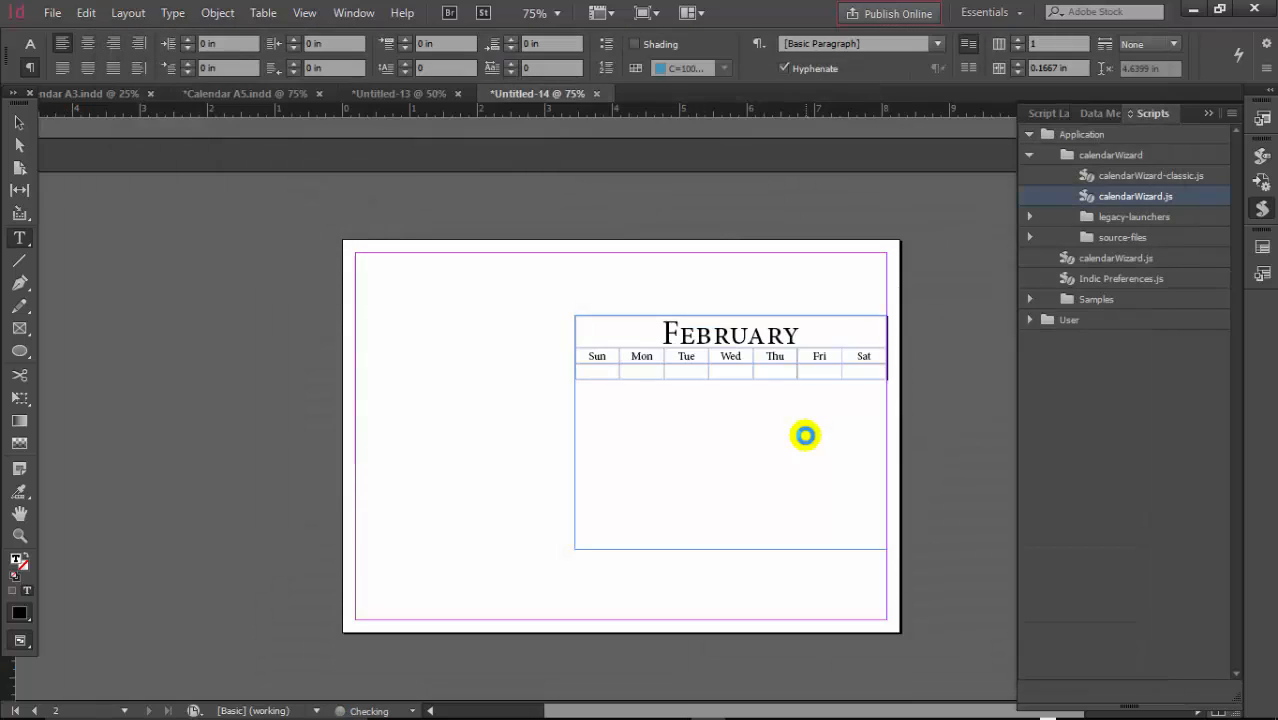
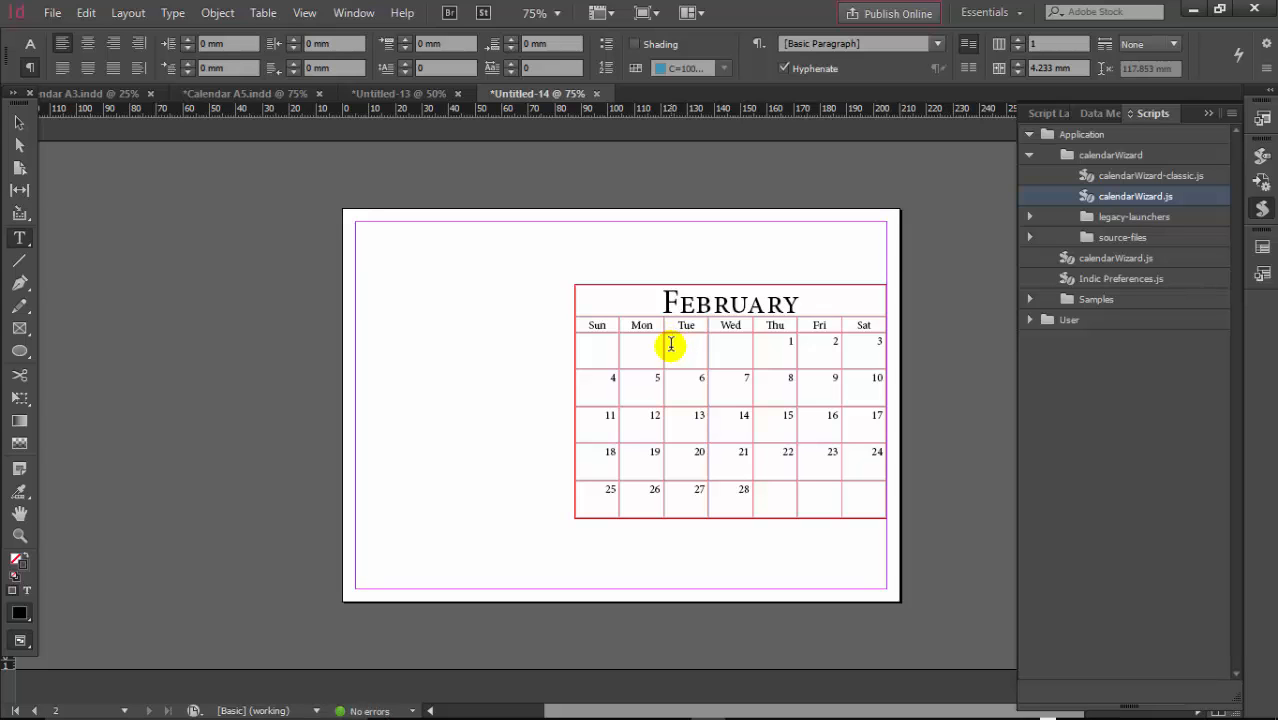
# Return to the January 2018 page and display the document's paragraph styles
pyautogui.scroll(5, 670, 345)
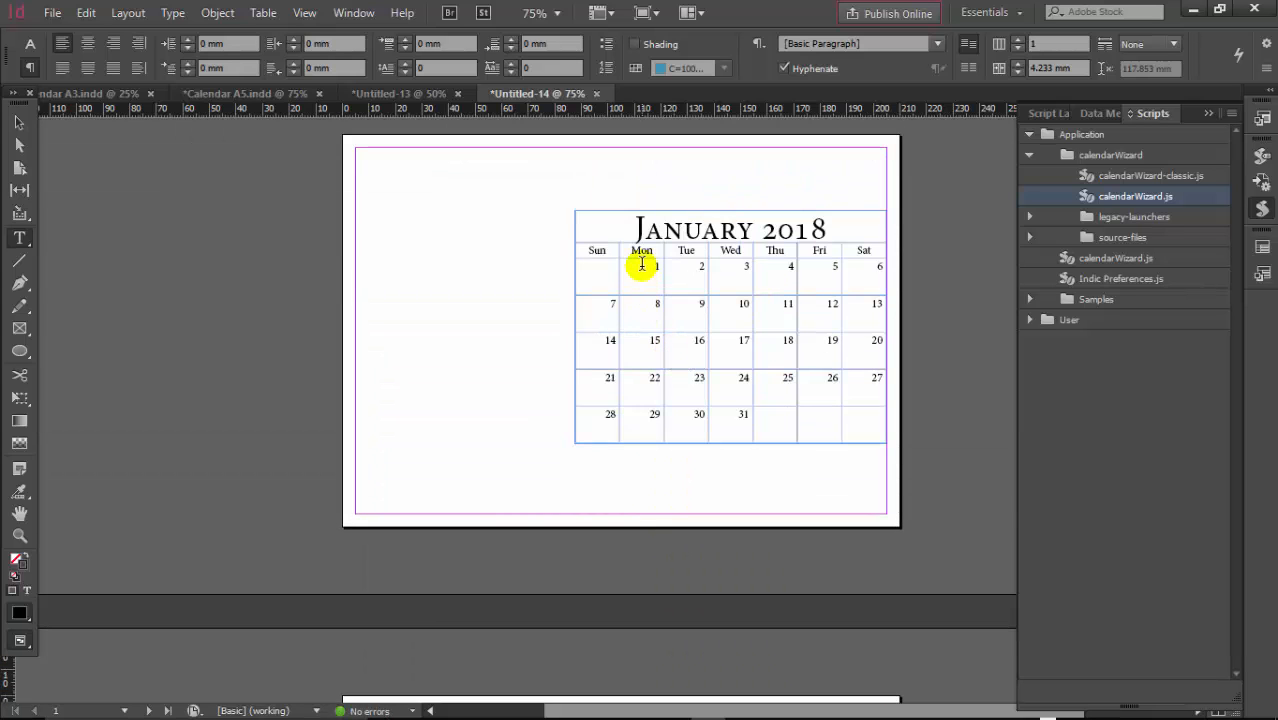
pyautogui.click(1210, 115)
pyautogui.click(1263, 275)
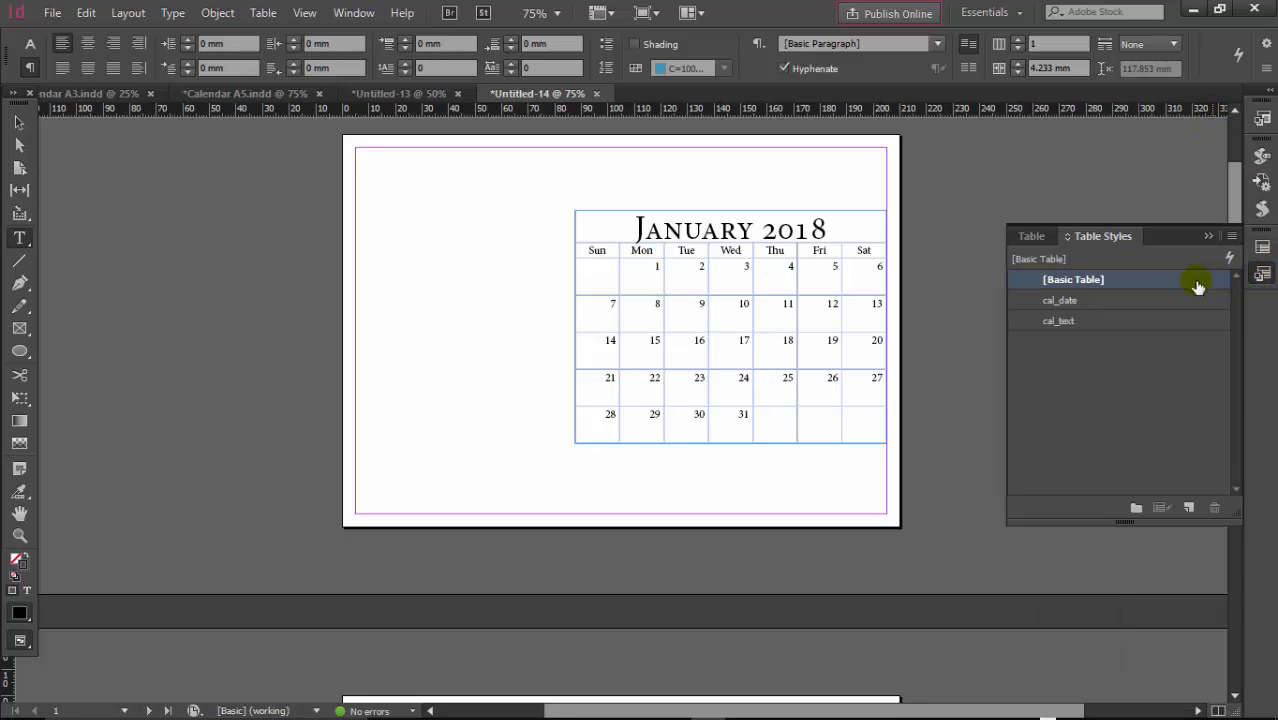
pyautogui.click(173, 12)
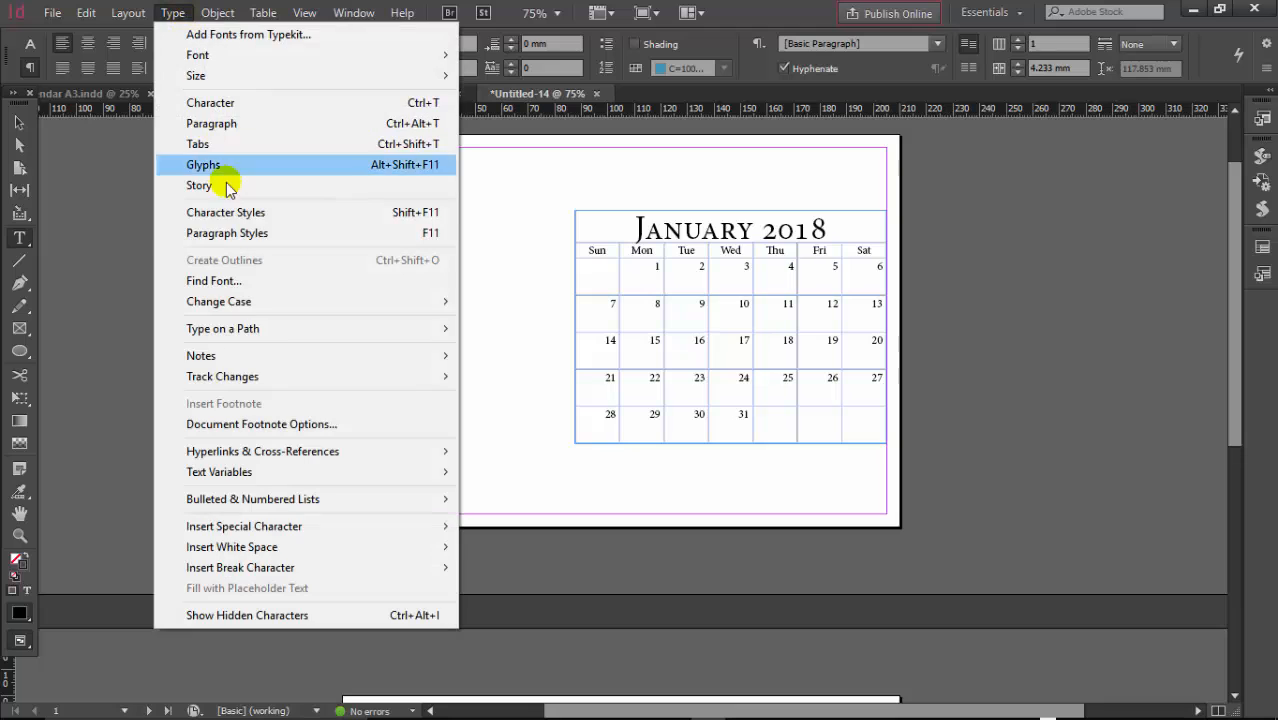
pyautogui.click(233, 238)
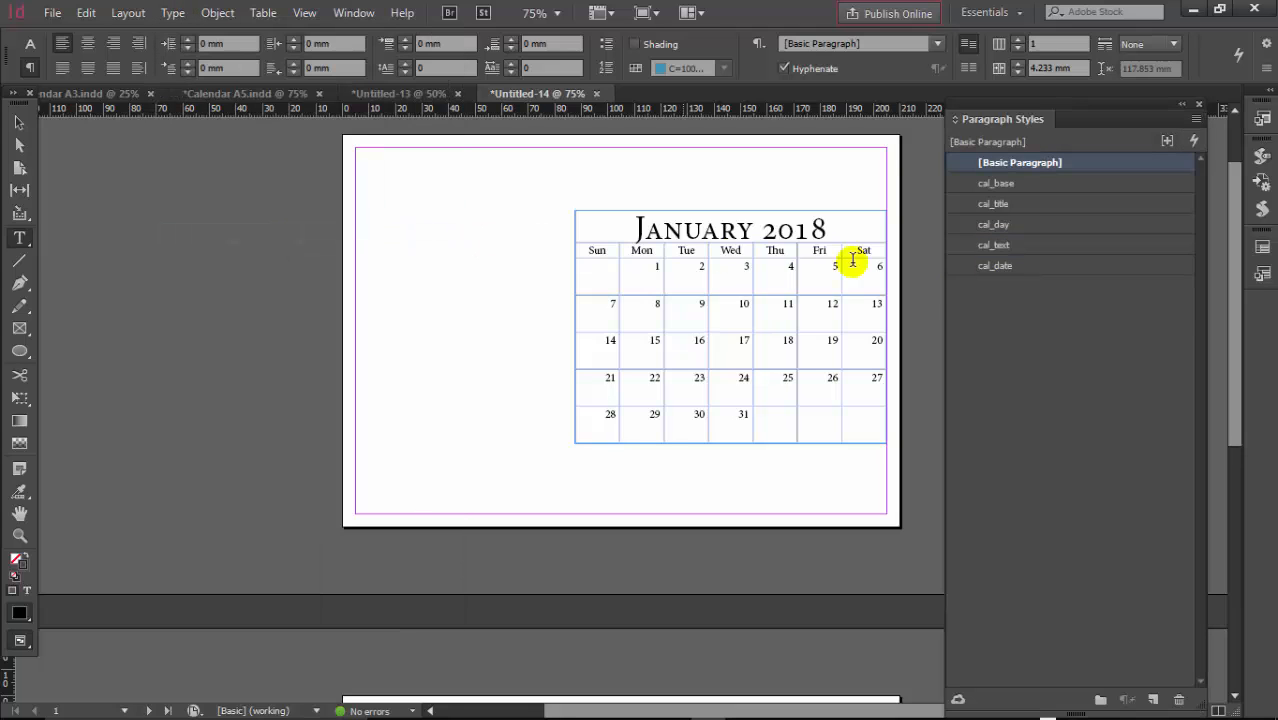
# Edit the cal_base paragraph style's basic character formats and choose Minion Pro as the font family
pyautogui.doubleClick(989, 184)
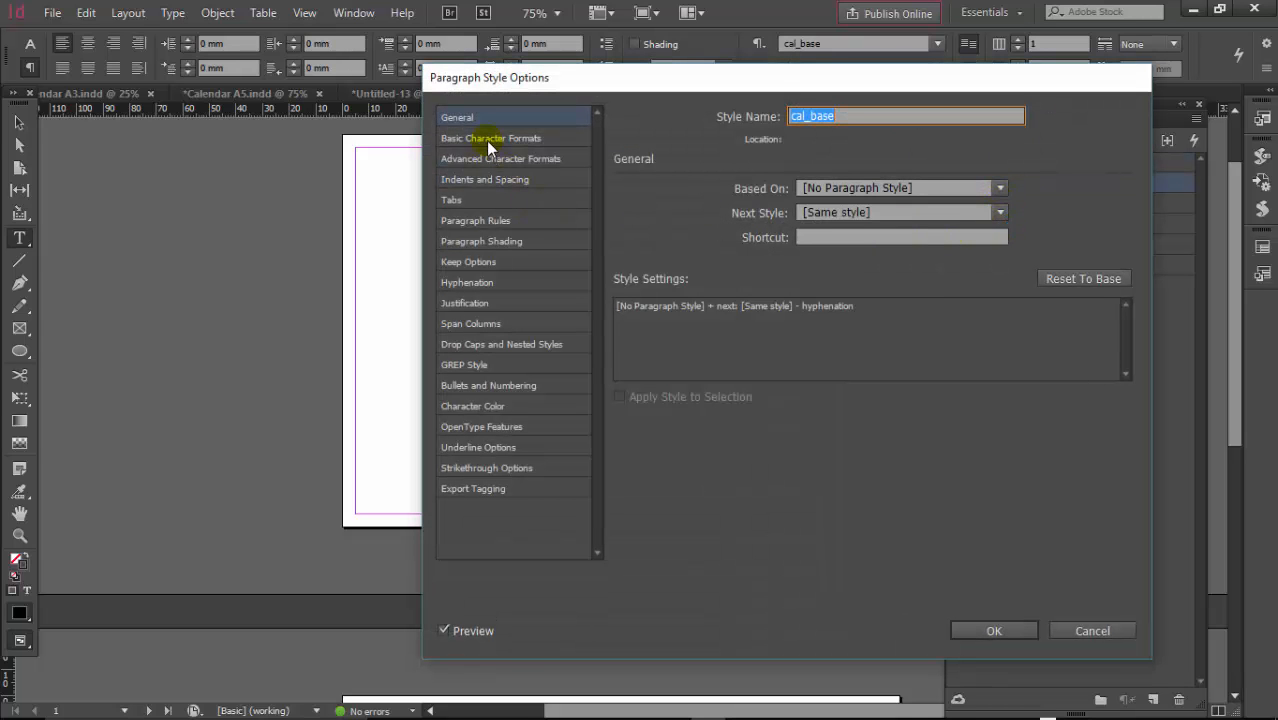
pyautogui.click(486, 140)
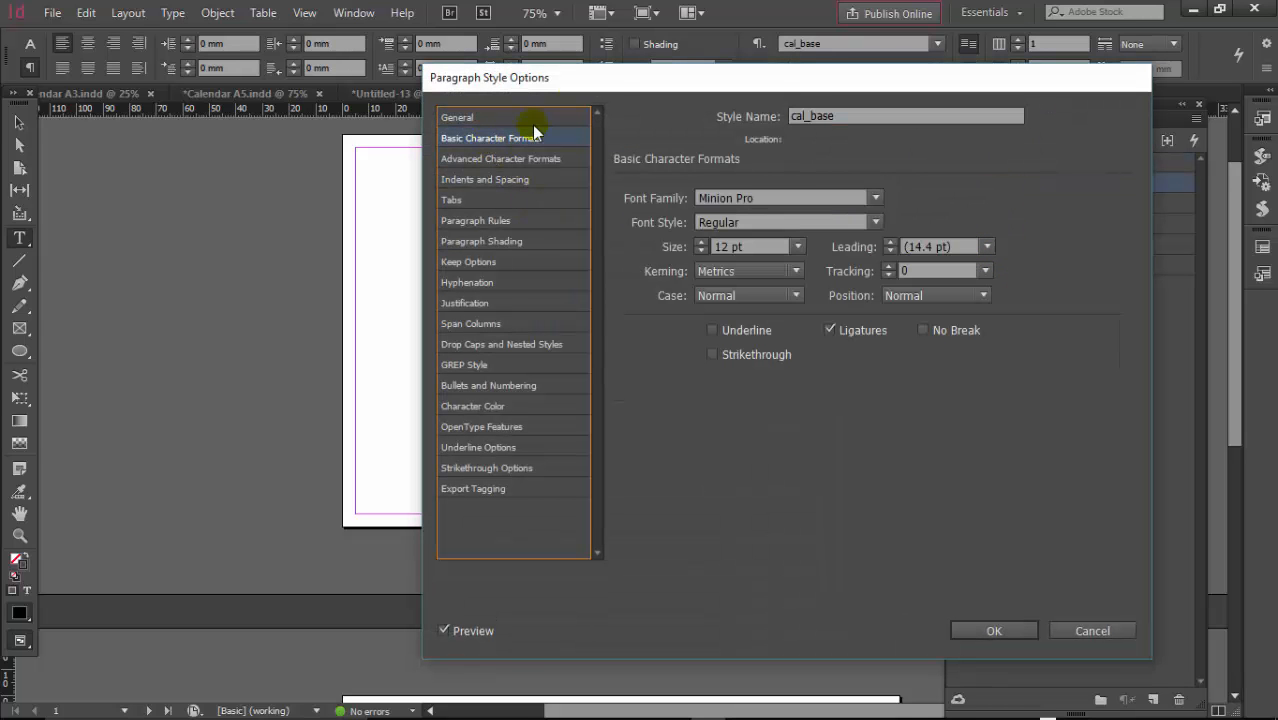
pyautogui.moveTo(610, 77); pyautogui.dragTo(998, 69)
pyautogui.click(1179, 176)
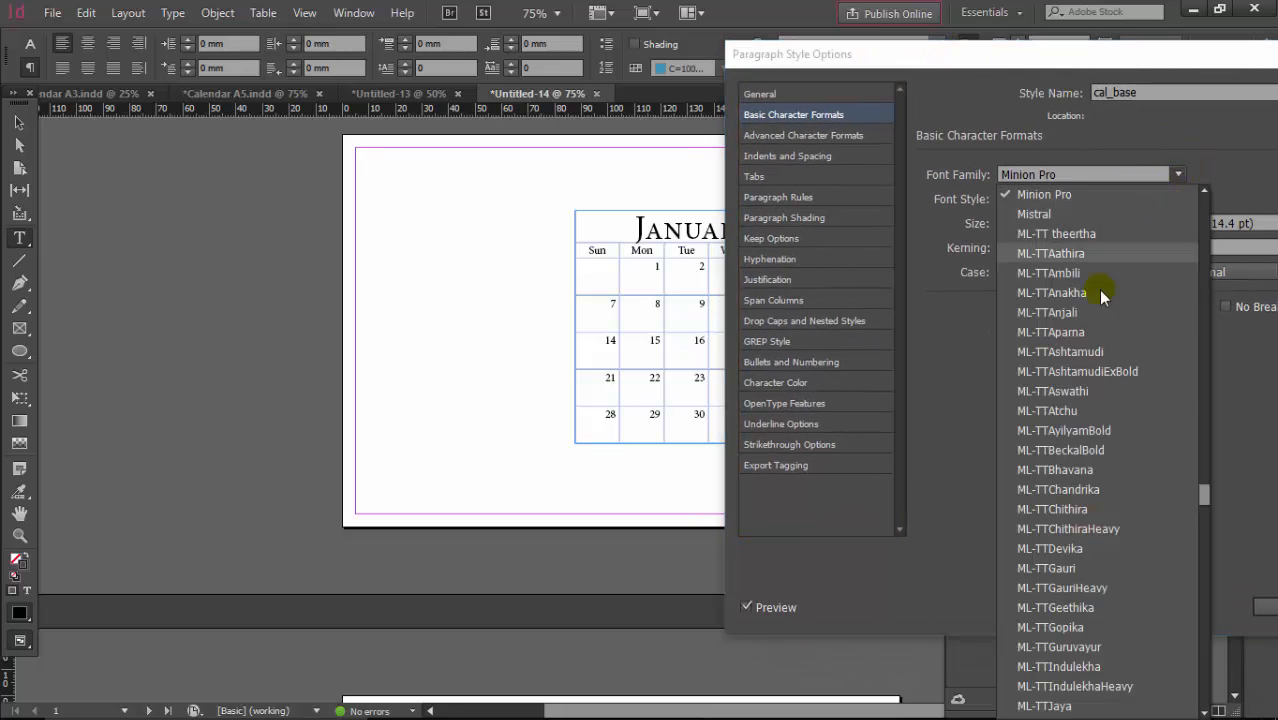
pyautogui.scroll(-10, 1075, 385)
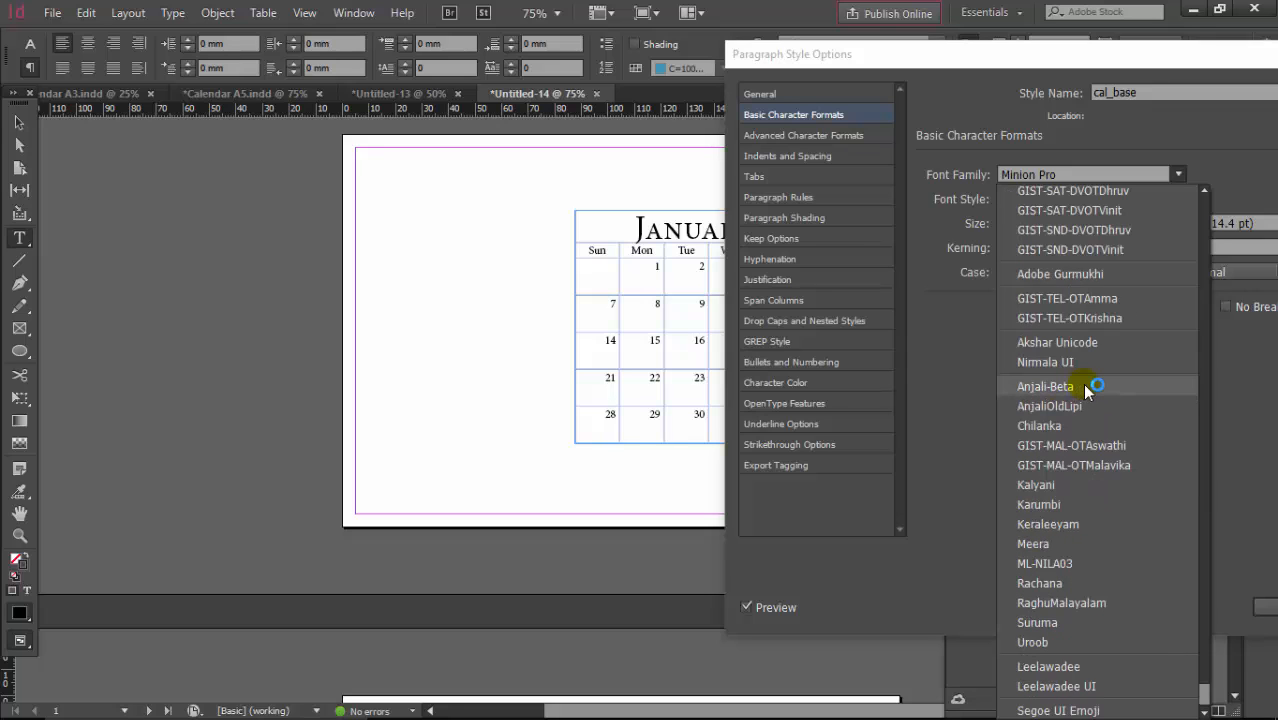
pyautogui.scroll(15, 1088, 394)
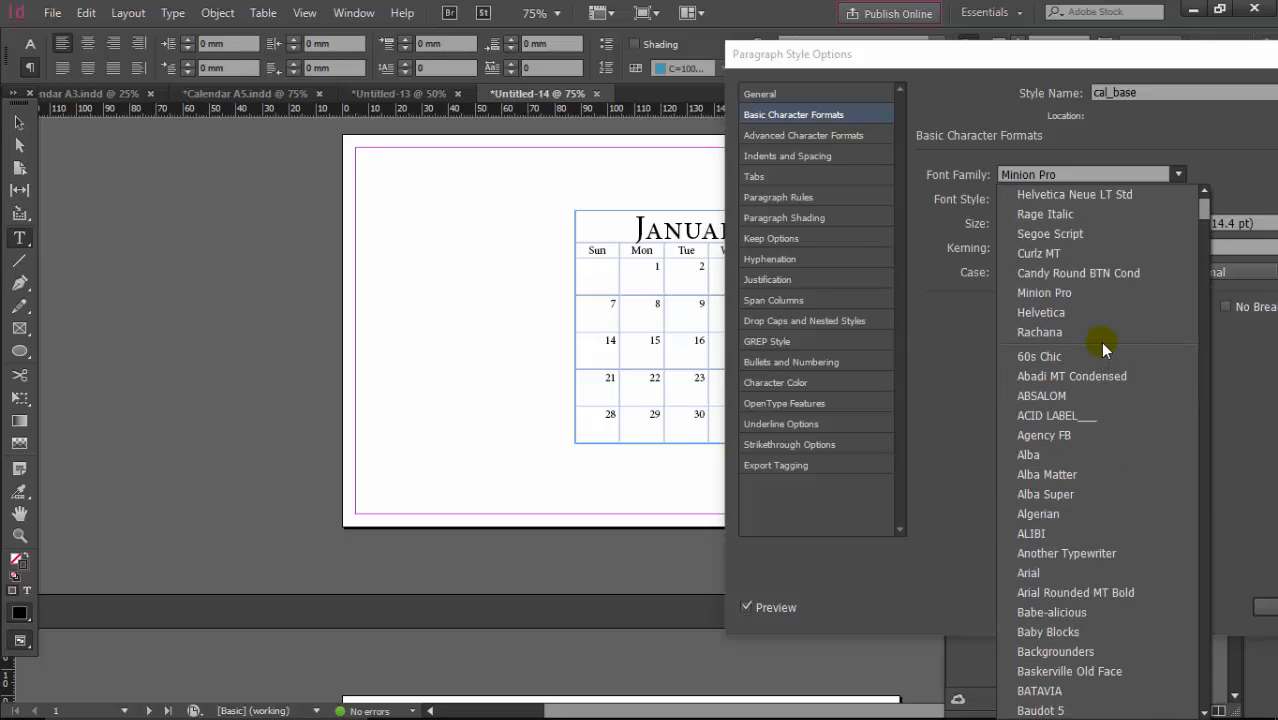
pyautogui.click(1073, 293)
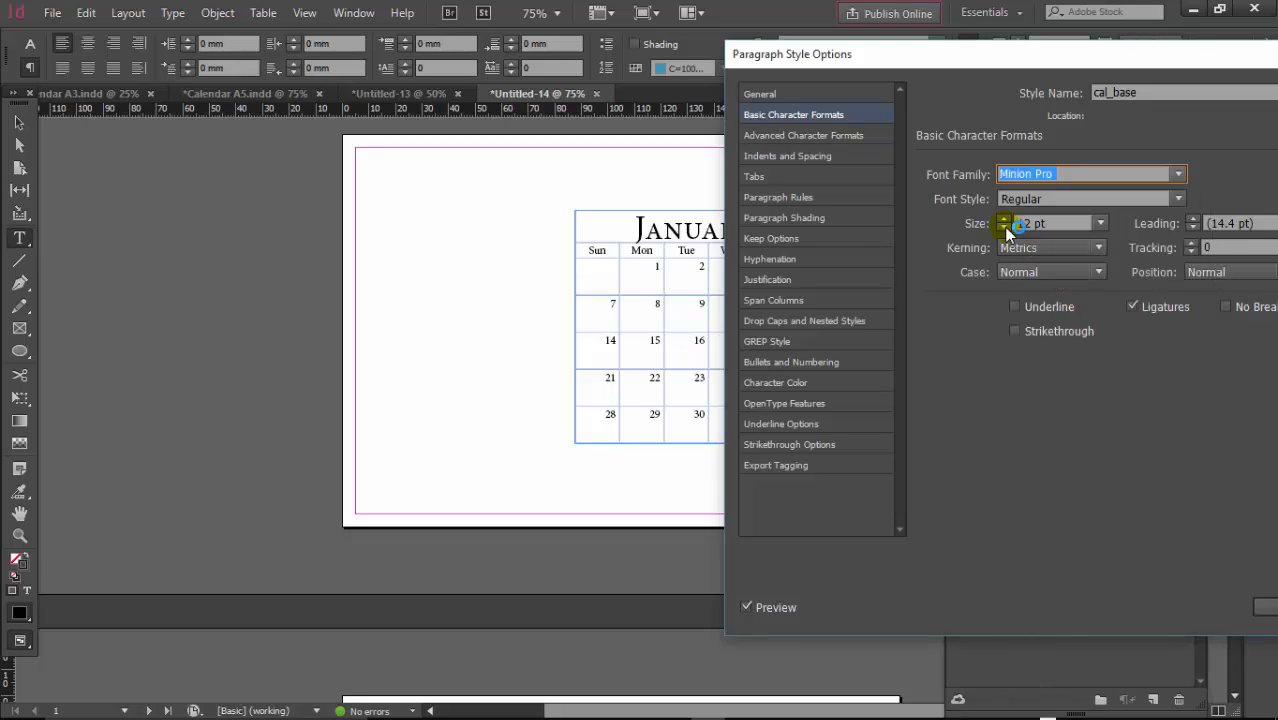
# Set the cal_base style's case to All Caps, check its character color, and accept the style options
pyautogui.moveTo(952, 56)
pyautogui.mouseDown()
pyautogui.moveTo(1238, 190)
pyautogui.moveTo(1210, 171)
pyautogui.moveTo(1141, 63)
pyautogui.moveTo(955, 56)
pyautogui.mouseUp()
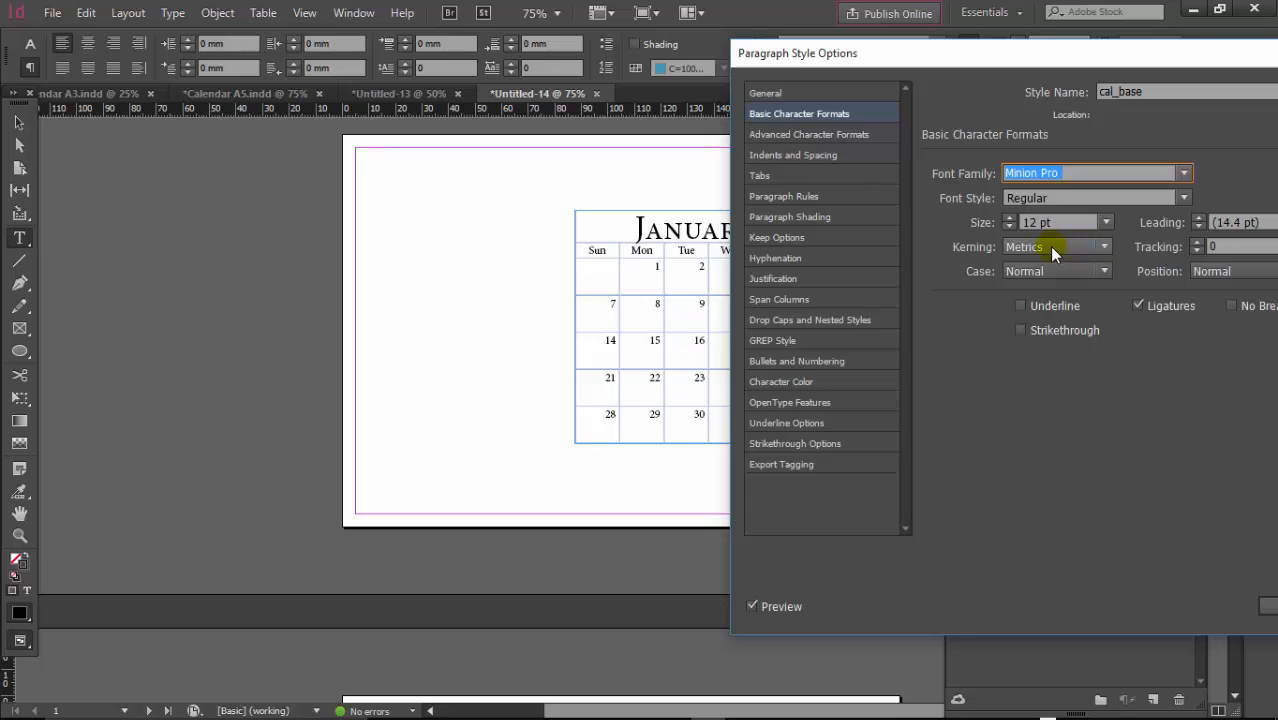
pyautogui.click(1035, 273)
pyautogui.click(1040, 325)
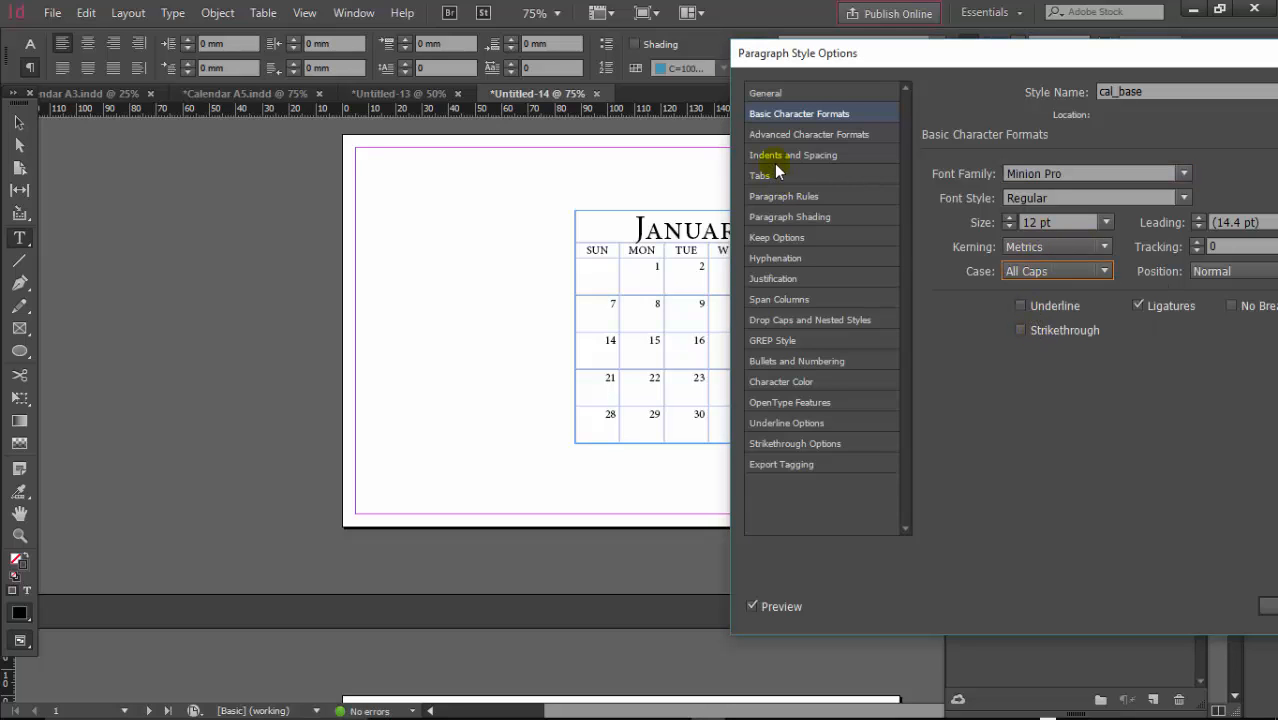
pyautogui.click(799, 381)
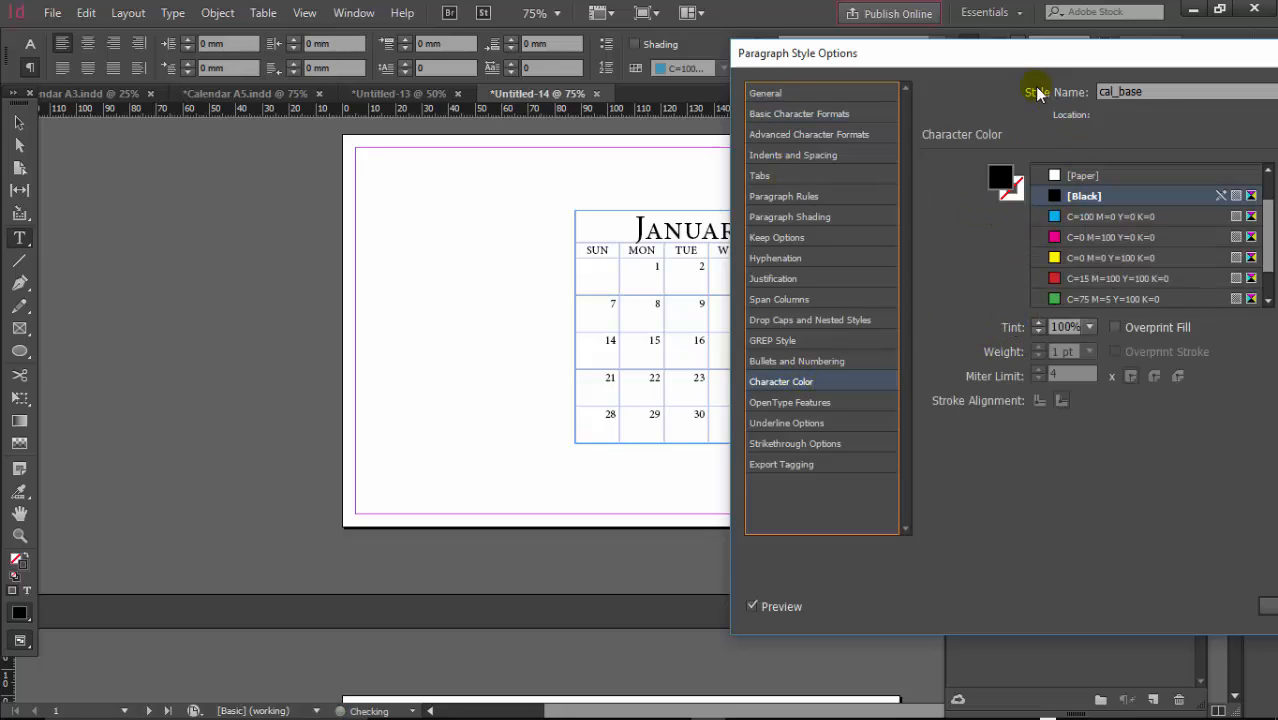
pyautogui.moveTo(1031, 61); pyautogui.dragTo(877, 66)
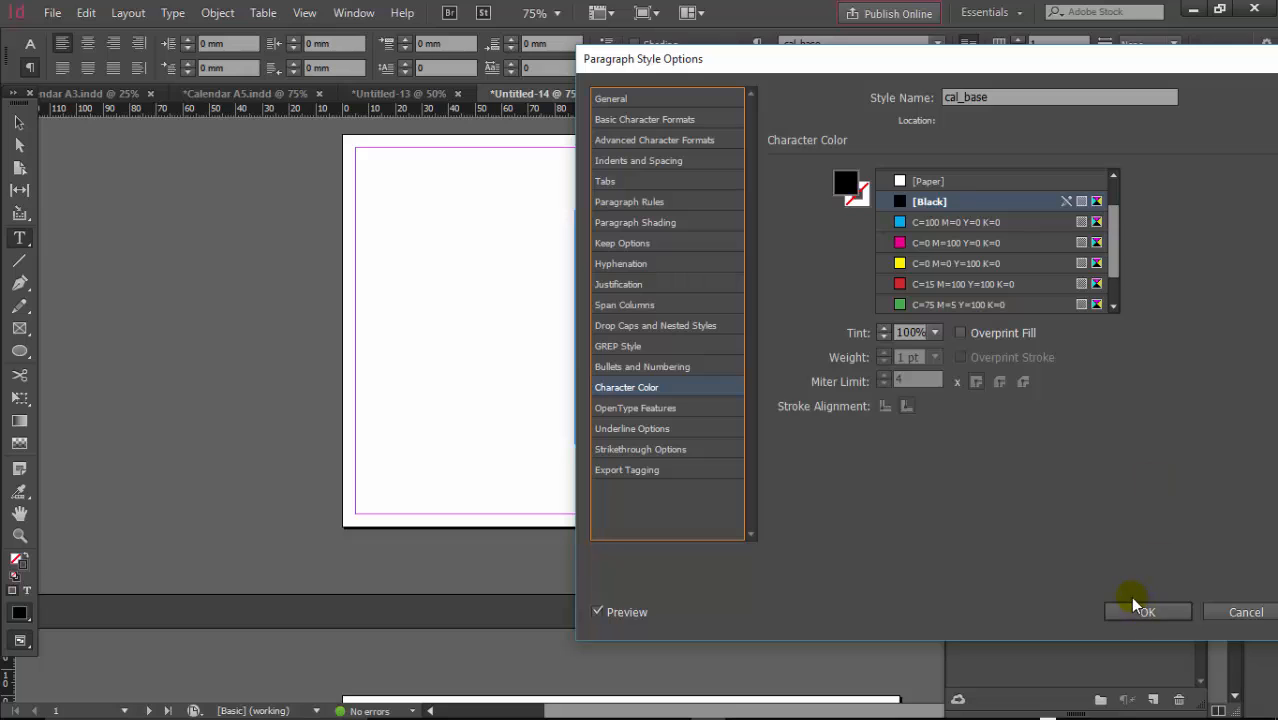
pyautogui.click(1135, 608)
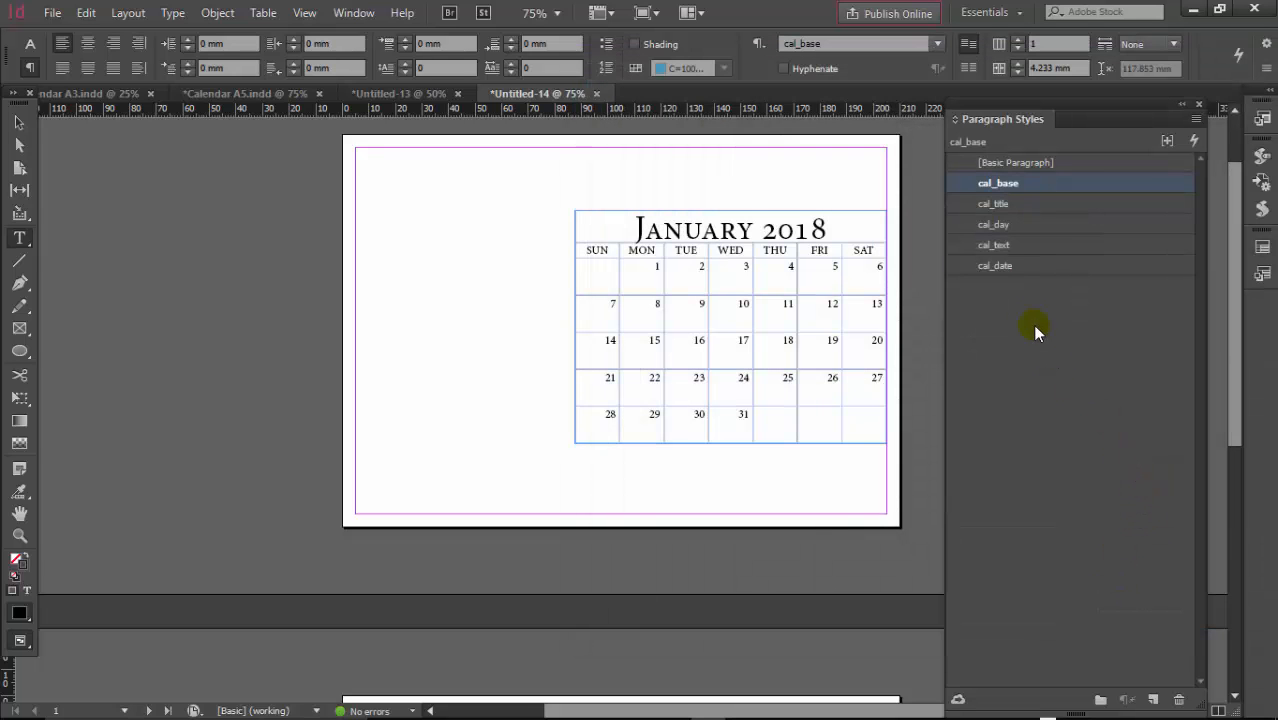
# Edit the cal_title paragraph style's basic character formats and reduce the font size to 25 pt
pyautogui.click(987, 204)
pyautogui.doubleClick(987, 204)
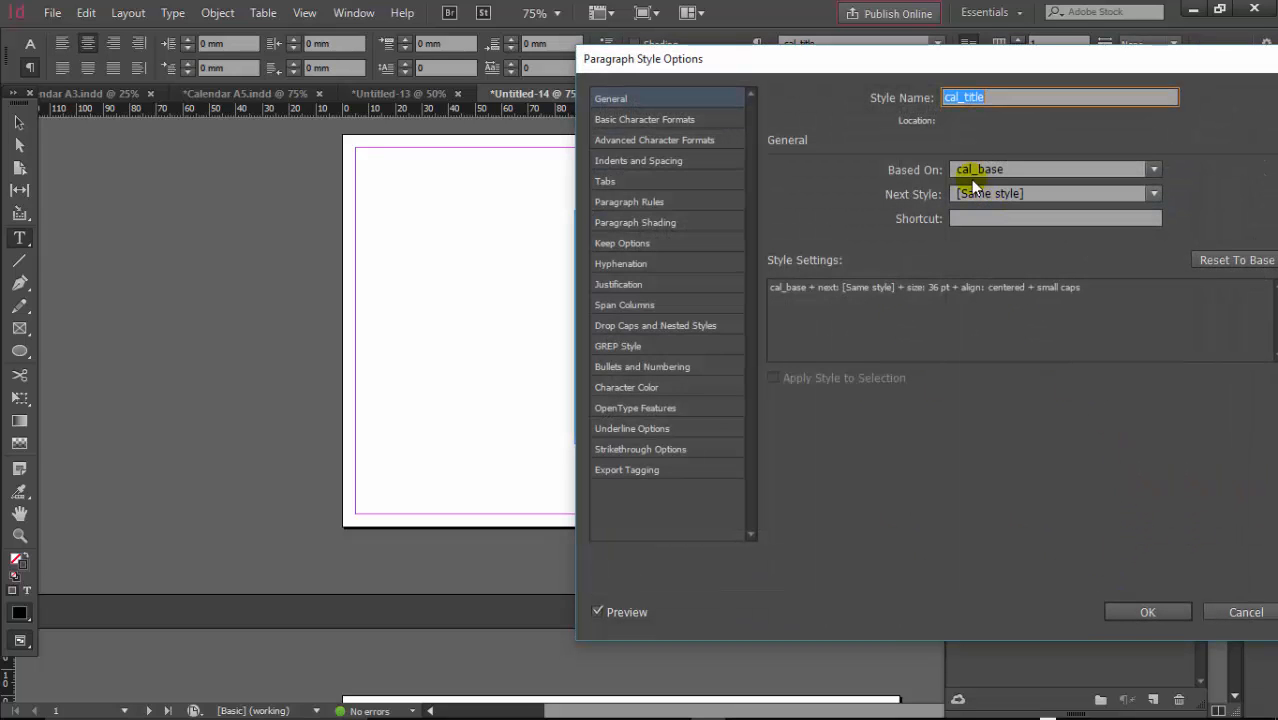
pyautogui.moveTo(943, 62); pyautogui.dragTo(1205, 102)
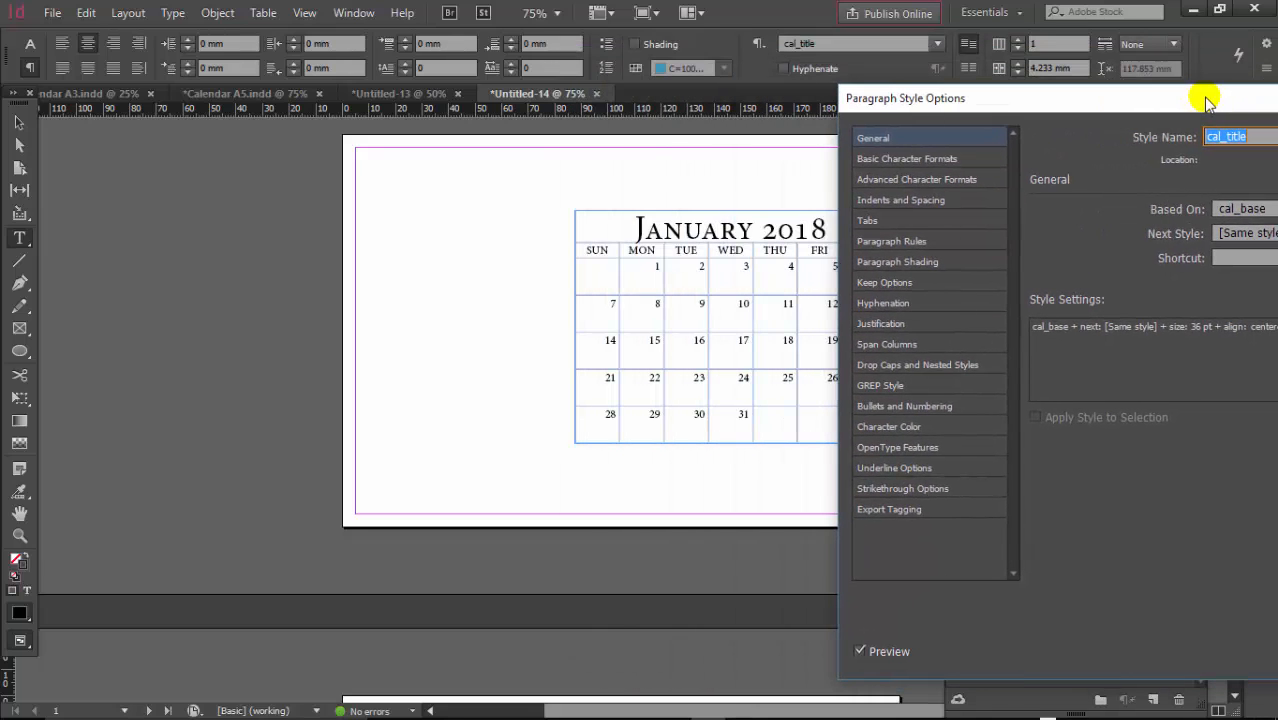
pyautogui.click(906, 160)
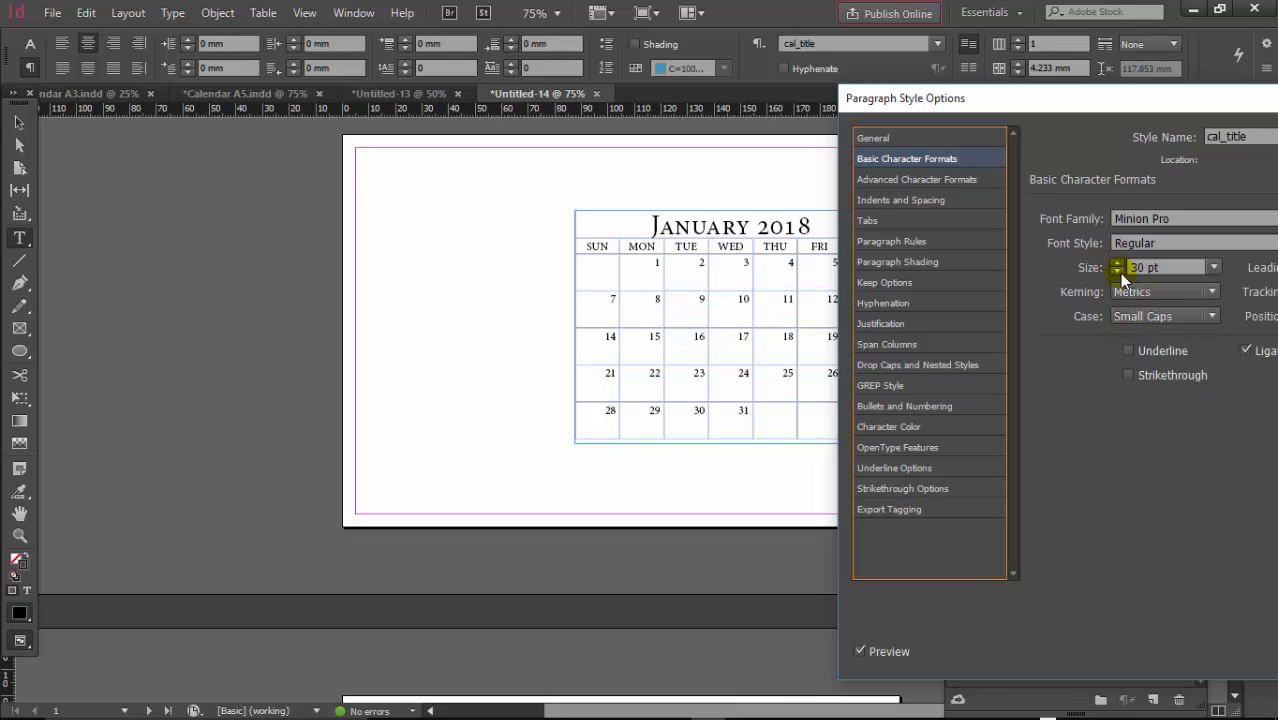
pyautogui.click(1116, 264)
pyautogui.click(1116, 264)
pyautogui.click(1116, 264)
pyautogui.click(1116, 264)
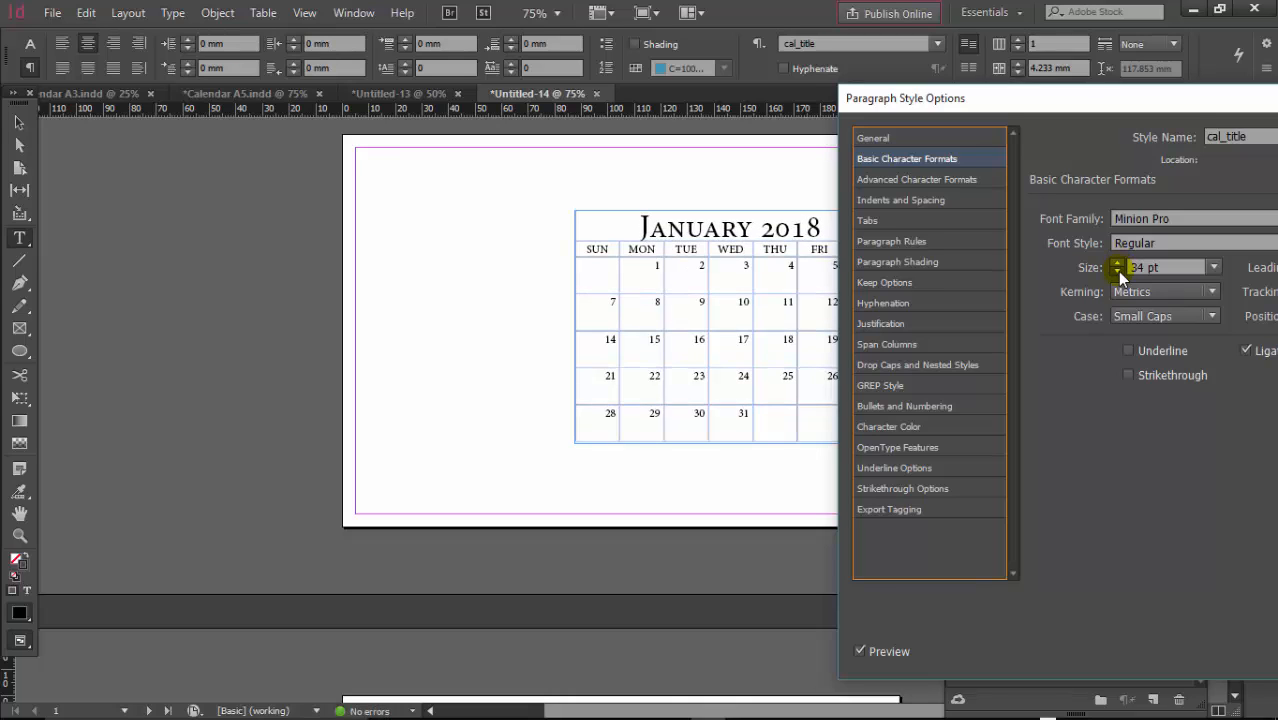
pyautogui.click(1116, 271)
pyautogui.click(1116, 271)
pyautogui.click(1116, 271)
pyautogui.click(1116, 271)
pyautogui.click(1116, 271)
pyautogui.click(1116, 271)
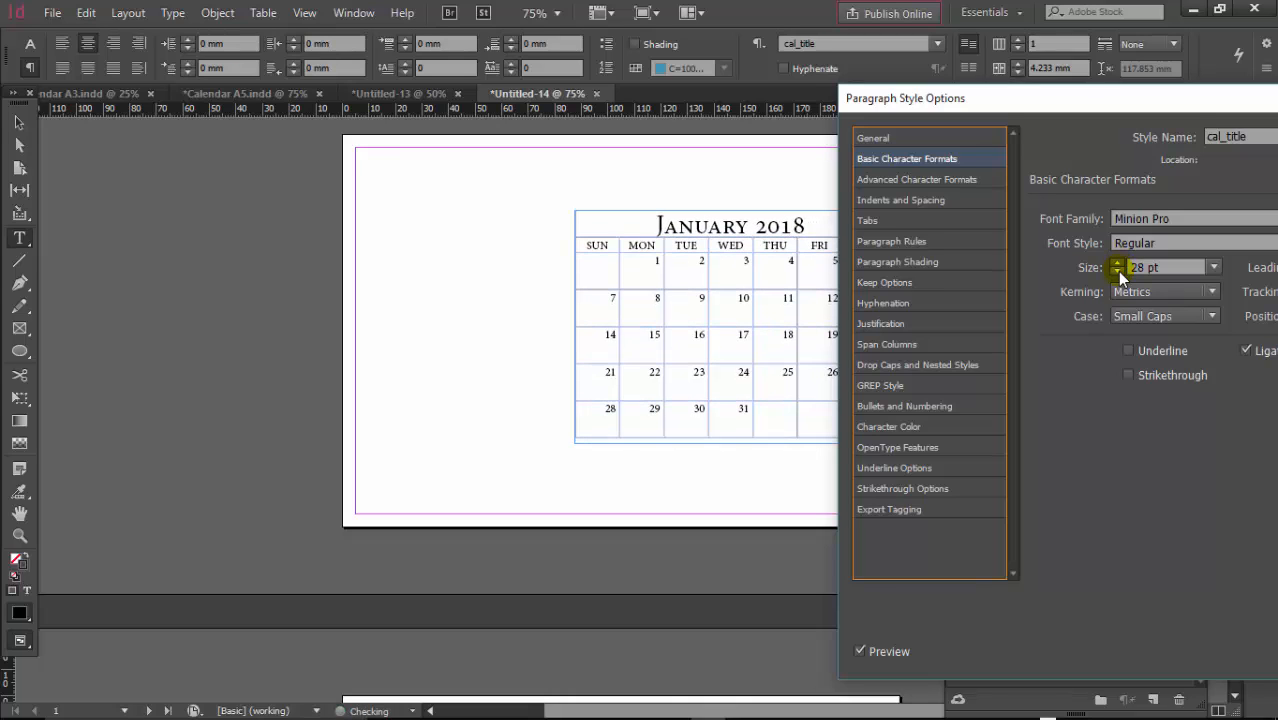
pyautogui.click(1117, 271)
pyautogui.click(1117, 271)
pyautogui.click(1117, 271)
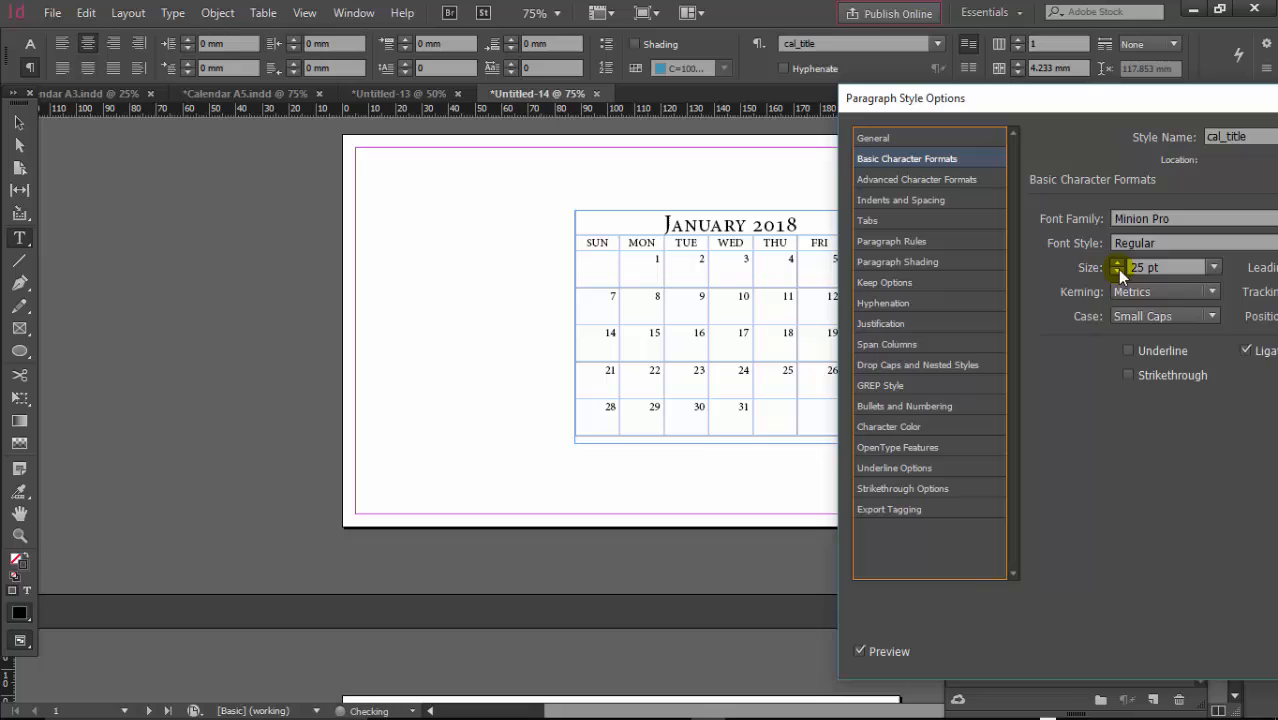
# Set the cal_title style's case to All Caps and its font size to 22 pt
pyautogui.click(1140, 317)
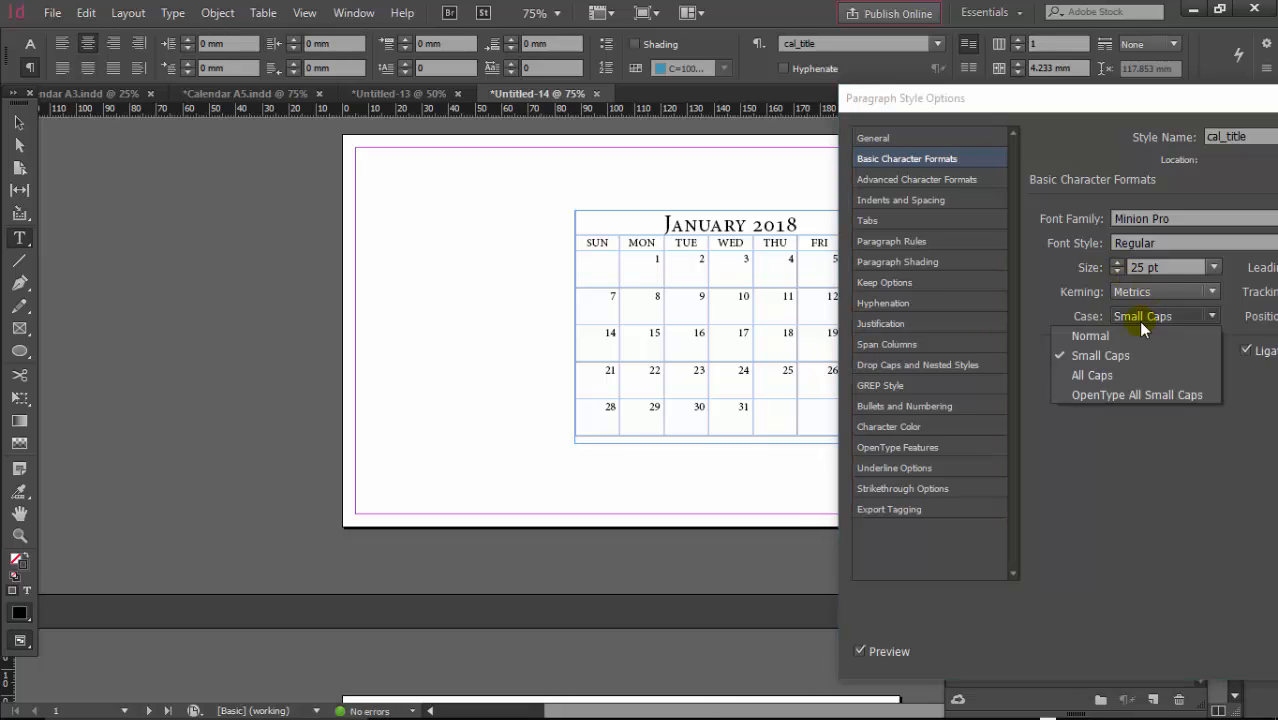
pyautogui.click(1112, 374)
pyautogui.click(1116, 271)
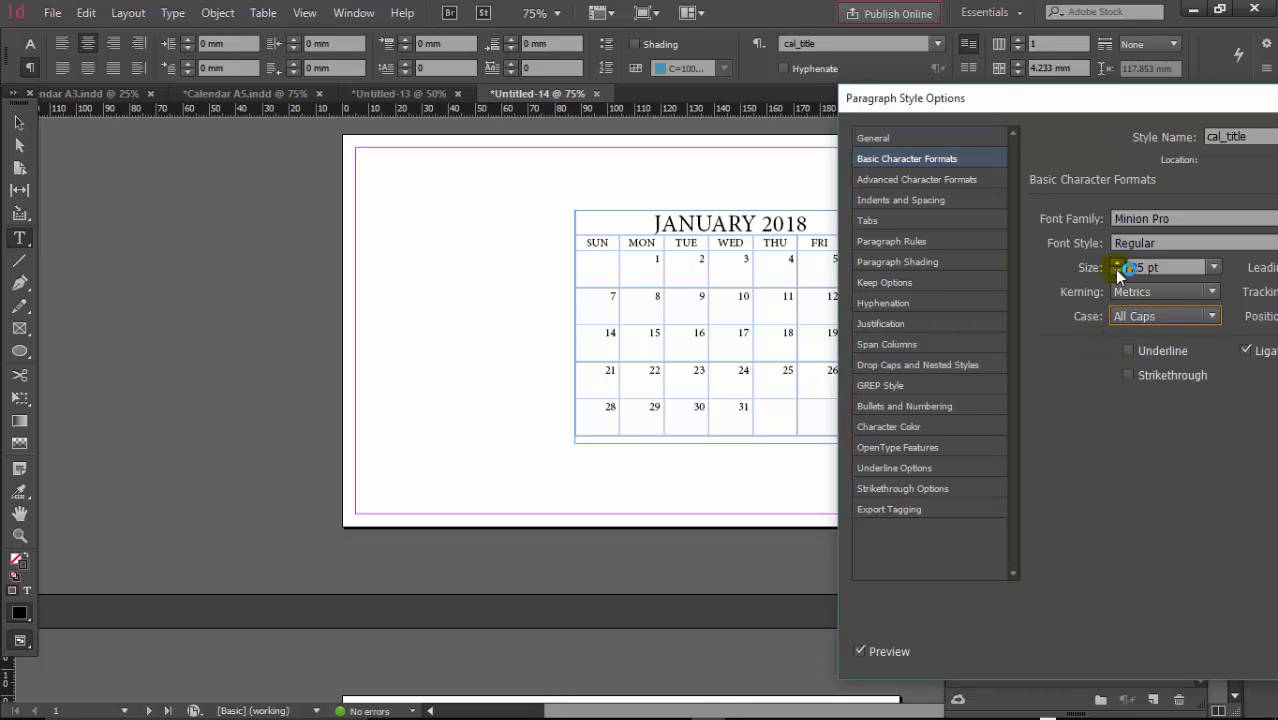
pyautogui.click(1117, 271)
pyautogui.click(1116, 271)
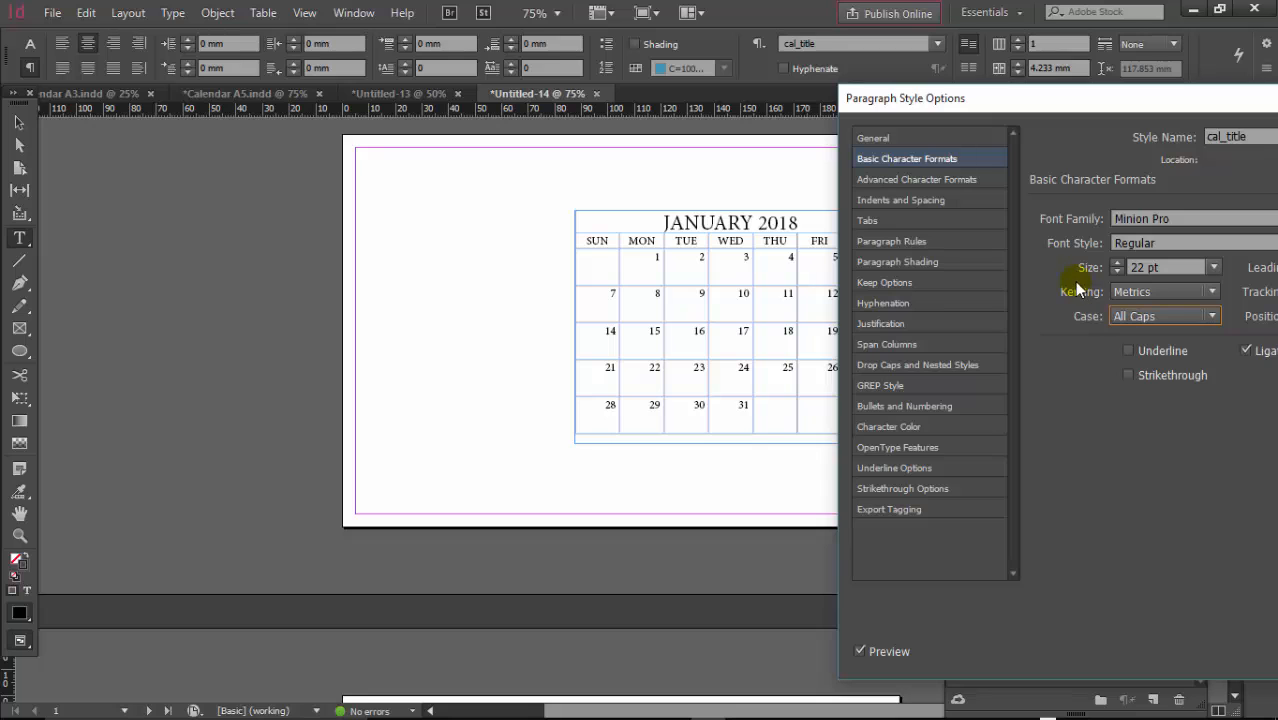
# Set the cal_title style's character color to the green C=75 M=5 Y=100 K=0 swatch and accept the changes
pyautogui.moveTo(1108, 98); pyautogui.dragTo(1036, 98)
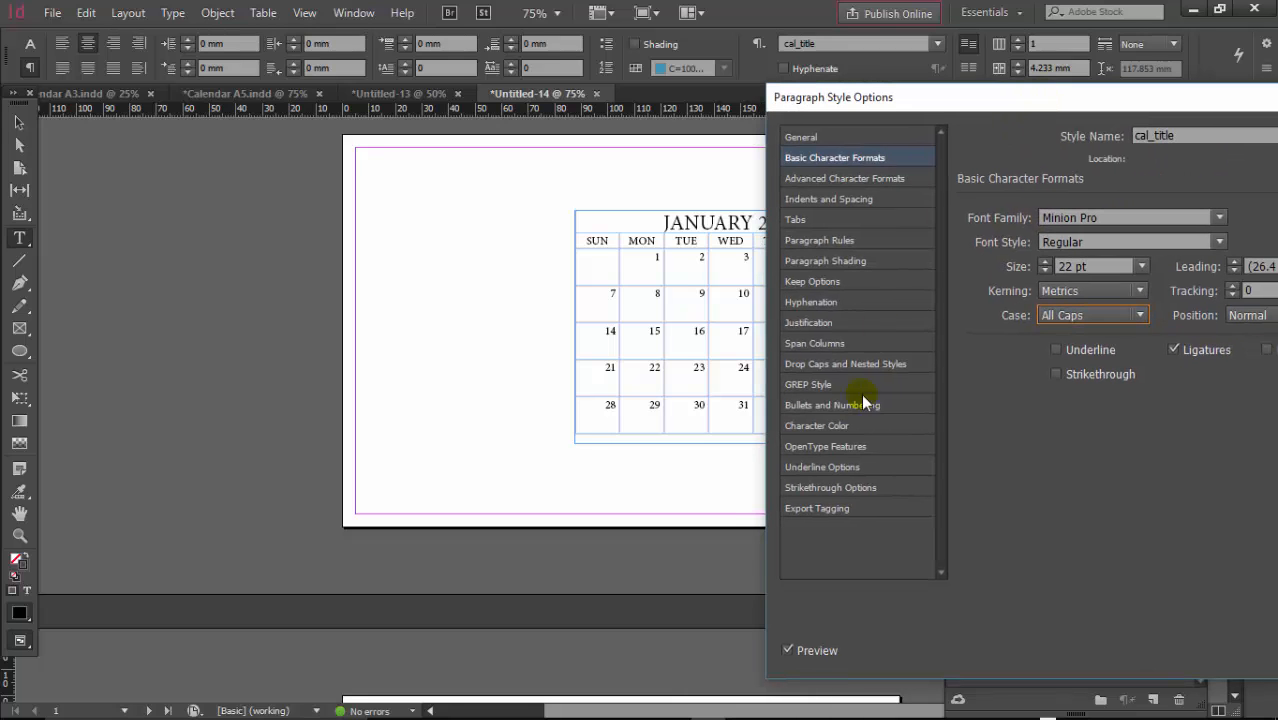
pyautogui.click(818, 425)
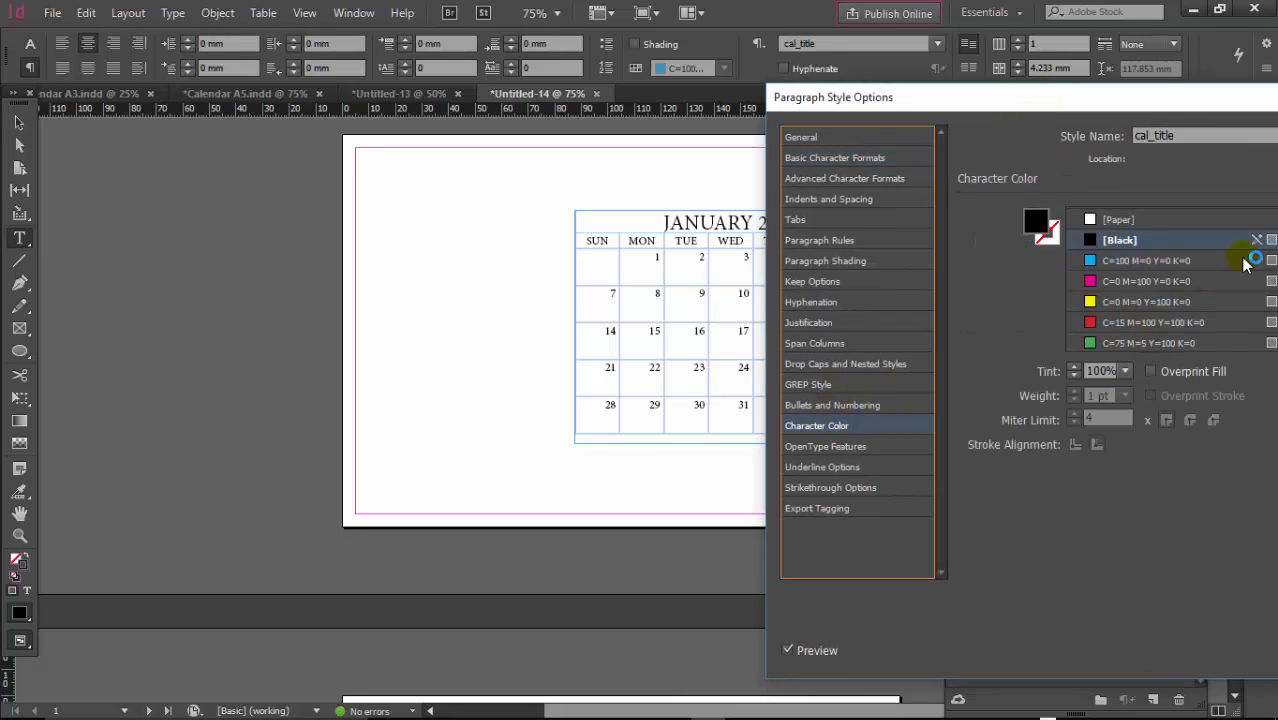
pyautogui.moveTo(1163, 97); pyautogui.dragTo(906, 82)
pyautogui.click(1004, 328)
pyautogui.click(1066, 598)
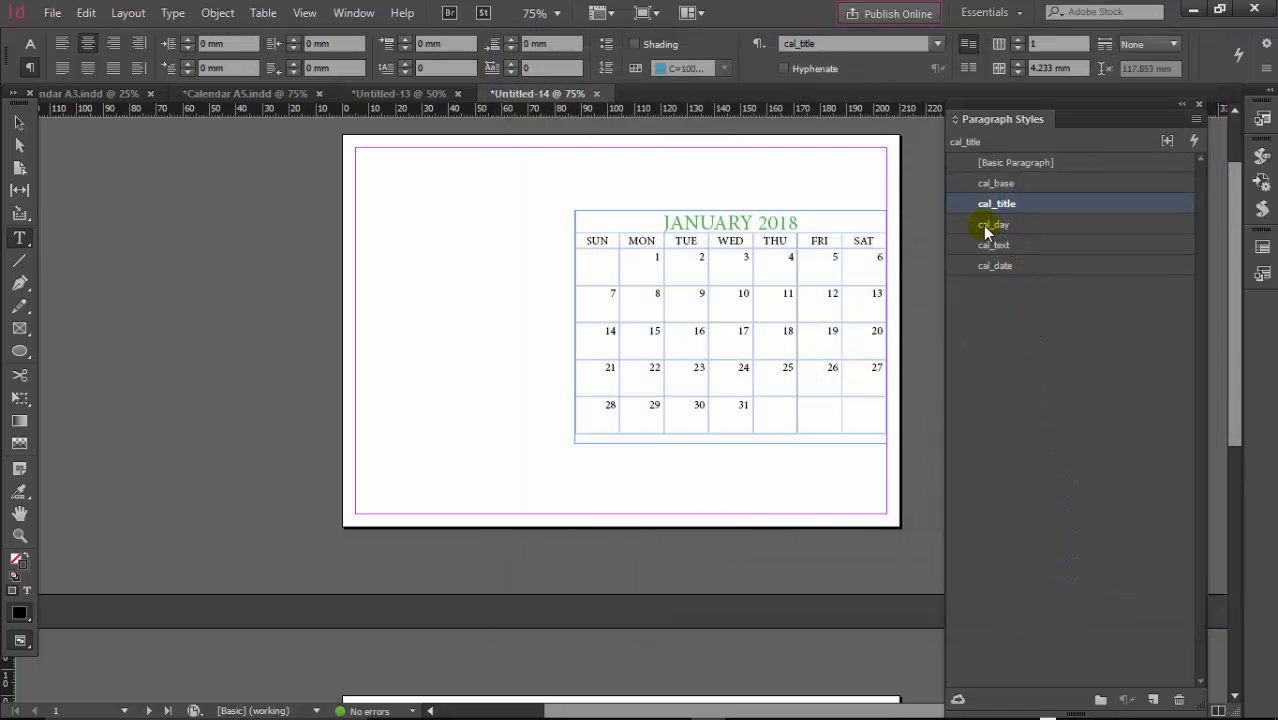
# Review the cal_day paragraph style's character formats, choose Center as its alignment, and accept the style options
pyautogui.doubleClick(990, 225)
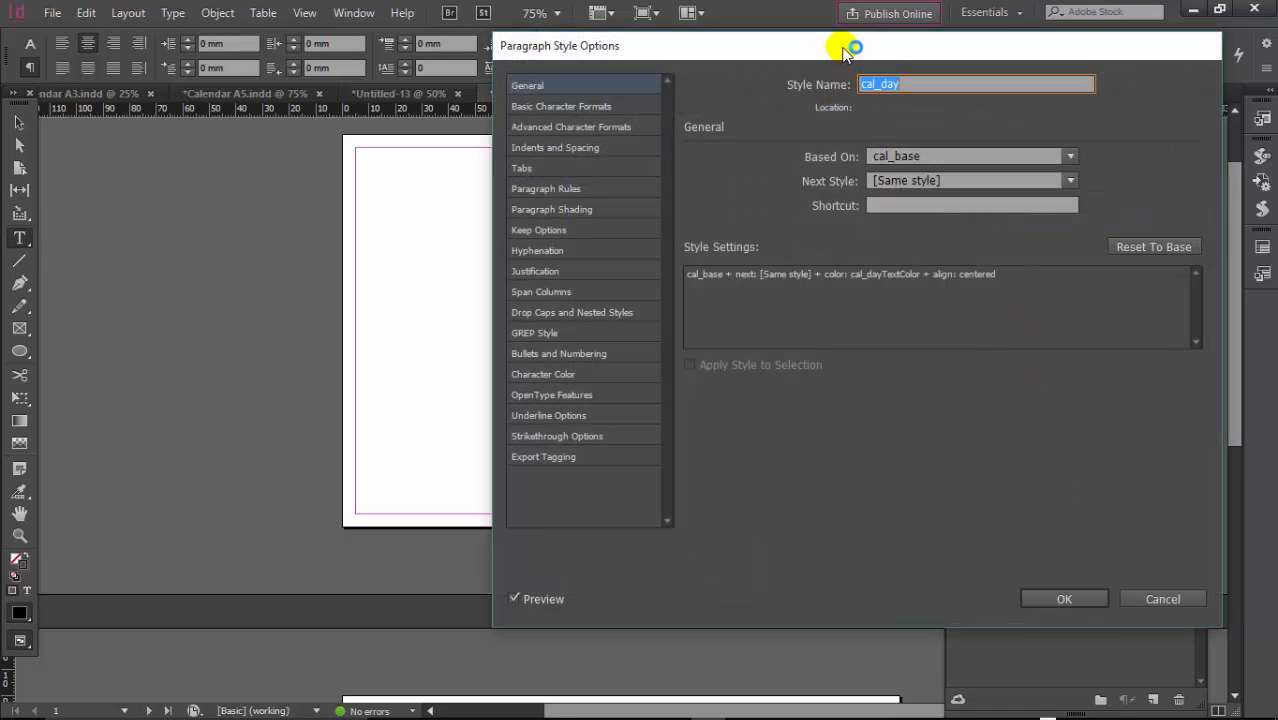
pyautogui.moveTo(843, 50); pyautogui.dragTo(1092, 77)
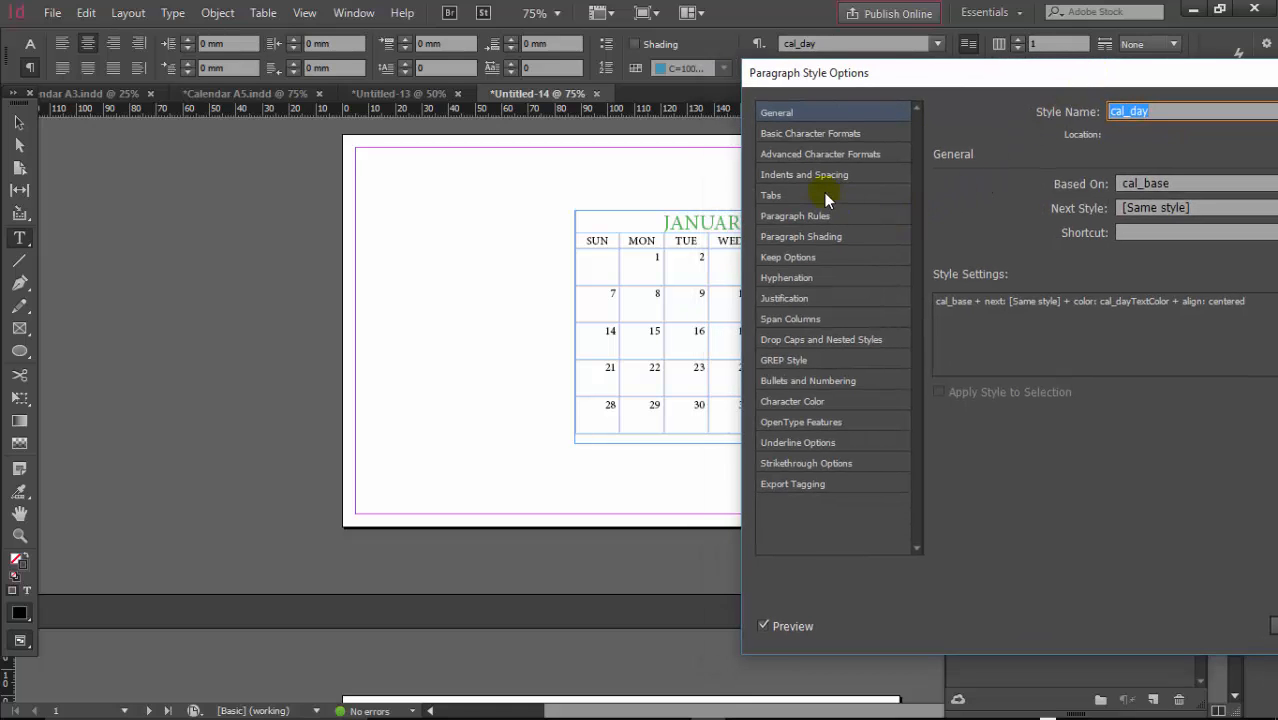
pyautogui.click(807, 136)
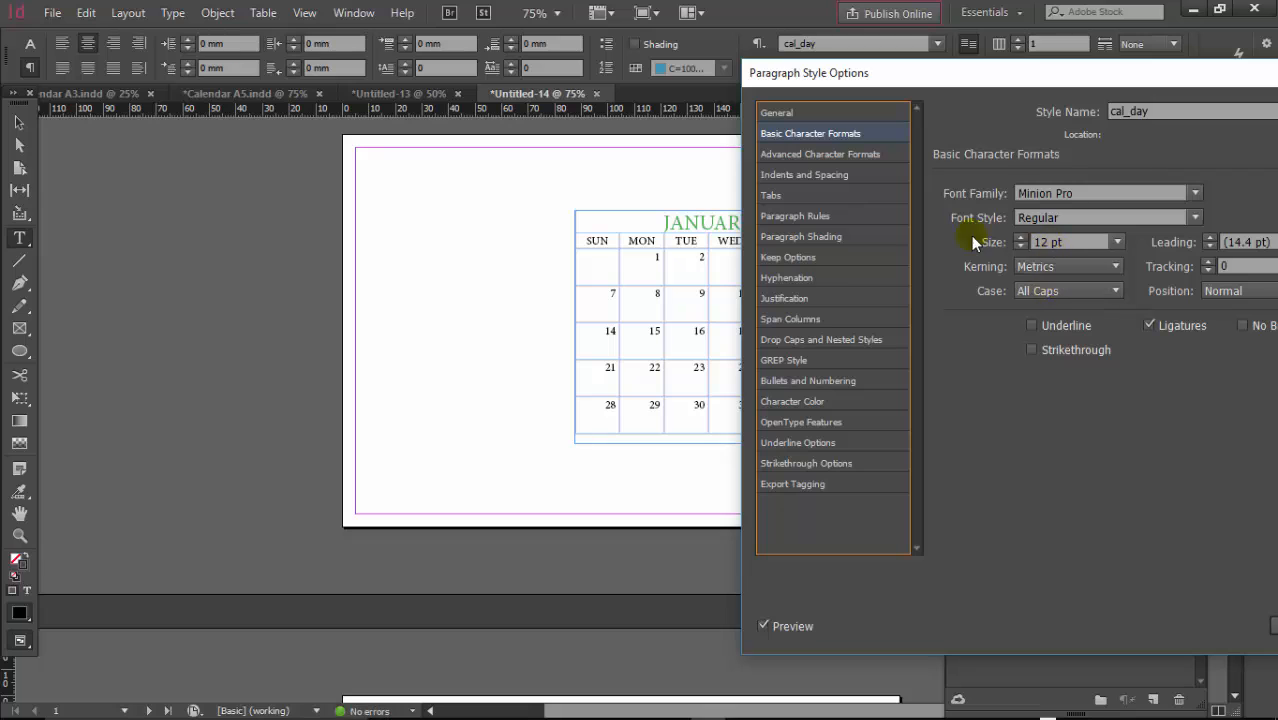
pyautogui.click(798, 156)
pyautogui.click(790, 175)
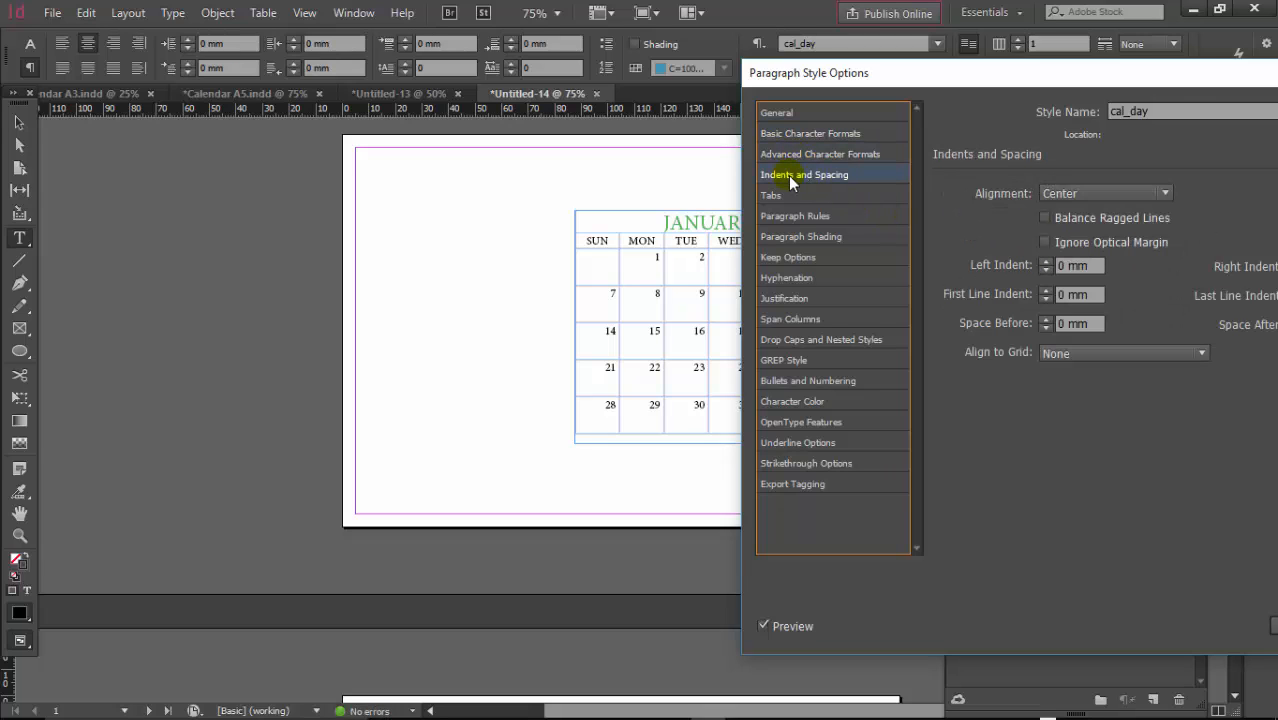
pyautogui.click(1060, 193)
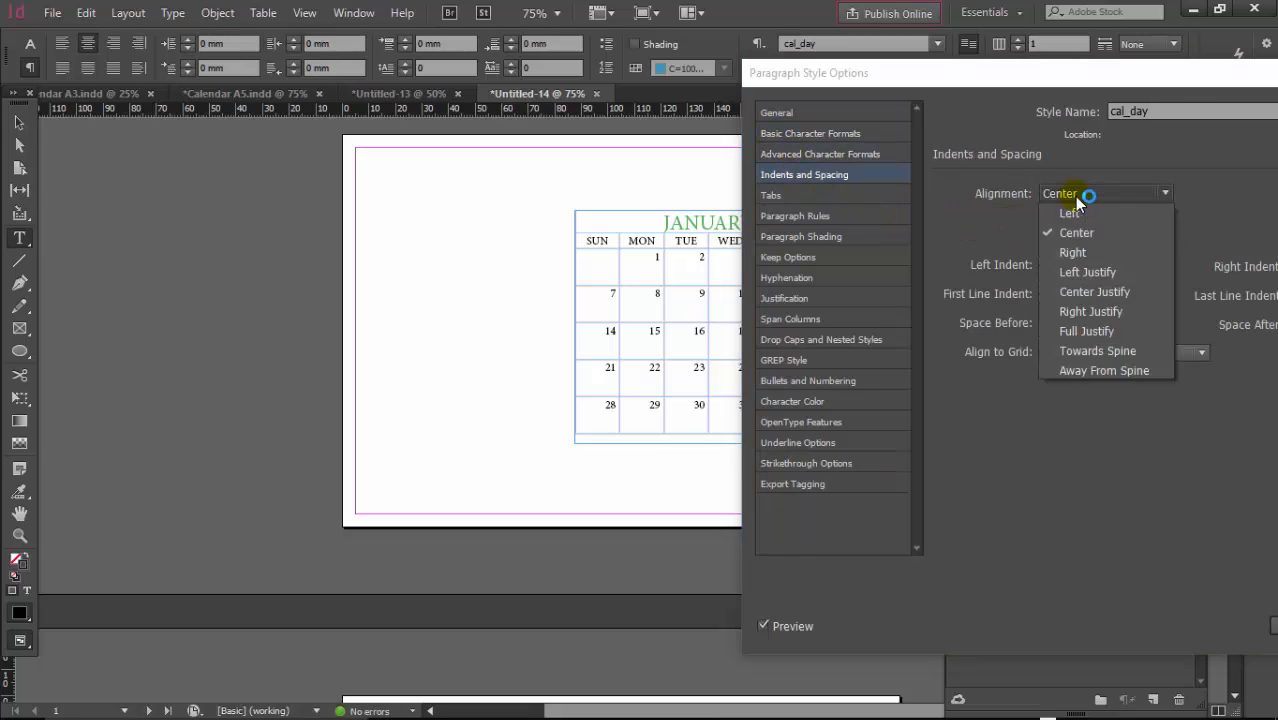
pyautogui.click(1086, 230)
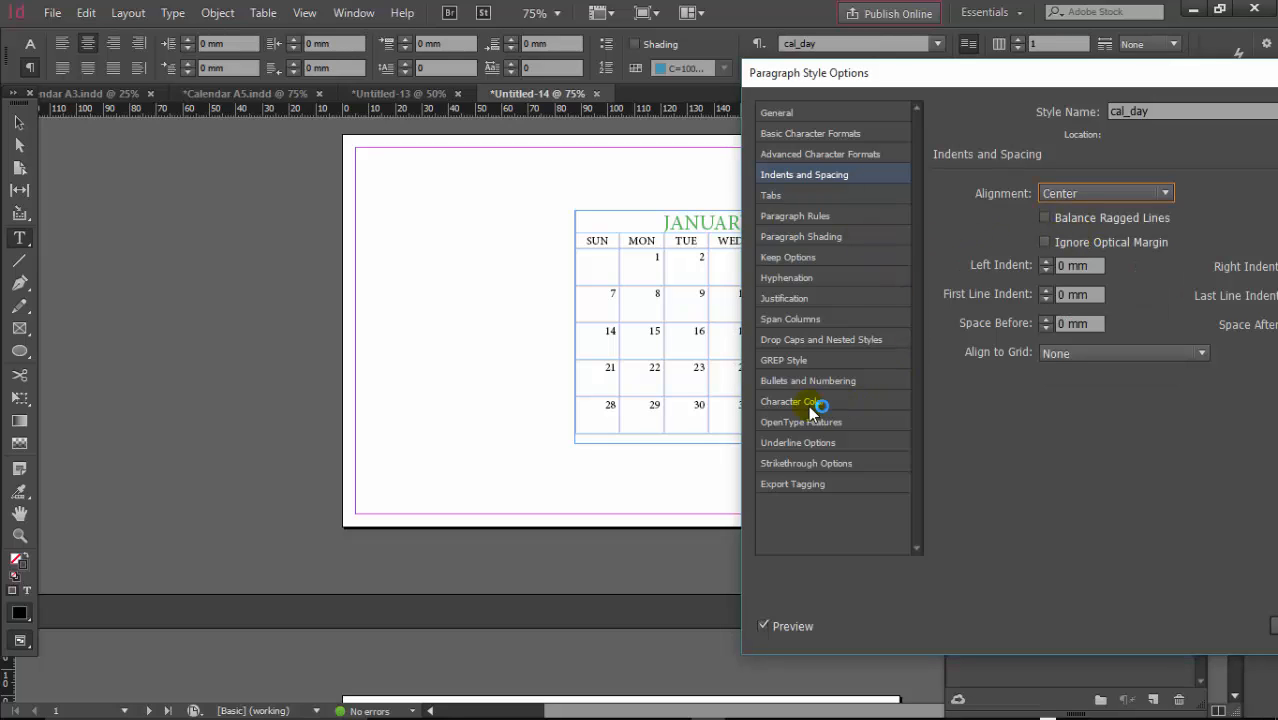
pyautogui.moveTo(1030, 79); pyautogui.dragTo(815, 76)
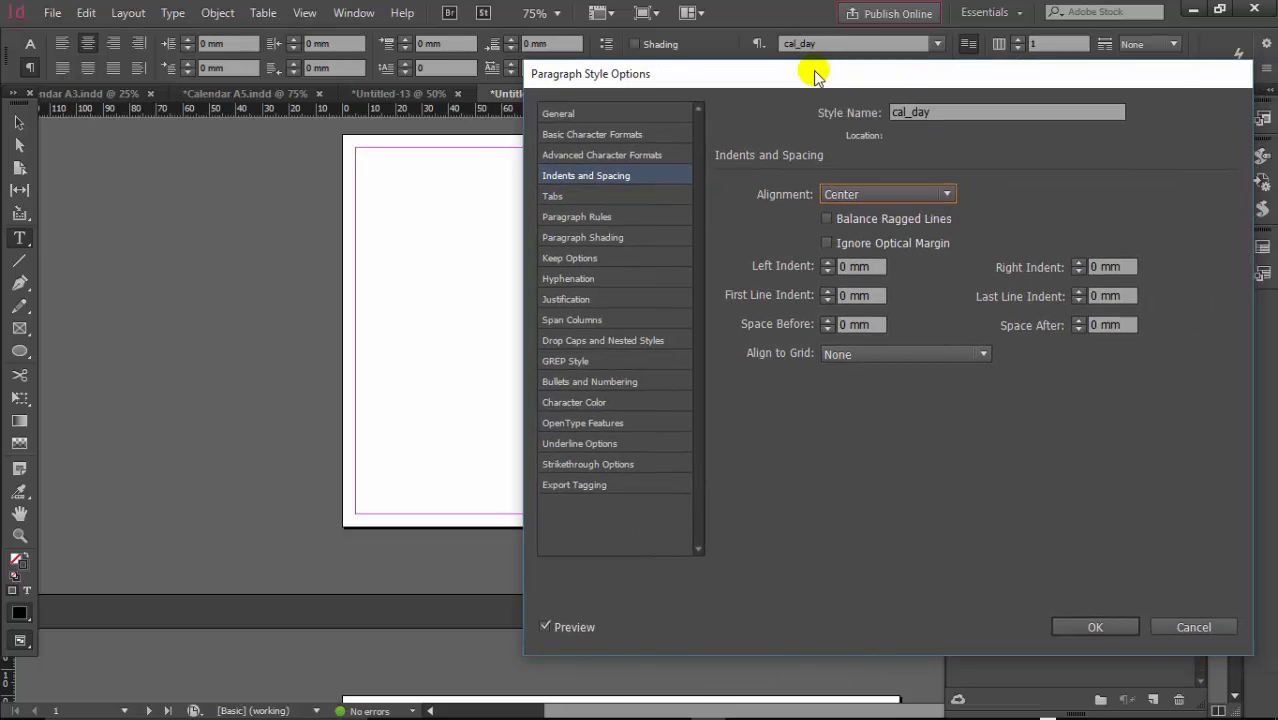
pyautogui.click(1096, 624)
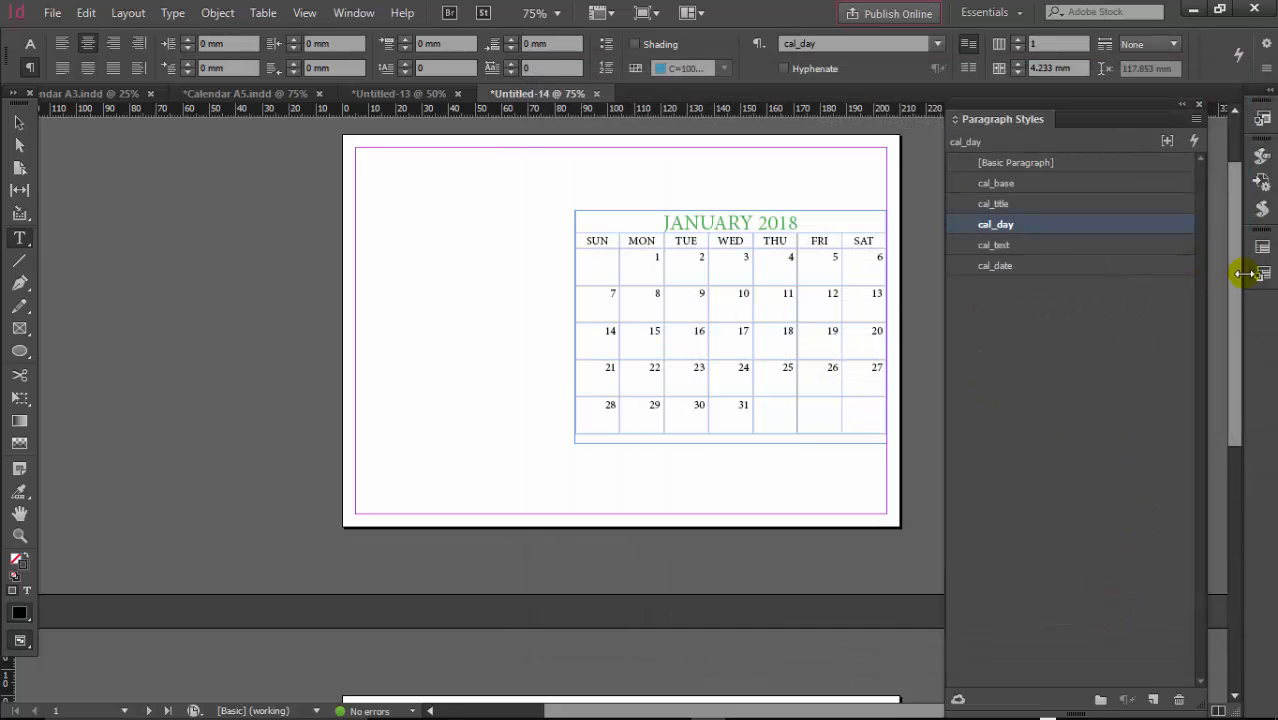
# Set the cal_date paragraph style's alignment to Center in Indents and Spacing and accept the style options
pyautogui.click(995, 245)
pyautogui.doubleClick(990, 266)
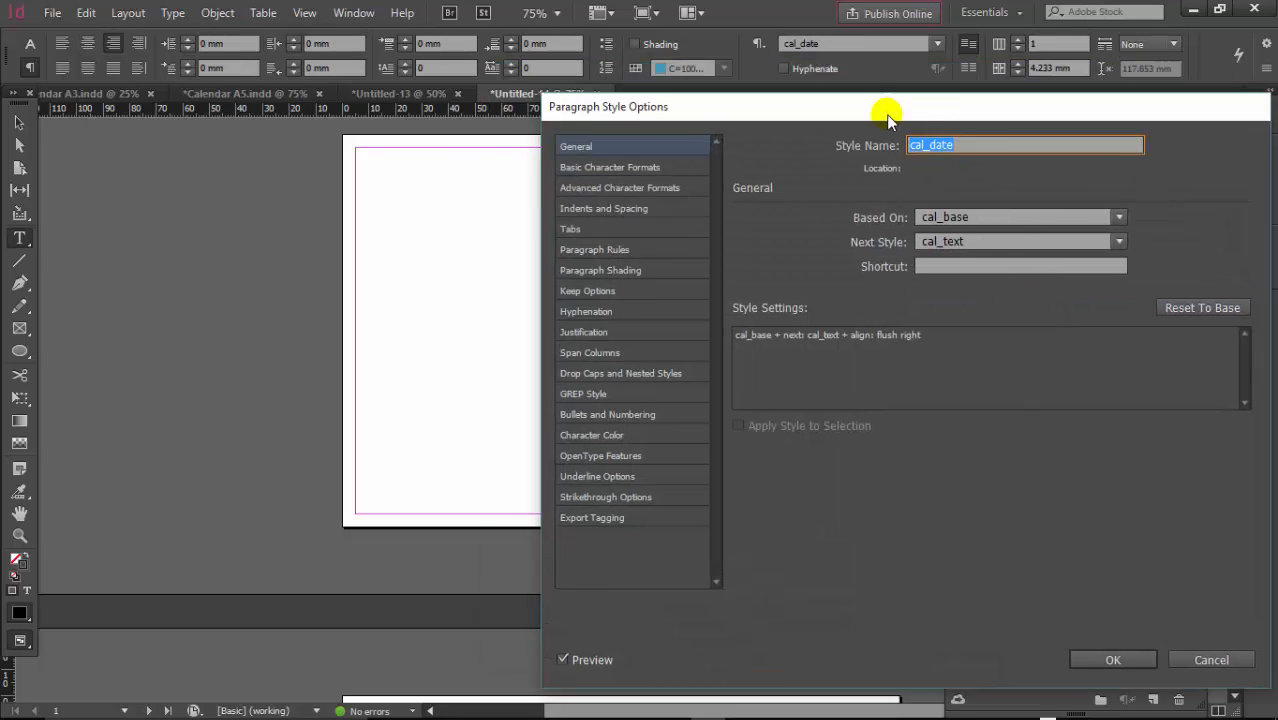
pyautogui.moveTo(821, 95); pyautogui.dragTo(1116, 115)
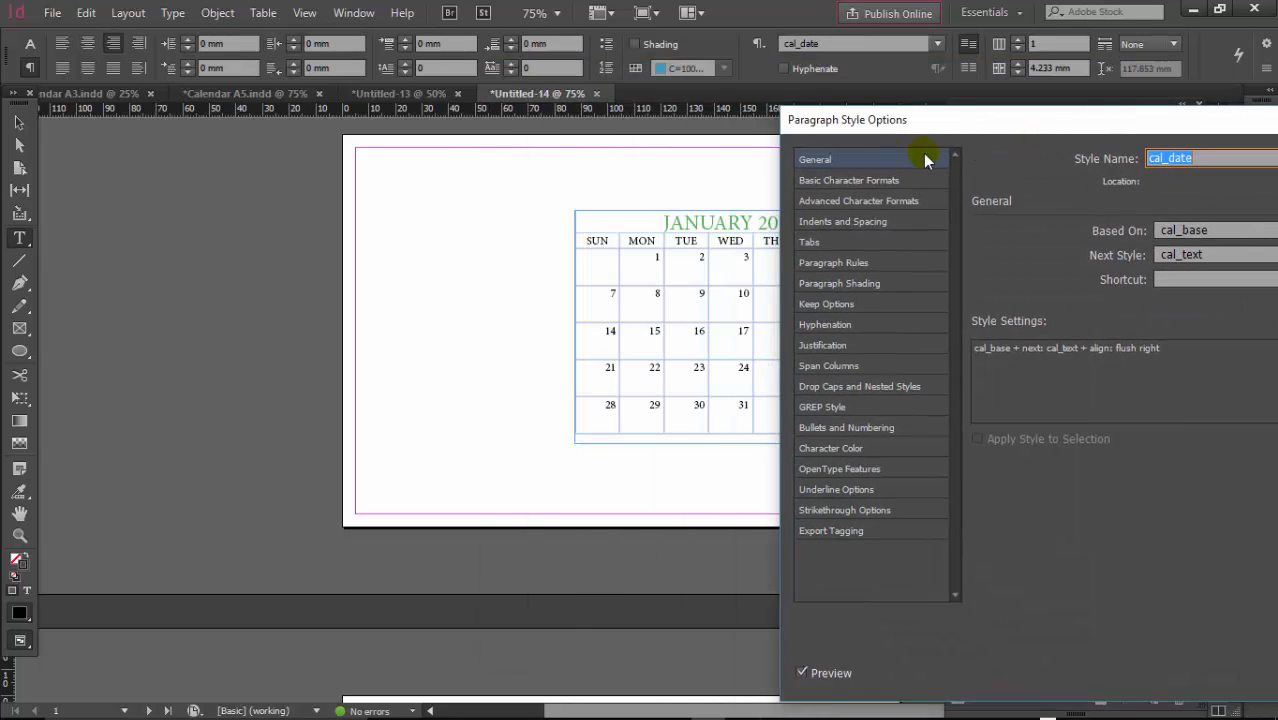
pyautogui.click(866, 180)
pyautogui.click(852, 222)
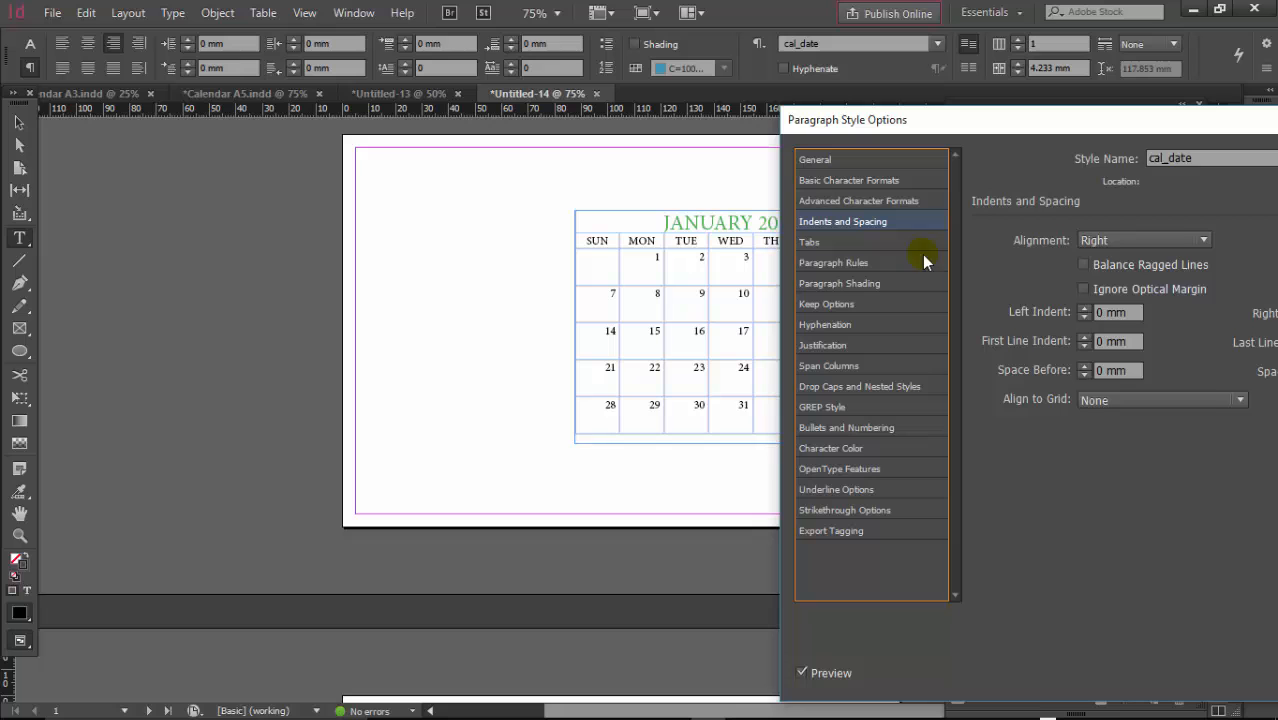
pyautogui.click(1117, 241)
pyautogui.click(1112, 279)
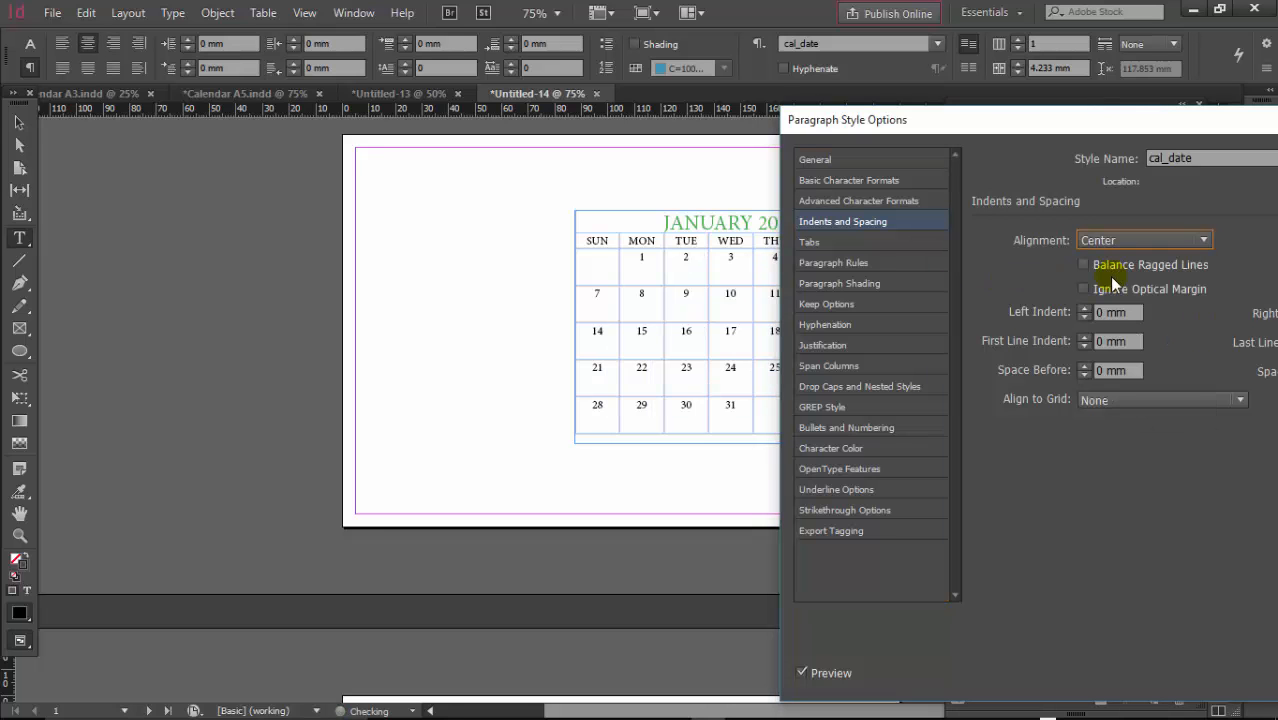
pyautogui.moveTo(1021, 120); pyautogui.dragTo(772, 89)
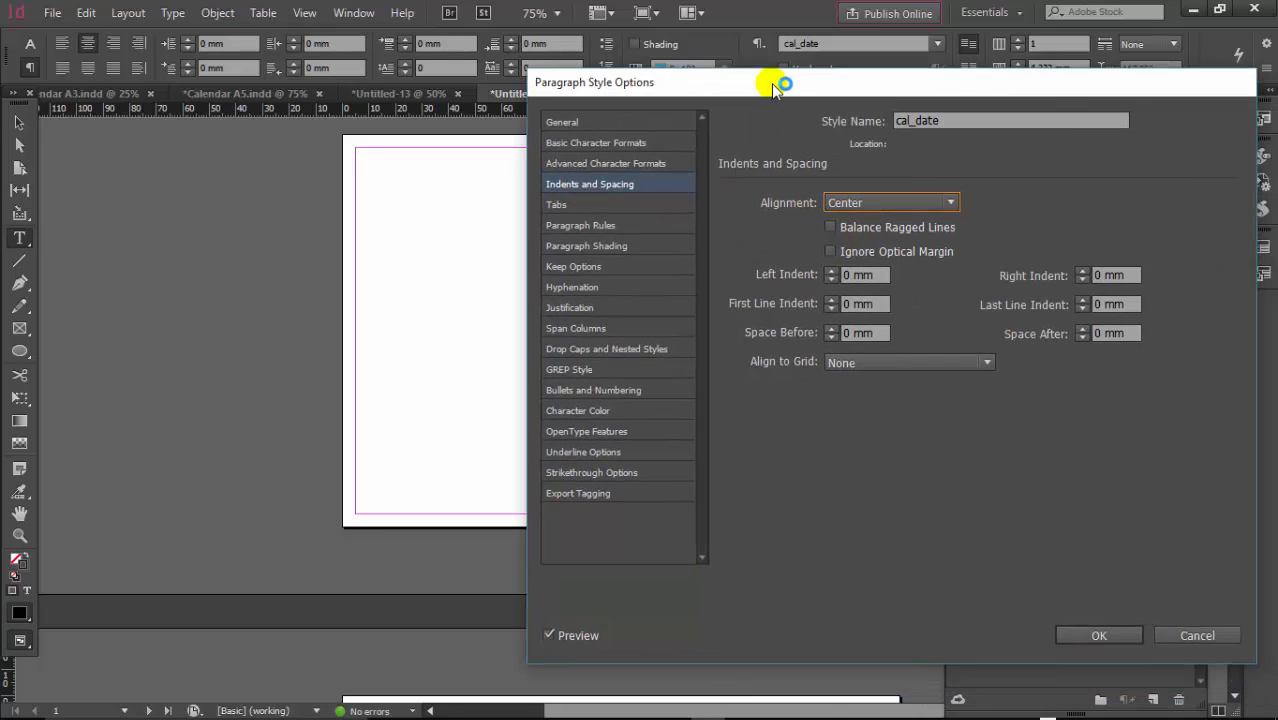
pyautogui.click(1103, 631)
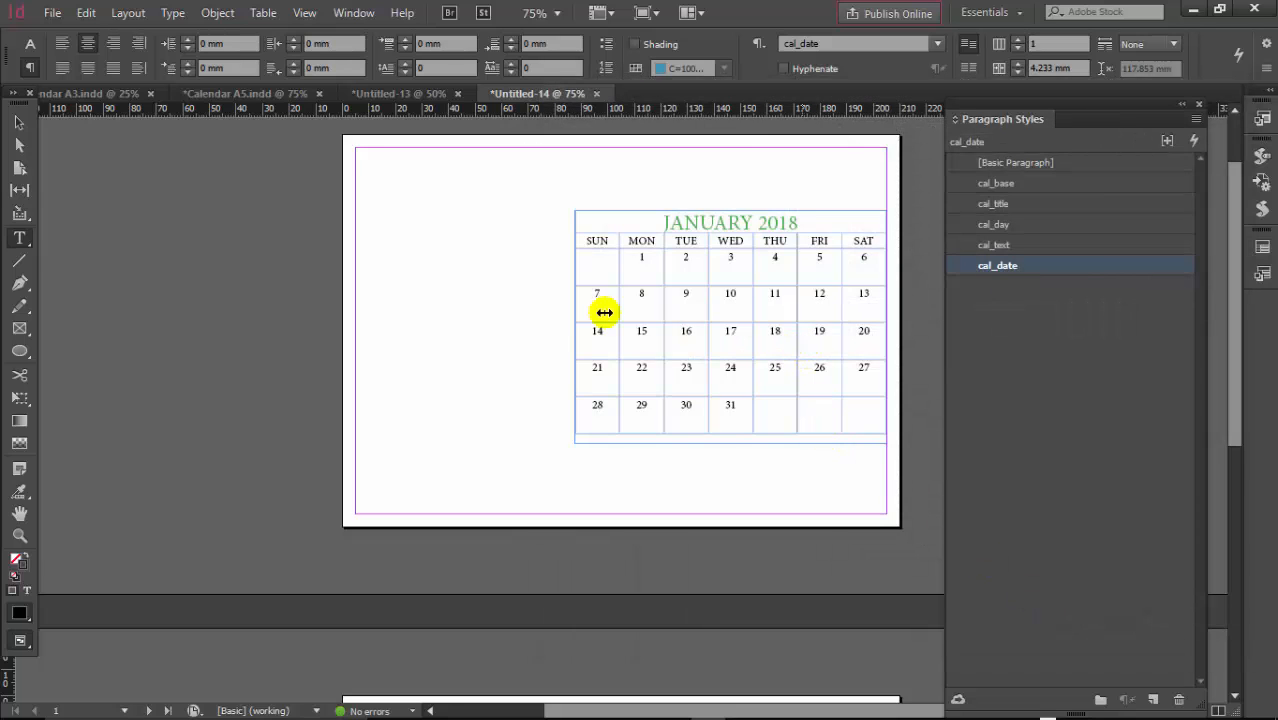
# Check the January page in preview mode, return to normal view, and close the paragraph styles list
pyautogui.click(18, 122)
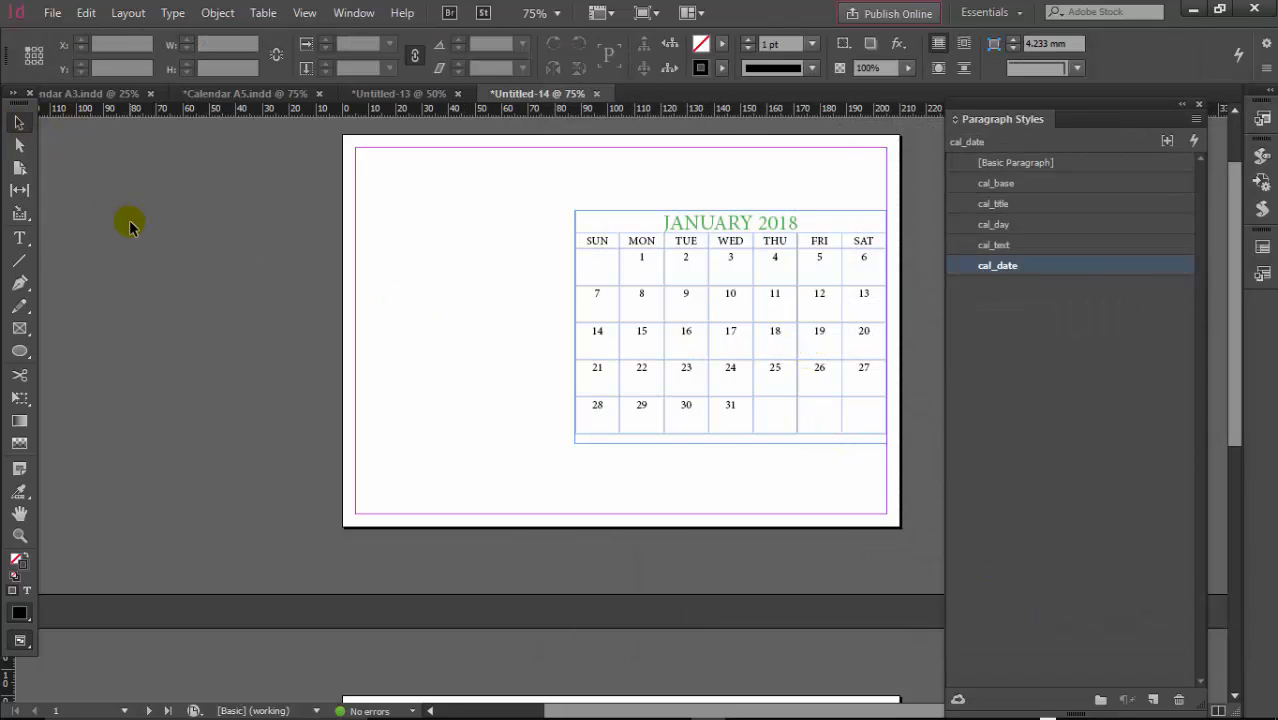
pyautogui.press('w')
pyautogui.press('w')
pyautogui.click(1199, 105)
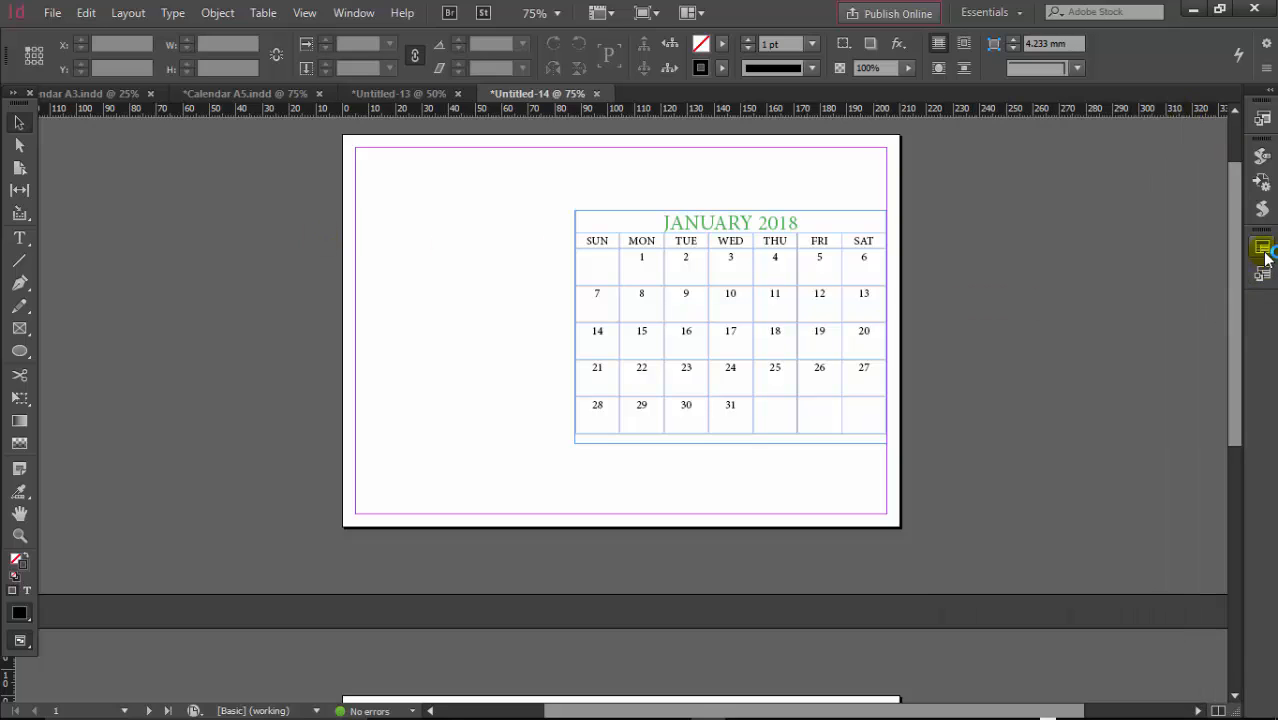
# Edit the cal_base cell style's text options and set its vertical justification to Align Center
pyautogui.moveTo(1264, 276); pyautogui.dragTo(1272, 130)
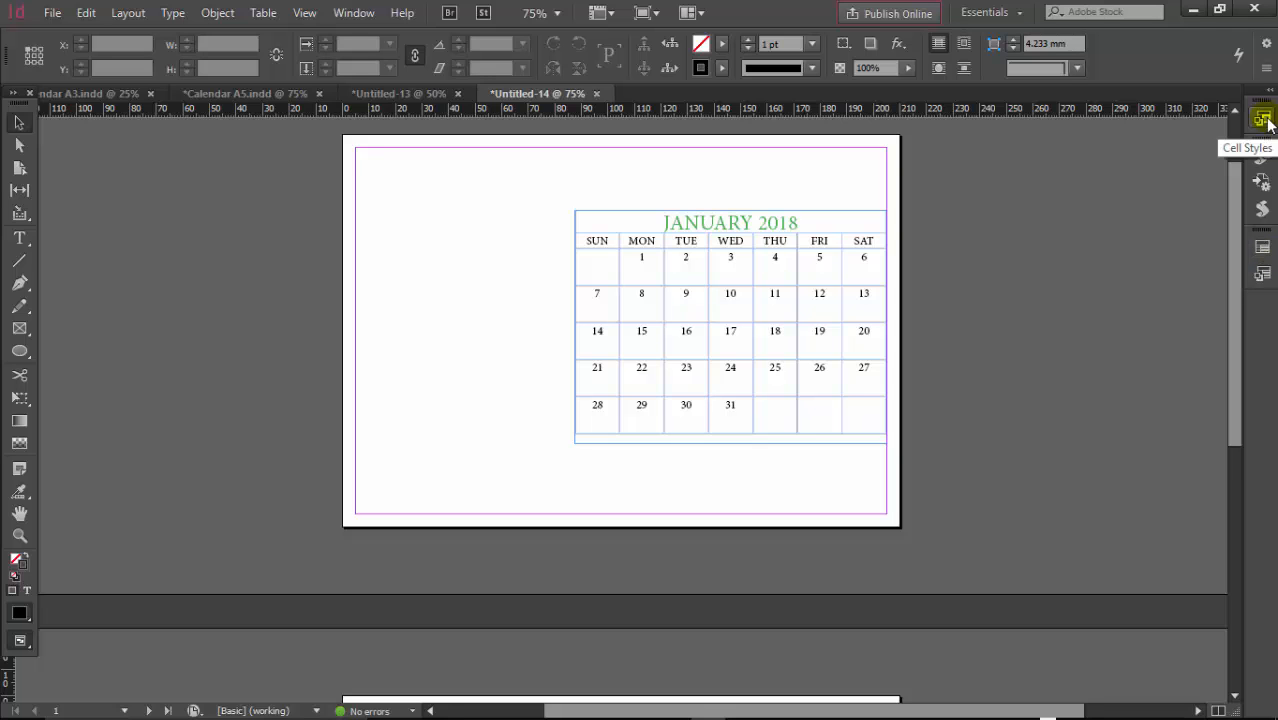
pyautogui.click(1264, 118)
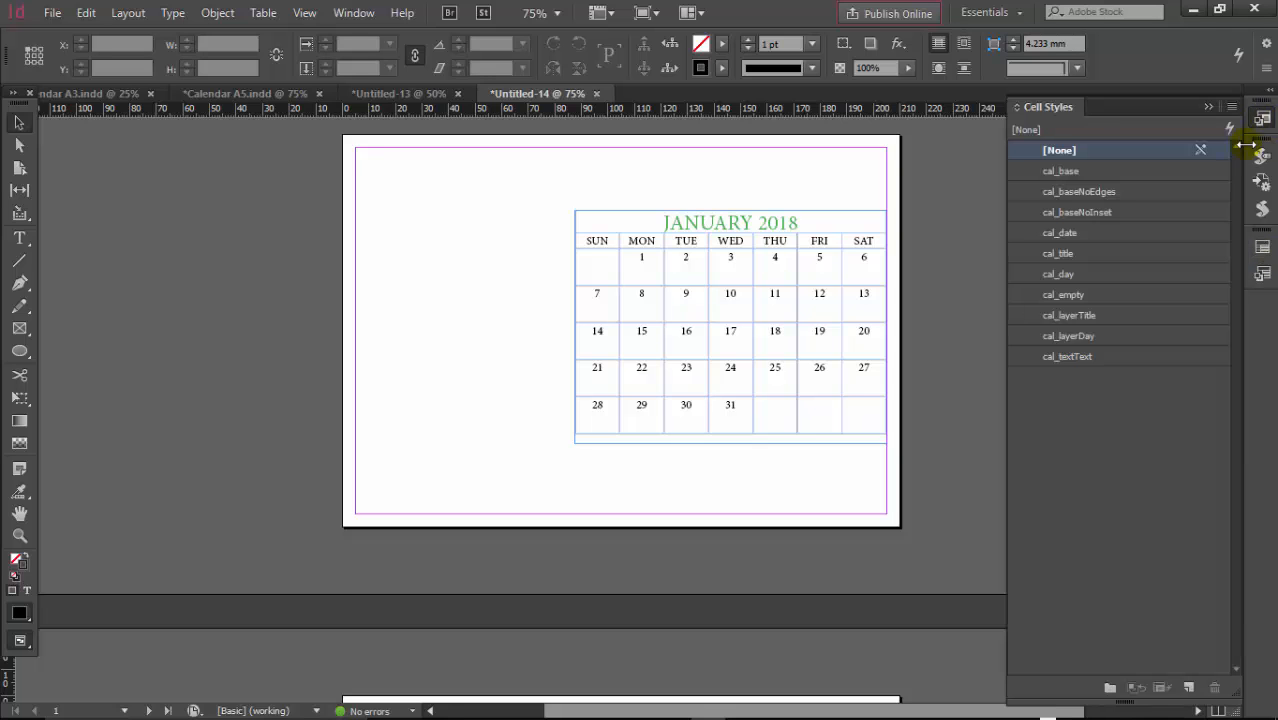
pyautogui.doubleClick(1055, 170)
pyautogui.moveTo(964, 135); pyautogui.dragTo(1113, 123)
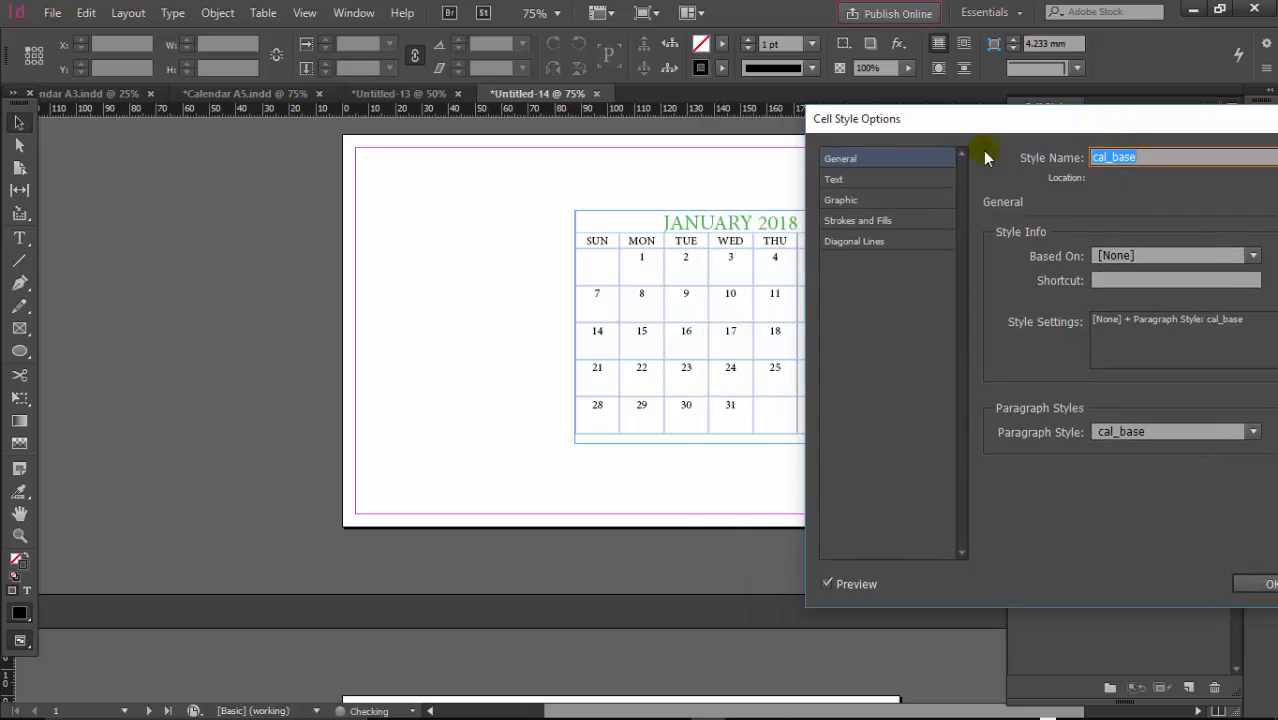
pyautogui.click(872, 180)
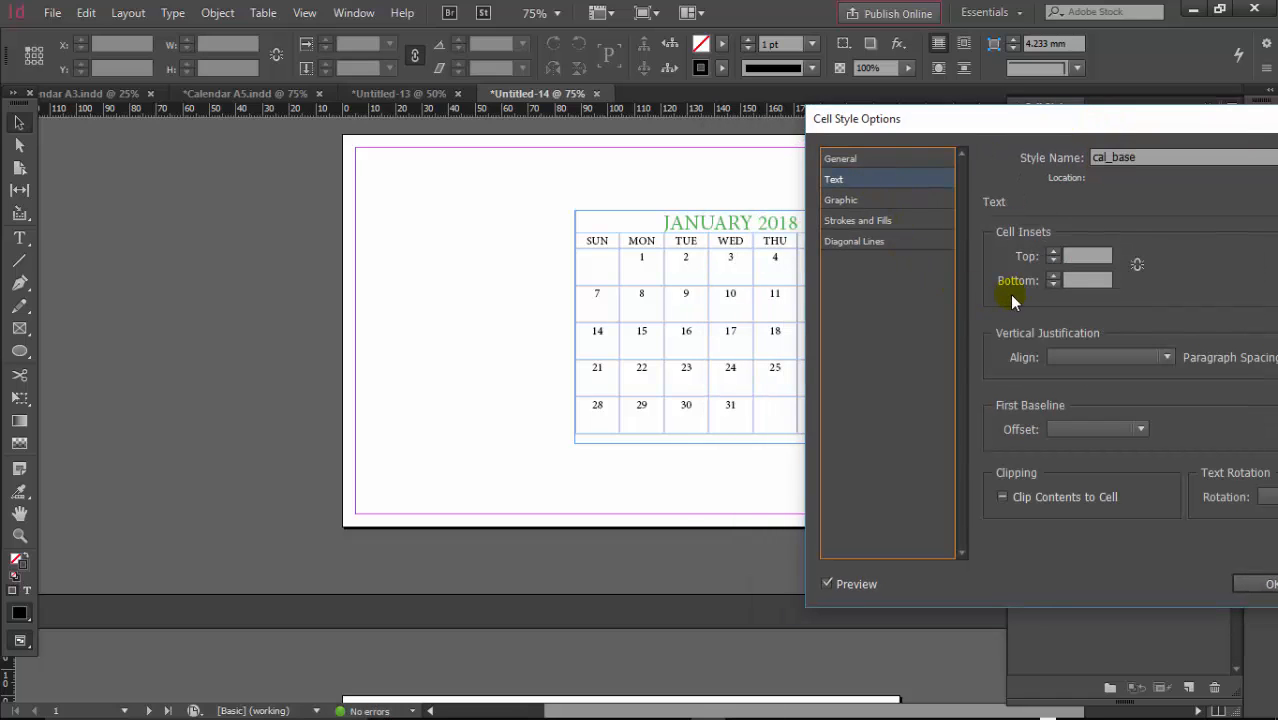
pyautogui.click(1084, 357)
pyautogui.click(1082, 402)
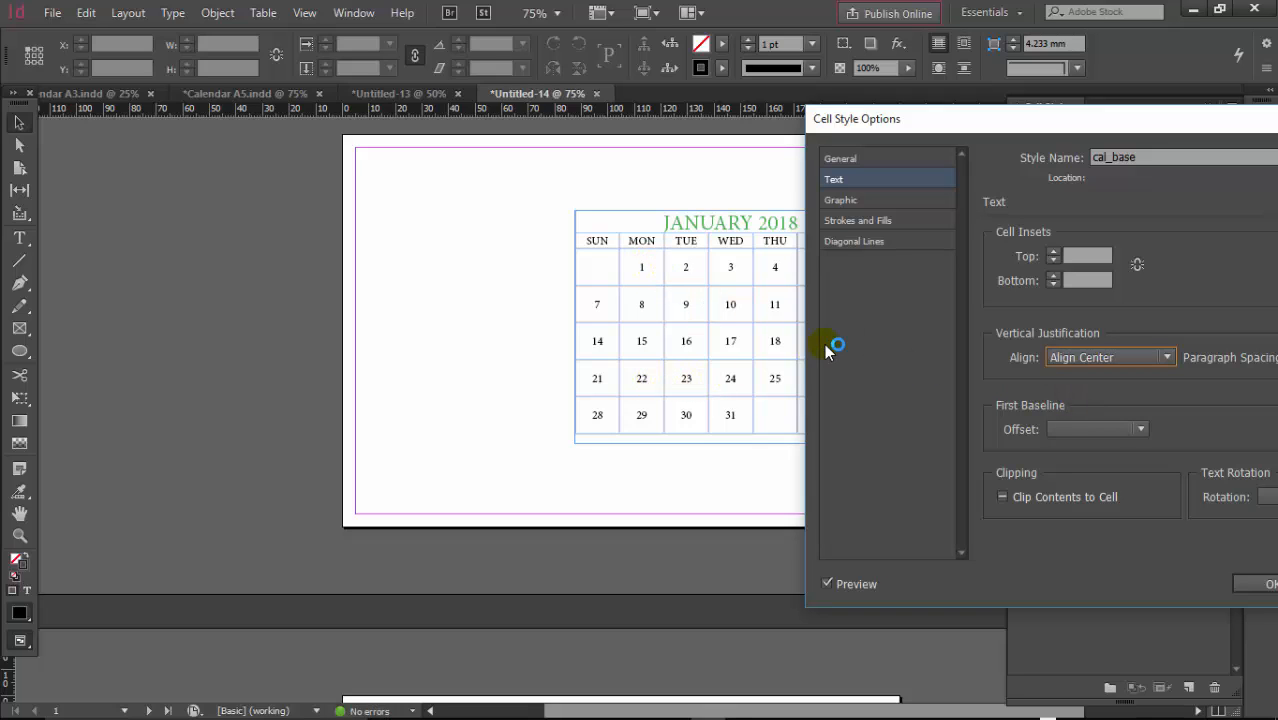
# Set the cal_base cell style's stroke weight to 0 pt and accept the cell style options
pyautogui.click(857, 220)
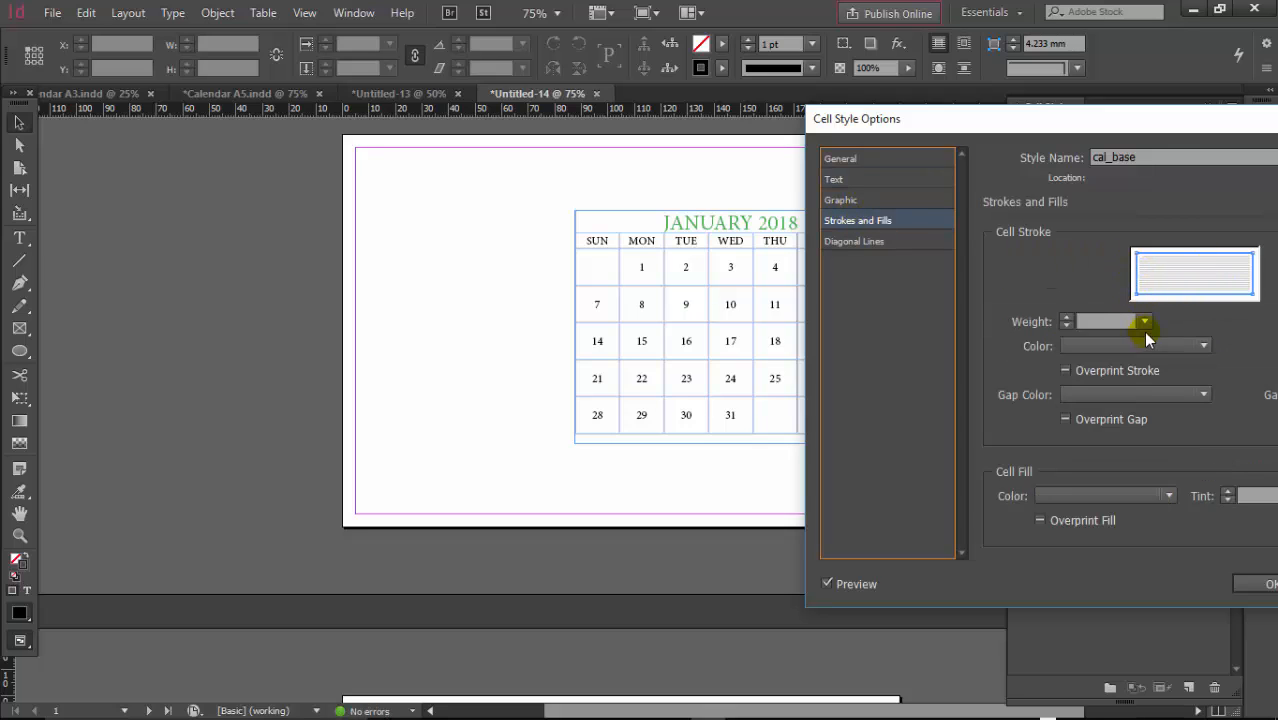
pyautogui.click(1146, 322)
pyautogui.click(1116, 336)
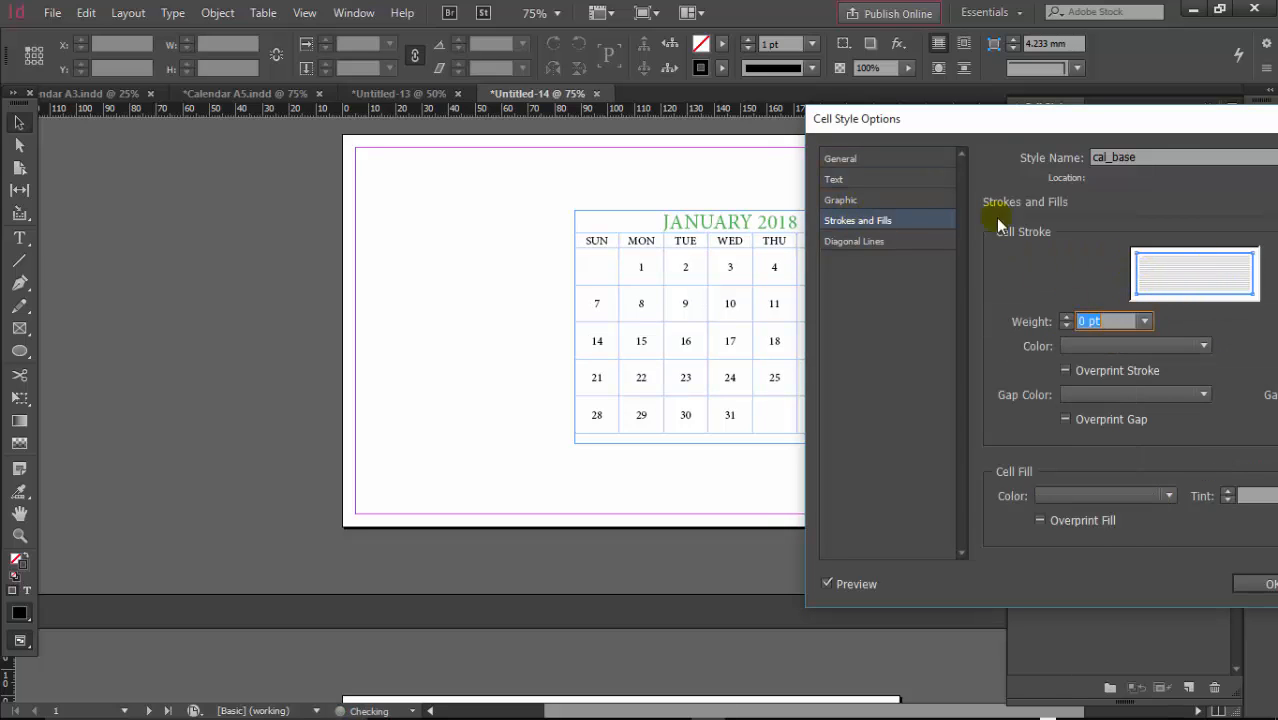
pyautogui.moveTo(999, 129); pyautogui.dragTo(634, 90)
pyautogui.click(905, 540)
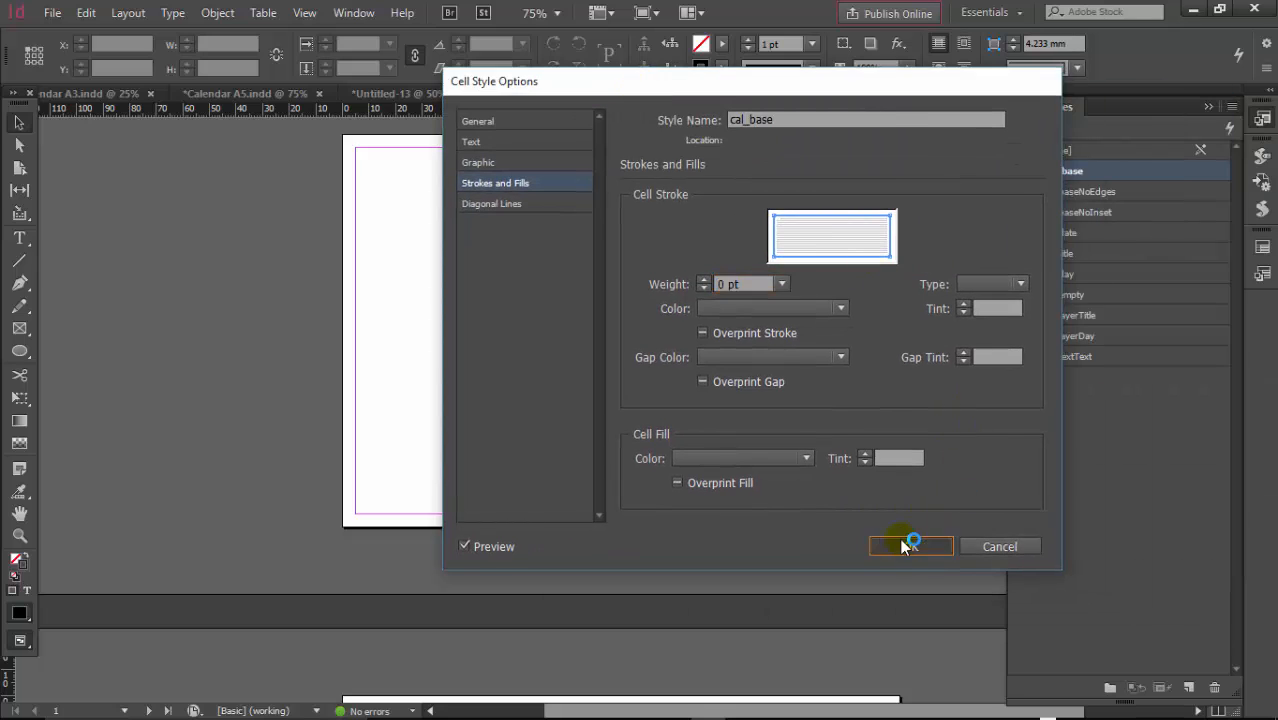
pyautogui.click(185, 246)
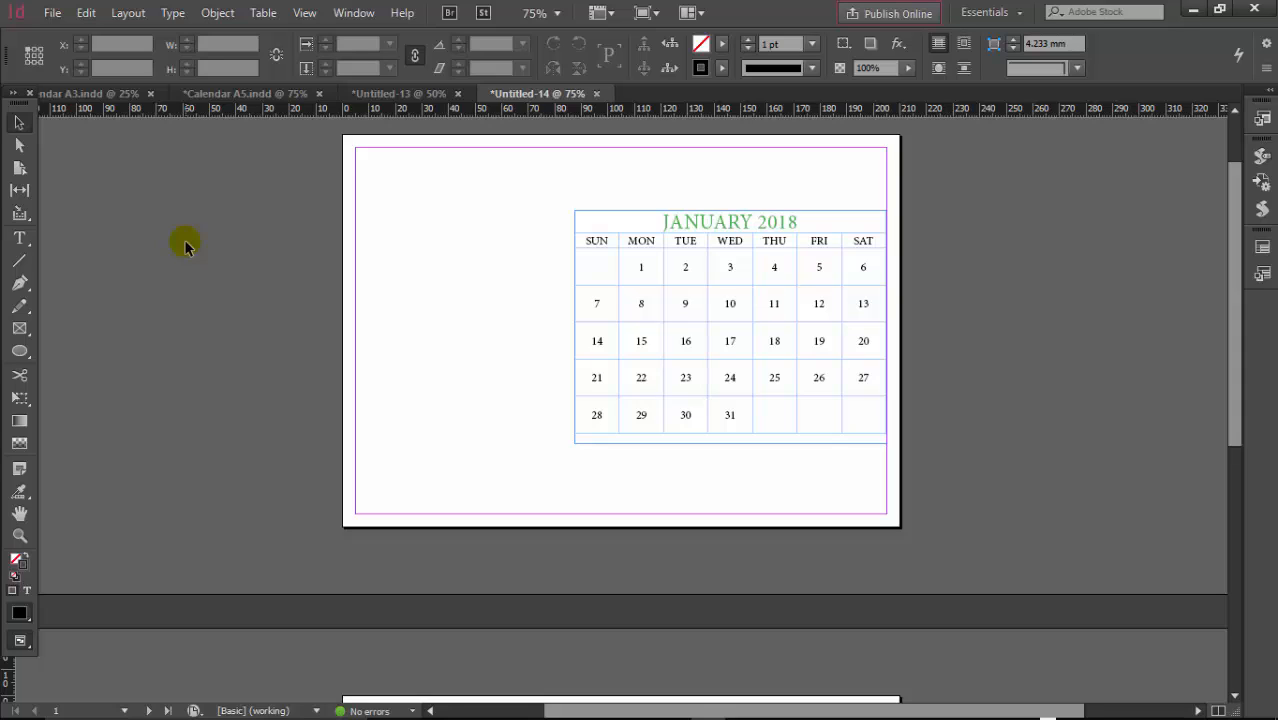
# Show the paragraph styles again and, with the SUN weekday heading's text selected, choose the cal_day style
pyautogui.click(226, 13)
pyautogui.click(172, 13)
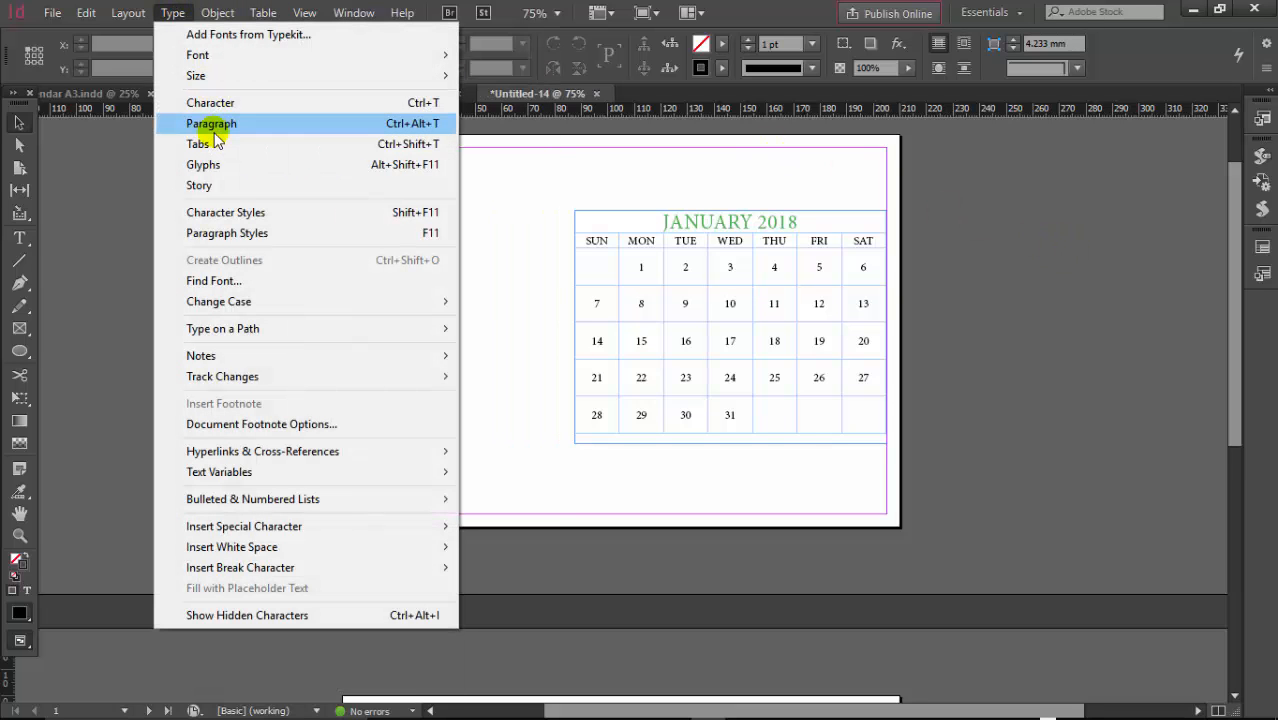
pyautogui.click(190, 233)
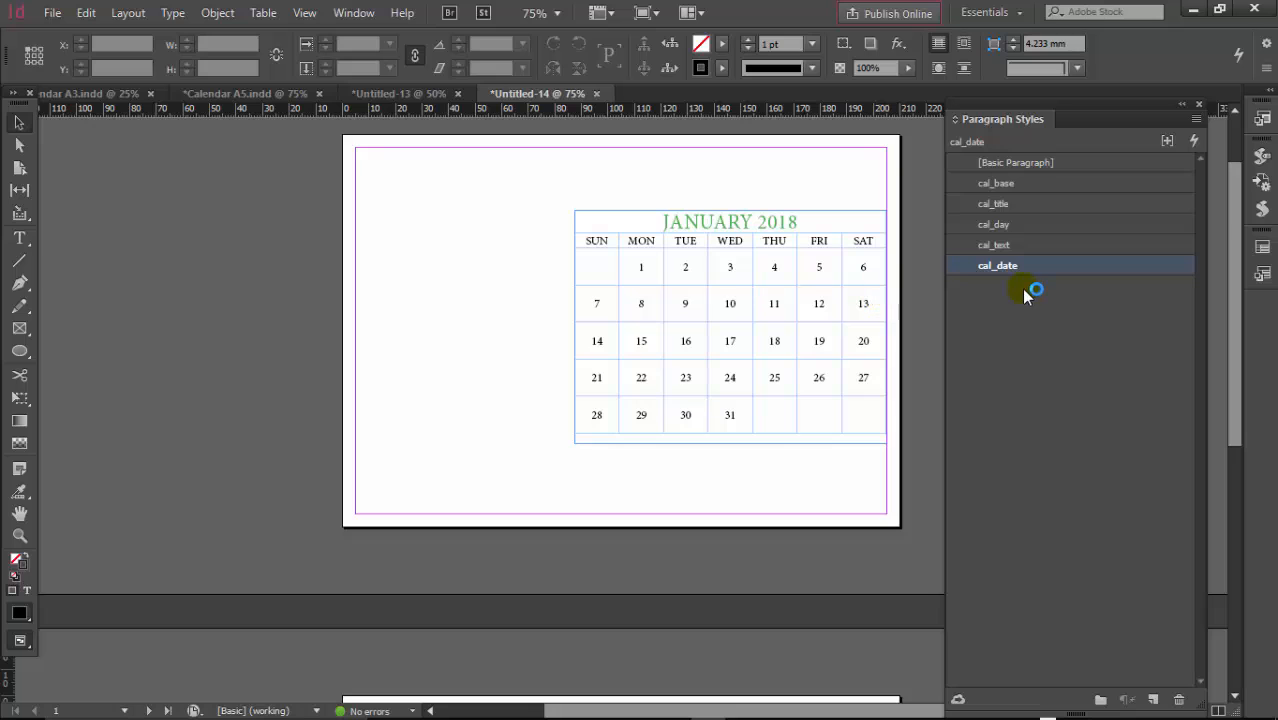
pyautogui.click(19, 238)
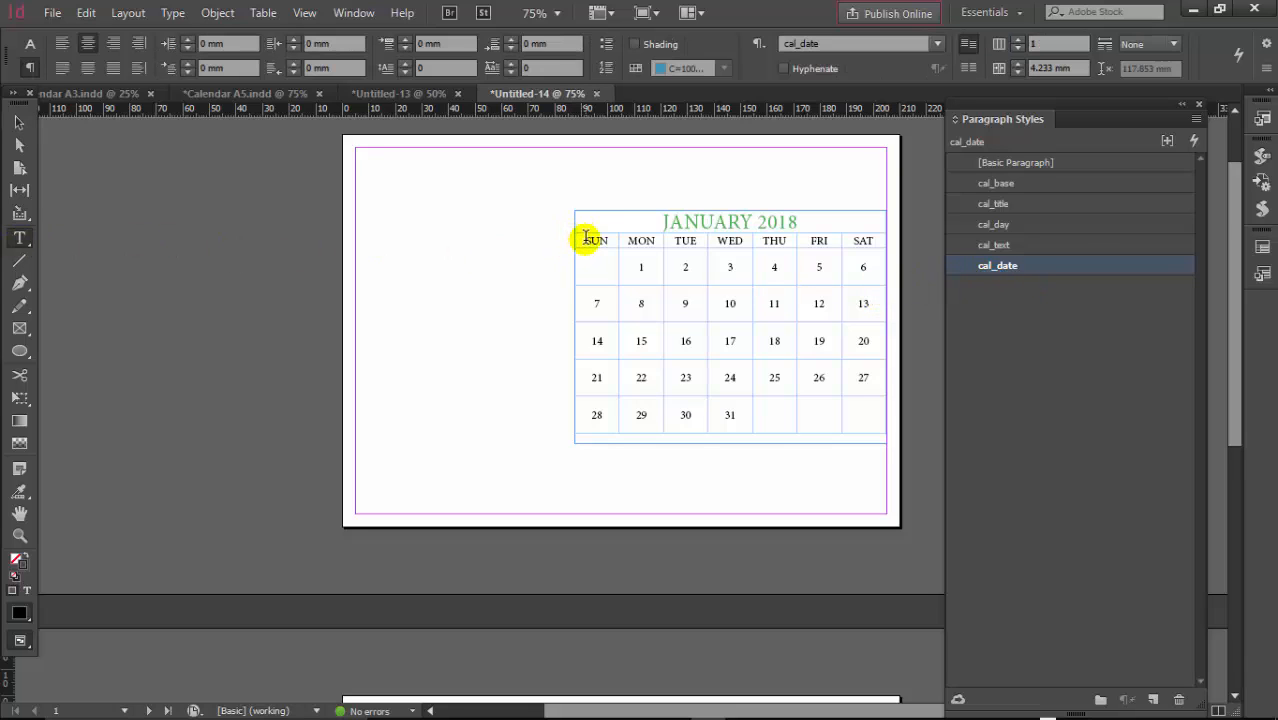
pyautogui.moveTo(586, 237); pyautogui.dragTo(606, 240)
pyautogui.click(993, 225)
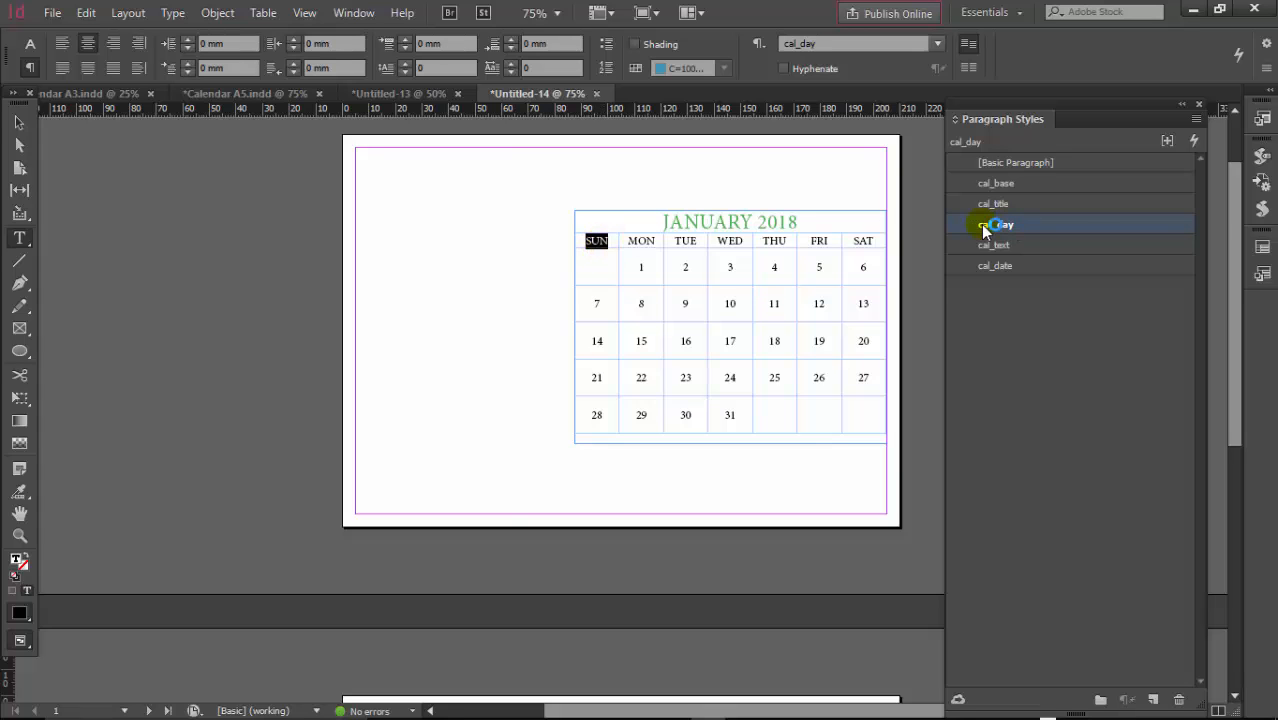
# Set the cal_day style's character color to the blue C=100 M=90 Y=10 K=0 swatch and accept the changes
pyautogui.doubleClick(990, 225)
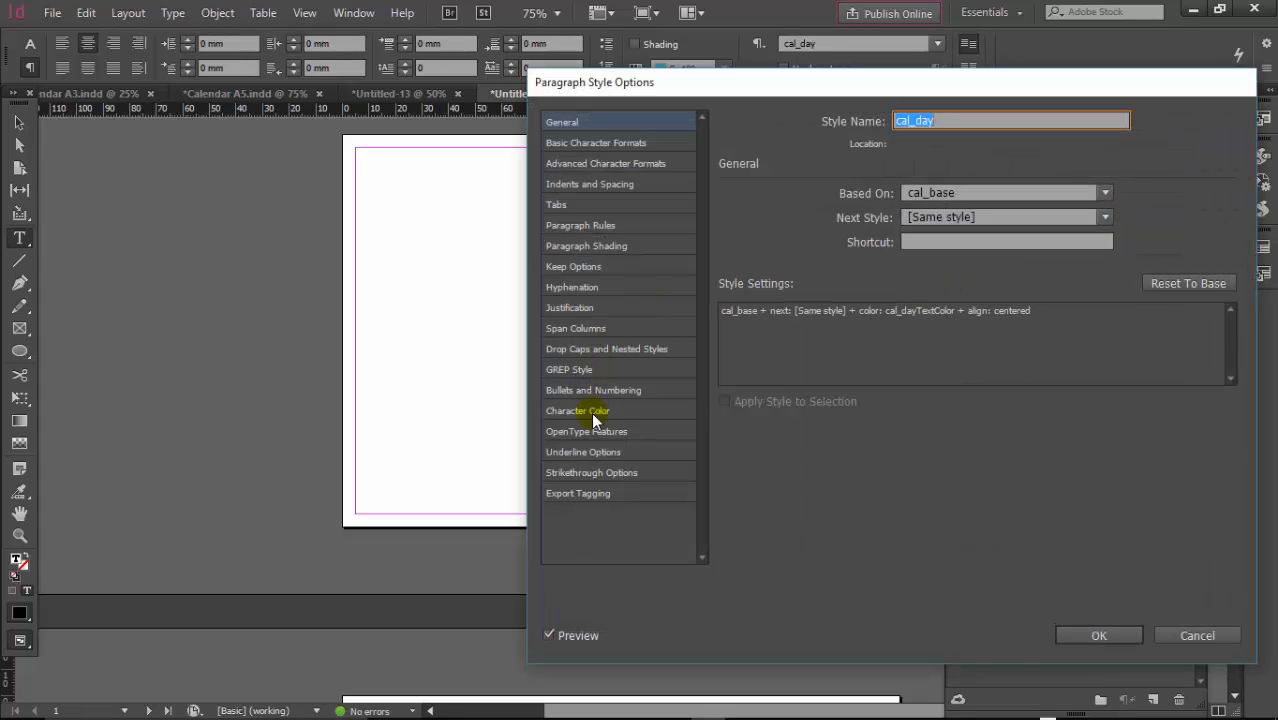
pyautogui.click(598, 411)
pyautogui.moveTo(863, 90); pyautogui.dragTo(1042, 84)
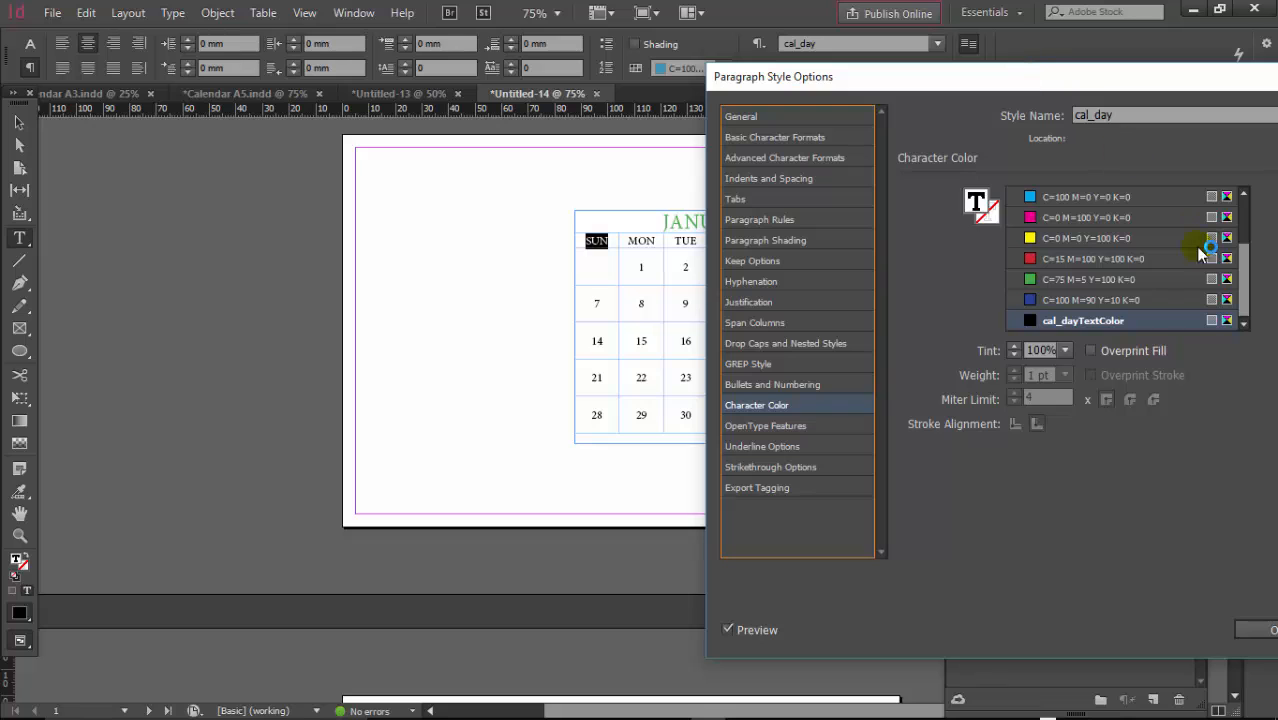
pyautogui.click(1108, 300)
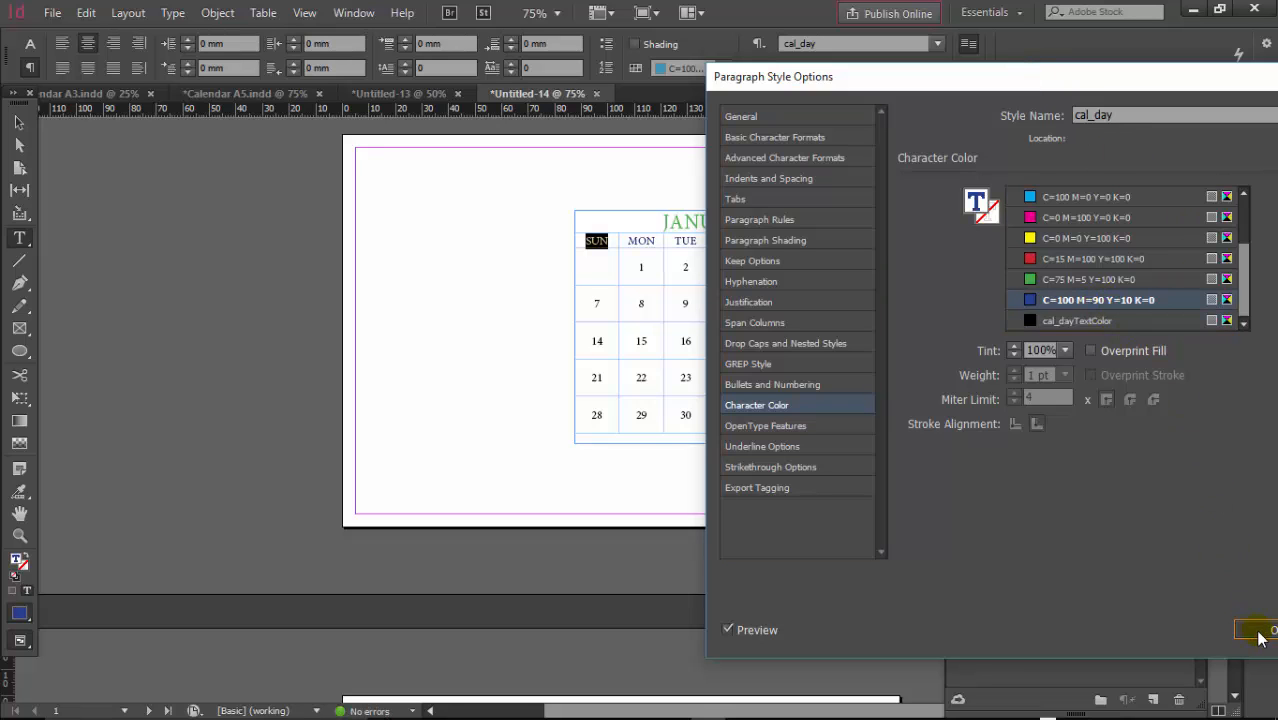
pyautogui.click(1250, 629)
# Deselect the calendar text and inspect the restyled January and February pages in preview mode
pyautogui.click(19, 121)
pyautogui.click(163, 237)
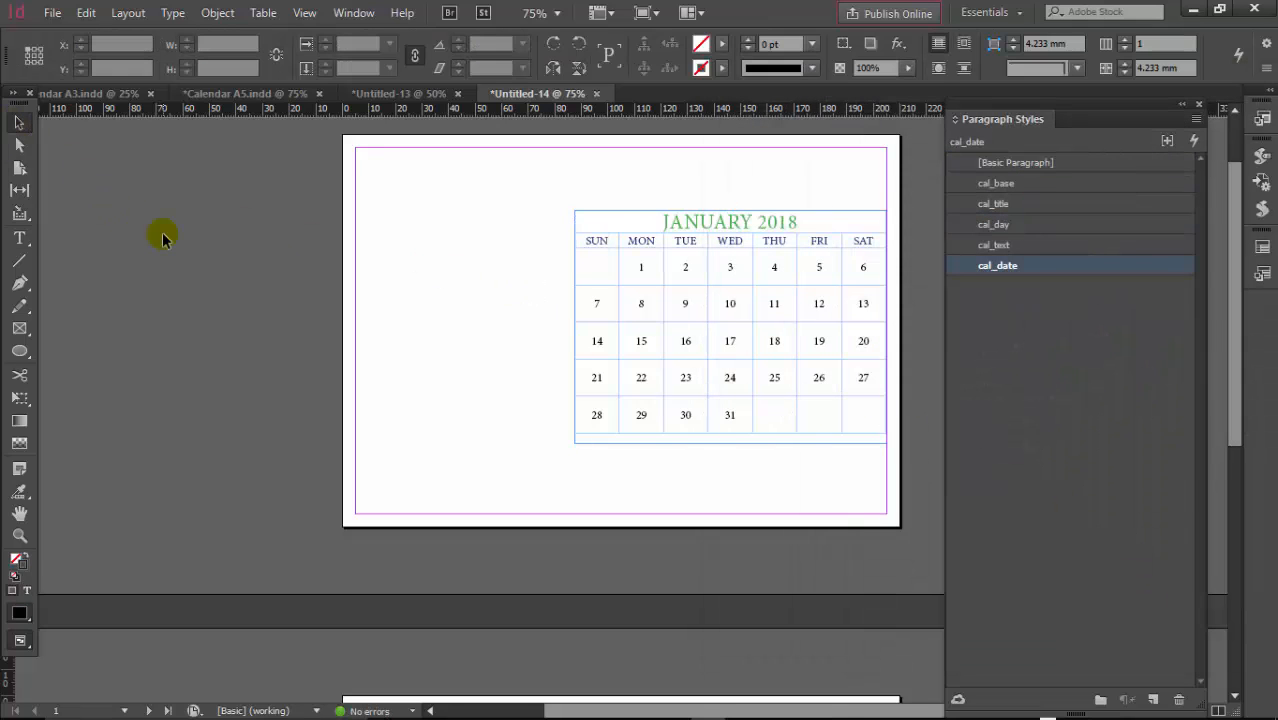
pyautogui.press('w')
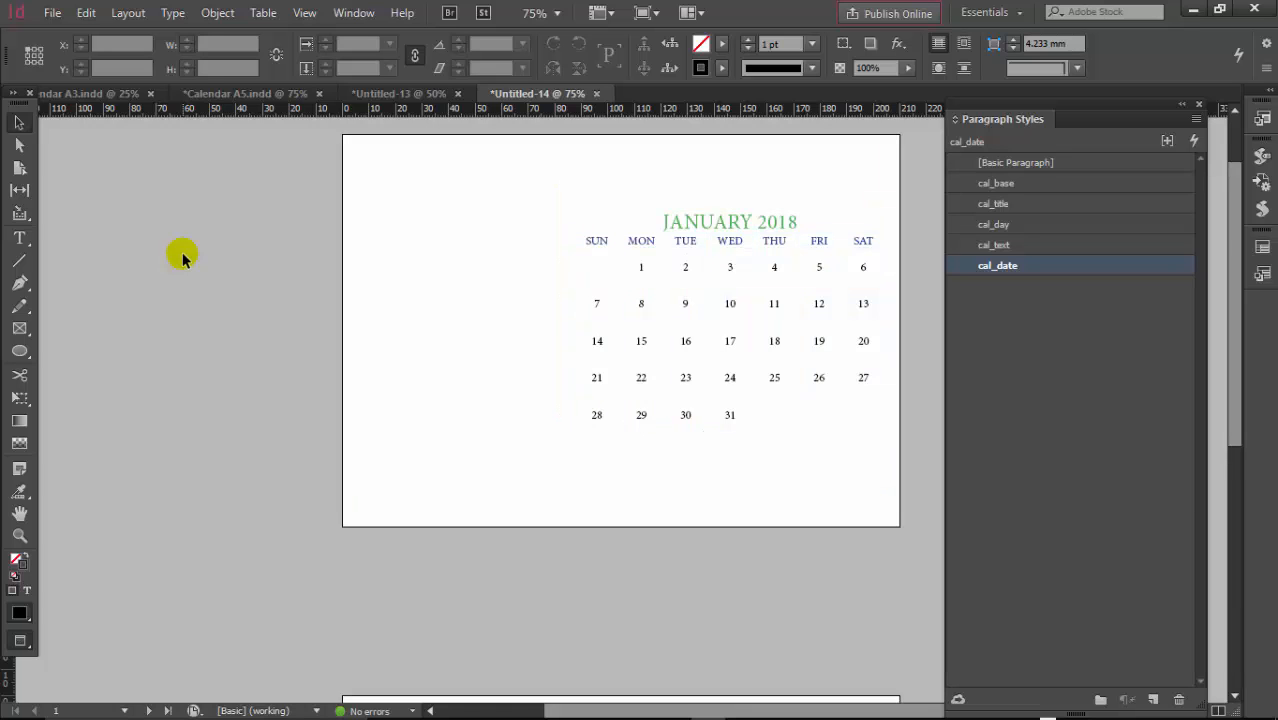
pyautogui.scroll(-5, 582, 354)
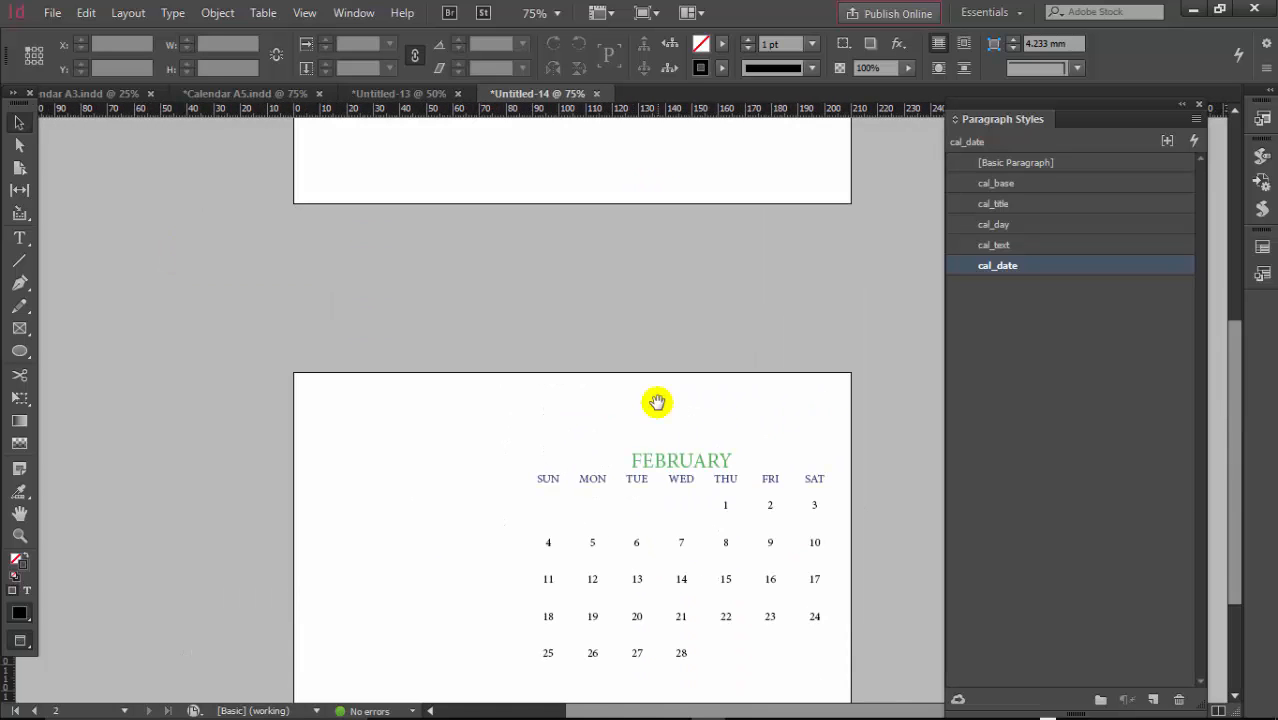
pyautogui.scroll(-3, 657, 403)
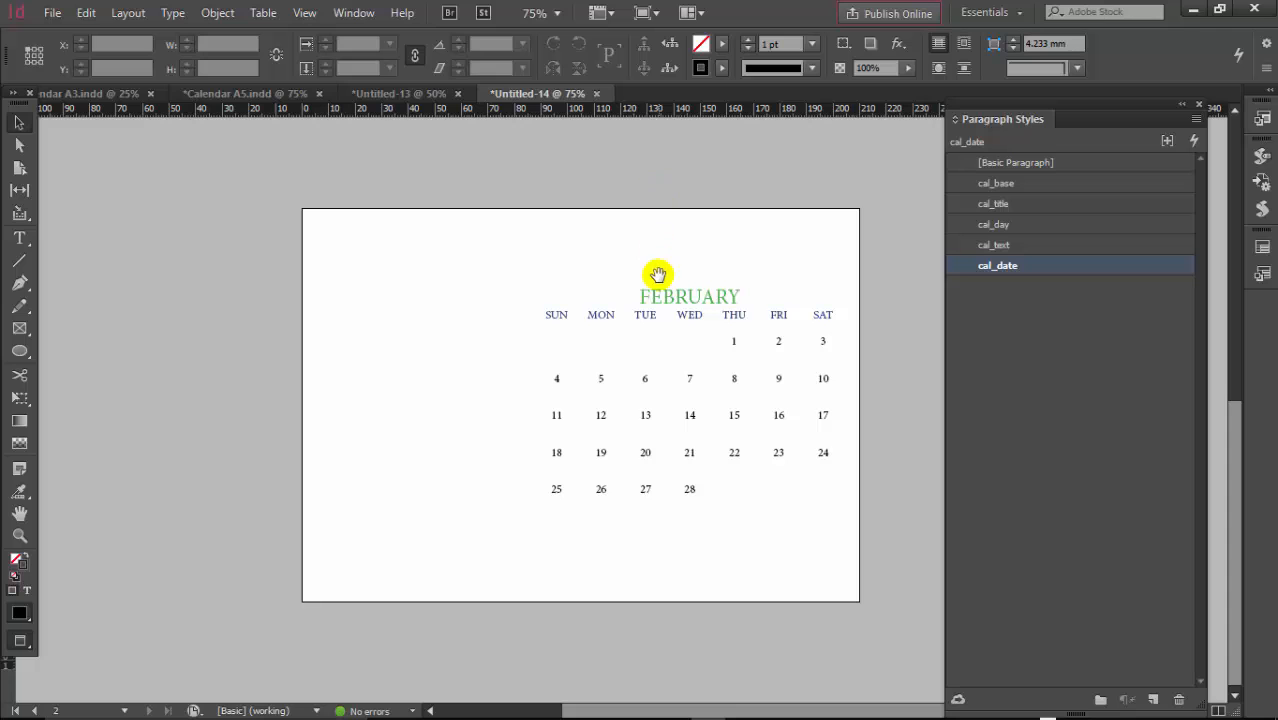
pyautogui.scroll(5, 654, 275)
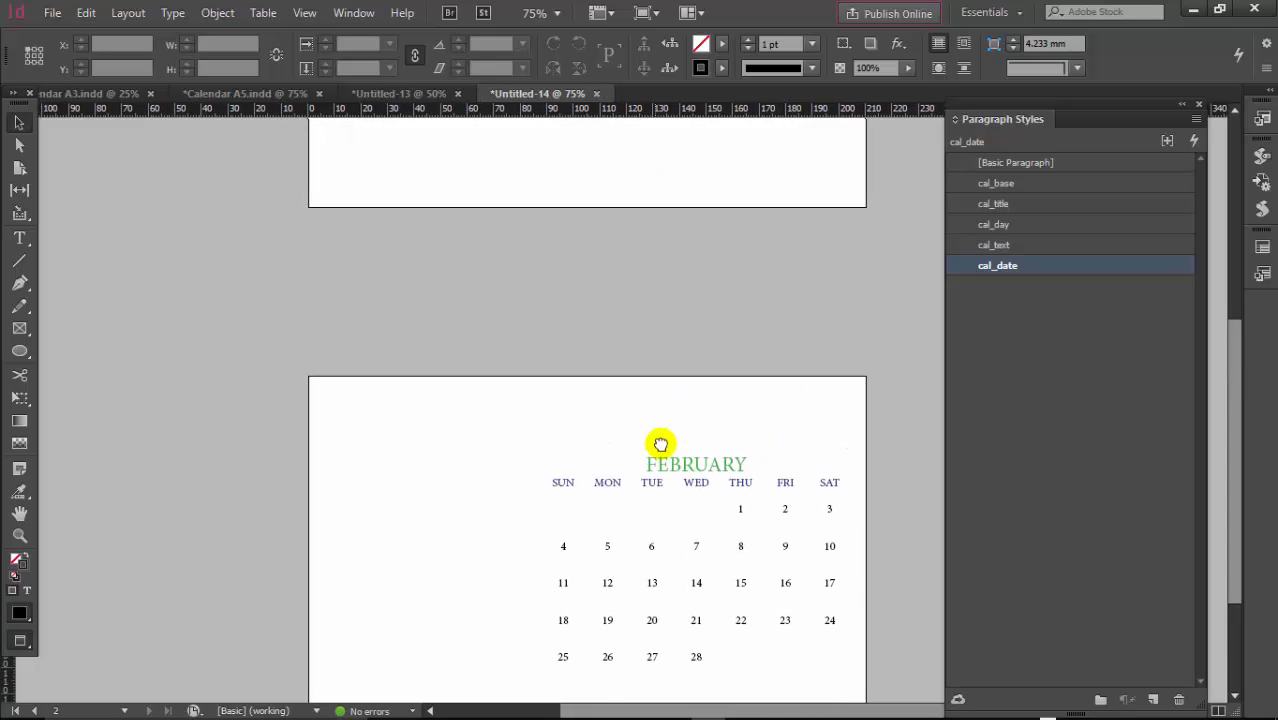
pyautogui.scroll(1, 650, 440)
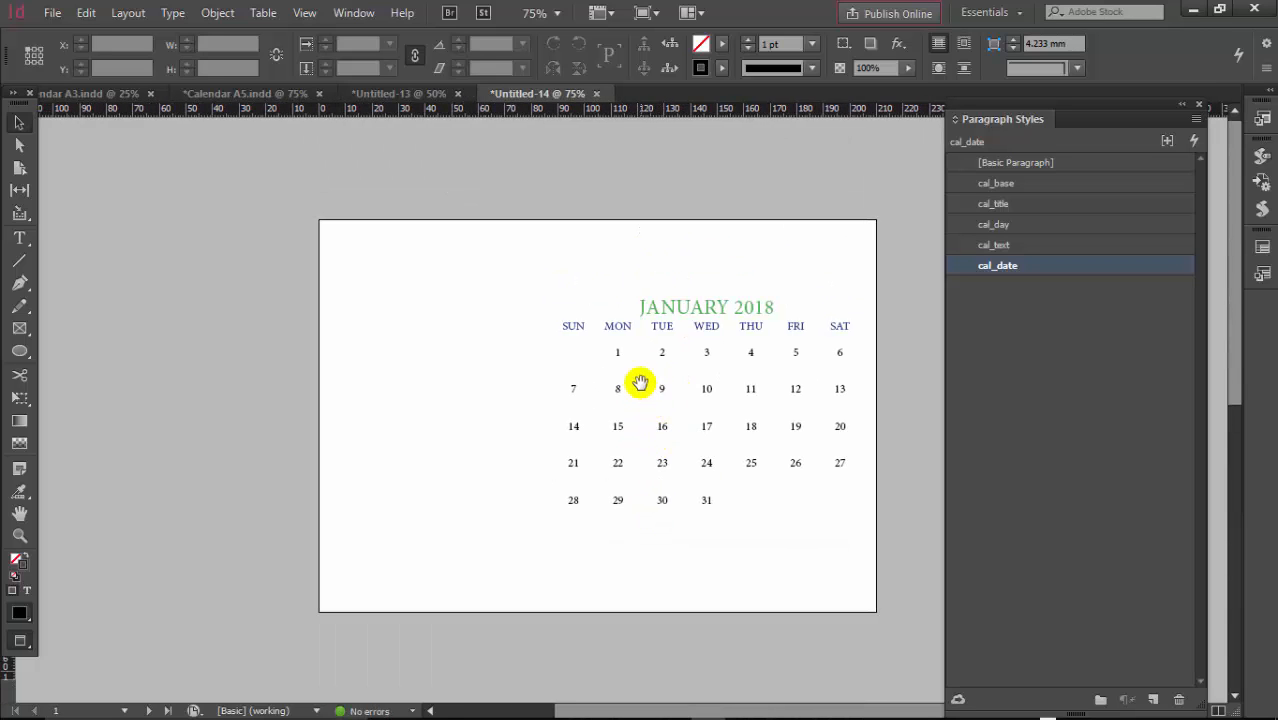
# View the Untitled-13 and Calendar A5 documents, close the paragraph styles, and open the A-Master spread in Calendar A5
pyautogui.click(378, 93)
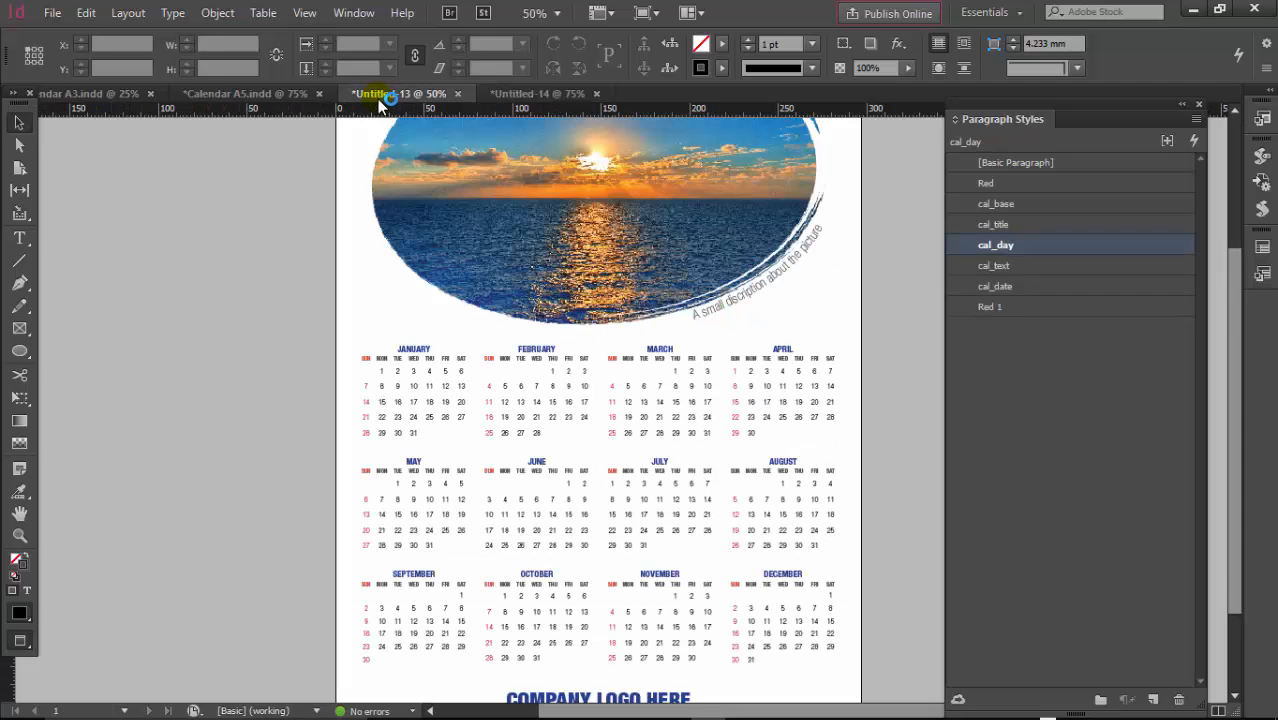
pyautogui.click(229, 92)
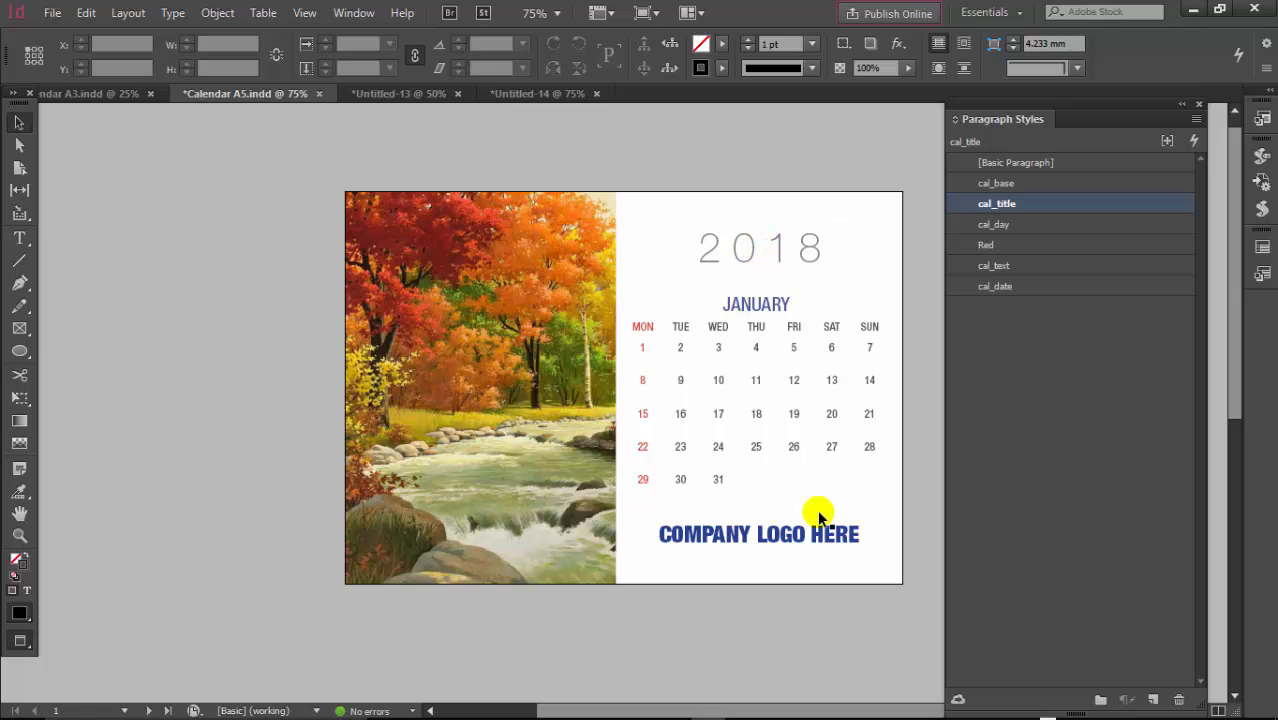
pyautogui.click(1197, 104)
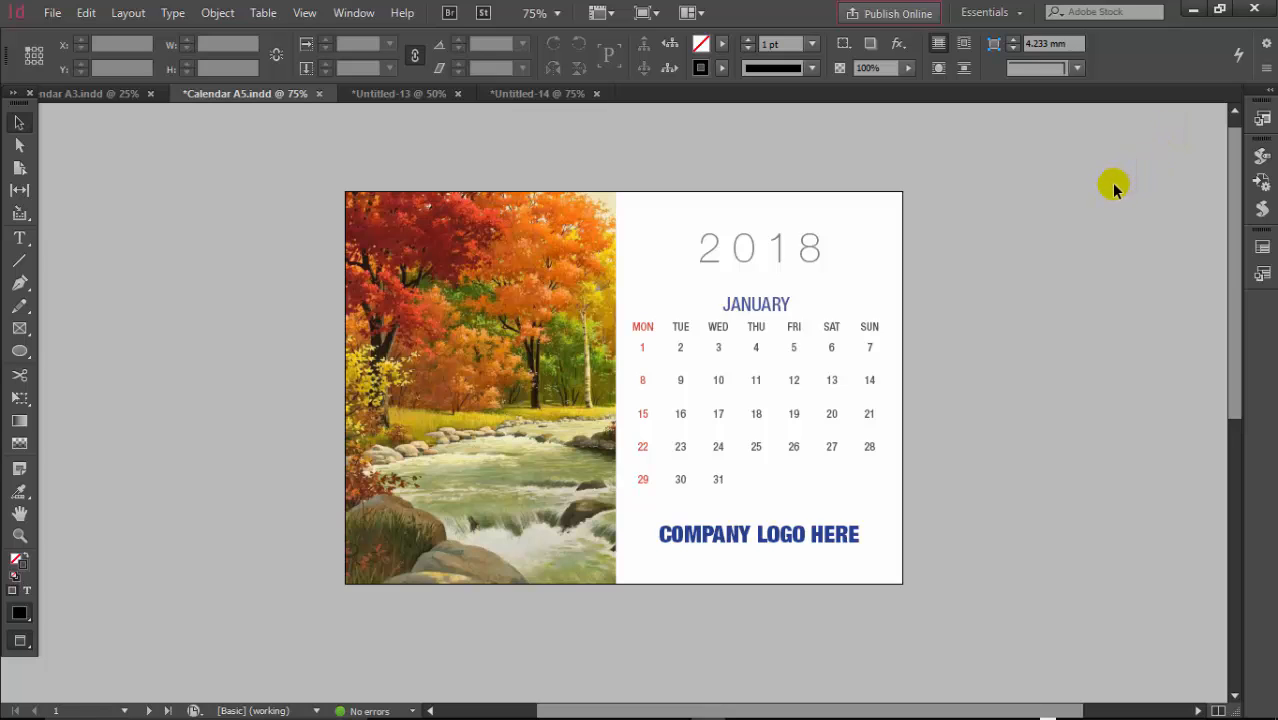
pyautogui.press('F12')
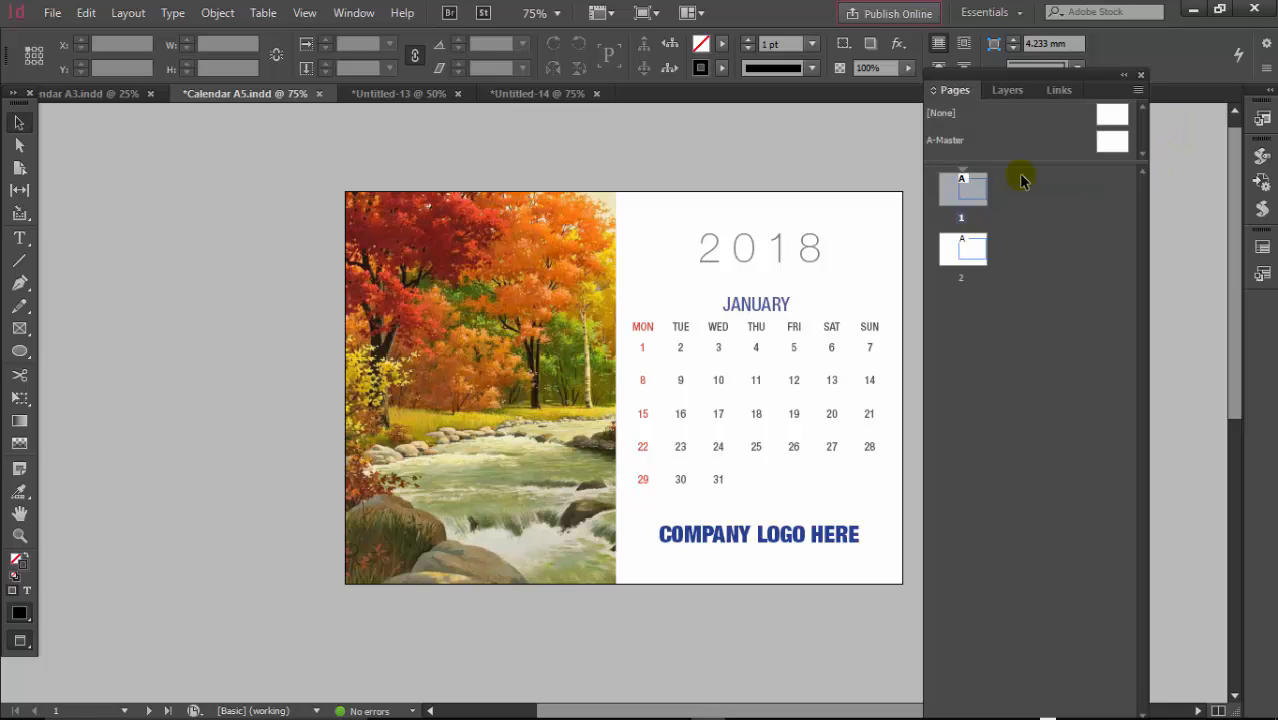
pyautogui.doubleClick(1097, 146)
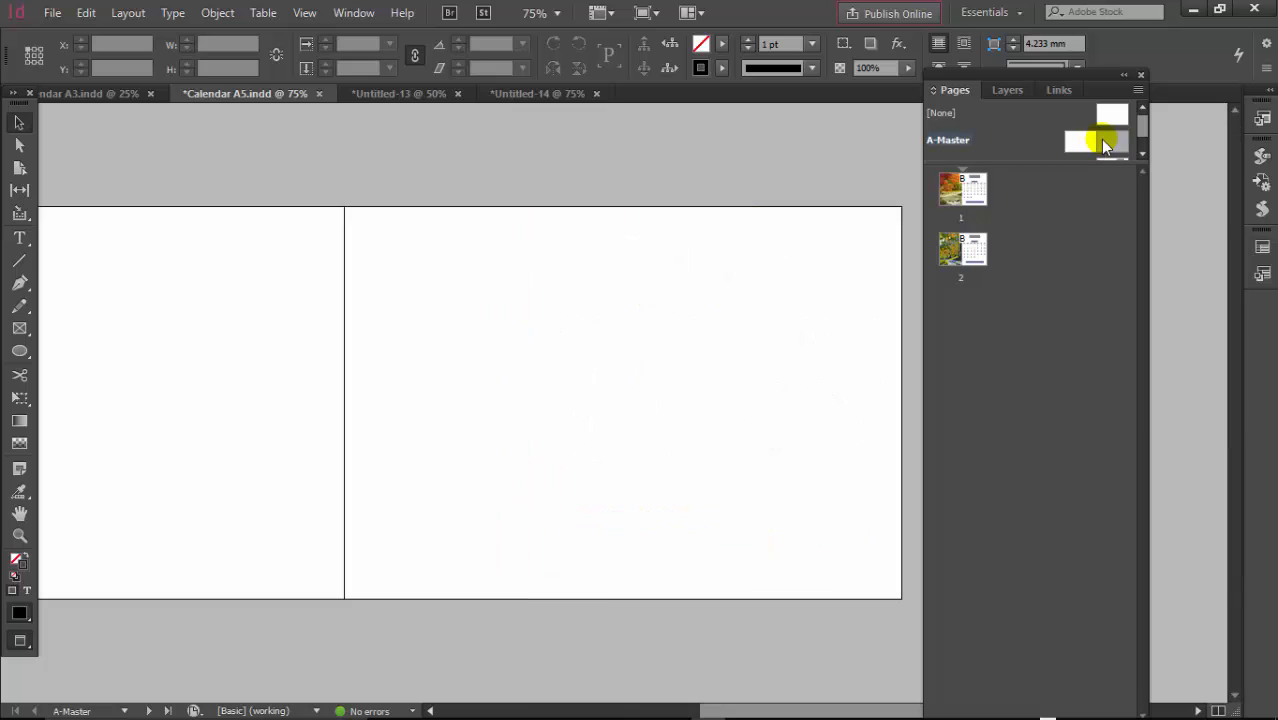
# Open B-Master in Calendar A5, then select and copy both the 2018 and COMPANY LOGO HERE text frames
pyautogui.moveTo(1051, 161); pyautogui.dragTo(1052, 163)
pyautogui.doubleClick(1112, 168)
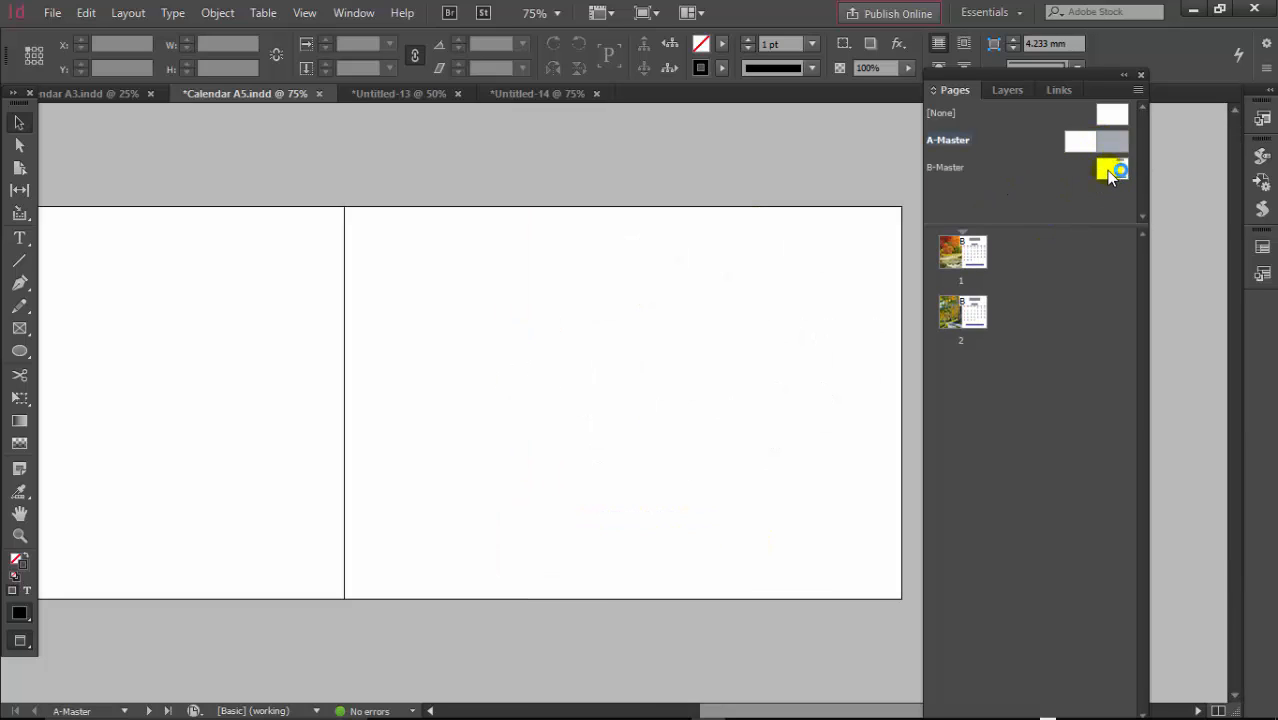
pyautogui.click(707, 262)
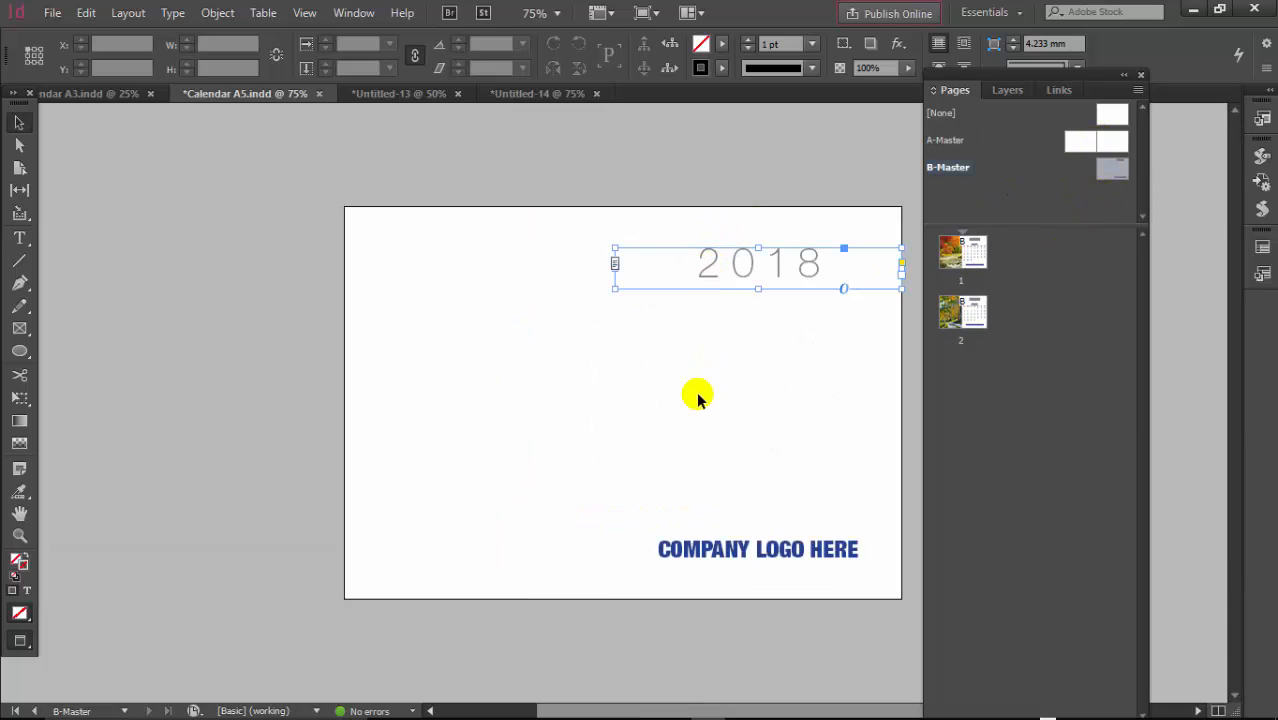
pyautogui.keyDown('shift'); pyautogui.click(745, 553); pyautogui.keyUp('shift')
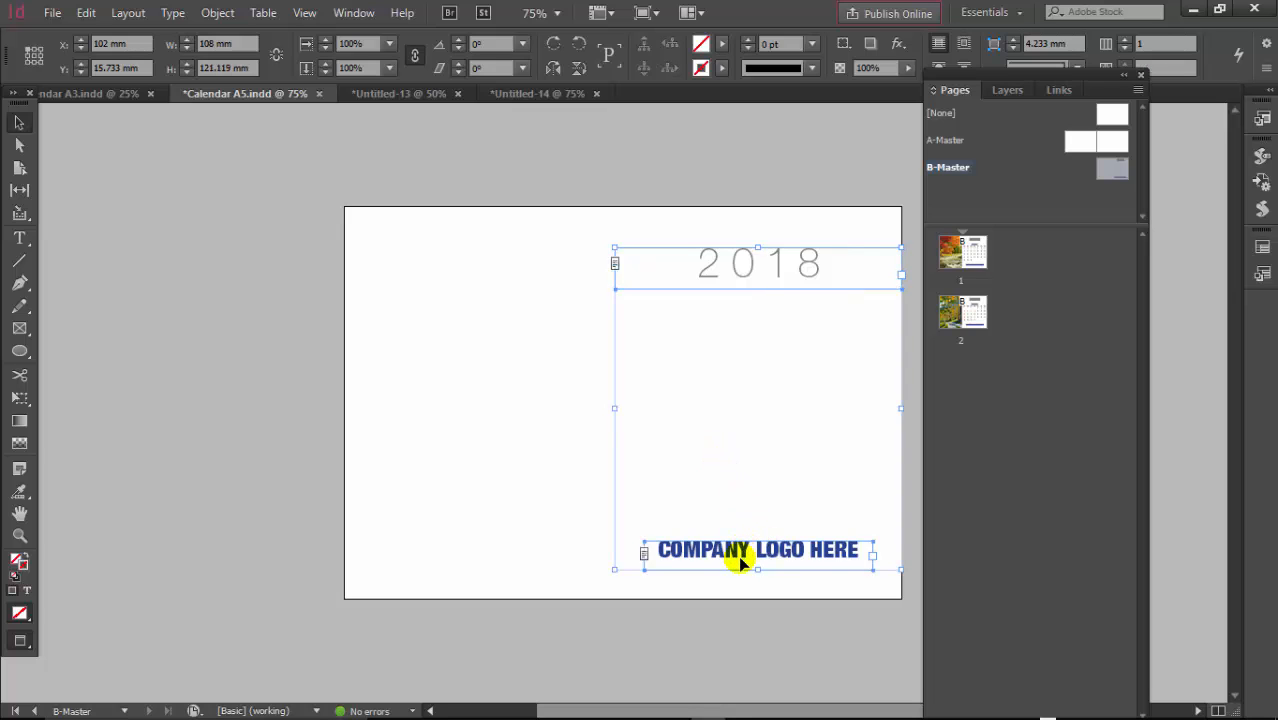
# Switch to Untitled-14, open its A-Master and paste the copied year and logo frames in place
pyautogui.click(513, 94)
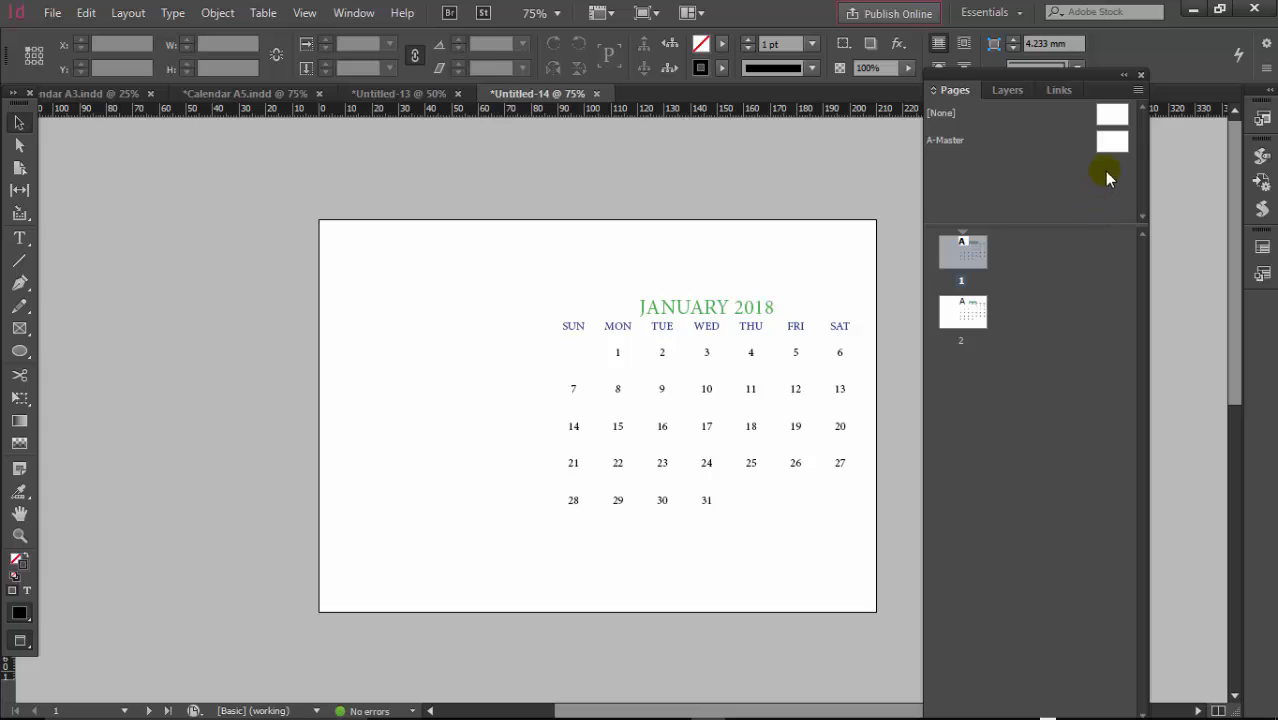
pyautogui.doubleClick(1111, 142)
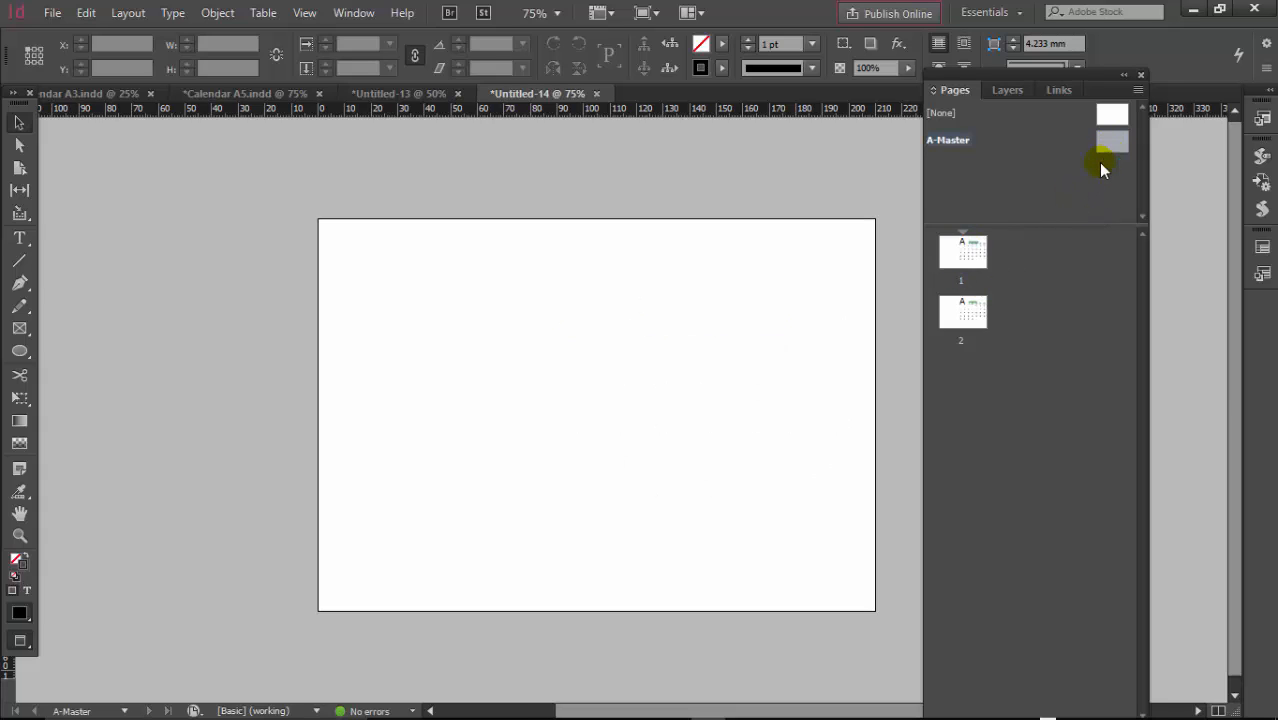
pyautogui.hotkey('ctrl', 'alt', 'shift', 'v')
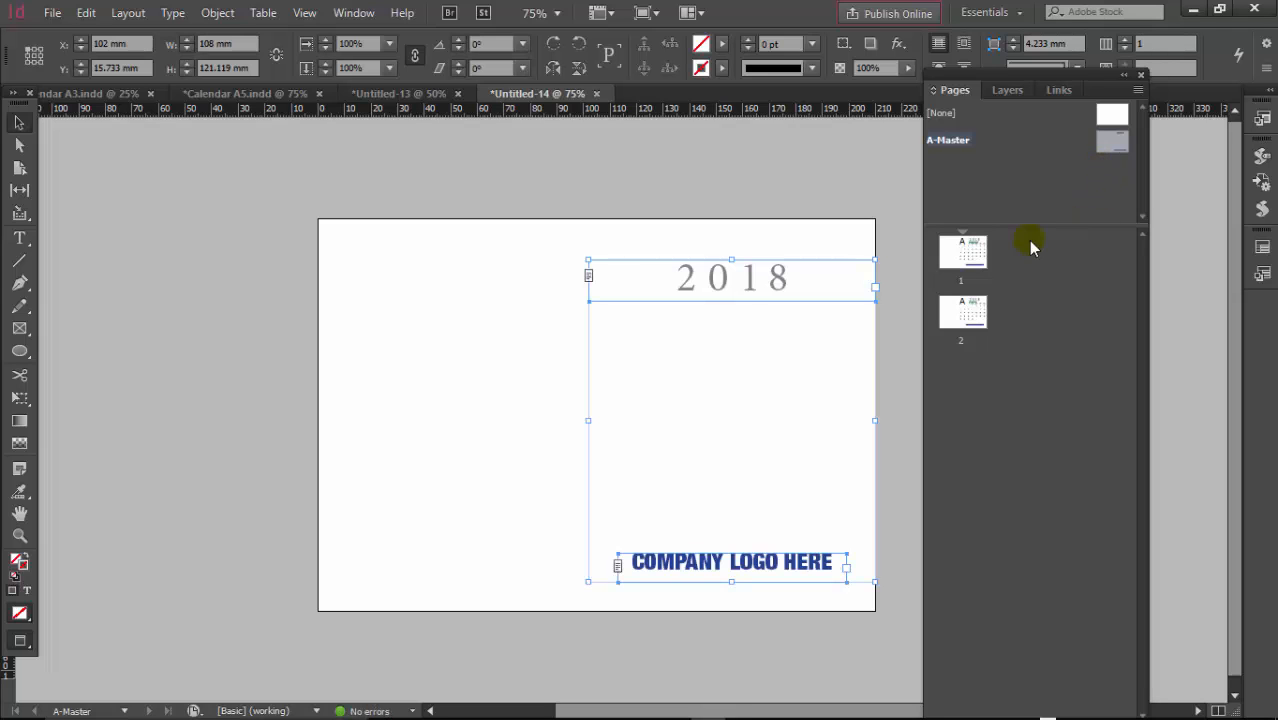
# Check the calendar frame's position on page 1, then move the 2018 frame on A-Master up to Y 9 mm
pyautogui.doubleClick(962, 252)
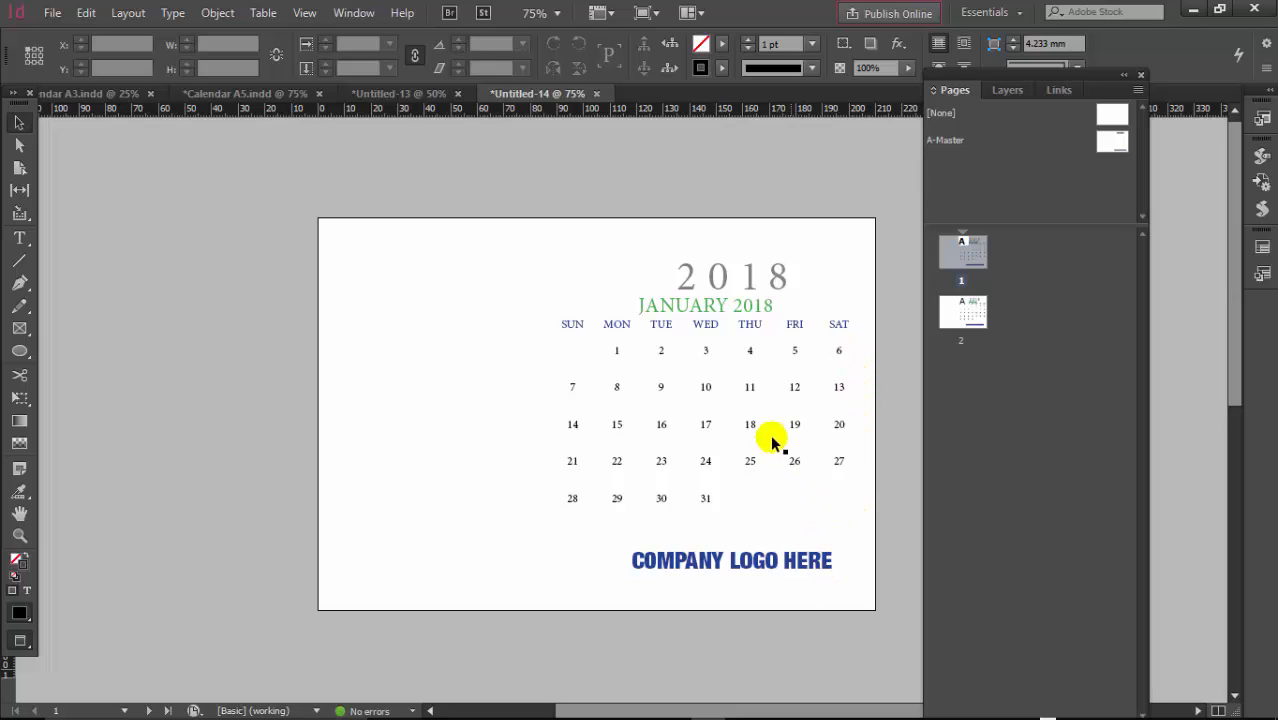
pyautogui.click(707, 322)
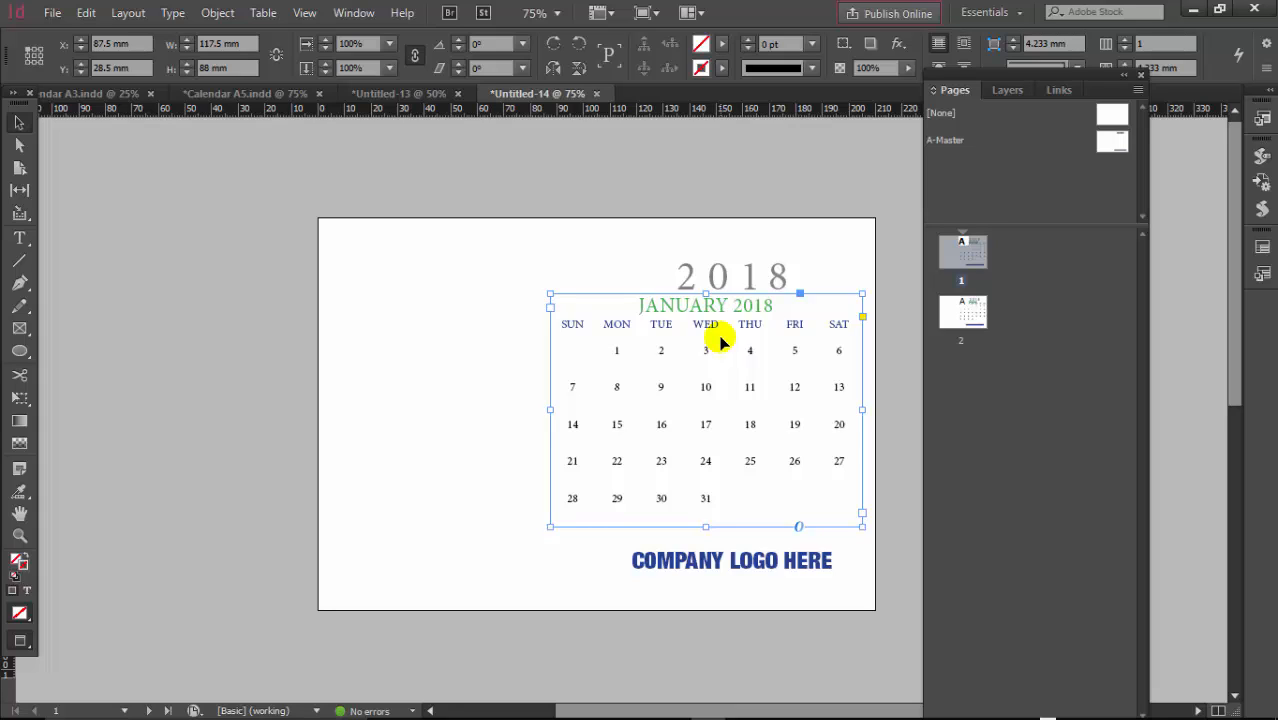
pyautogui.doubleClick(1110, 142)
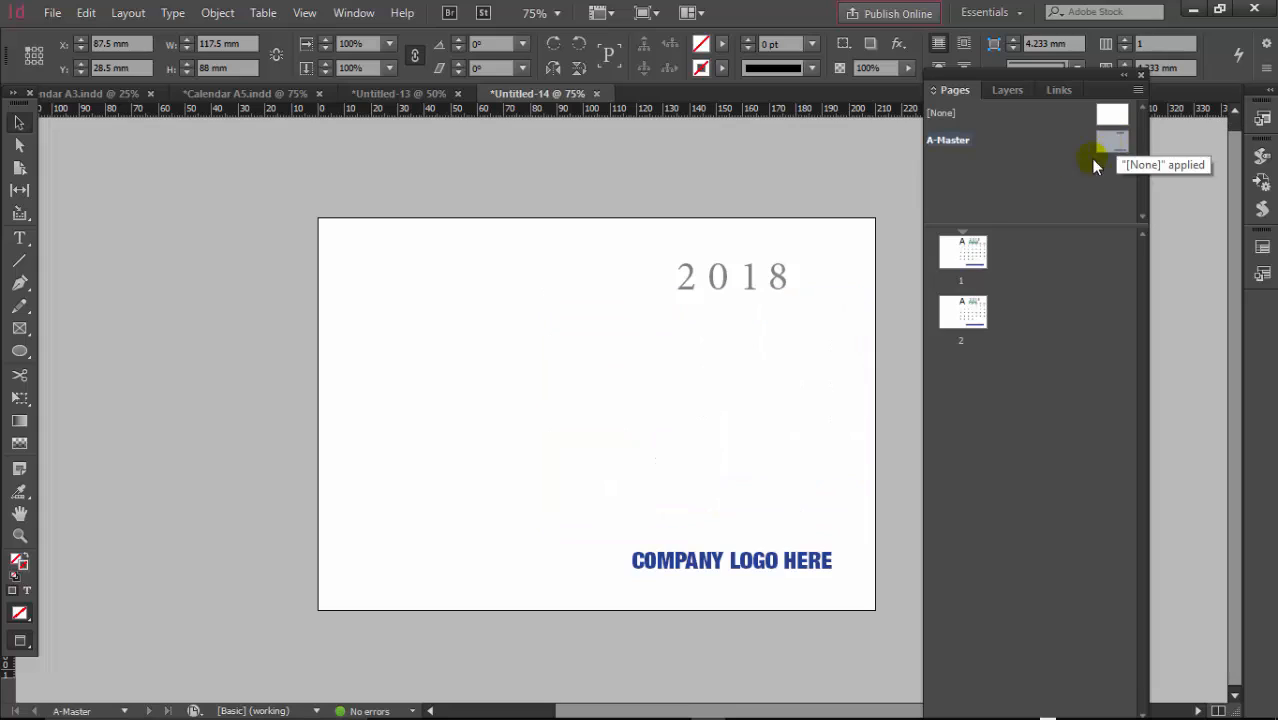
pyautogui.moveTo(750, 285); pyautogui.dragTo(749, 266)
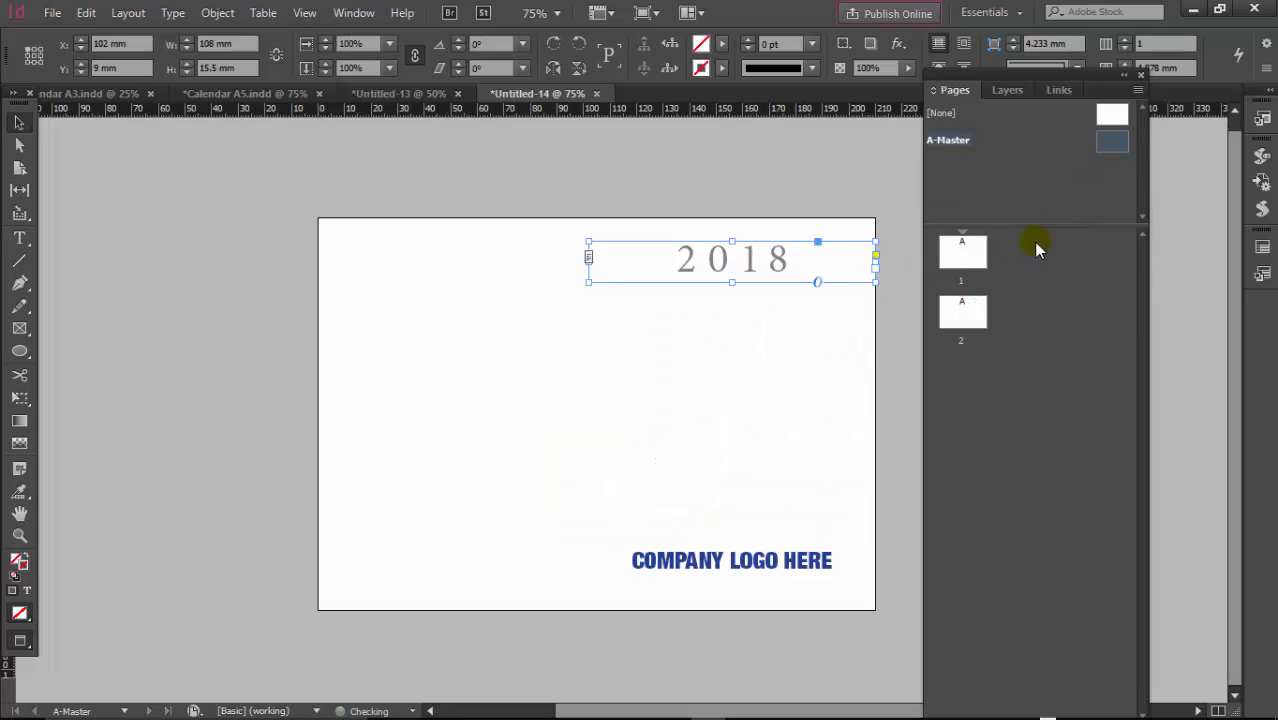
# Compare with page 1, then shift the 2018 and COMPANY LOGO HERE frames on A-Master left to align with the calendar, and return to page 1
pyautogui.doubleClick(961, 252)
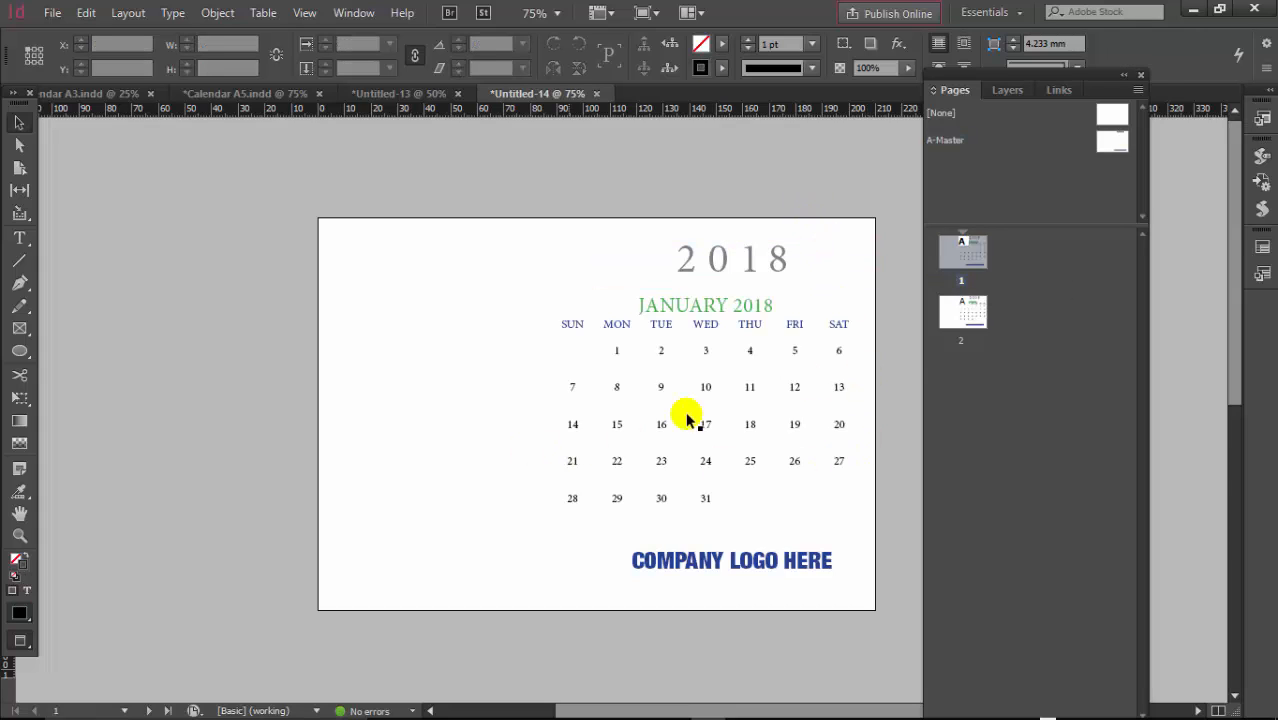
pyautogui.doubleClick(1097, 148)
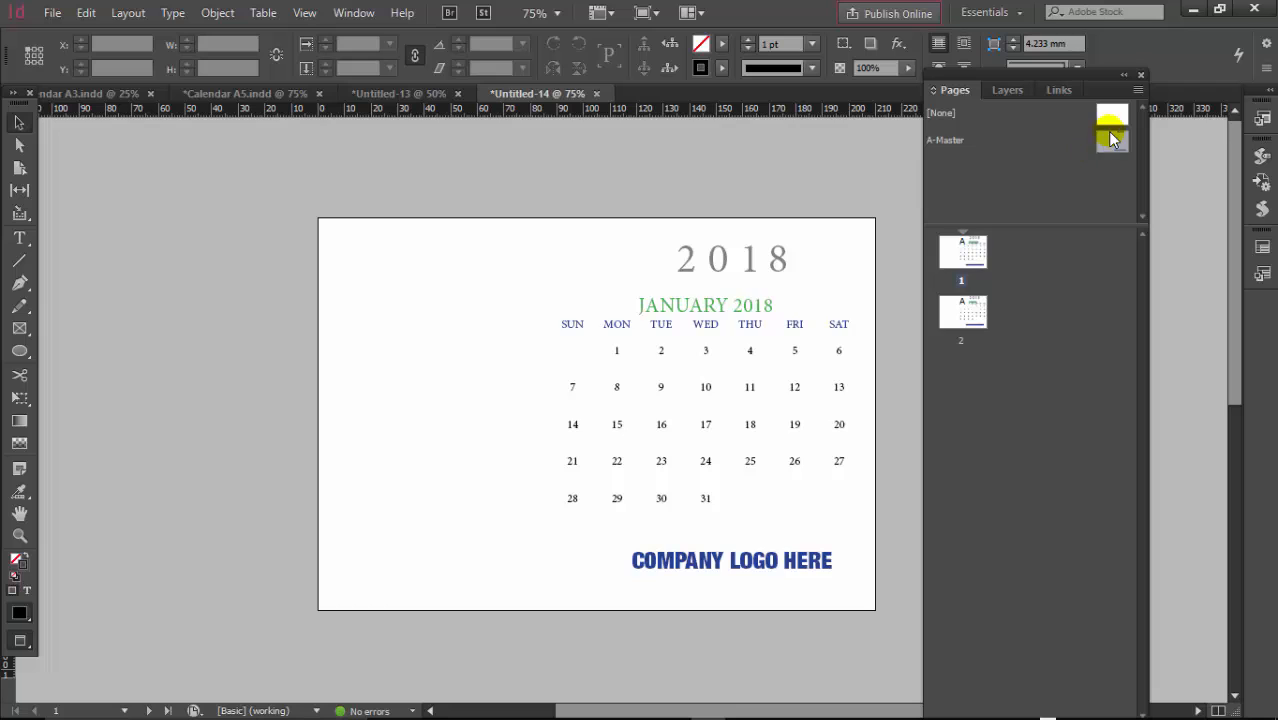
pyautogui.click(747, 259)
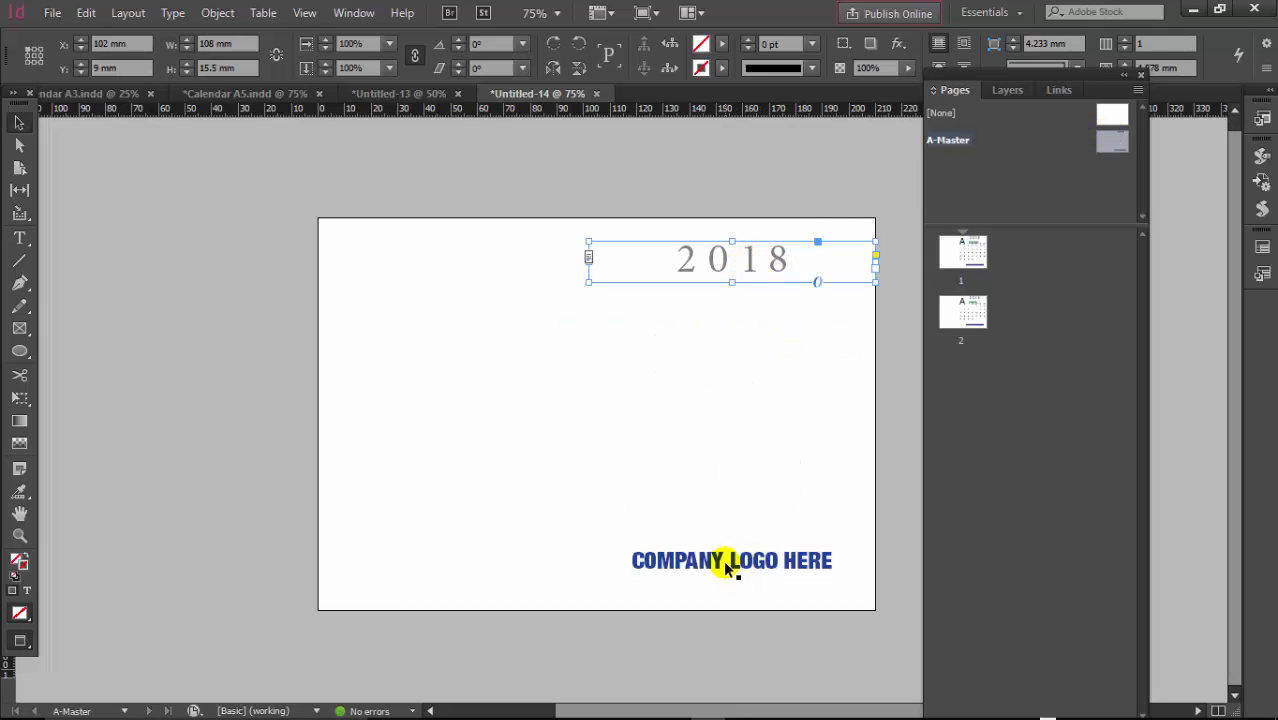
pyautogui.hotkey('ctrl', 'shift', 'pageup')
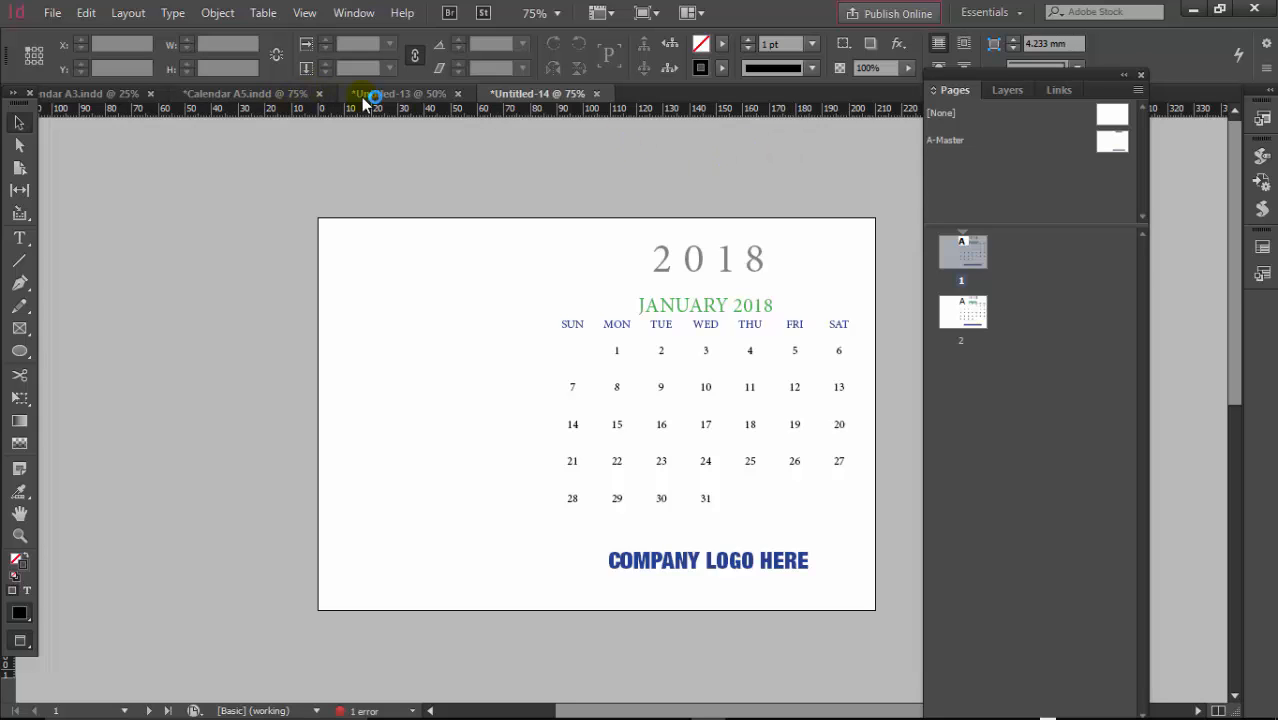
# Copy the autumn river picture from page 1 of Calendar A5, paste it in place on page 1 of Untitled-14, and deselect it
pyautogui.click(248, 92)
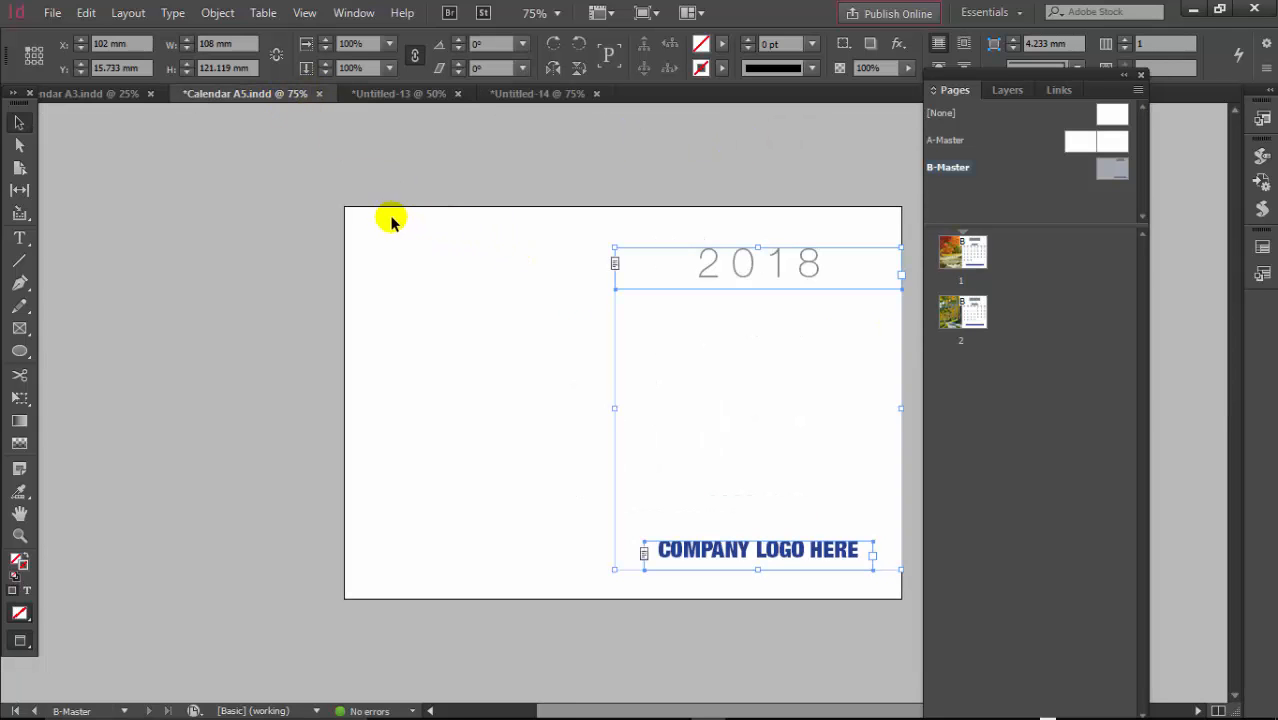
pyautogui.click(951, 257)
pyautogui.doubleClick(951, 257)
pyautogui.click(531, 293)
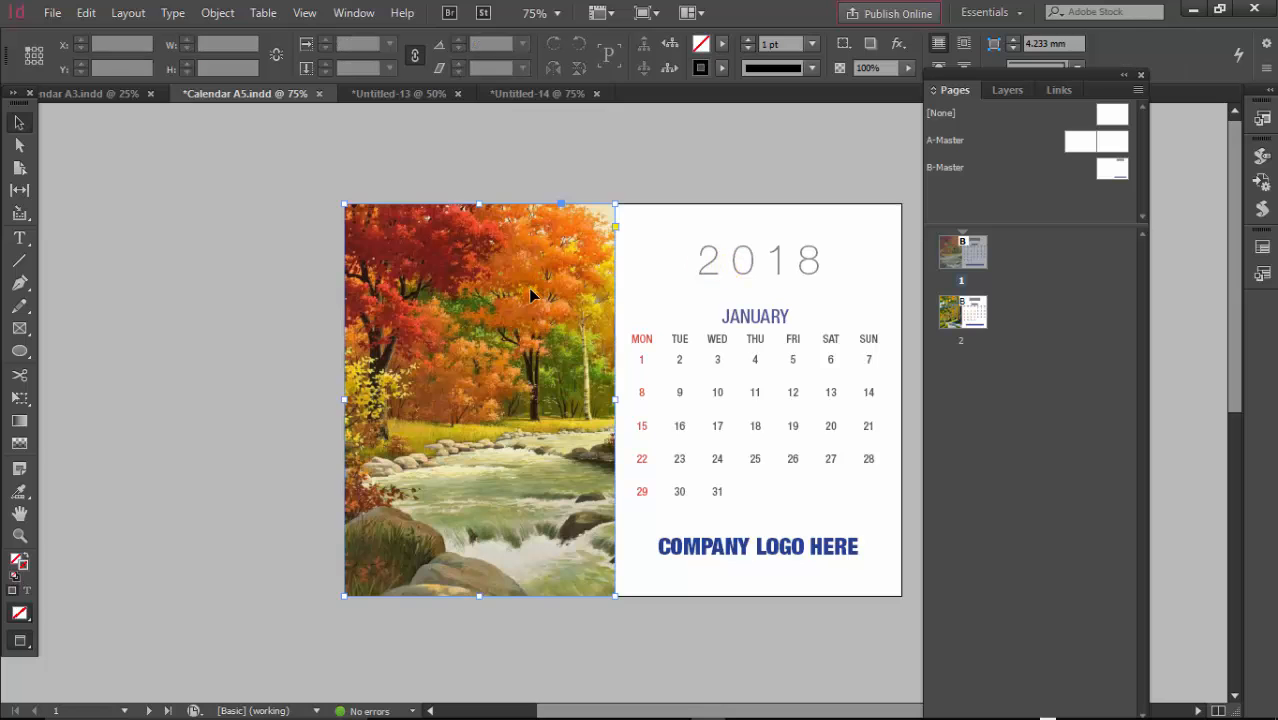
pyautogui.click(512, 95)
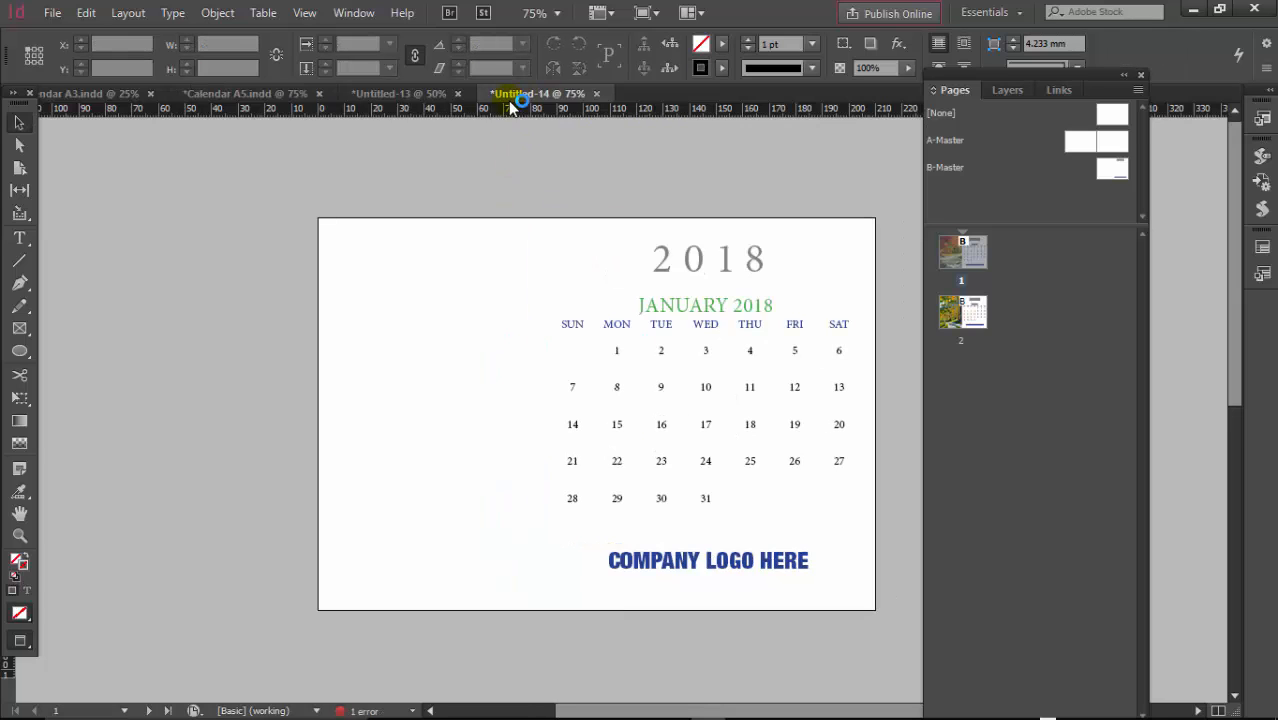
pyautogui.hotkey('ctrl', 'alt', 'shift', 'v')
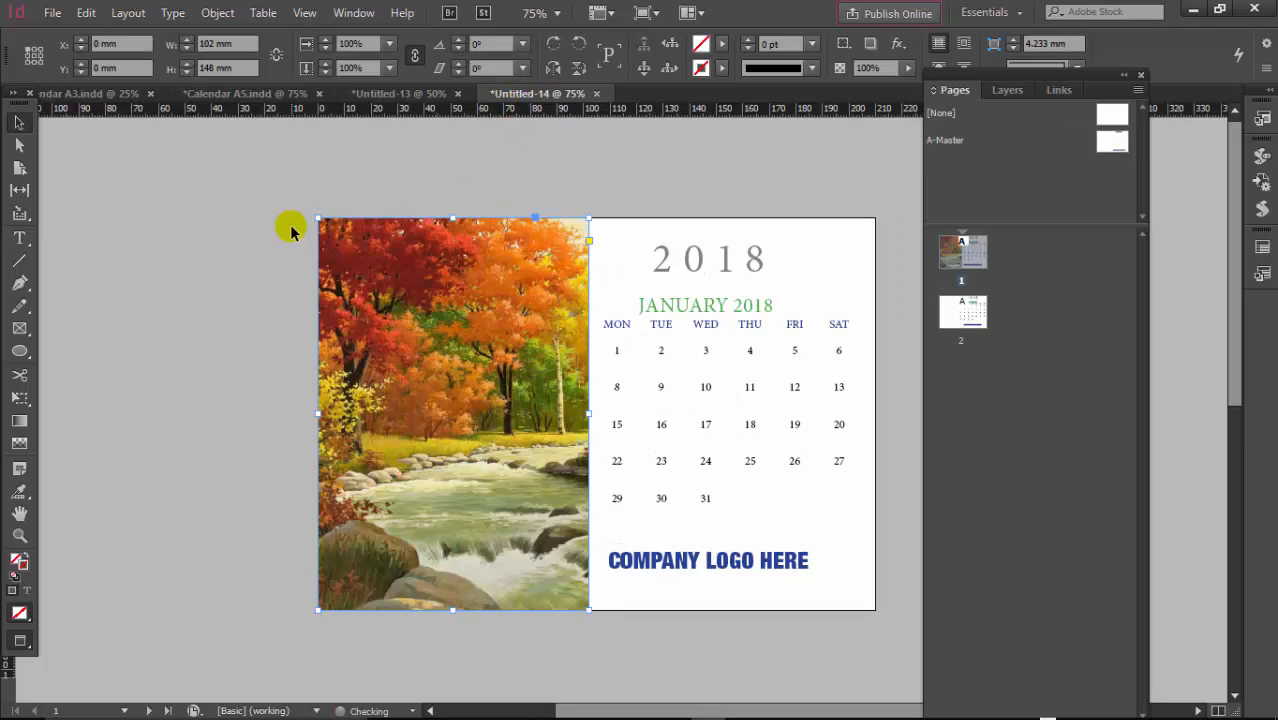
pyautogui.click(422, 177)
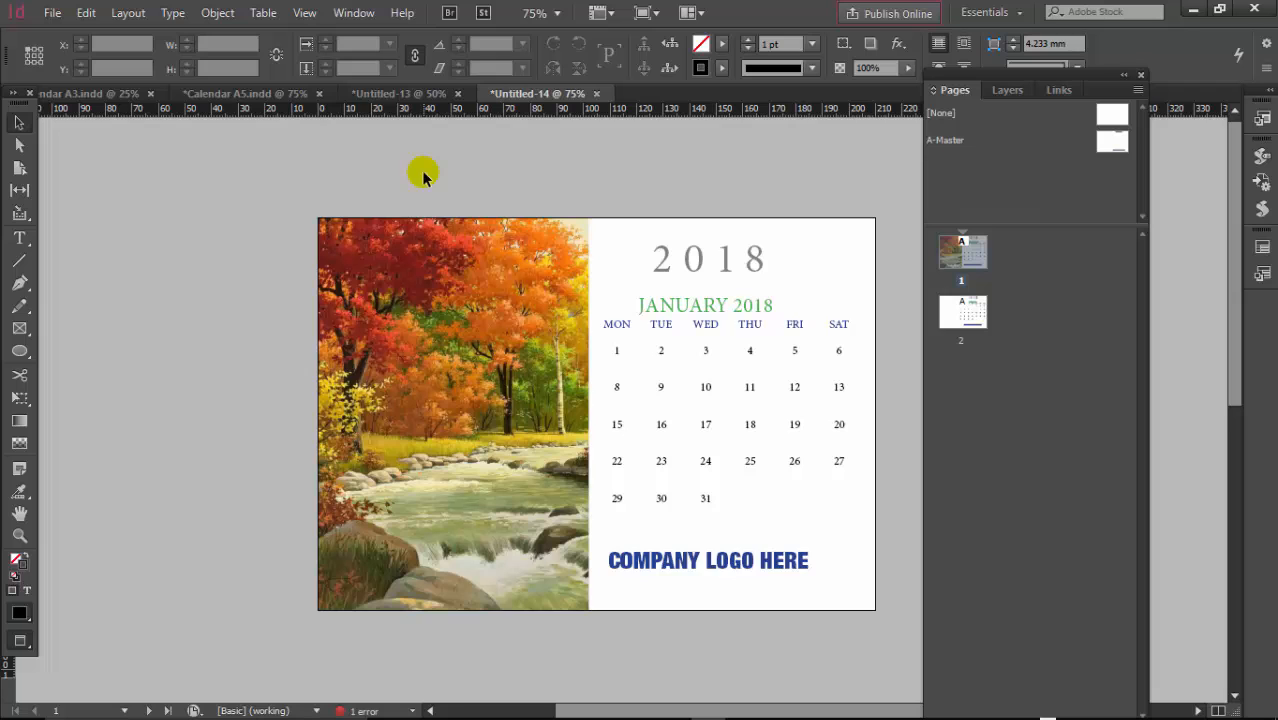
# Copy the forest path picture from page 2 of Calendar A5 and go to page 2 of Untitled-14
pyautogui.click(248, 94)
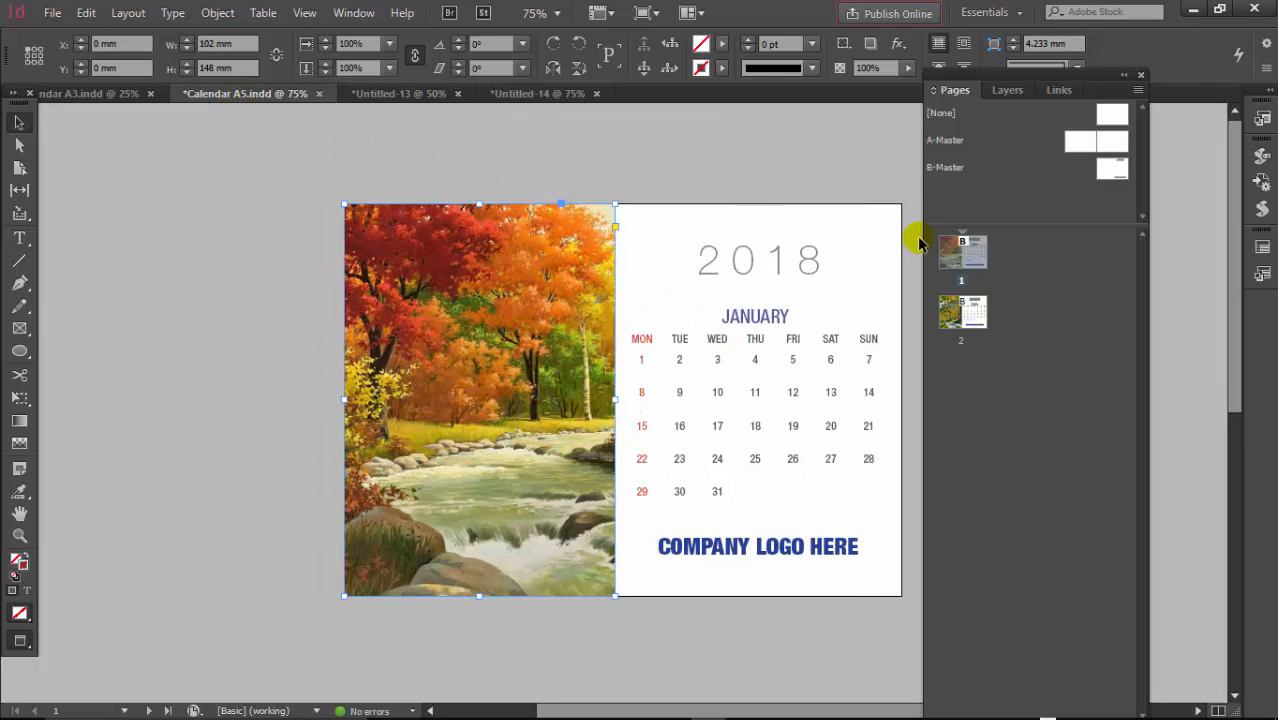
pyautogui.doubleClick(962, 313)
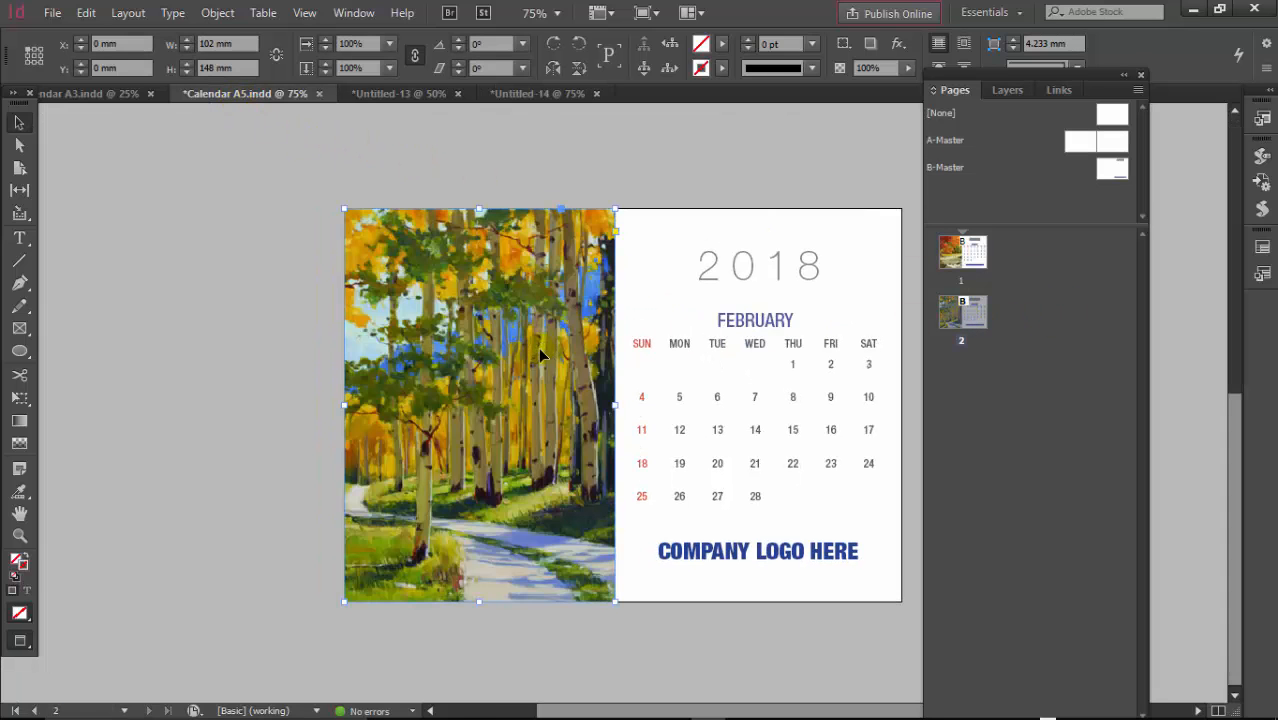
pyautogui.click(530, 100)
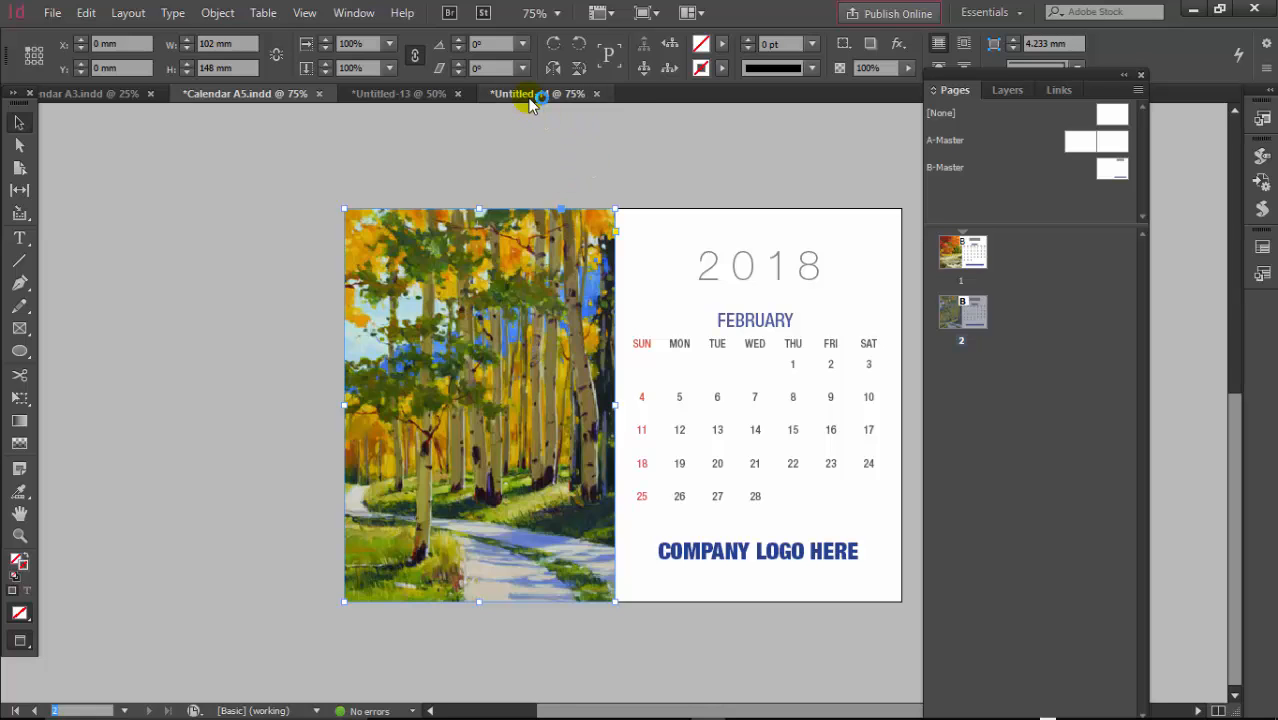
pyautogui.doubleClick(968, 316)
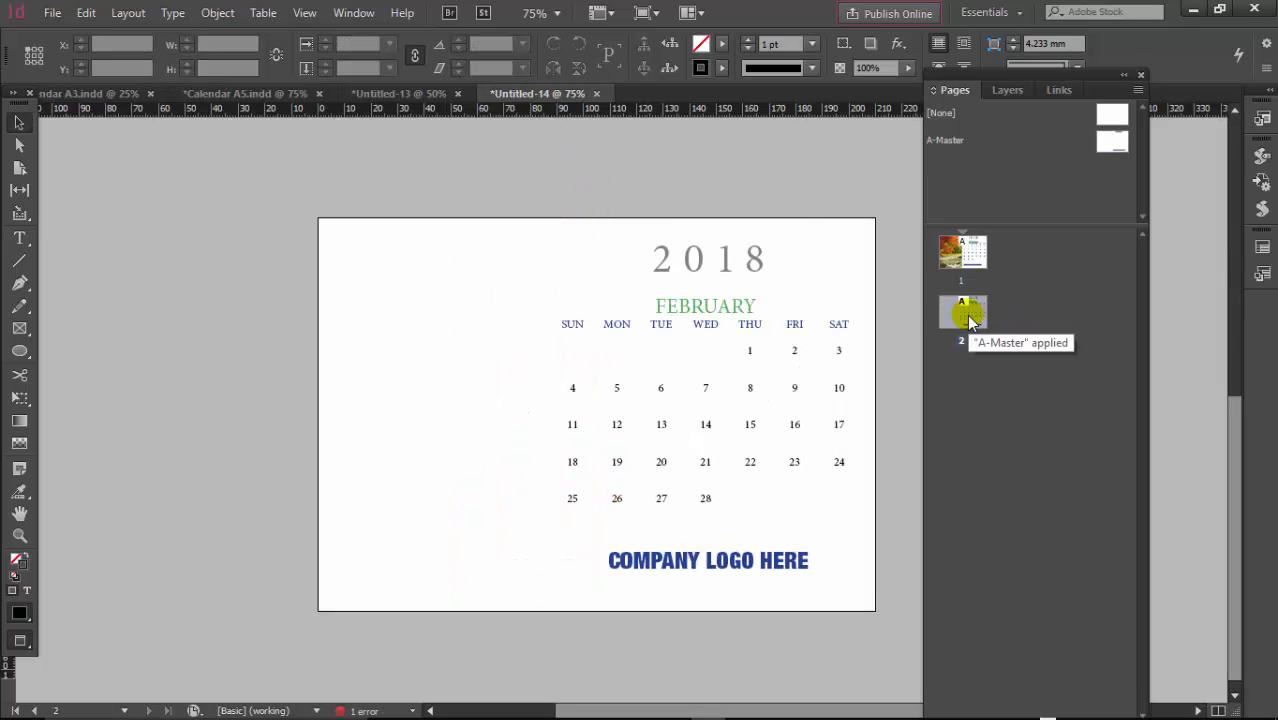